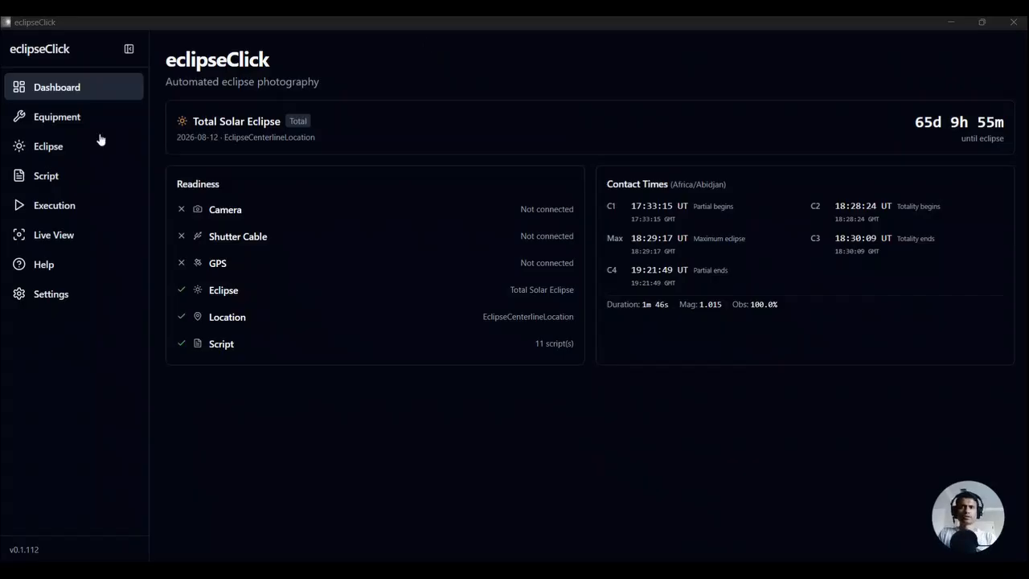
- Look over the Equipment page and Dashboard, review the license, general and update settings, and return to the Dashboard
{"action": "left_click", "coordinate": [52, 121]}
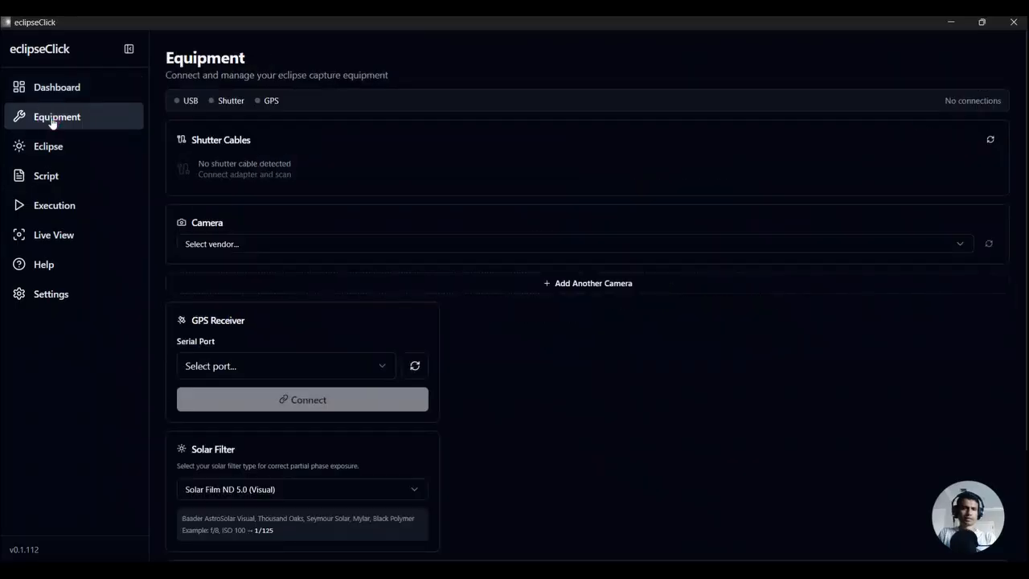
{"action": "left_click", "coordinate": [55, 93]}
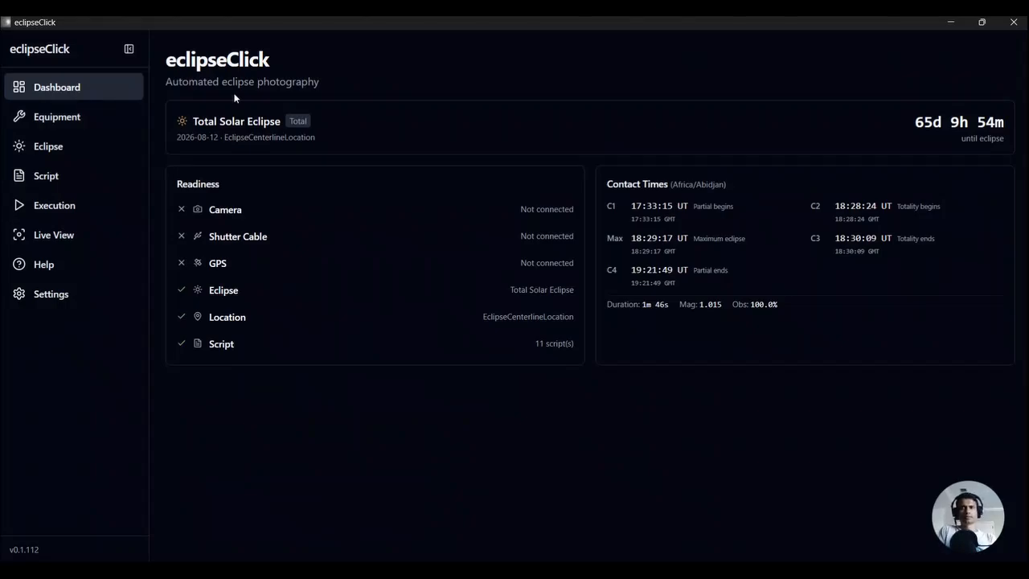
{"action": "left_click", "coordinate": [55, 292]}
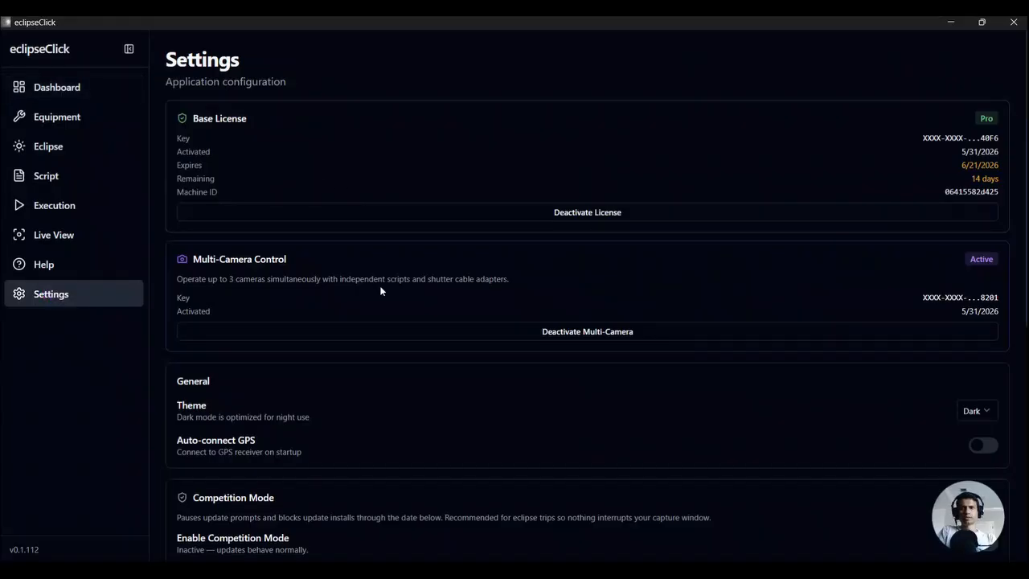
{"action": "scroll", "coordinate": [381, 290], "scroll_direction": "down", "scroll_amount": 2}
{"action": "scroll", "coordinate": [381, 291], "scroll_direction": "down", "scroll_amount": 4}
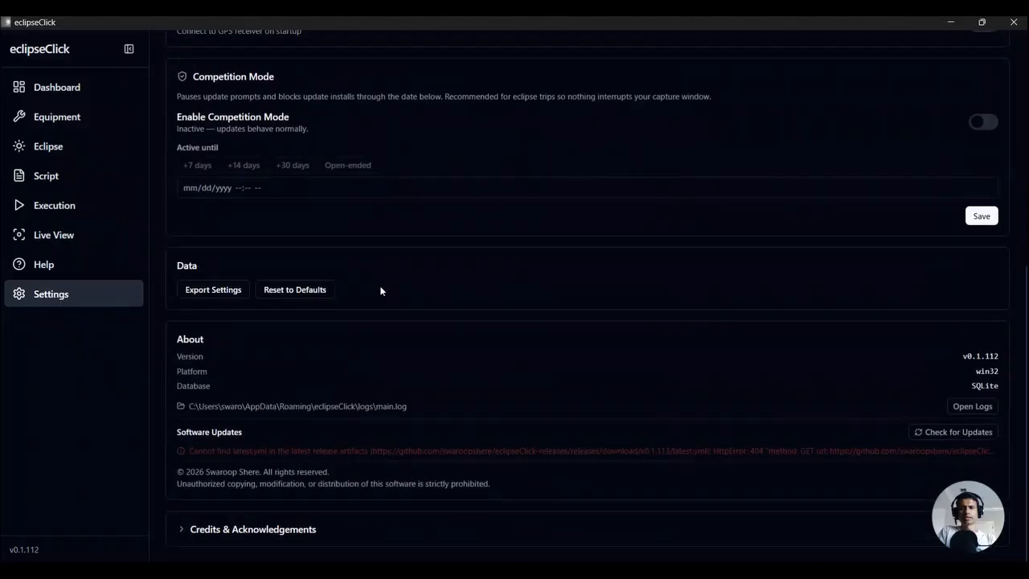
{"action": "scroll", "coordinate": [382, 297], "scroll_direction": "up", "scroll_amount": 6}
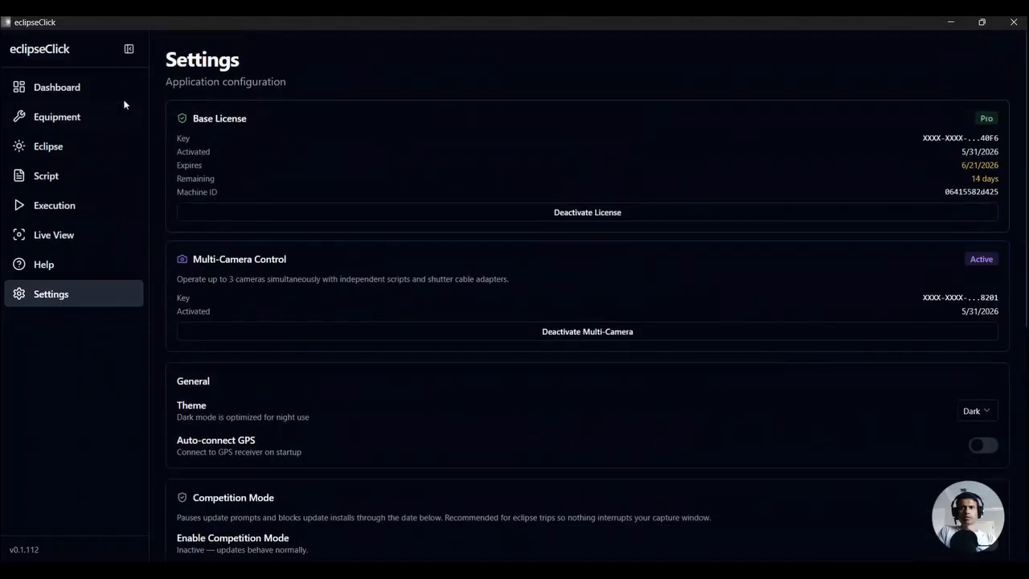
{"action": "left_click", "coordinate": [85, 86]}
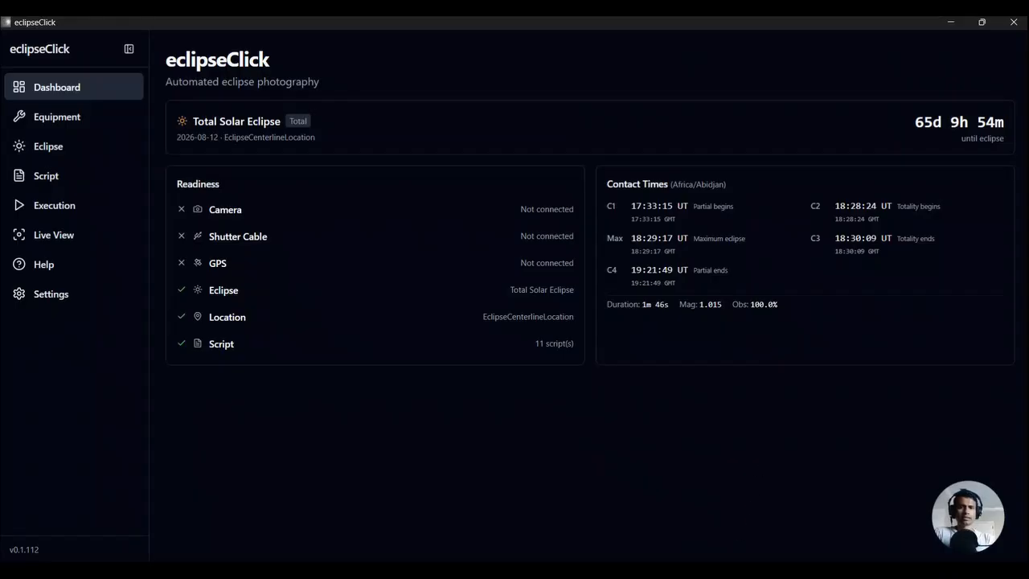
- Switch to the browser, read through the release notes on the eclipseClick changelog page, and return to the eclipseClick app
{"action": "left_click", "coordinate": [490, 571]}
{"action": "scroll", "coordinate": [475, 430], "scroll_direction": "down", "scroll_amount": 1}
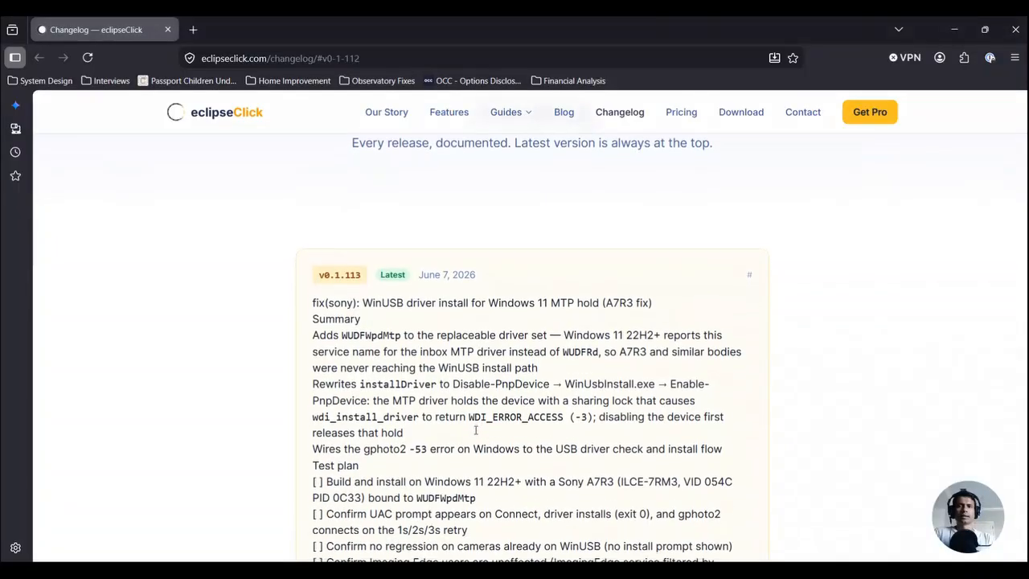
{"action": "scroll", "coordinate": [476, 434], "scroll_direction": "down", "scroll_amount": 4}
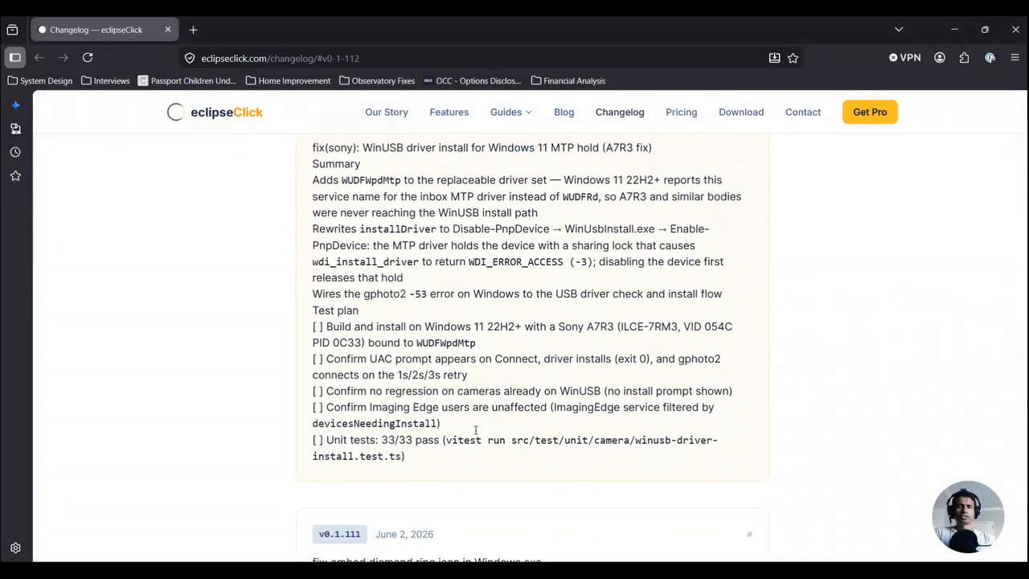
{"action": "scroll", "coordinate": [475, 434], "scroll_direction": "down", "scroll_amount": 5}
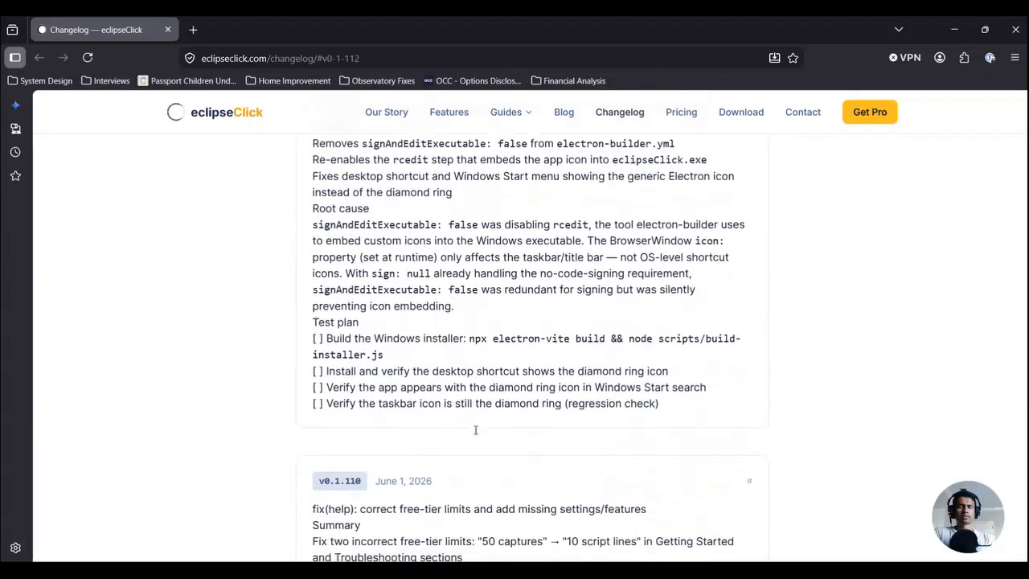
{"action": "scroll", "coordinate": [475, 432], "scroll_direction": "down", "scroll_amount": 8}
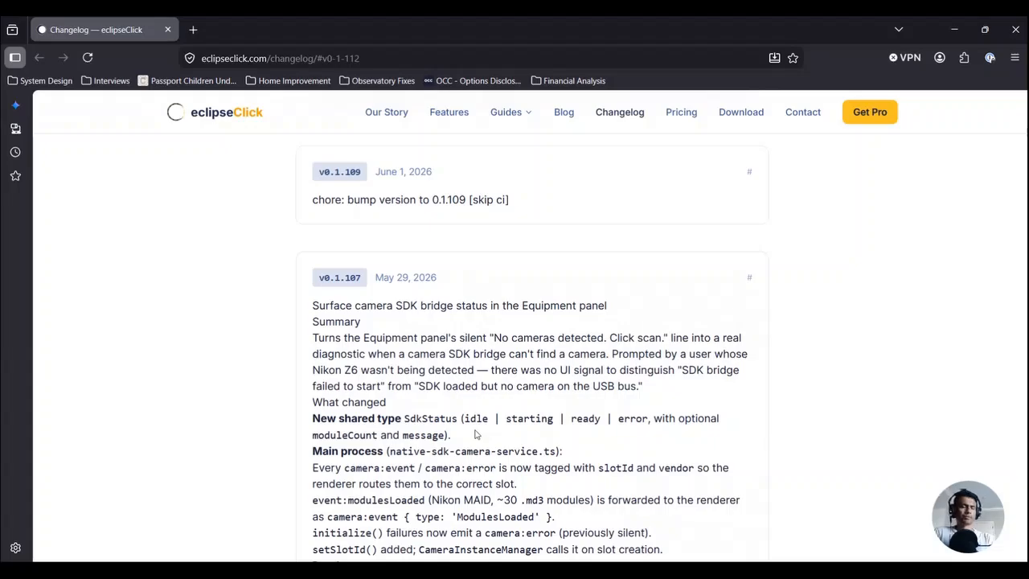
{"action": "scroll", "coordinate": [475, 434], "scroll_direction": "down", "scroll_amount": 2}
{"action": "scroll", "coordinate": [476, 431], "scroll_direction": "up", "scroll_amount": 18}
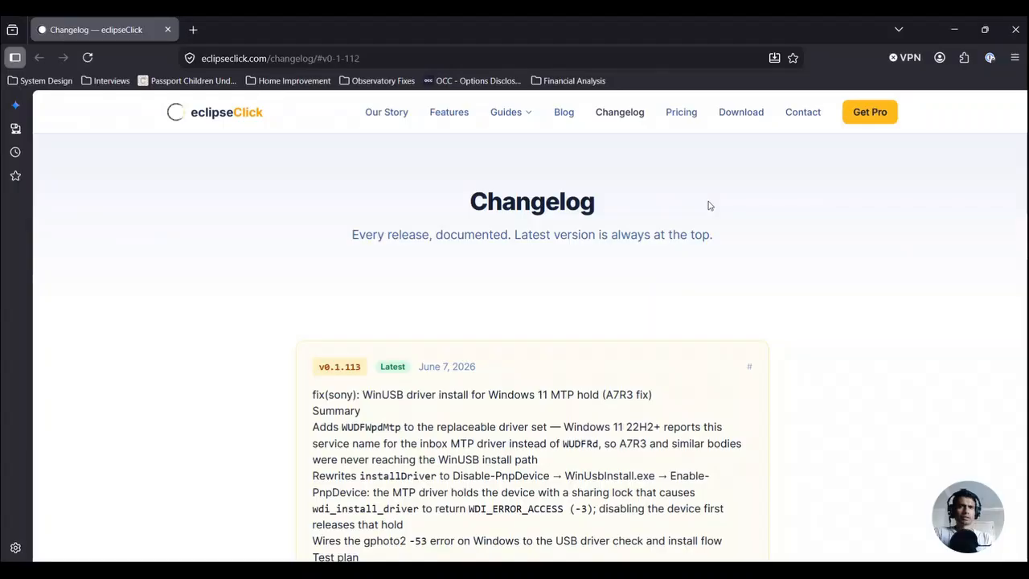
{"action": "left_click", "coordinate": [781, 557]}
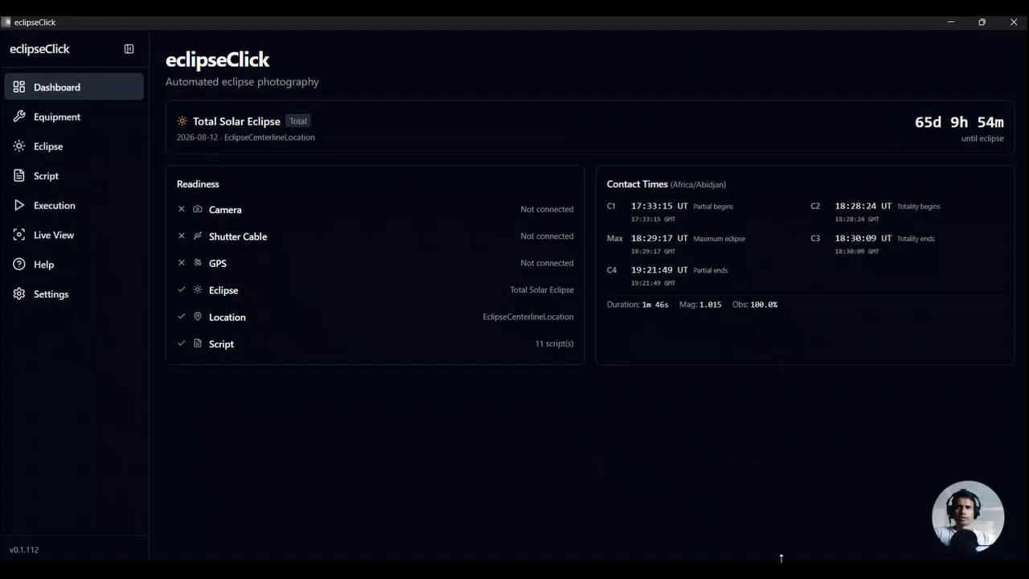
- Open the Equipment page and examine the Shutter Cables section
{"action": "left_click", "coordinate": [96, 122]}
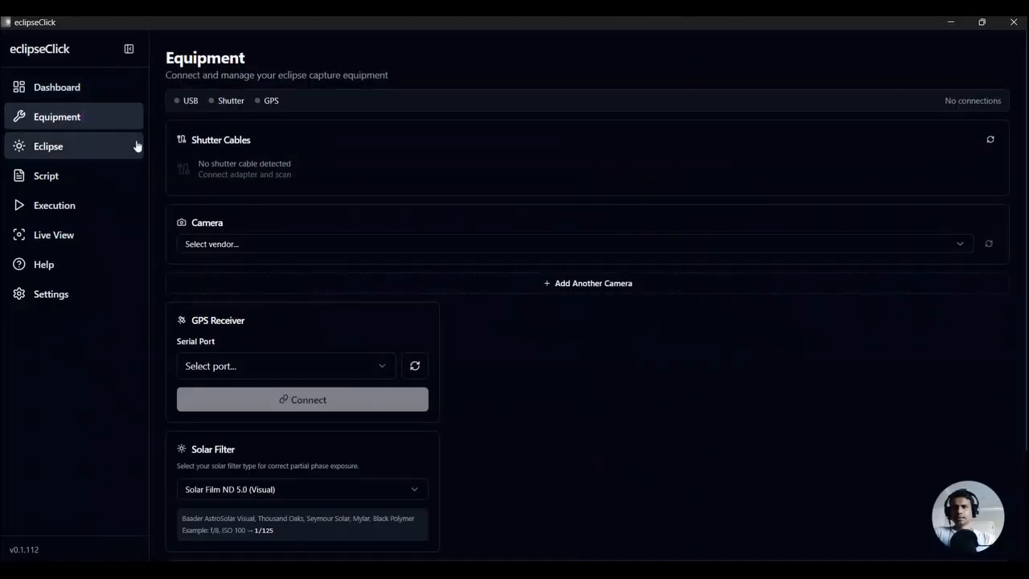
{"action": "left_click_drag", "start_coordinate": [190, 140], "coordinate": [273, 140]}
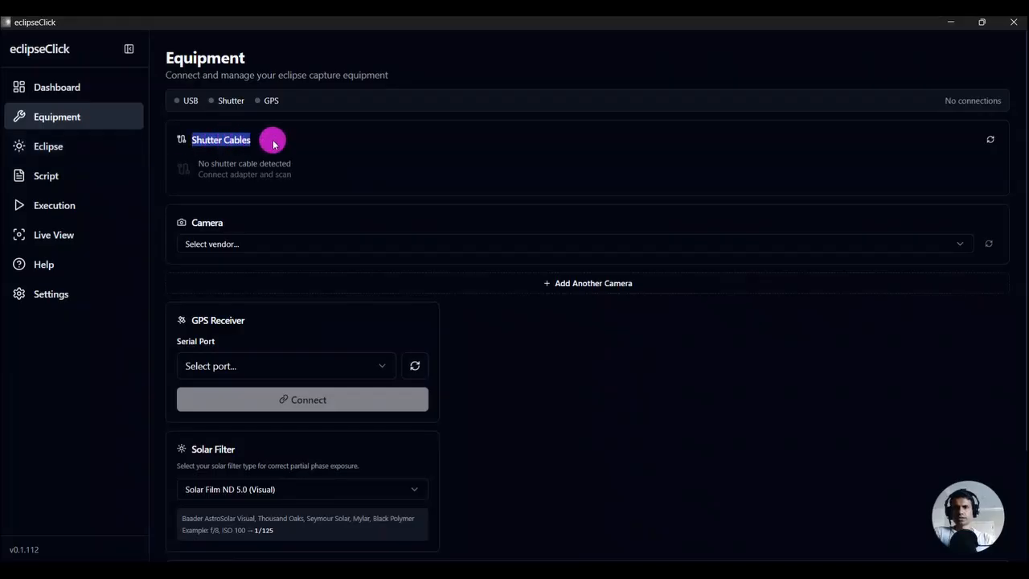
{"action": "left_click", "coordinate": [273, 140]}
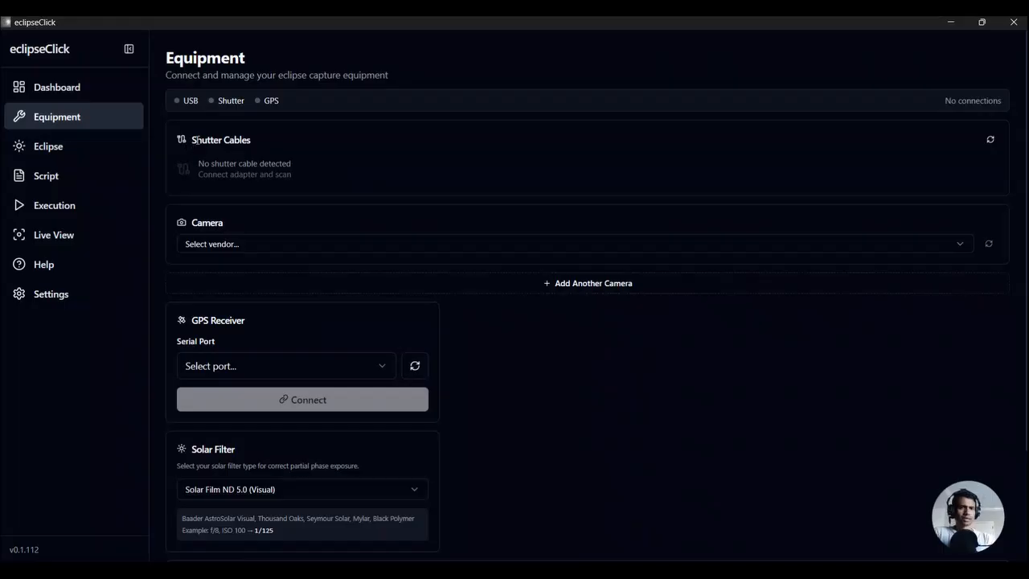
{"action": "left_click_drag", "start_coordinate": [194, 140], "coordinate": [230, 143]}
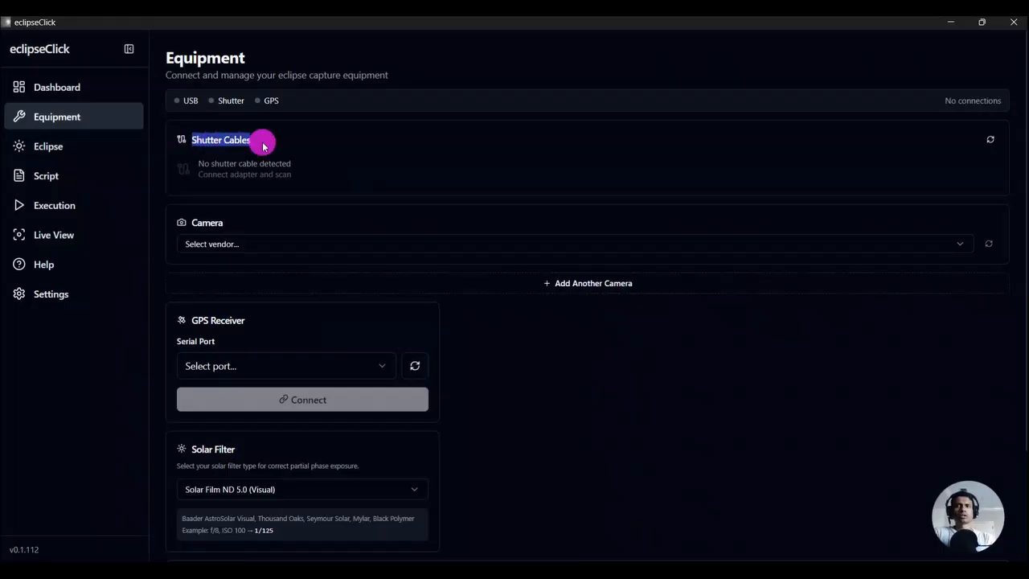
{"action": "left_click", "coordinate": [262, 143]}
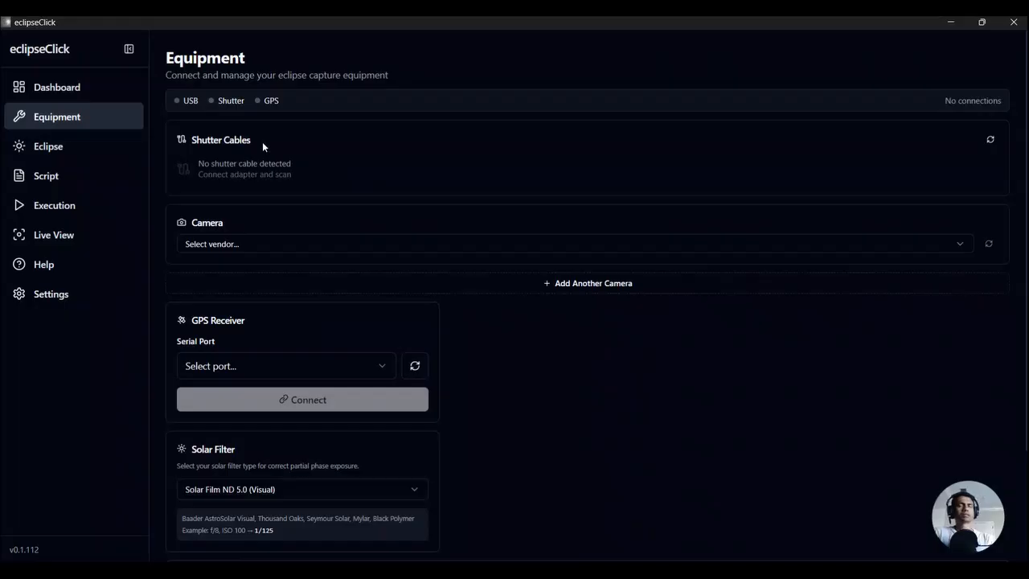
{"action": "left_click_drag", "start_coordinate": [191, 141], "coordinate": [264, 142]}
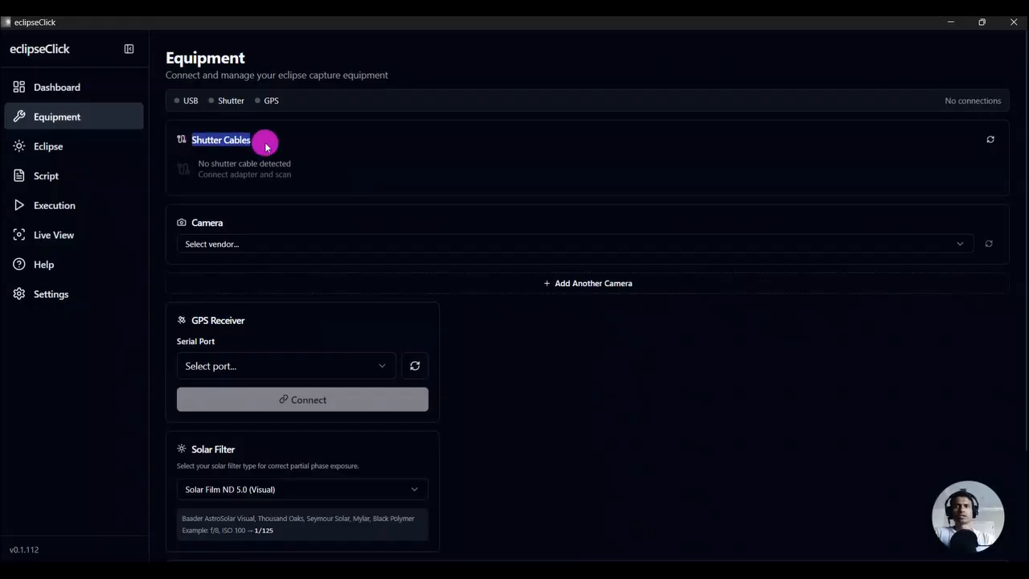
{"action": "left_click", "coordinate": [270, 148]}
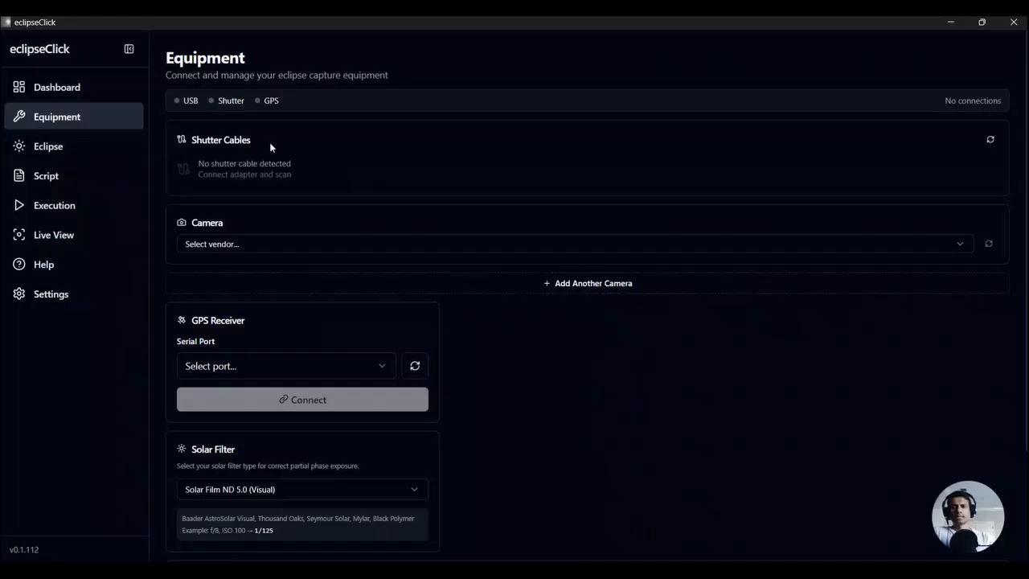
- Review the solar filter types and choose Solar Film ND 5.0 (Visual)
{"action": "scroll", "coordinate": [524, 464], "scroll_direction": "down", "scroll_amount": 2}
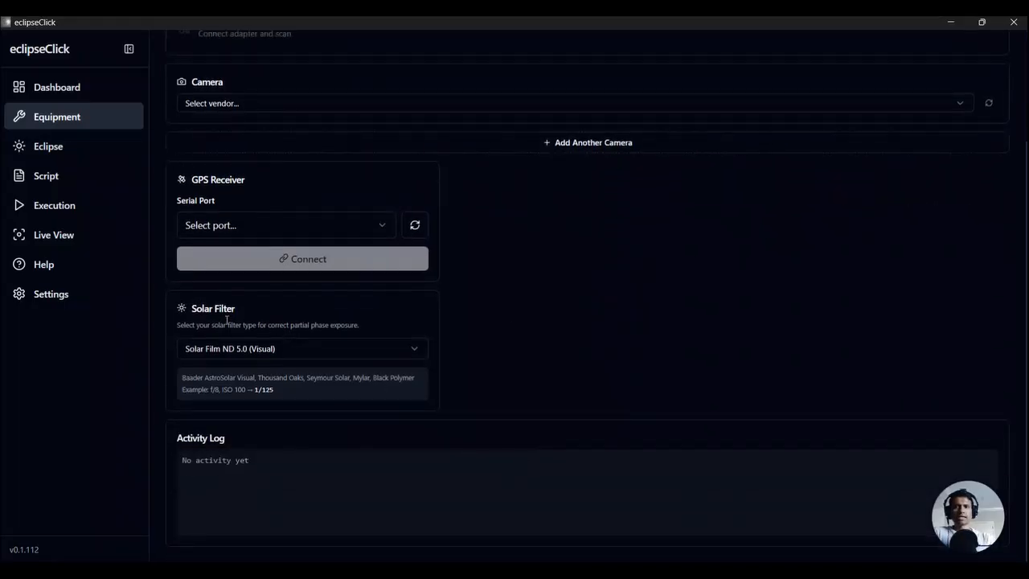
{"action": "left_click_drag", "start_coordinate": [190, 315], "coordinate": [249, 313]}
{"action": "left_click", "coordinate": [252, 312]}
{"action": "left_click", "coordinate": [308, 356]}
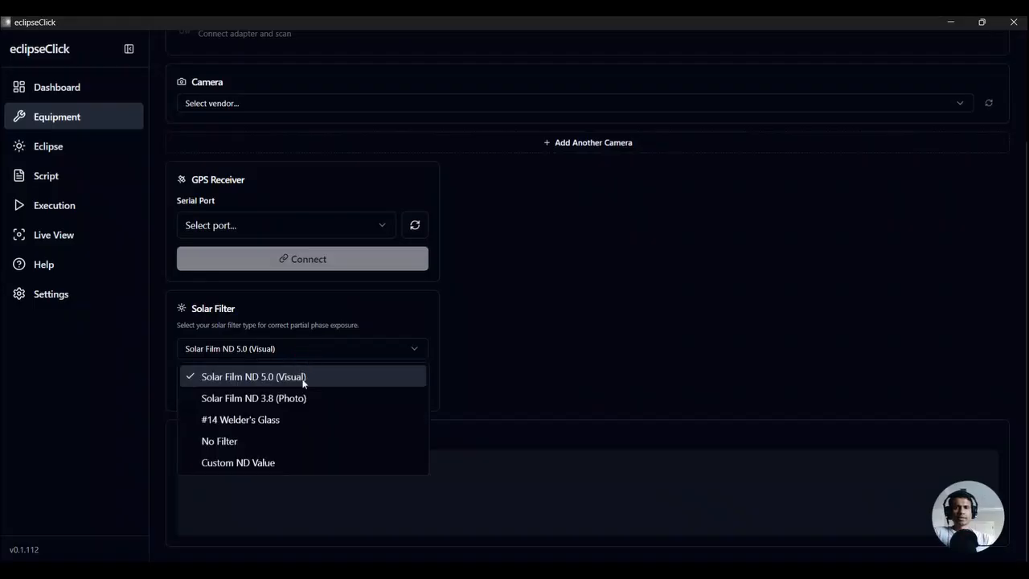
{"action": "left_click", "coordinate": [263, 375]}
- Try Solar Film ND 3.8 (Photo) as the solar filter, check its example exposure, and switch to #14 Welder's Glass
{"action": "left_click", "coordinate": [283, 344]}
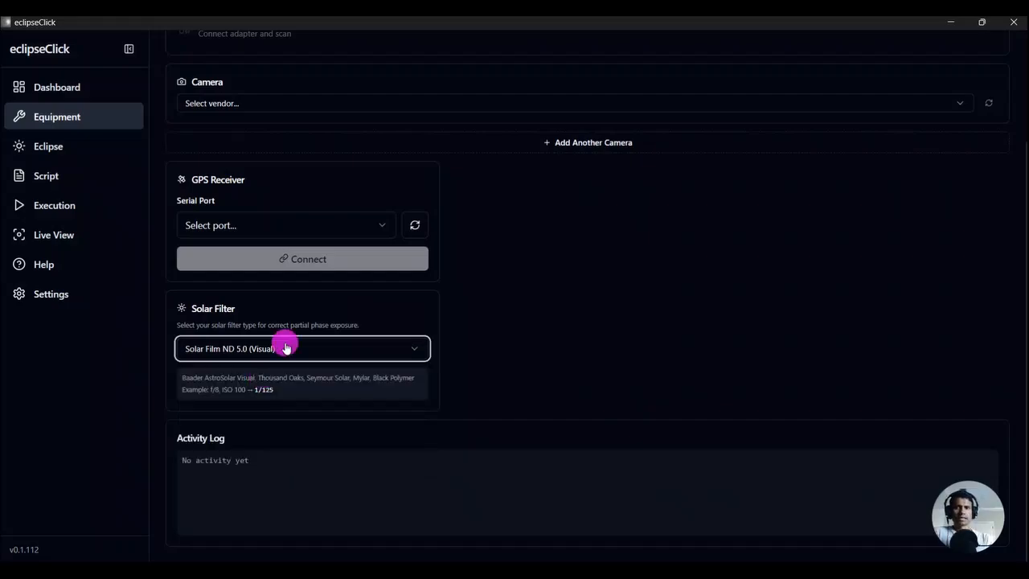
{"action": "left_click", "coordinate": [261, 399]}
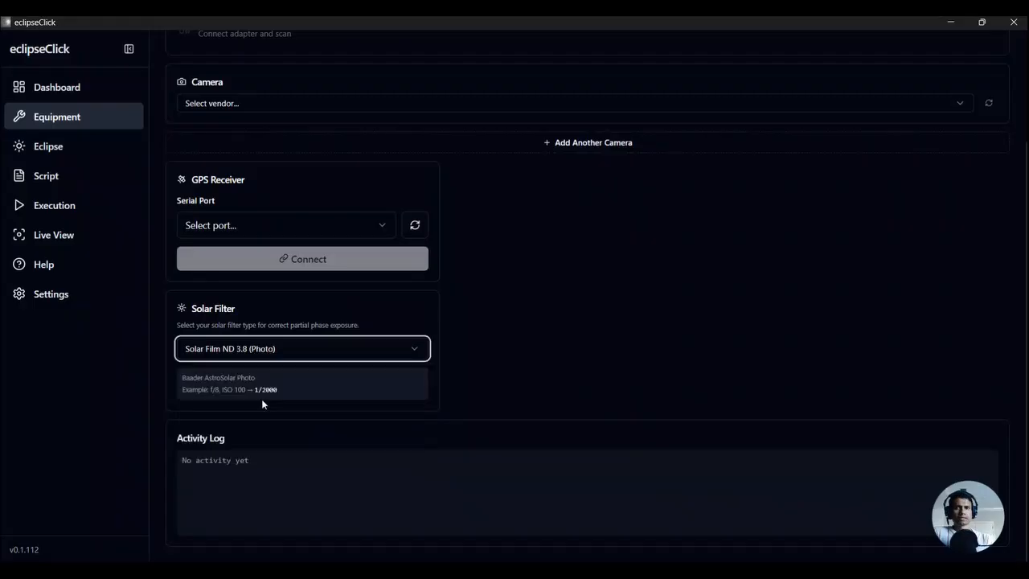
{"action": "left_click_drag", "start_coordinate": [180, 377], "coordinate": [262, 378]}
{"action": "left_click", "coordinate": [261, 380]}
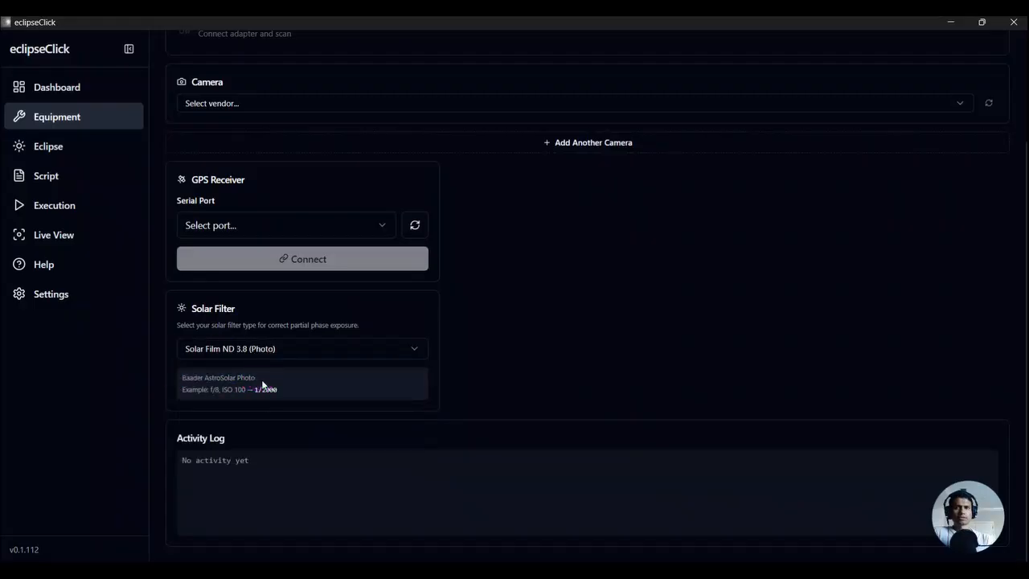
{"action": "left_click", "coordinate": [312, 346]}
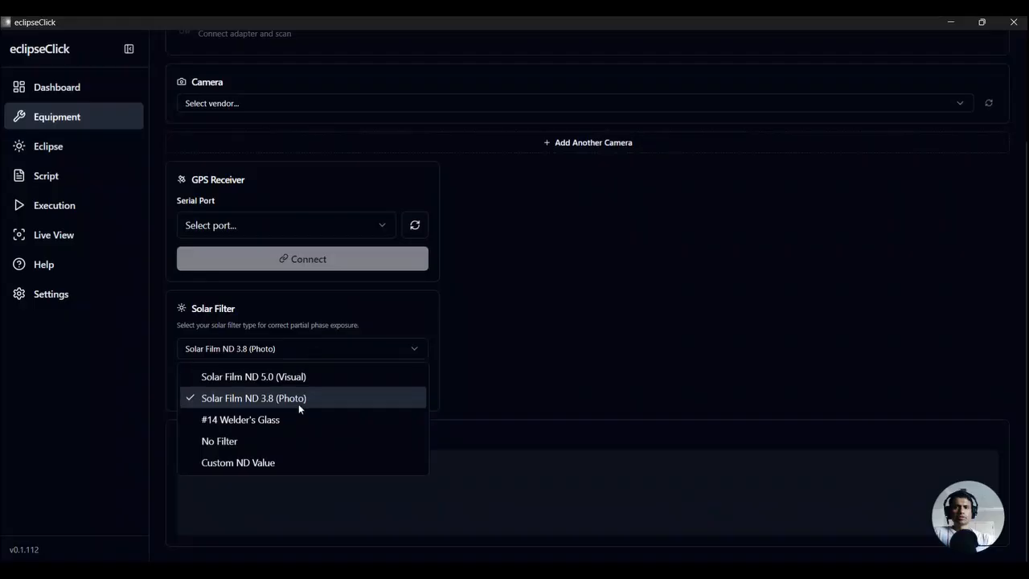
{"action": "left_click", "coordinate": [295, 420]}
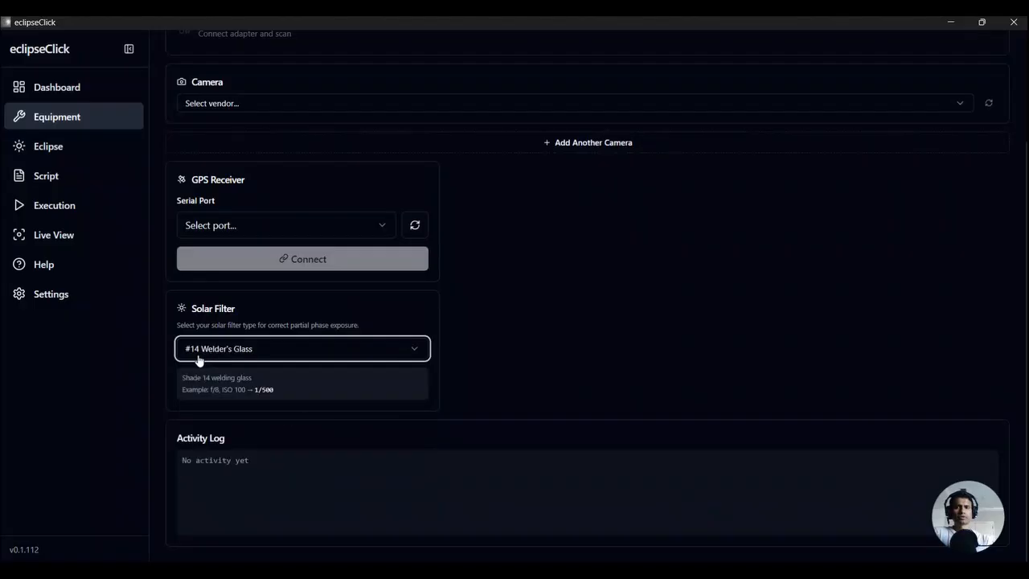
- Try the No Filter option for the solar filter, followed by Custom ND Value
{"action": "left_click", "coordinate": [282, 355]}
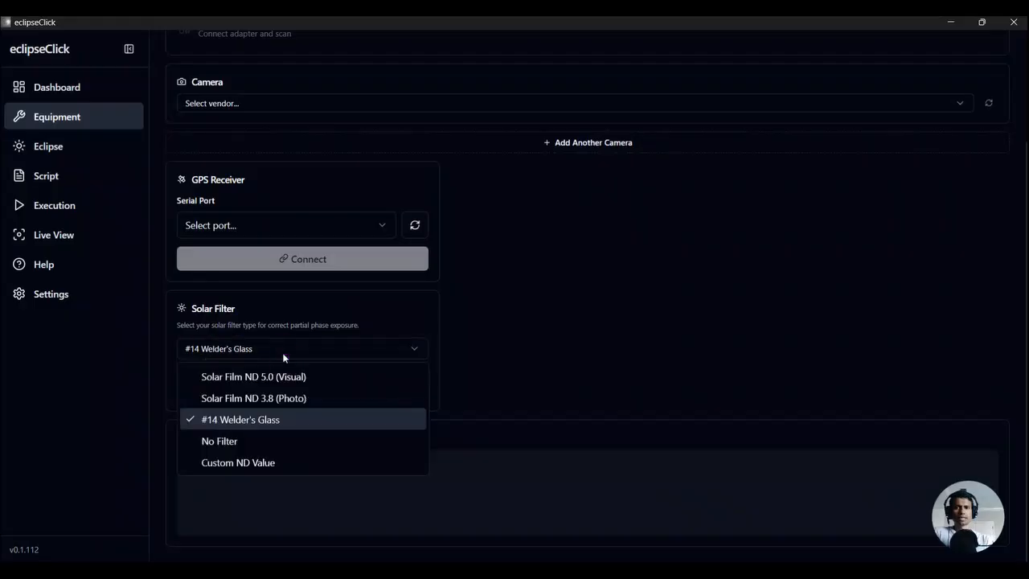
{"action": "left_click", "coordinate": [274, 435]}
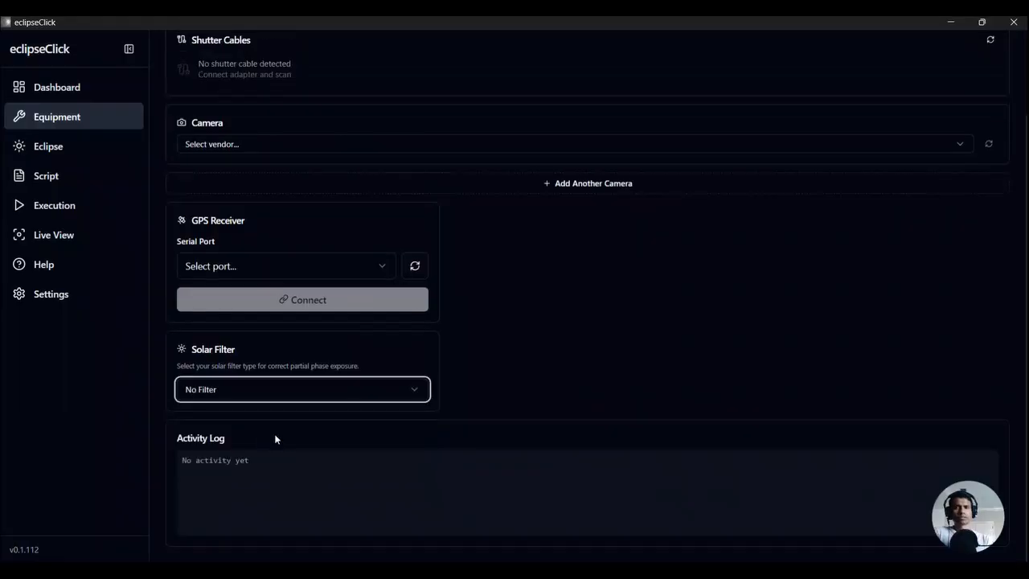
{"action": "left_click", "coordinate": [296, 397]}
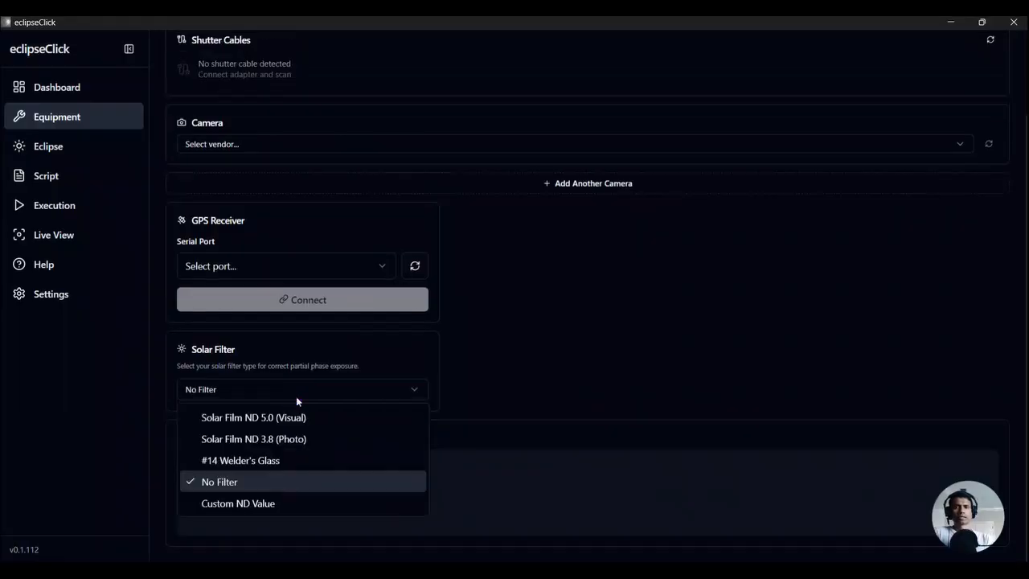
{"action": "left_click", "coordinate": [275, 504]}
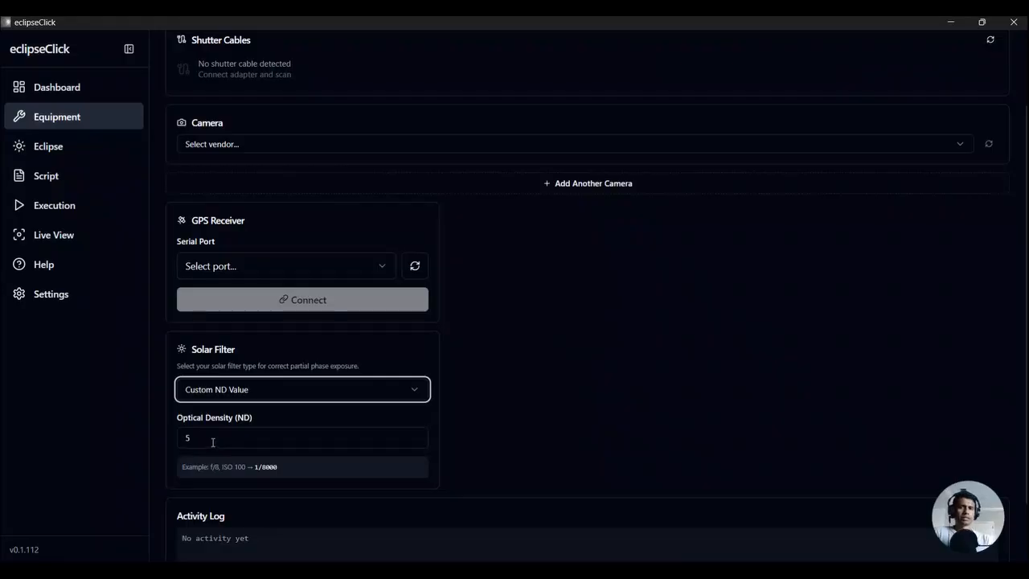
- Set the solar filter type to Solar Film ND 5.0 (Visual)
{"action": "left_click", "coordinate": [263, 387]}
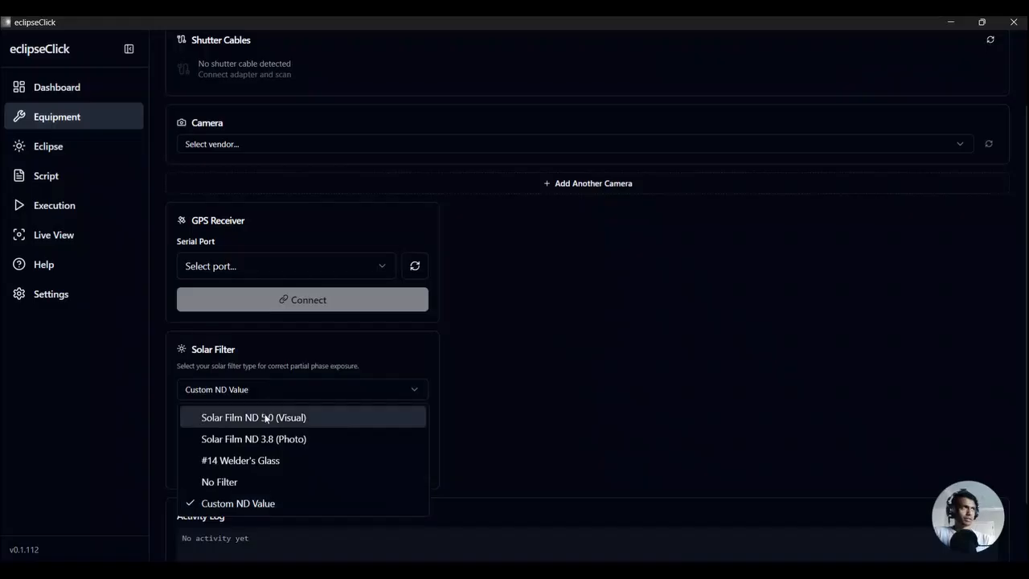
{"action": "left_click", "coordinate": [266, 419]}
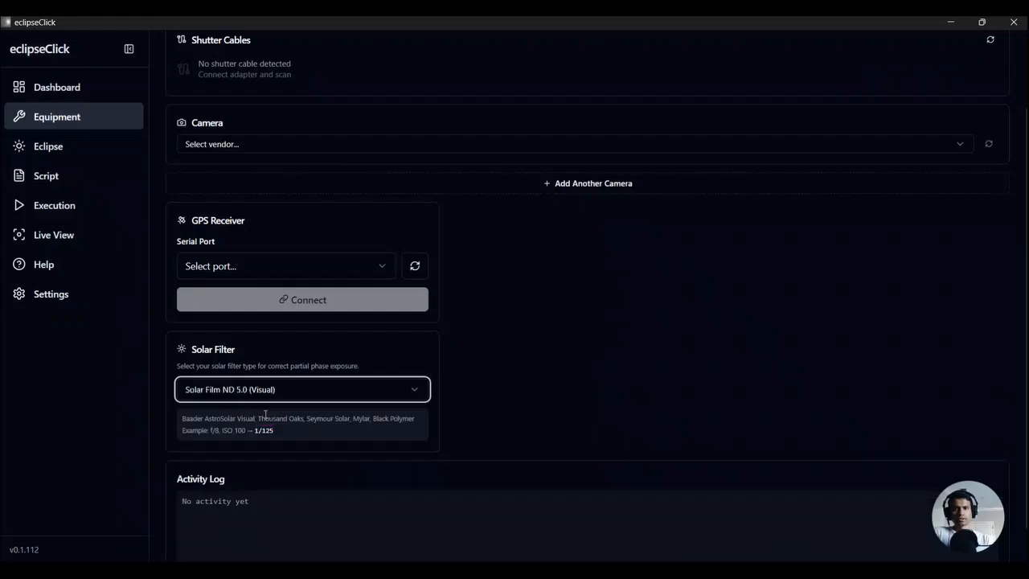
- Check the Camera section, look at the Multi-Camera Control license in Settings, and return to the Equipment page
{"action": "scroll", "coordinate": [490, 359], "scroll_direction": "up", "scroll_amount": 2}
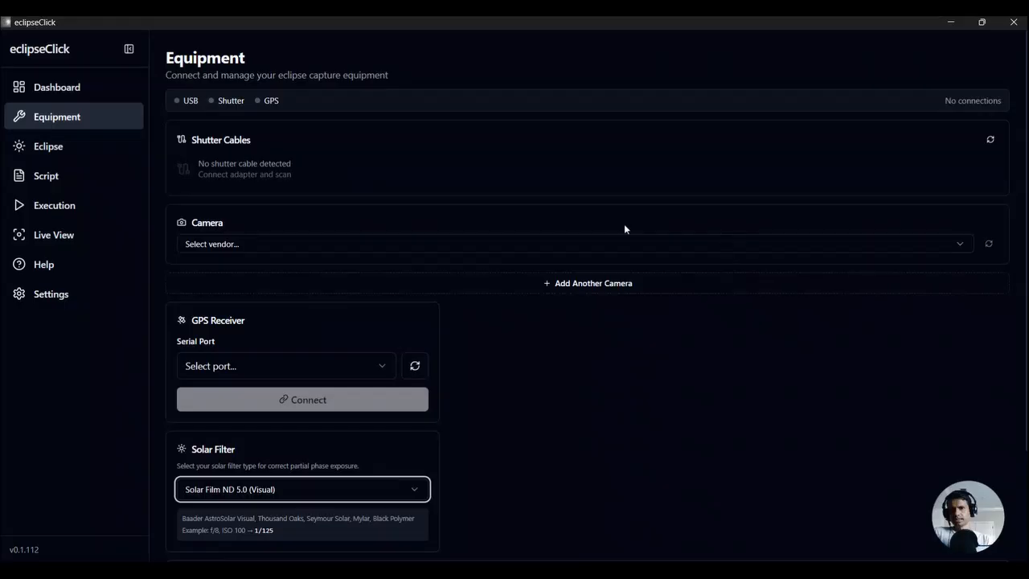
{"action": "left_click", "coordinate": [48, 295]}
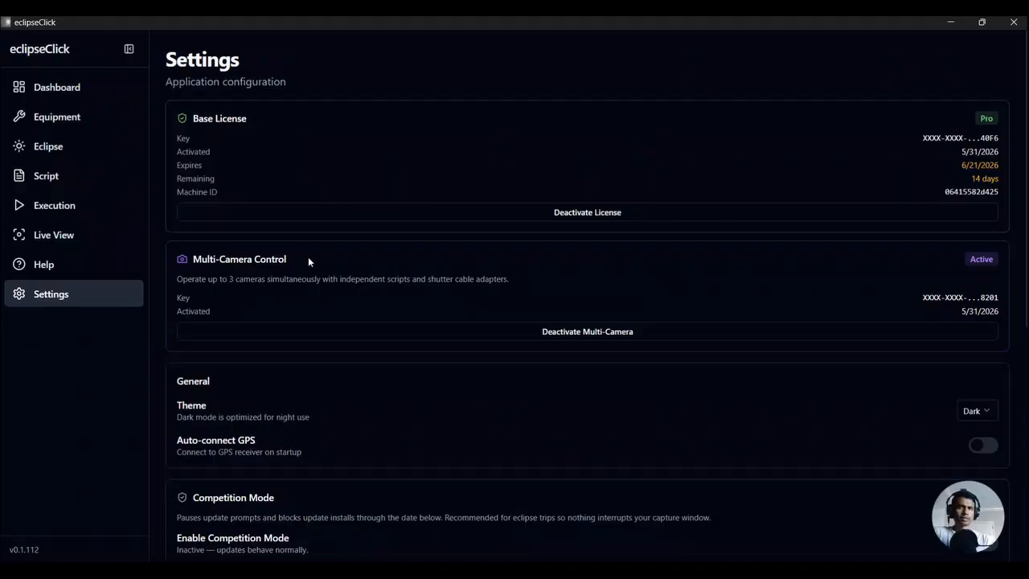
{"action": "left_click", "coordinate": [76, 122]}
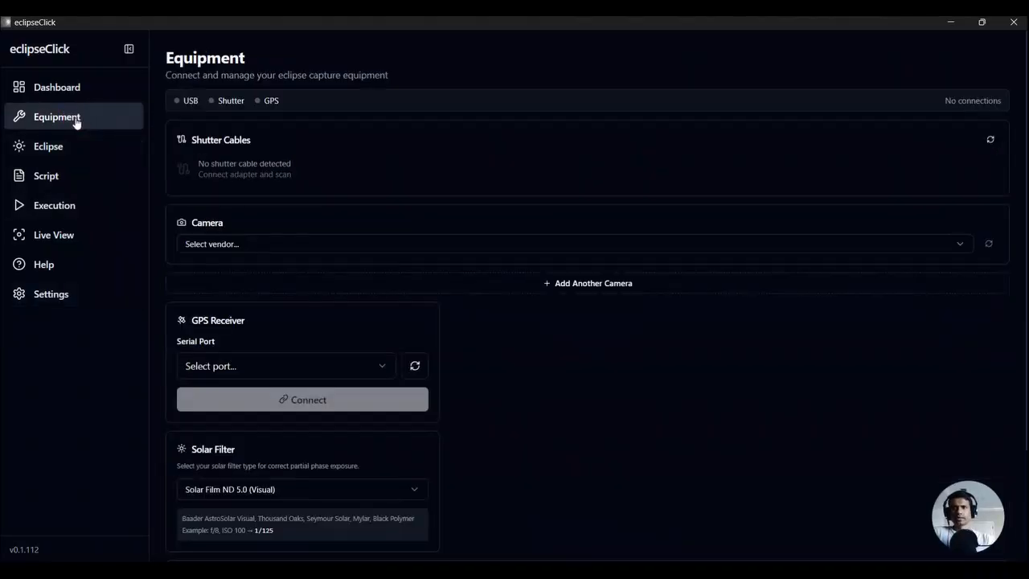
- Choose Canon as the camera vendor, scan for cameras and connect the Canon EOS 7D Mark II
{"action": "left_click", "coordinate": [893, 245]}
{"action": "left_click", "coordinate": [859, 270]}
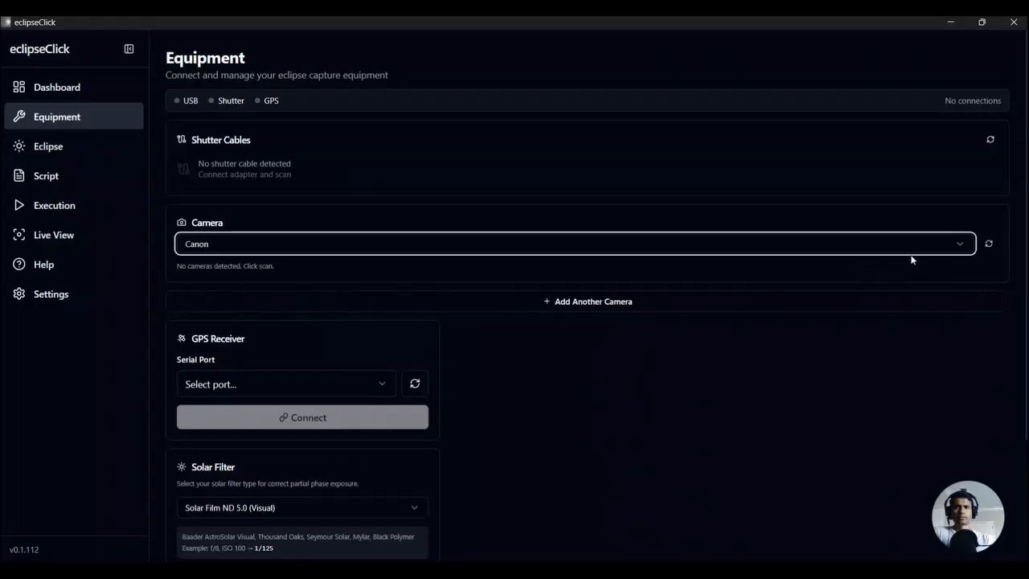
{"action": "left_click", "coordinate": [996, 243]}
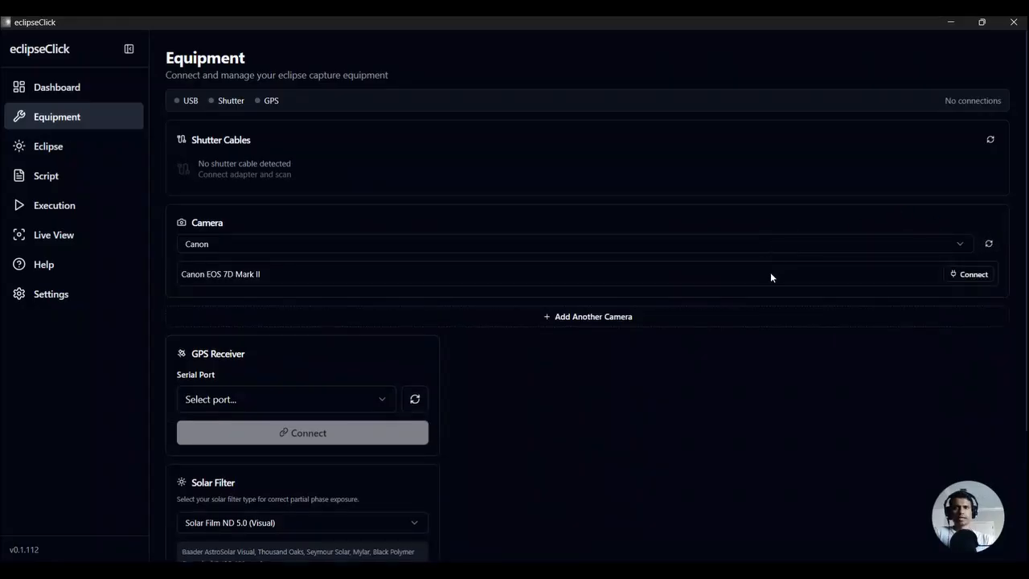
{"action": "left_click", "coordinate": [967, 274]}
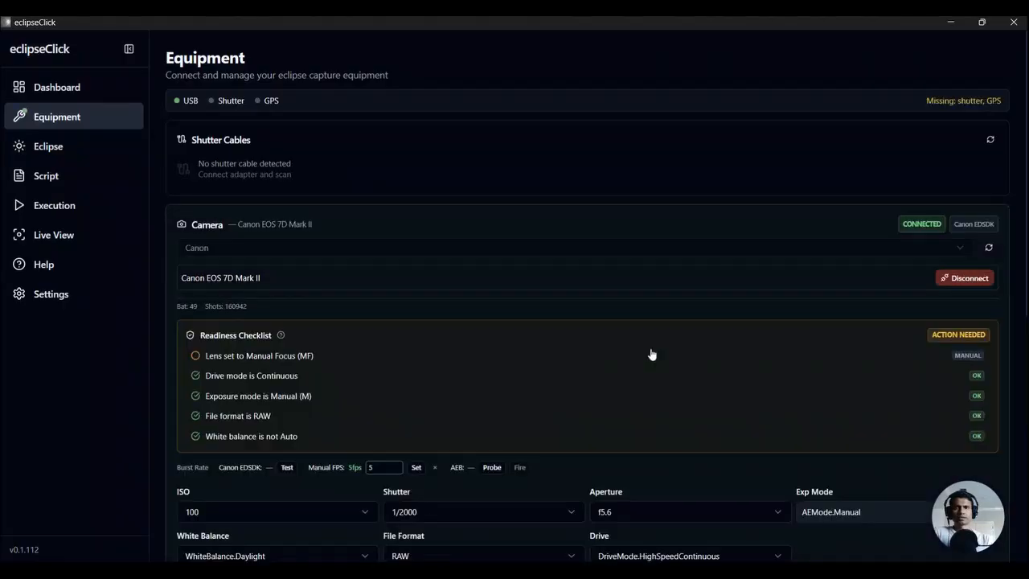
- Apply 5 as the Manual FPS burst rate for the Canon EOS 7D Mark II
{"action": "scroll", "coordinate": [472, 382], "scroll_direction": "down", "scroll_amount": 3}
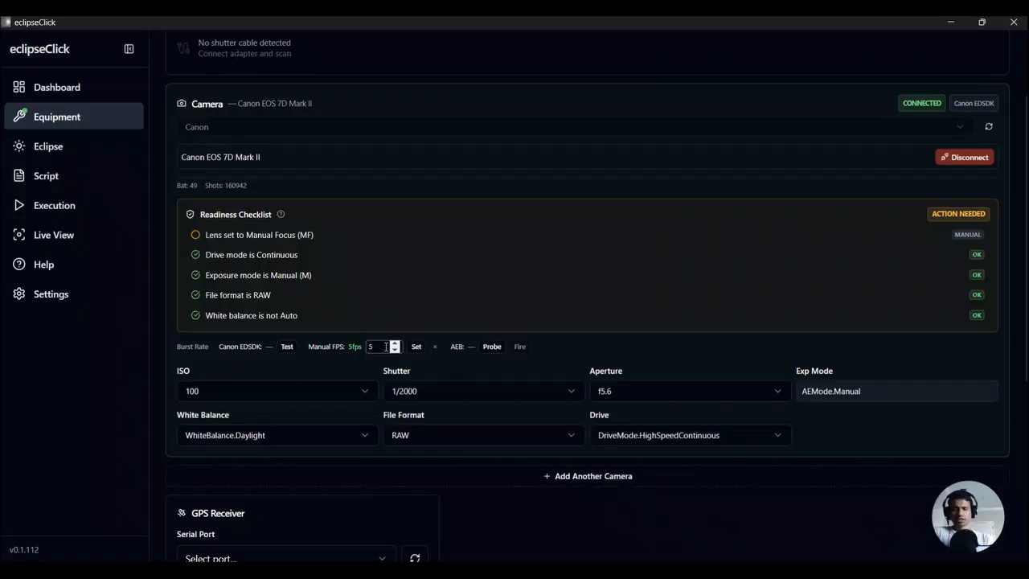
{"action": "left_click_drag", "start_coordinate": [386, 347], "coordinate": [366, 345]}
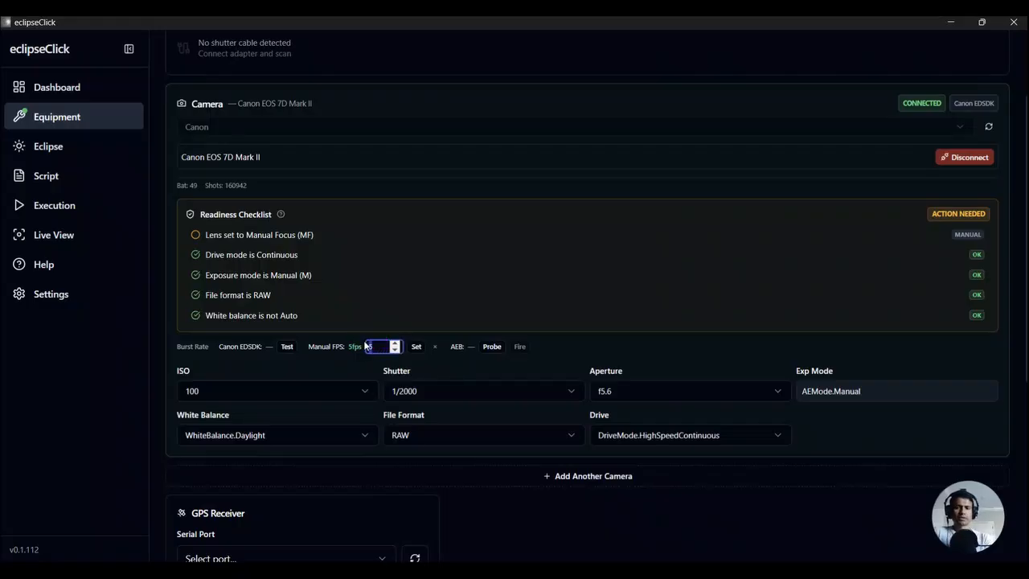
{"action": "left_click", "coordinate": [373, 350]}
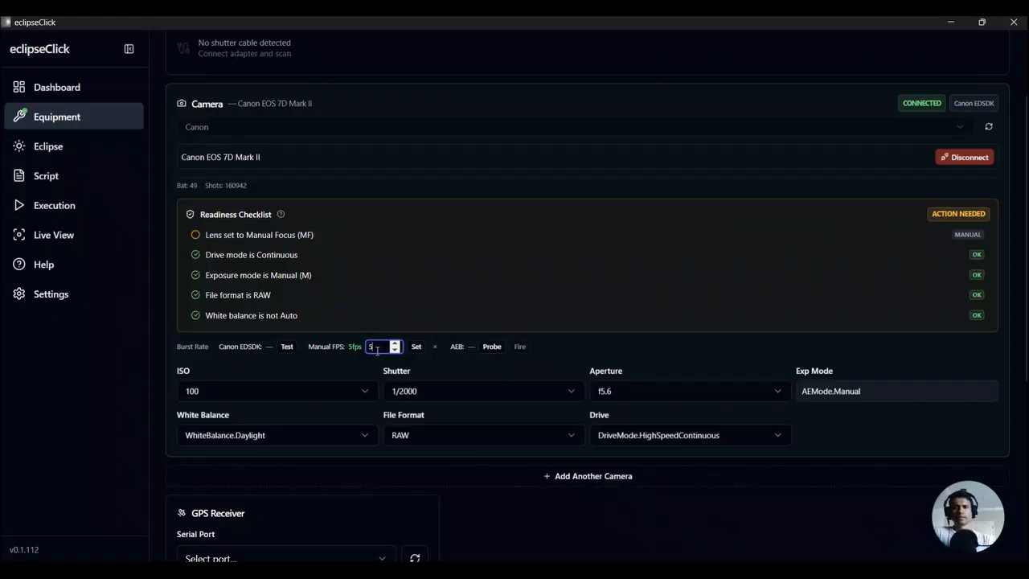
{"action": "left_click", "coordinate": [417, 347]}
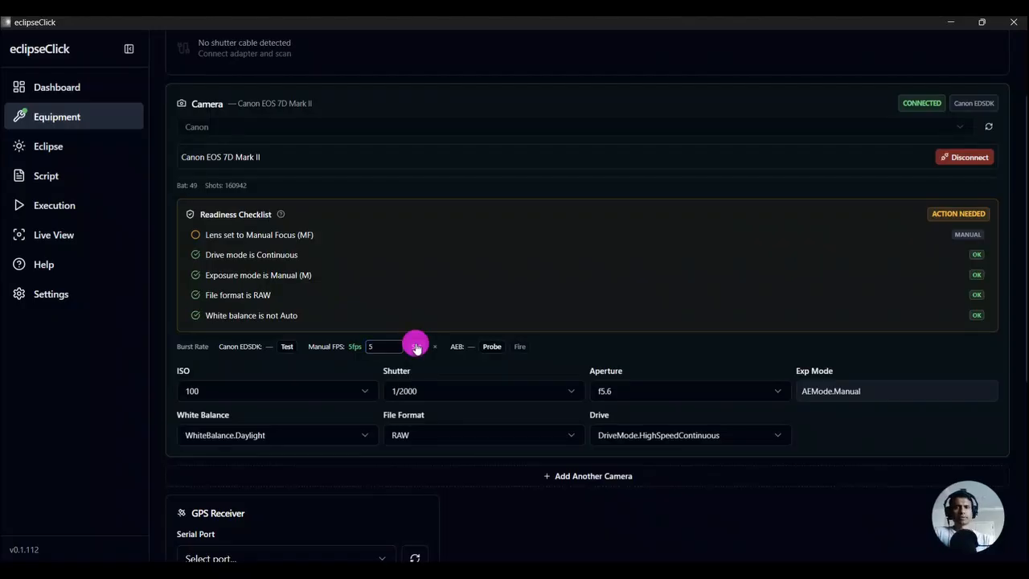
- Scan for shutter cables, connect DSUSB (Shoestring Astronomy) and assign it as the Canon camera's shutter
{"action": "scroll", "coordinate": [514, 310], "scroll_direction": "up", "scroll_amount": 3}
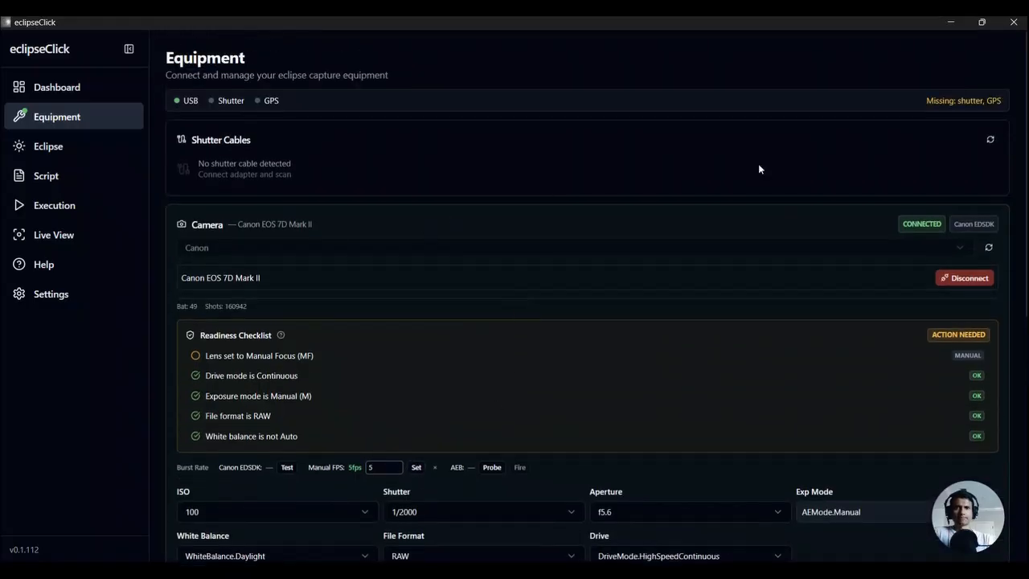
{"action": "left_click", "coordinate": [991, 141]}
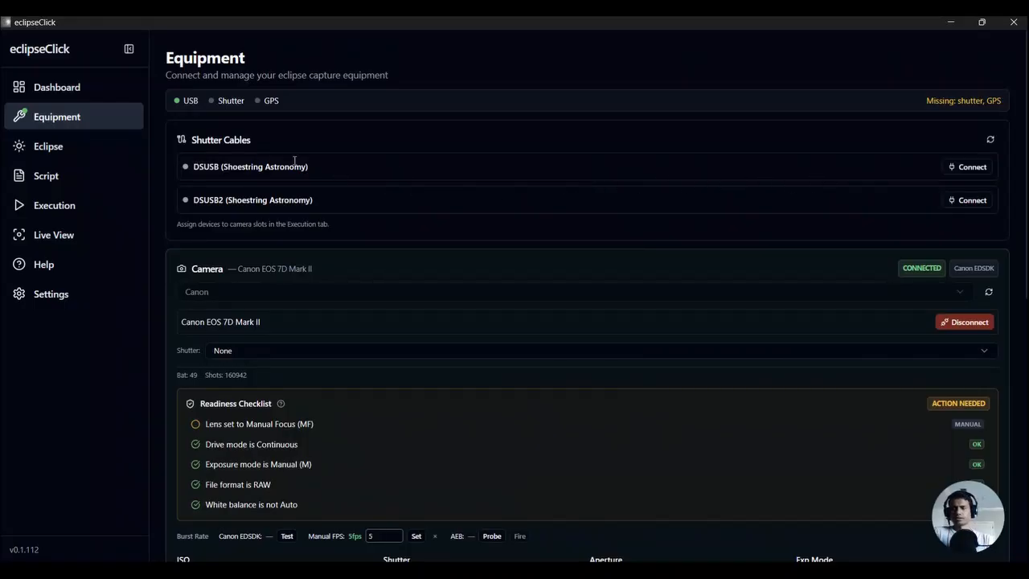
{"action": "left_click", "coordinate": [970, 168]}
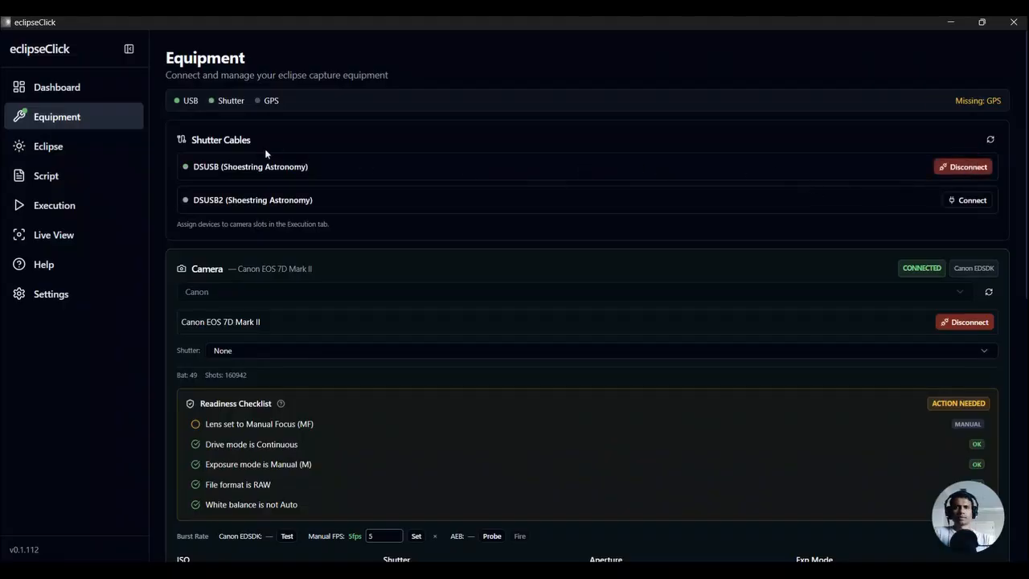
{"action": "left_click_drag", "start_coordinate": [193, 165], "coordinate": [220, 165]}
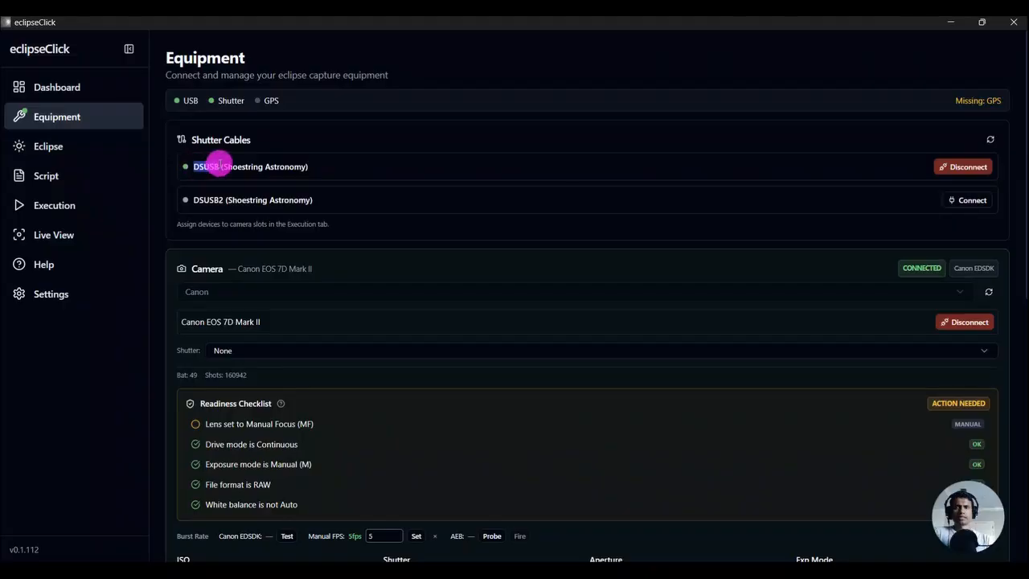
{"action": "left_click", "coordinate": [257, 349]}
{"action": "left_click", "coordinate": [259, 395]}
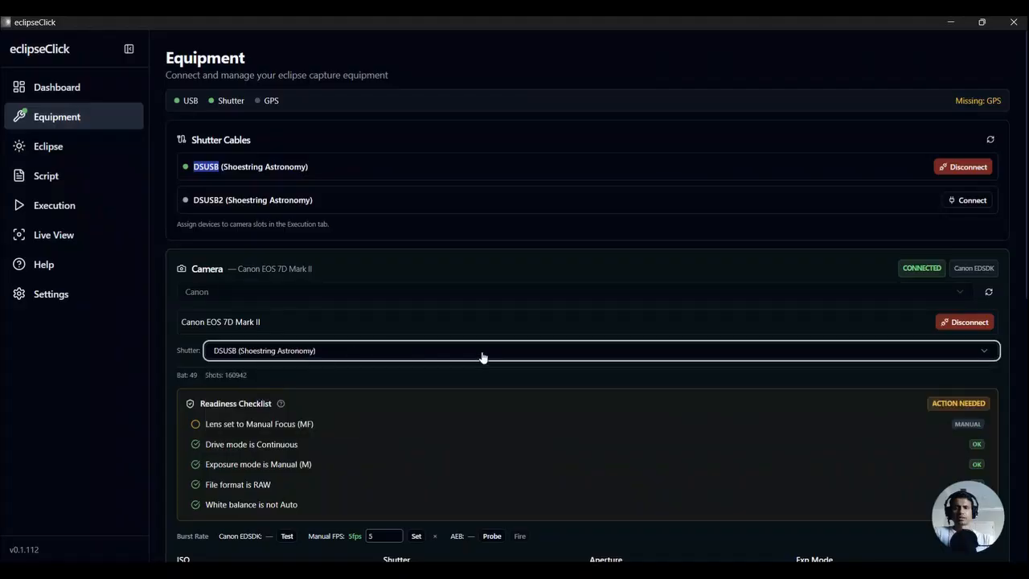
- Add a second camera with Nikon as the vendor, scan for it and connect the D7200
{"action": "scroll", "coordinate": [483, 357], "scroll_direction": "down", "scroll_amount": 3}
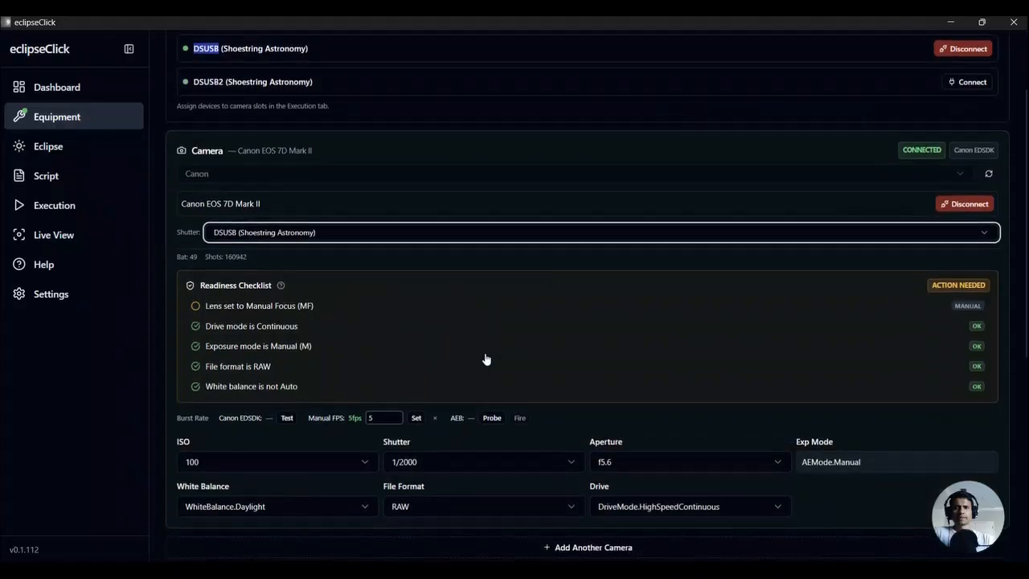
{"action": "scroll", "coordinate": [486, 359], "scroll_direction": "down", "scroll_amount": 3}
{"action": "scroll", "coordinate": [486, 359], "scroll_direction": "up", "scroll_amount": 4}
{"action": "scroll", "coordinate": [485, 358], "scroll_direction": "down", "scroll_amount": 5}
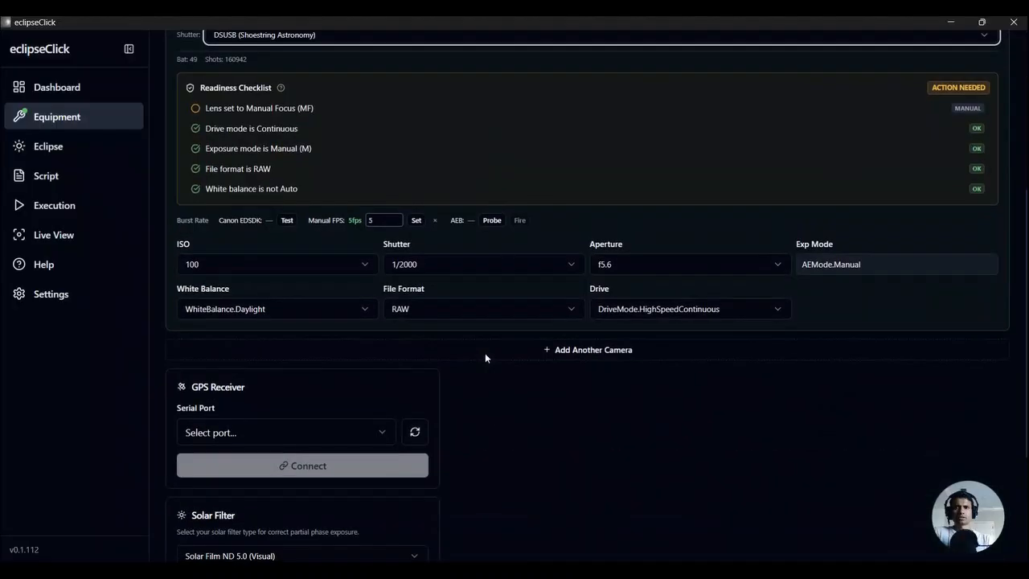
{"action": "scroll", "coordinate": [485, 358], "scroll_direction": "up", "scroll_amount": 5}
{"action": "scroll", "coordinate": [670, 312], "scroll_direction": "down", "scroll_amount": 5}
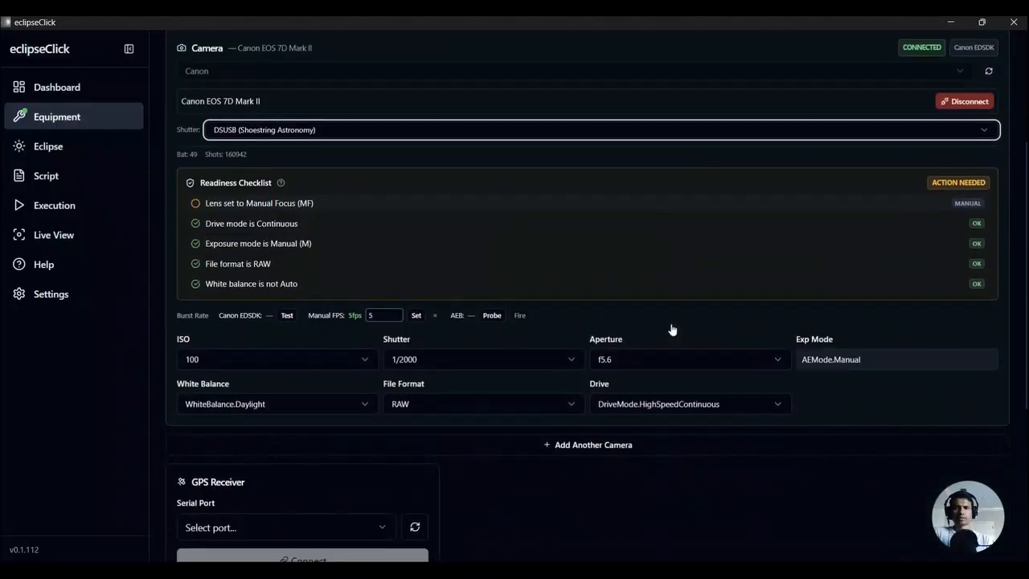
{"action": "left_click", "coordinate": [588, 352]}
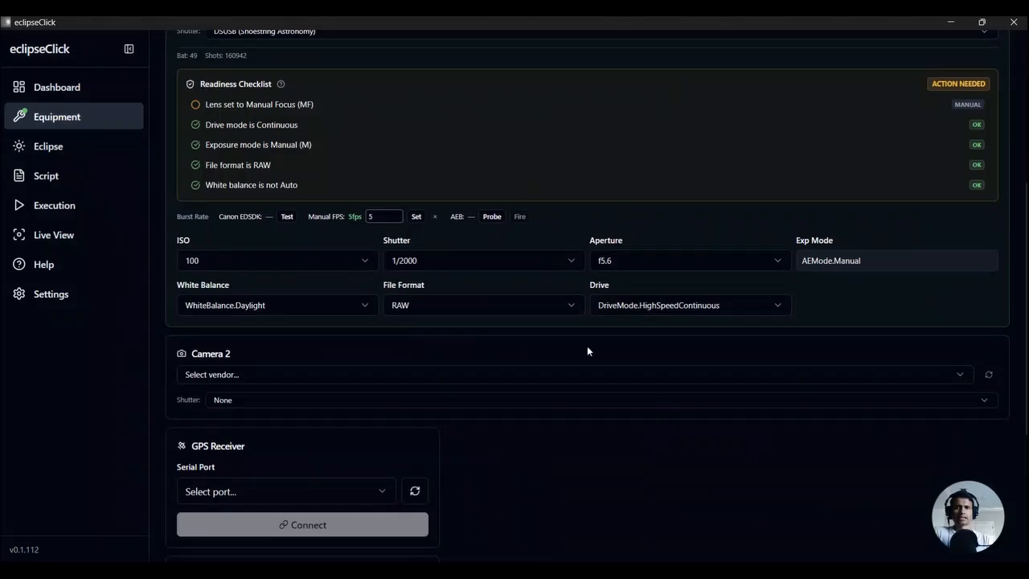
{"action": "left_click", "coordinate": [555, 374]}
{"action": "left_click", "coordinate": [530, 420]}
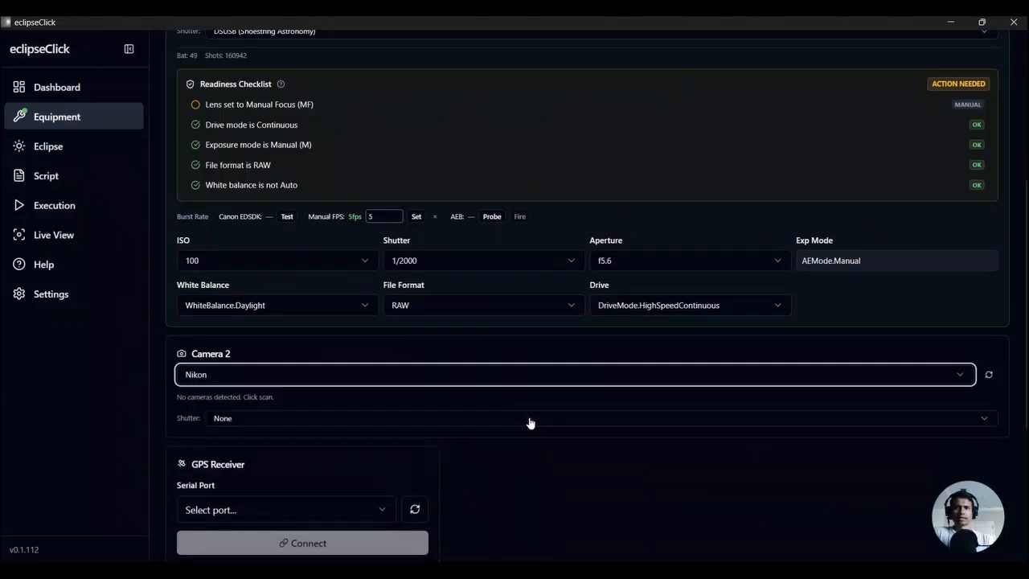
{"action": "left_click", "coordinate": [988, 375]}
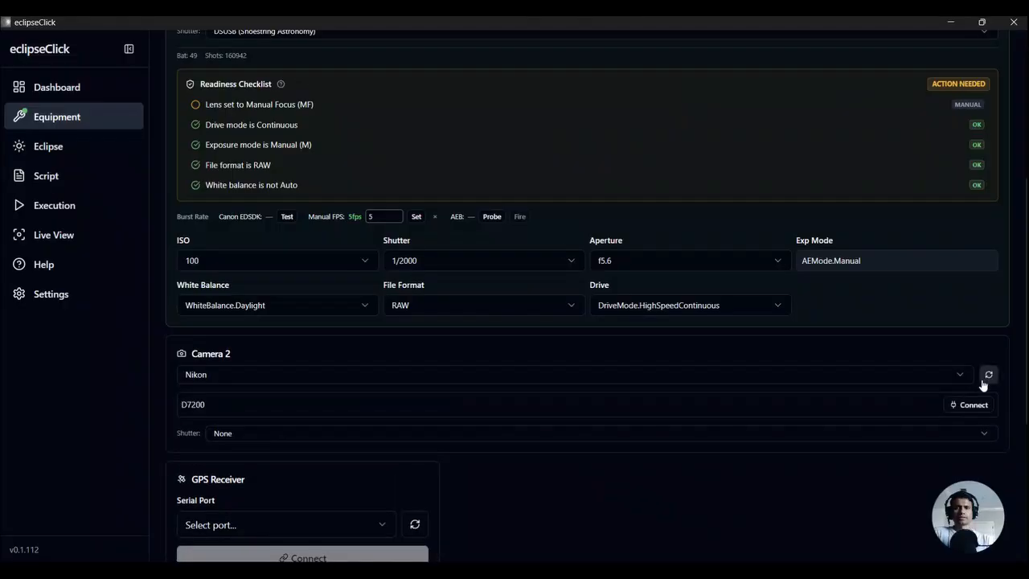
{"action": "left_click", "coordinate": [971, 405]}
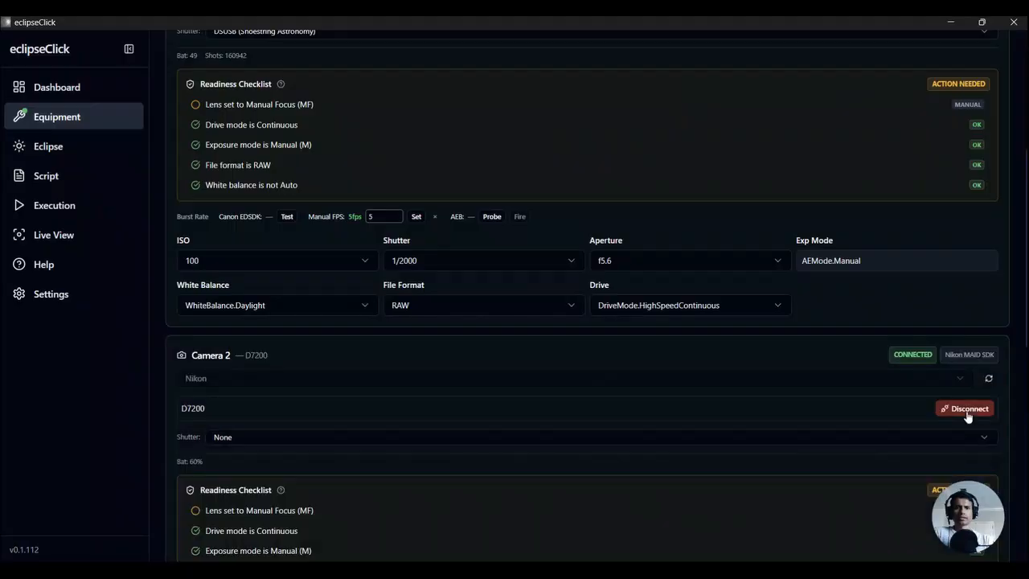
- Connect the DSUSB2 (Shoestring Astronomy) shutter cable and assign it as Camera 2's shutter
{"action": "scroll", "coordinate": [572, 290], "scroll_direction": "up", "scroll_amount": 3}
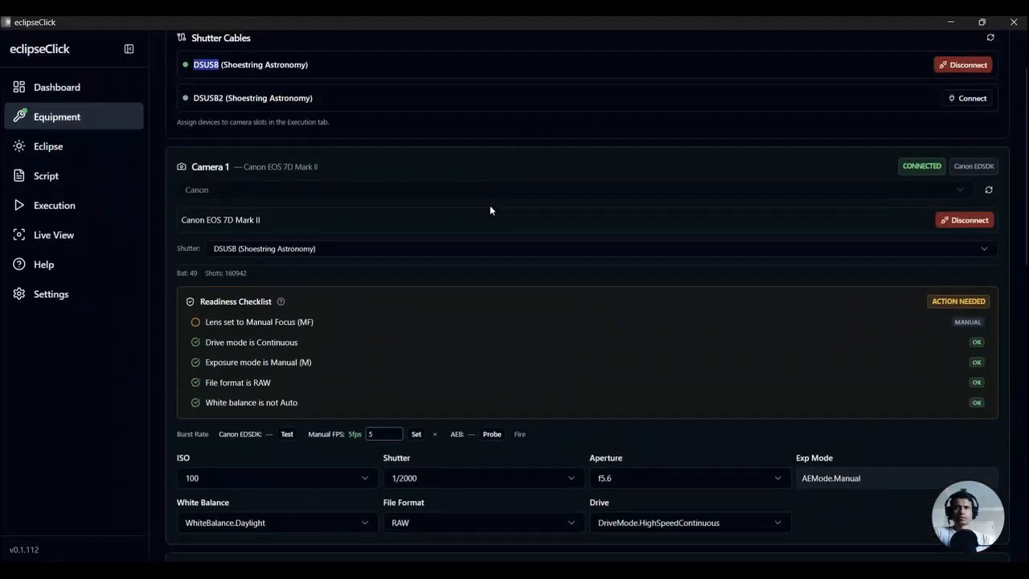
{"action": "scroll", "coordinate": [876, 120], "scroll_direction": "up", "scroll_amount": 1}
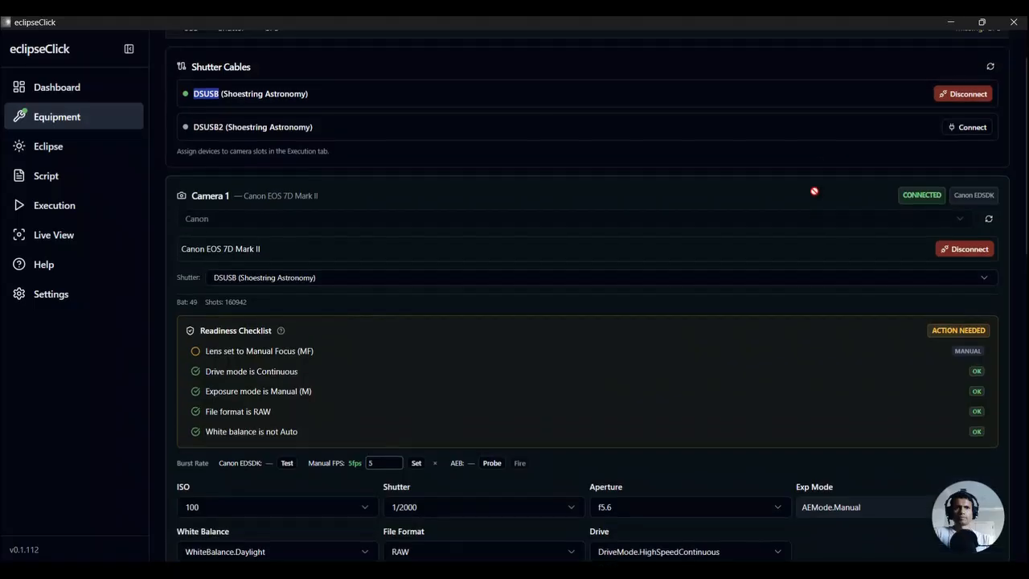
{"action": "left_click", "coordinate": [963, 129]}
{"action": "scroll", "coordinate": [683, 121], "scroll_direction": "down", "scroll_amount": 3}
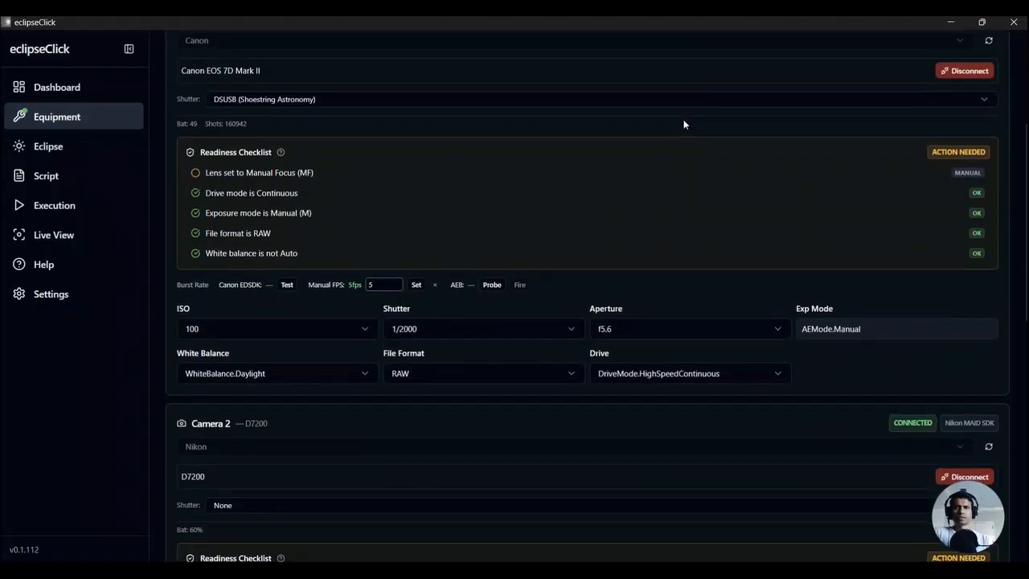
{"action": "scroll", "coordinate": [300, 438], "scroll_direction": "down", "scroll_amount": 2}
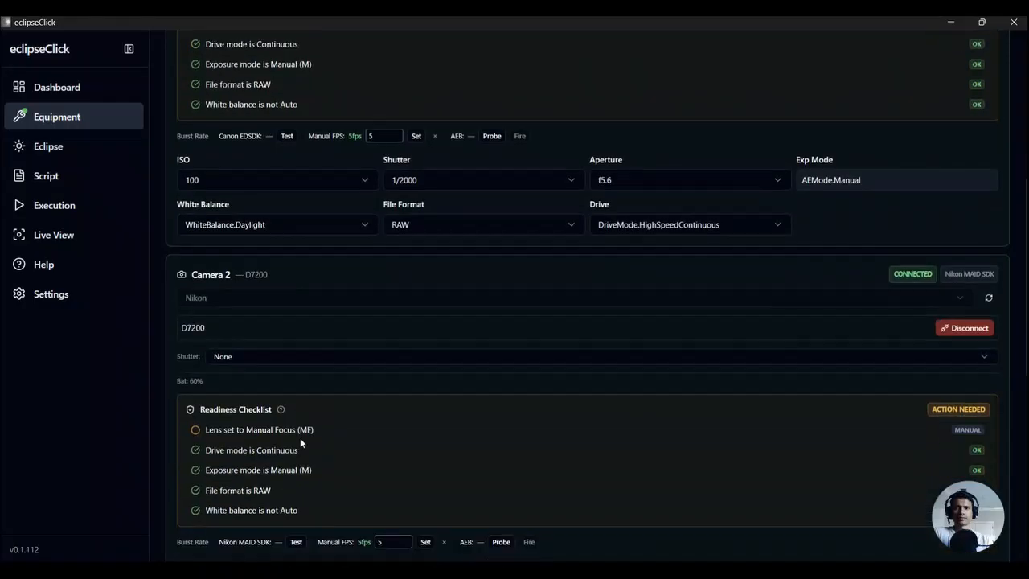
{"action": "left_click", "coordinate": [271, 354]}
{"action": "left_click", "coordinate": [259, 418]}
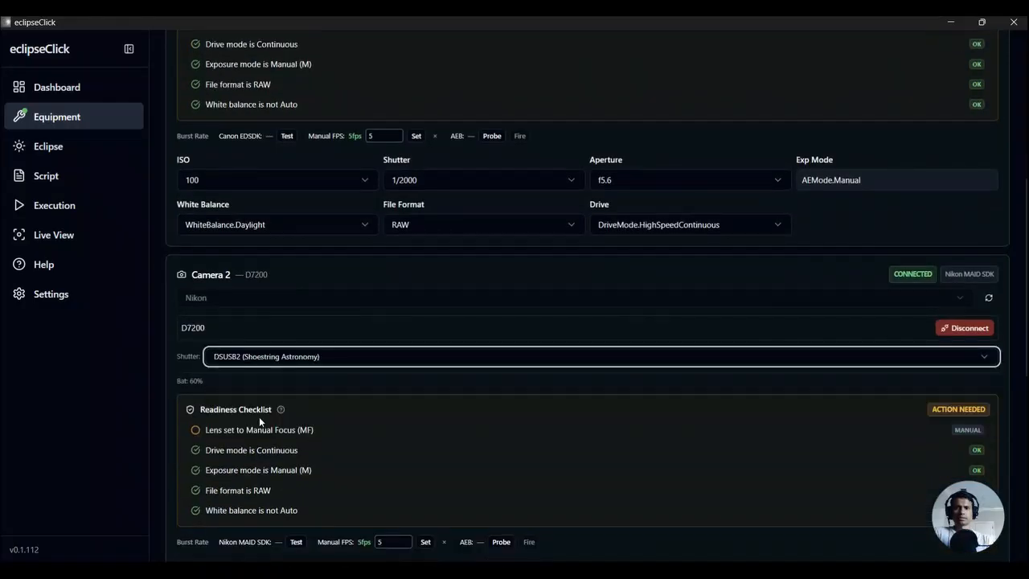
- Run the Canon EDSDK burst rate test on Camera 1
{"action": "scroll", "coordinate": [499, 389], "scroll_direction": "up", "scroll_amount": 3}
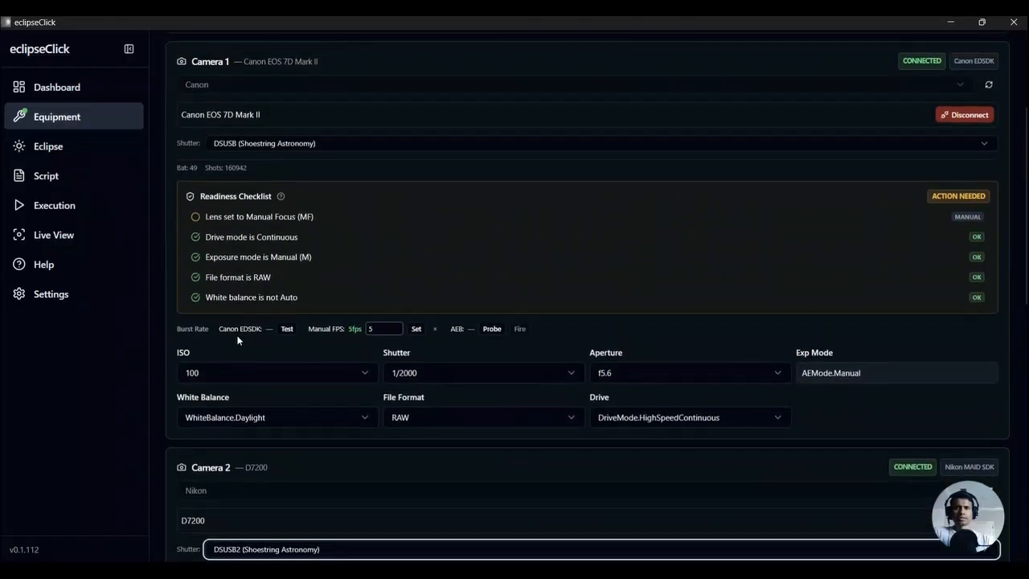
{"action": "left_click", "coordinate": [180, 329]}
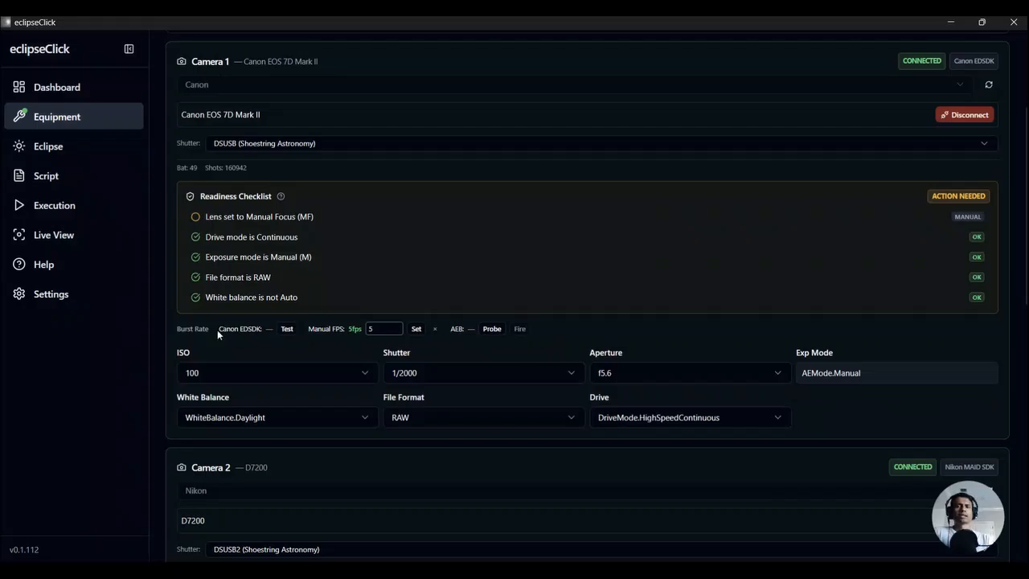
{"action": "left_click_drag", "start_coordinate": [219, 330], "coordinate": [261, 329]}
{"action": "left_click", "coordinate": [261, 329]}
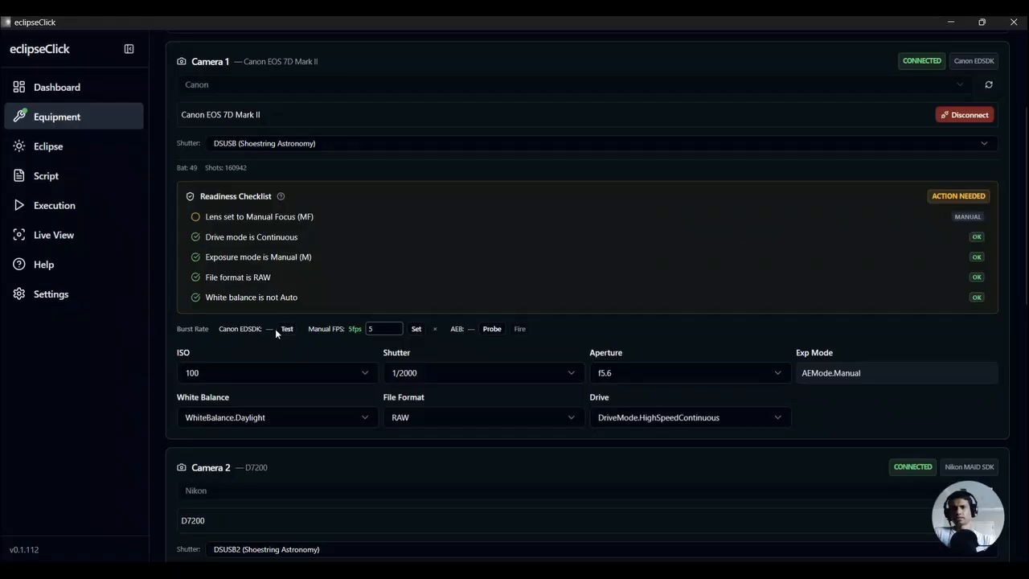
{"action": "left_click", "coordinate": [283, 329]}
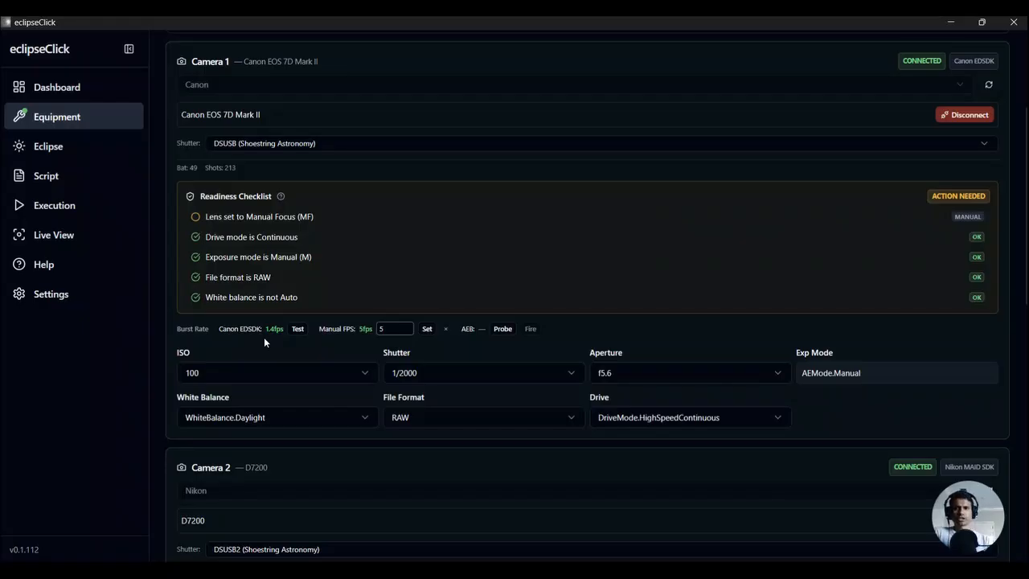
- Review the connected shutter cables, Camera 1's shutter assignment and its Canon EDSDK and manual burst rate settings
{"action": "scroll", "coordinate": [353, 356], "scroll_direction": "up", "scroll_amount": 3}
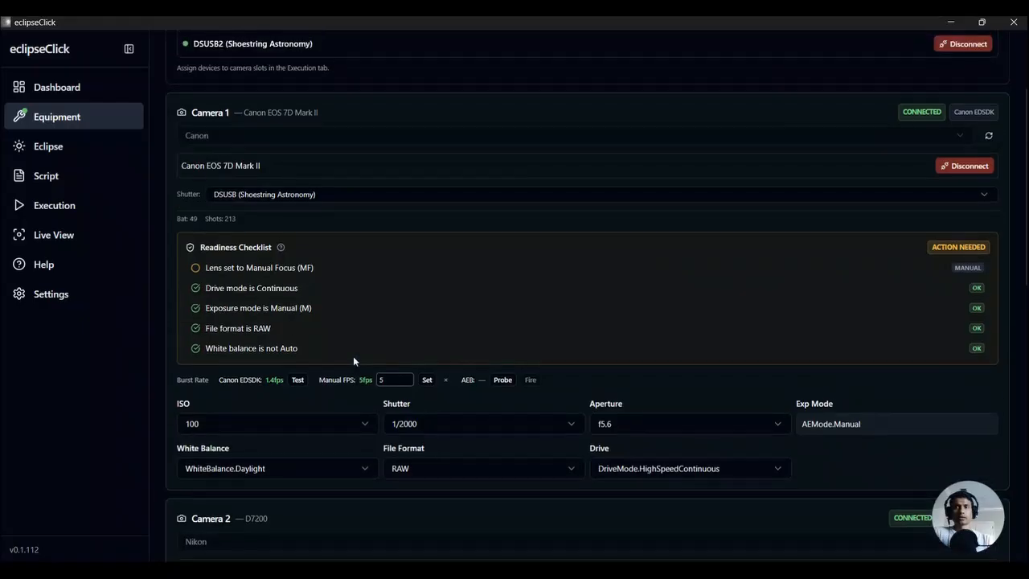
{"action": "scroll", "coordinate": [353, 358], "scroll_direction": "up", "scroll_amount": 1}
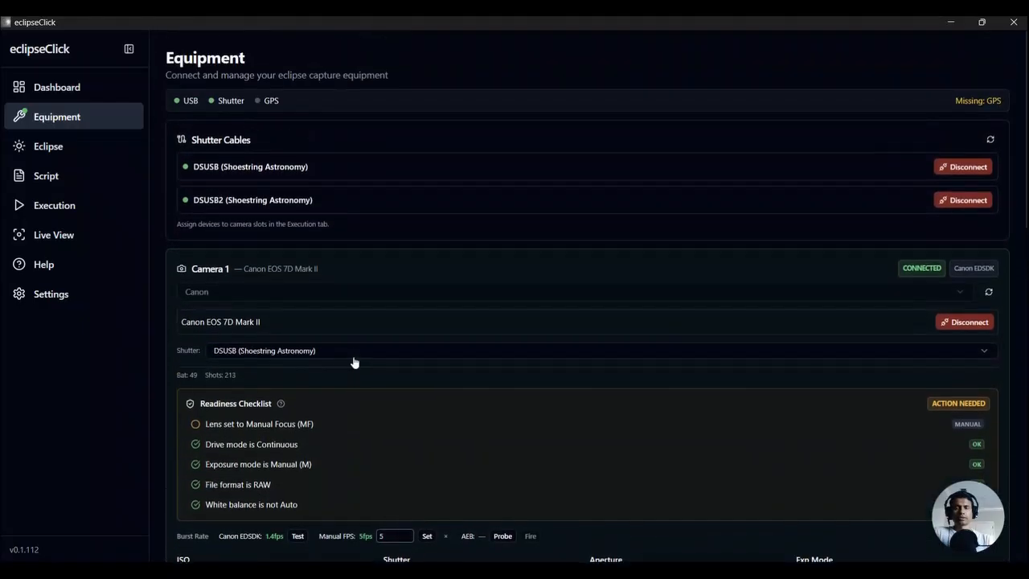
{"action": "scroll", "coordinate": [353, 361], "scroll_direction": "down", "scroll_amount": 3}
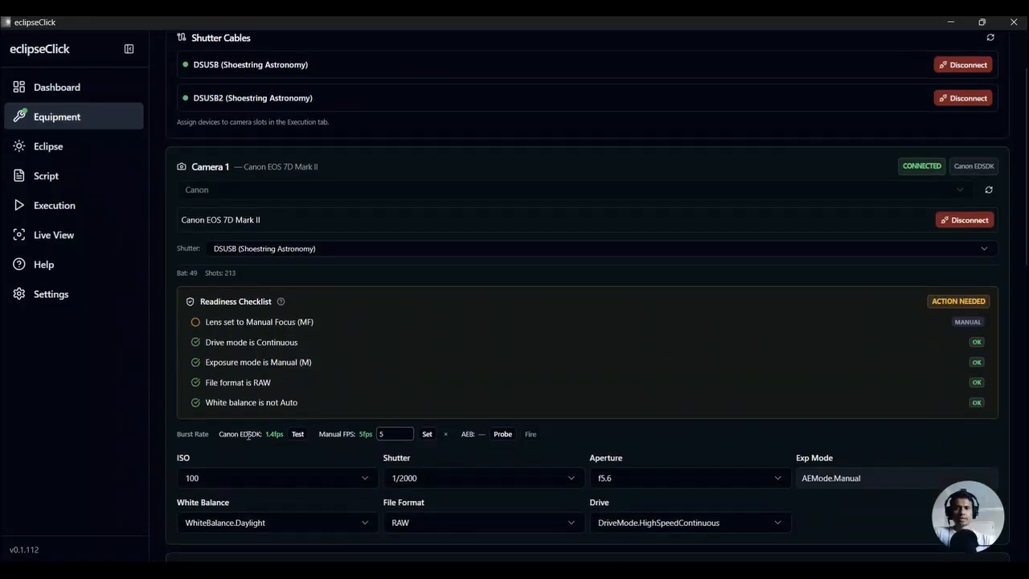
{"action": "scroll", "coordinate": [250, 435], "scroll_direction": "up", "scroll_amount": 3}
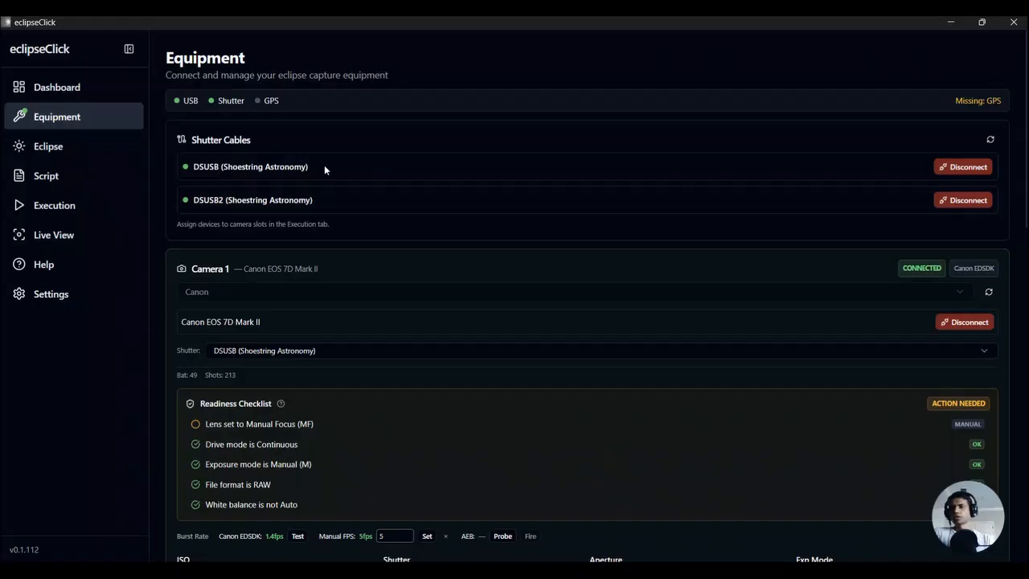
{"action": "scroll", "coordinate": [325, 168], "scroll_direction": "down", "scroll_amount": 1}
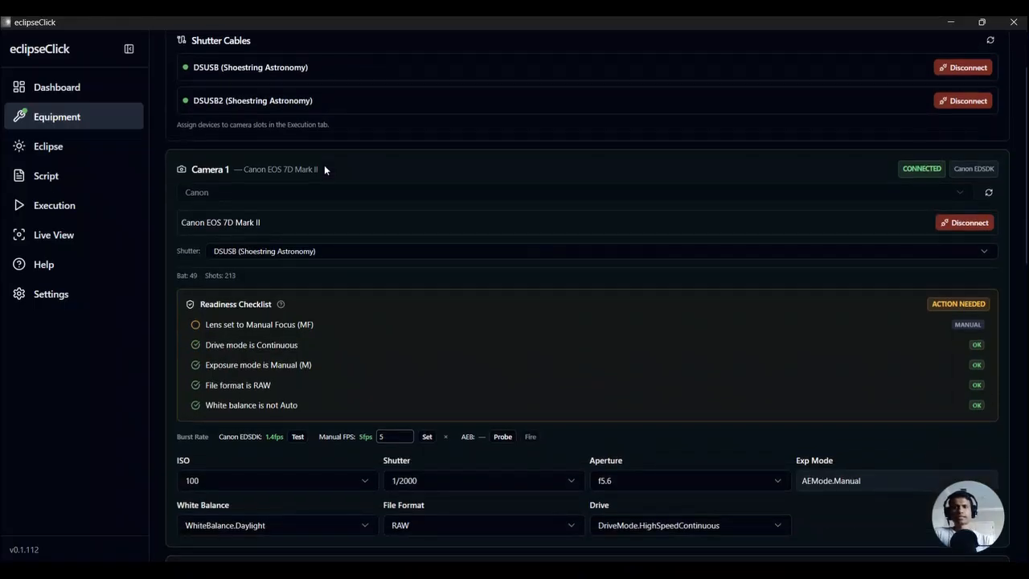
{"action": "scroll", "coordinate": [324, 164], "scroll_direction": "down", "scroll_amount": 1}
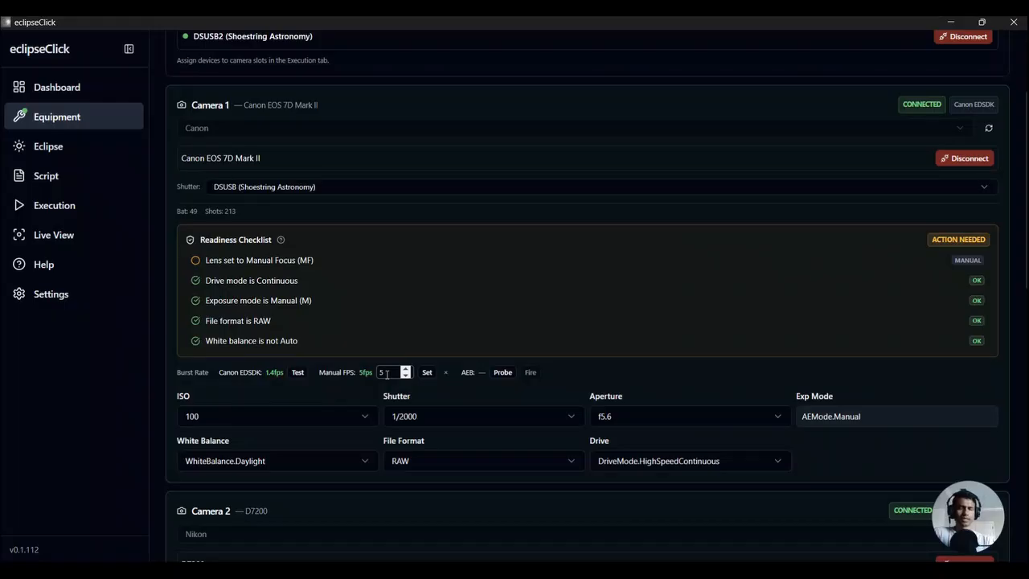
{"action": "left_click_drag", "start_coordinate": [390, 371], "coordinate": [373, 369]}
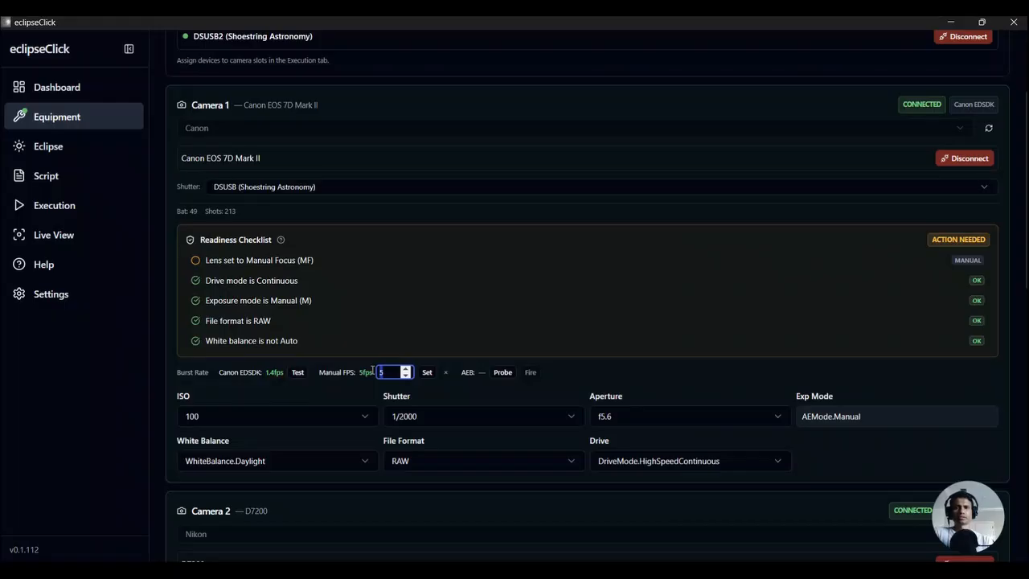
- Probe Camera 1's AEB capability and fire a test bracket with Body set to 5
{"action": "left_click", "coordinate": [501, 376]}
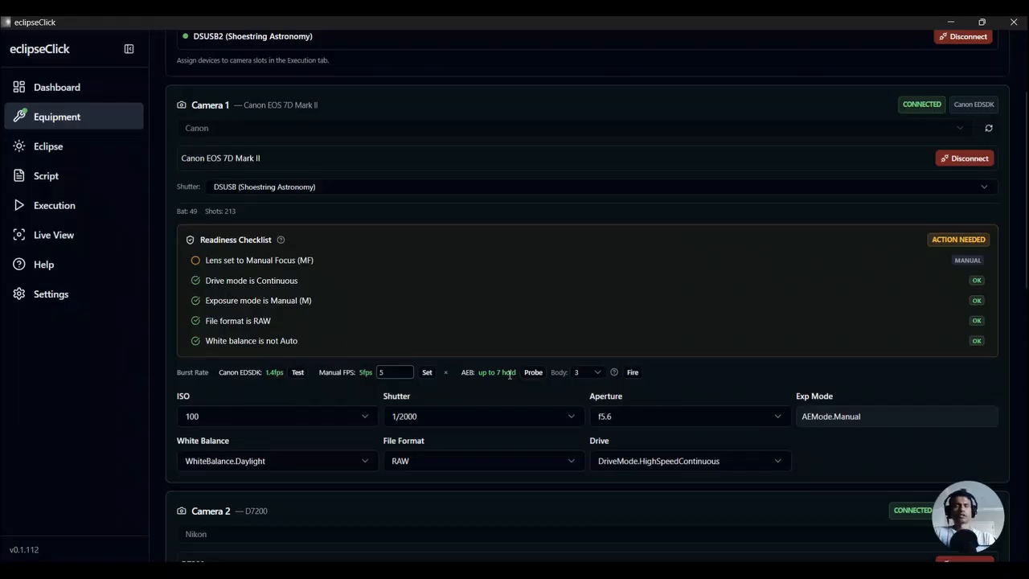
{"action": "left_click", "coordinate": [596, 372]}
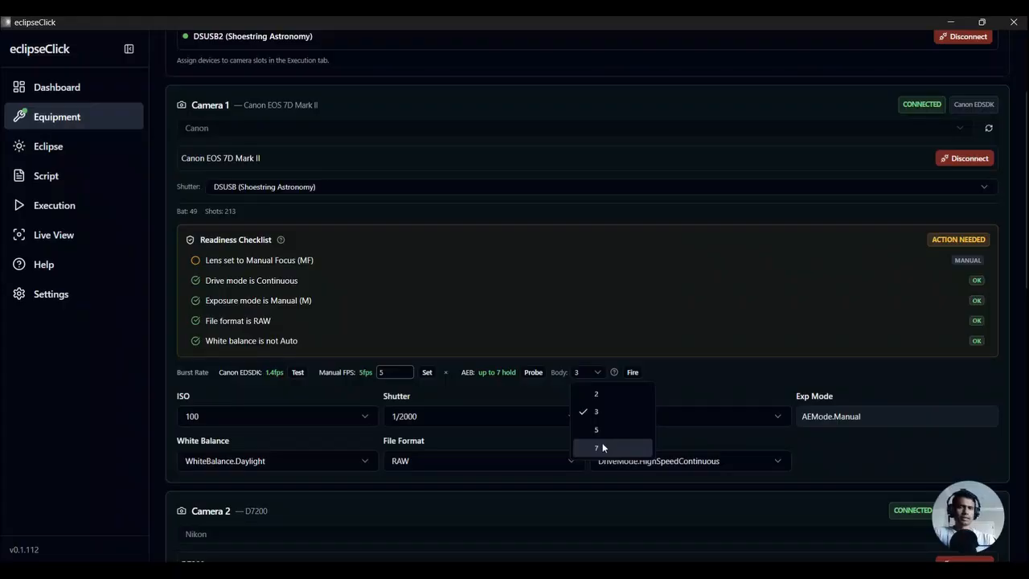
{"action": "left_click", "coordinate": [539, 393]}
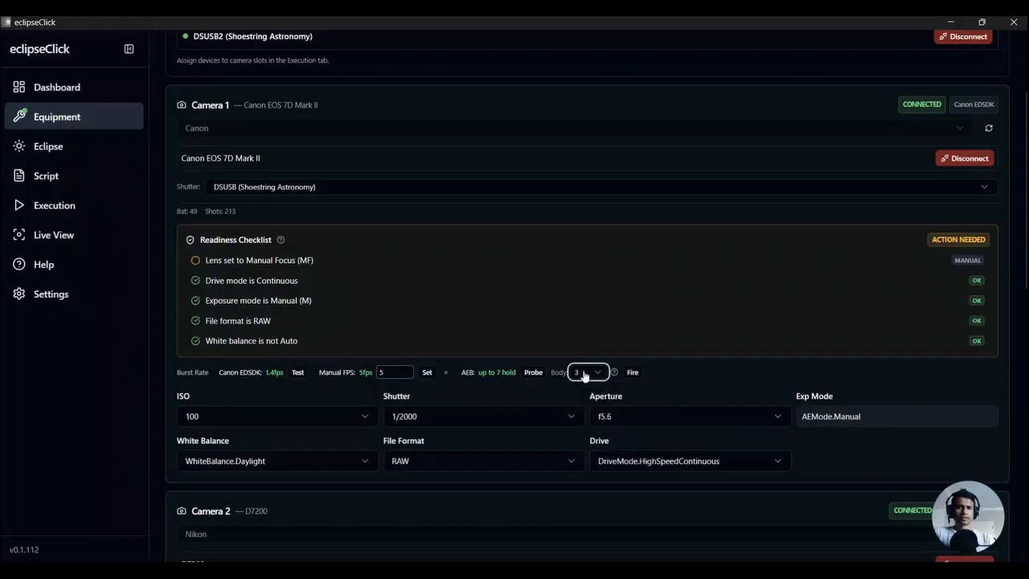
{"action": "left_click", "coordinate": [585, 374]}
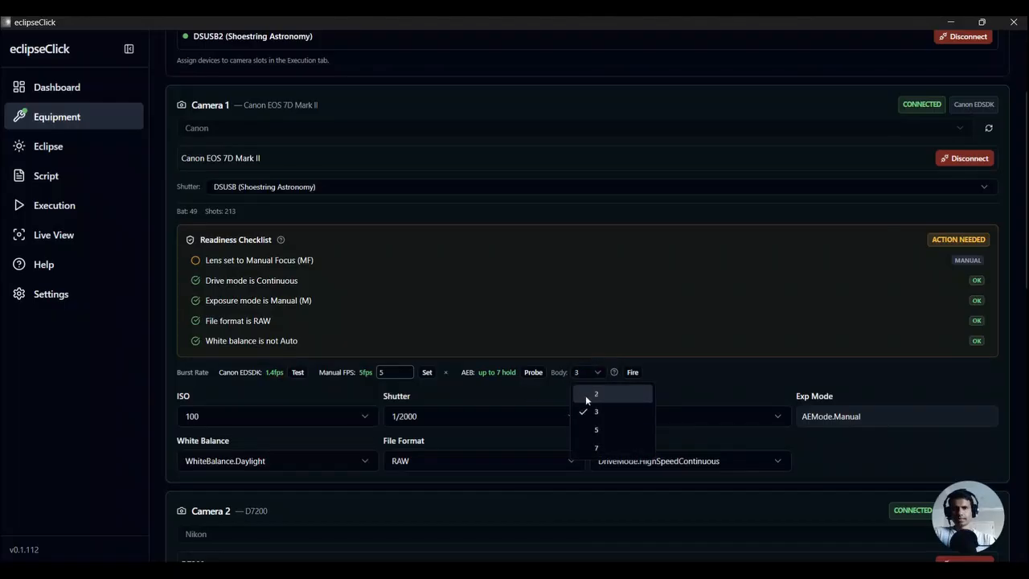
{"action": "left_click", "coordinate": [596, 430]}
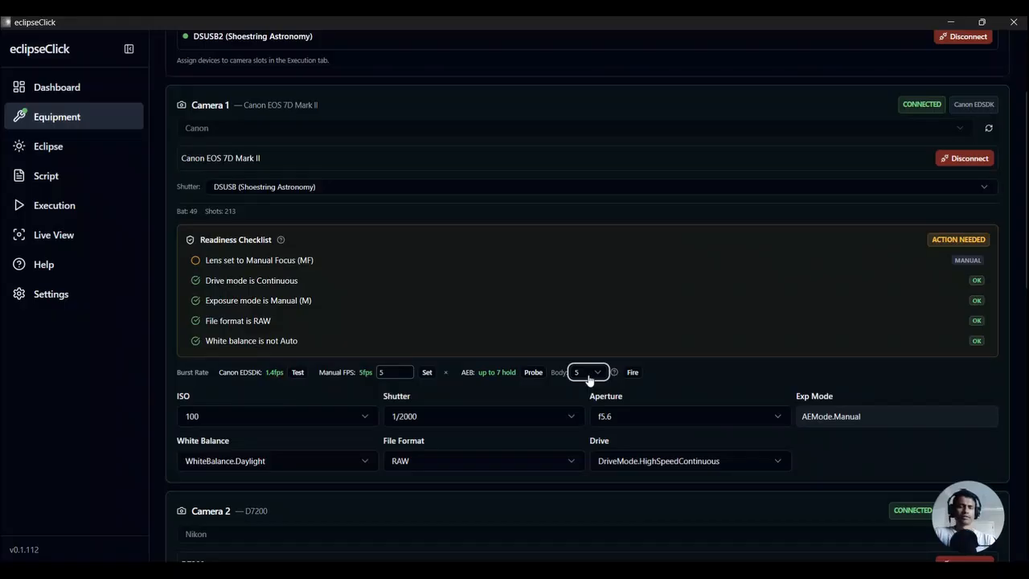
{"action": "left_click", "coordinate": [633, 372]}
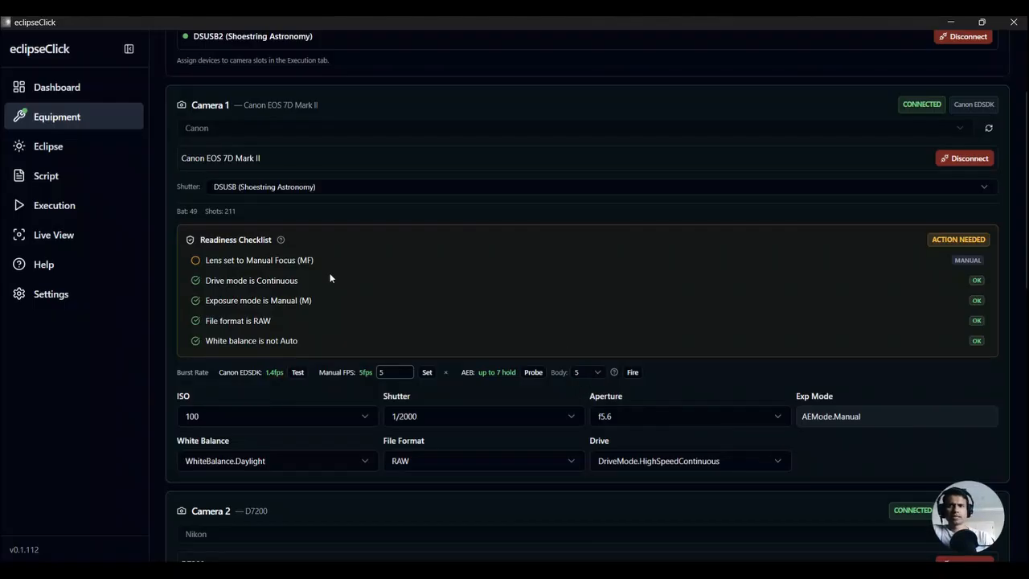
- Mark "Lens set to Manual Focus (MF)" as done in the readiness checklists of Camera 1 and Camera 2
{"action": "left_click", "coordinate": [196, 261]}
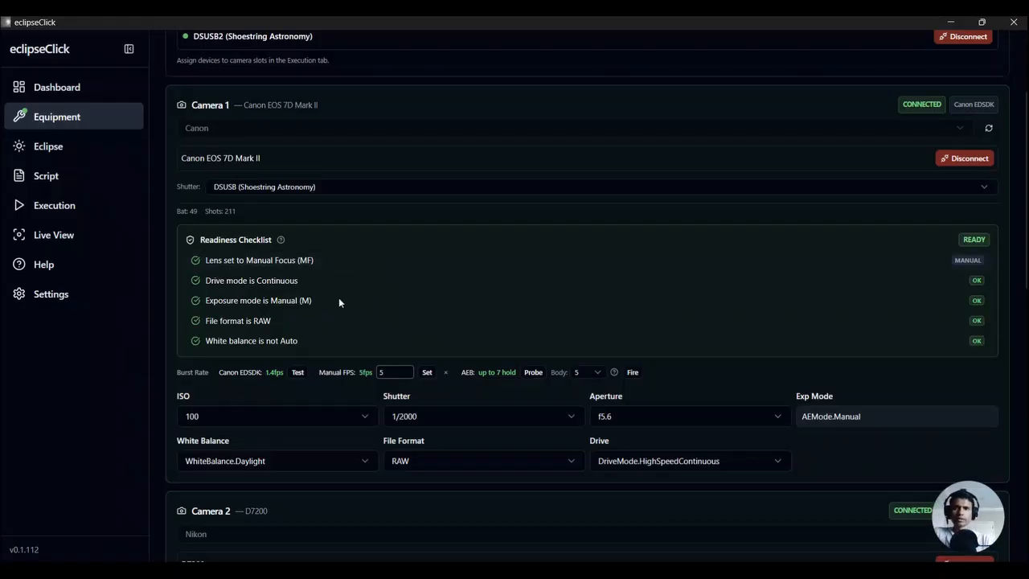
{"action": "scroll", "coordinate": [339, 303], "scroll_direction": "down", "scroll_amount": 5}
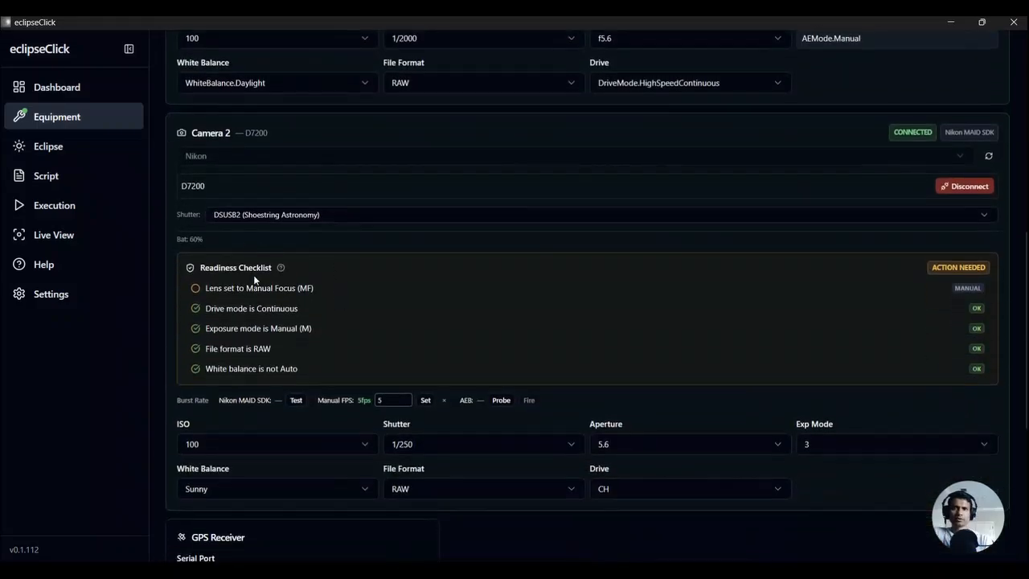
{"action": "left_click", "coordinate": [252, 290]}
- Run the Nikon MAID SDK burst rate test on Camera 2 and set its manual FPS to 4
{"action": "scroll", "coordinate": [394, 294], "scroll_direction": "down", "scroll_amount": 1}
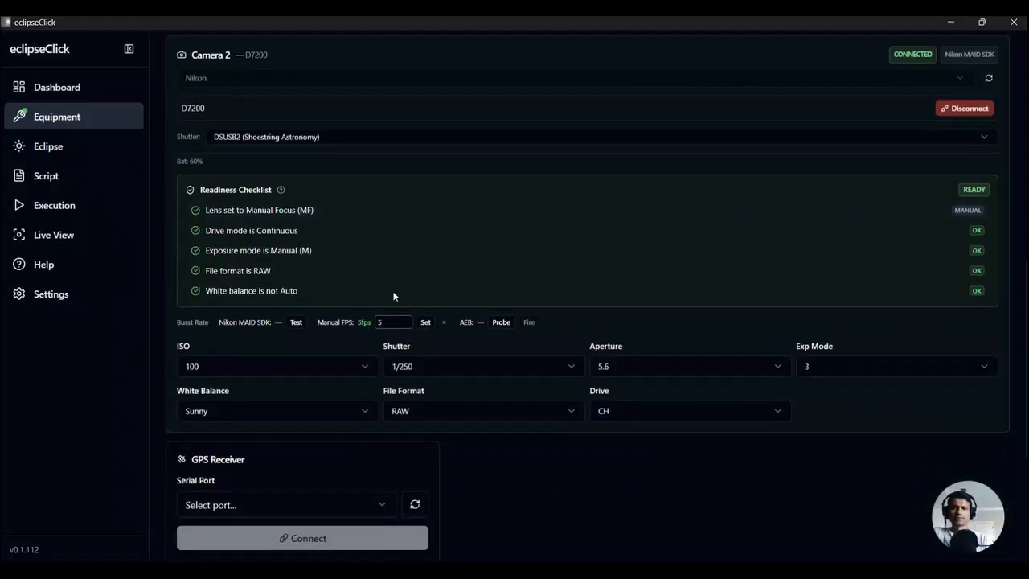
{"action": "left_click", "coordinate": [297, 322]}
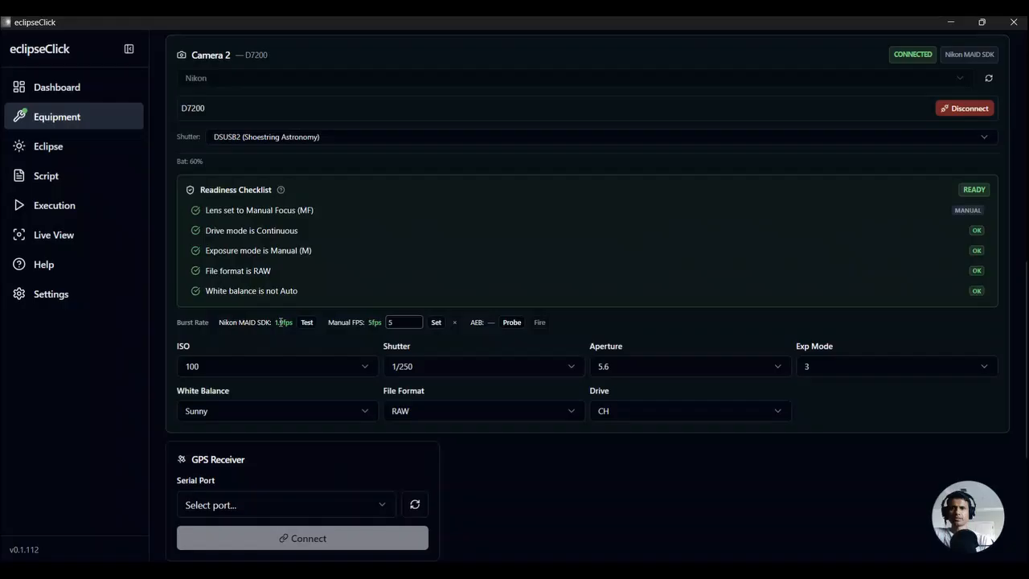
{"action": "double_click", "coordinate": [284, 322]}
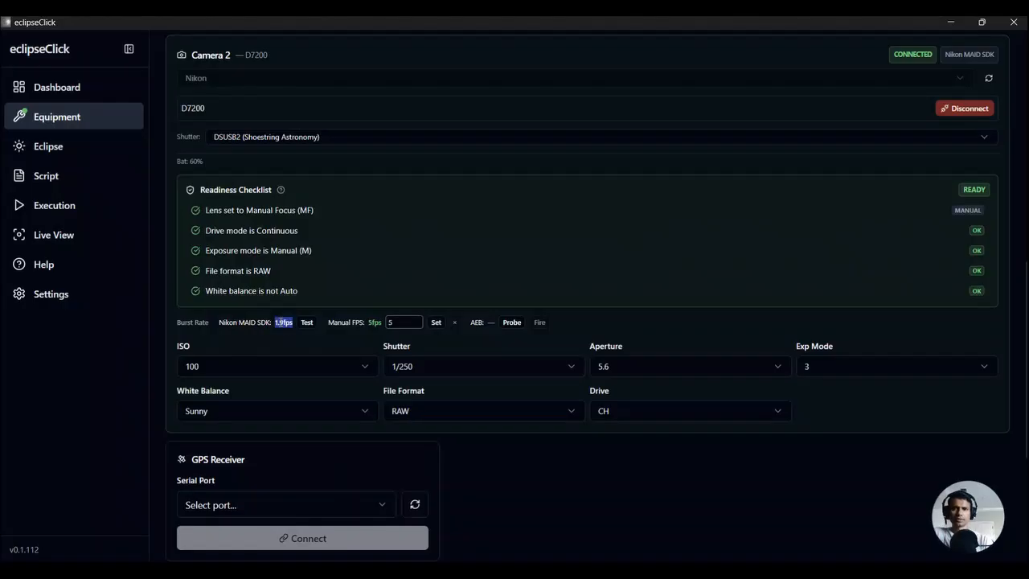
{"action": "left_click", "coordinate": [396, 324]}
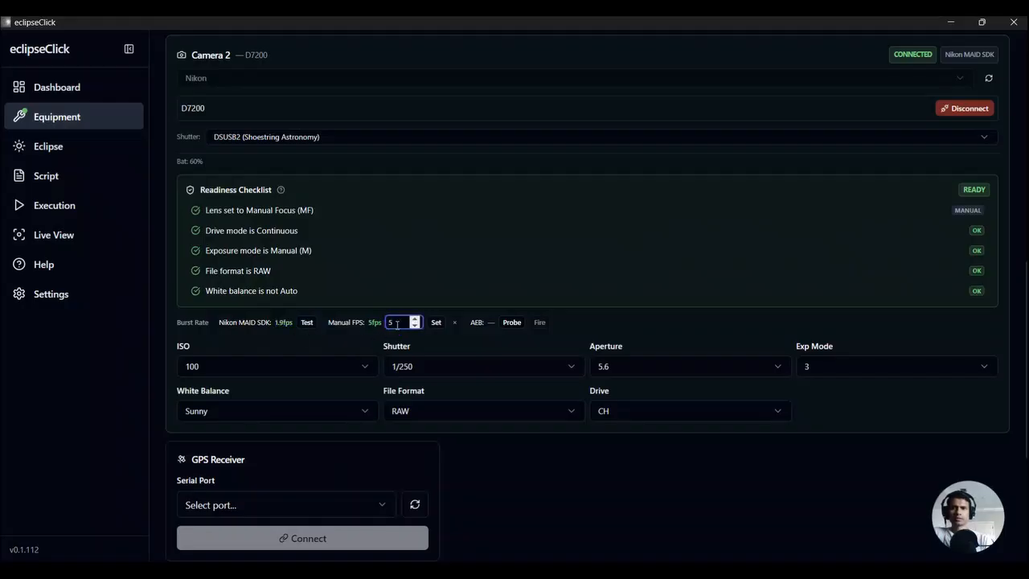
{"action": "key", "text": "BackSpace"}
{"action": "type", "text": "4"}
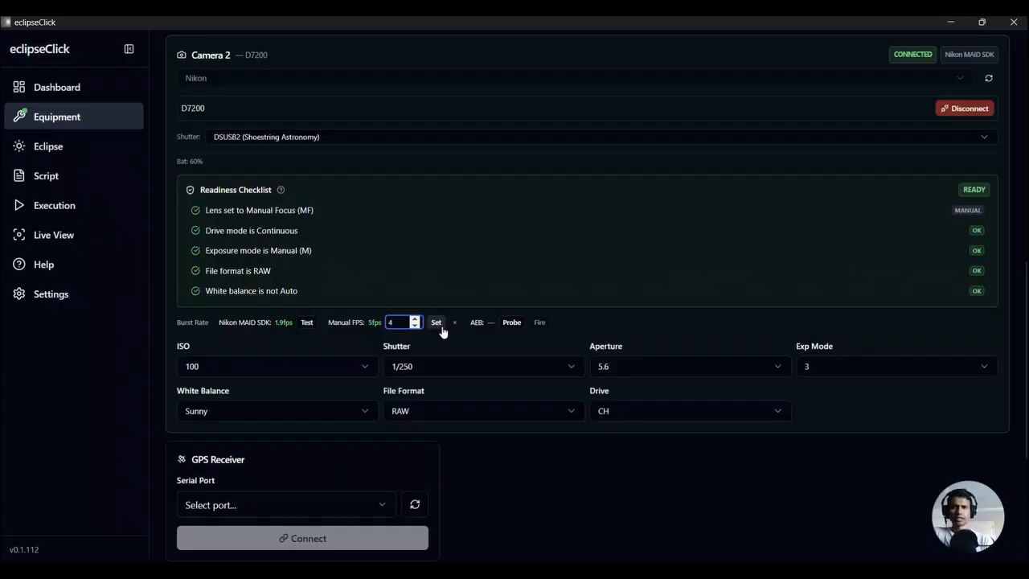
{"action": "left_click", "coordinate": [436, 323]}
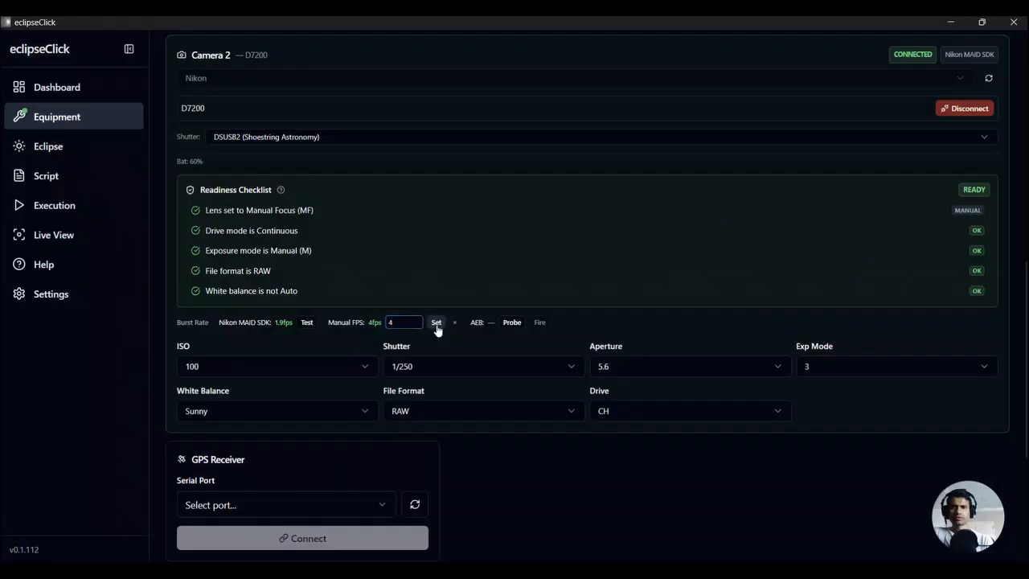
- Probe Camera 2's AEB capability and fire a test bracket with Body kept at 3
{"action": "left_click", "coordinate": [512, 322]}
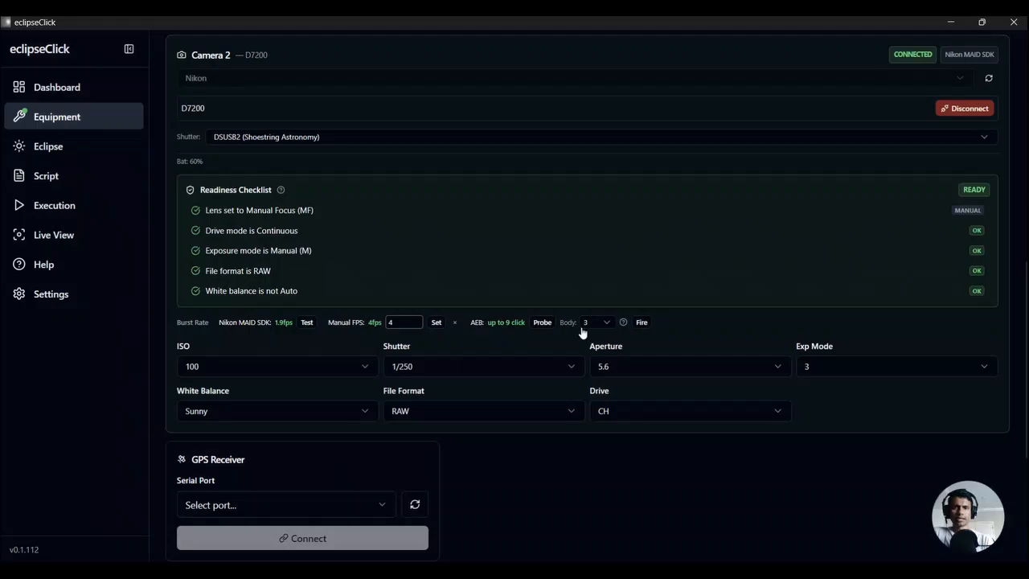
{"action": "left_click", "coordinate": [608, 323]}
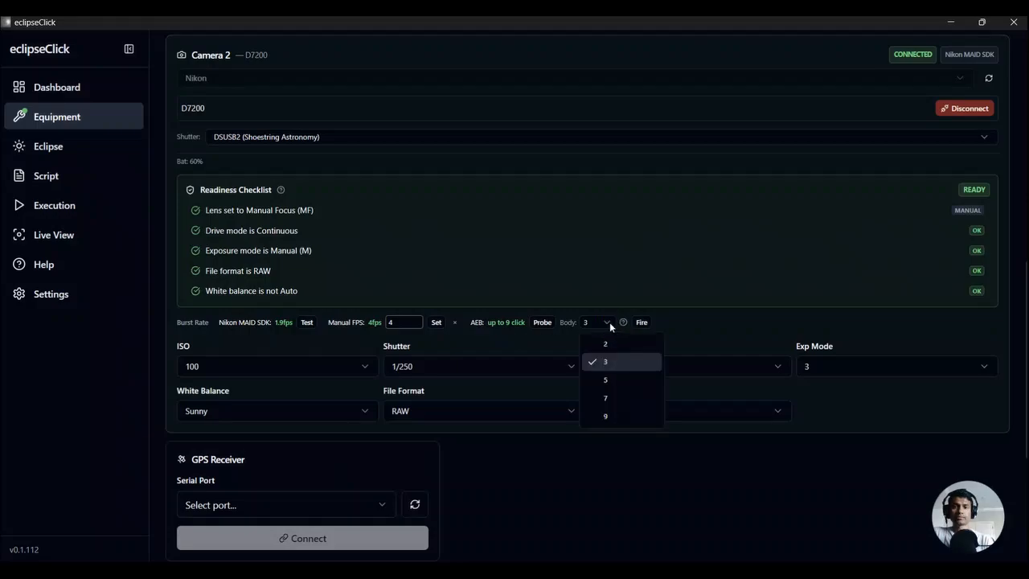
{"action": "left_click", "coordinate": [615, 362]}
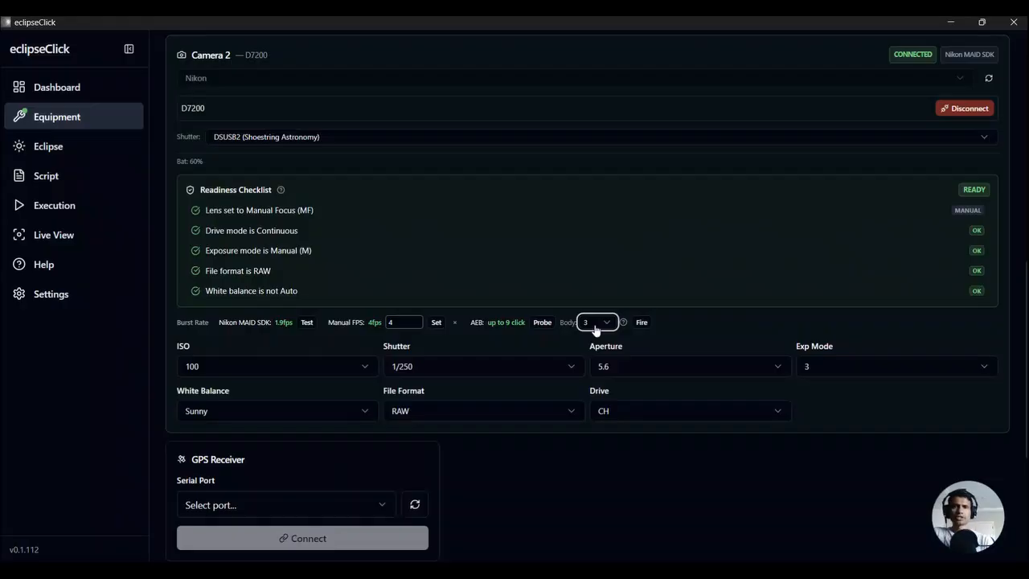
{"action": "left_click", "coordinate": [647, 323]}
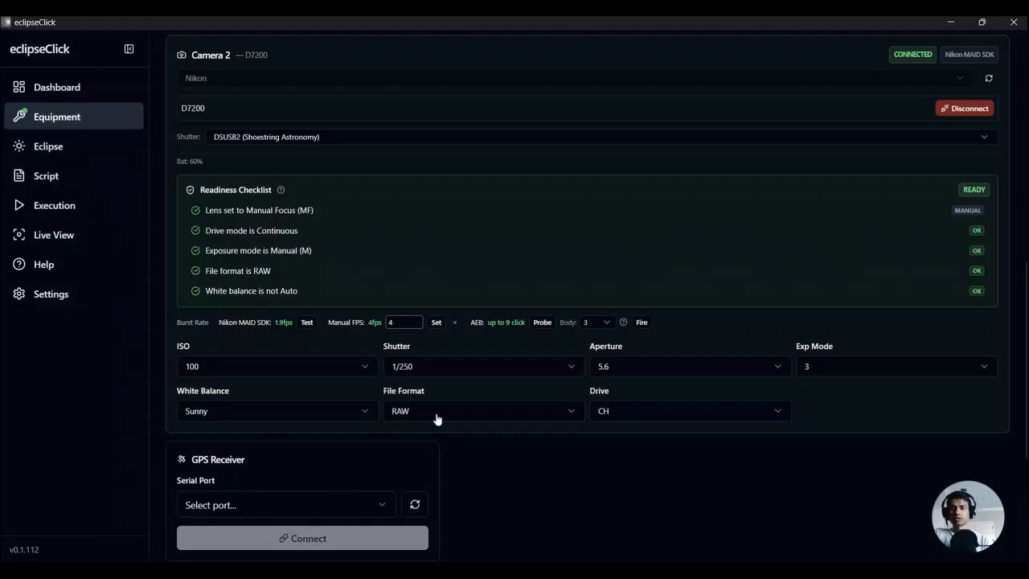
- Check Camera 2's drive mode options and review both cameras' connection, burst rate and AEB entries in the Activity Log
{"action": "left_click", "coordinate": [618, 418]}
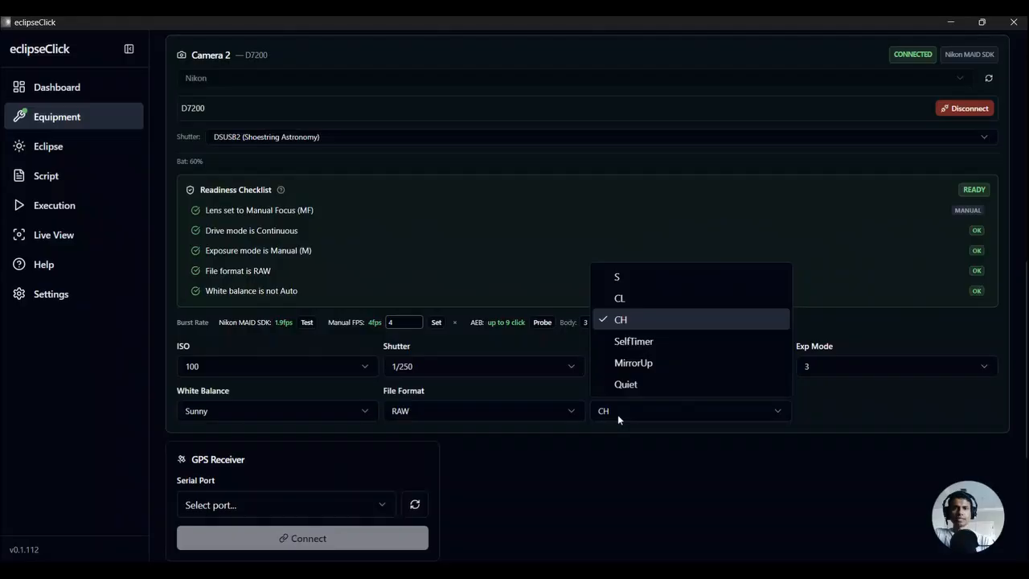
{"action": "left_click", "coordinate": [817, 419]}
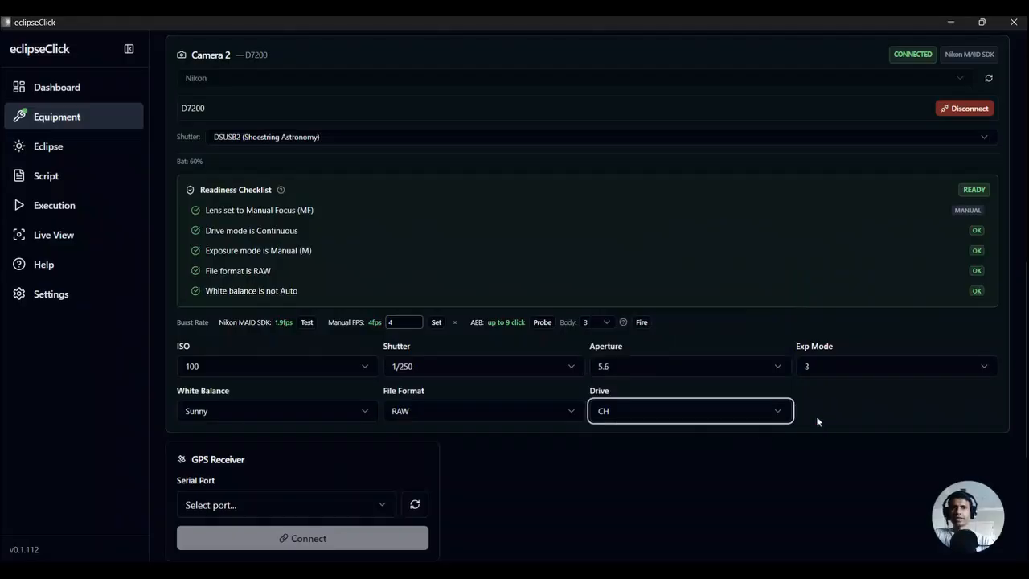
{"action": "scroll", "coordinate": [817, 422], "scroll_direction": "down", "scroll_amount": 3}
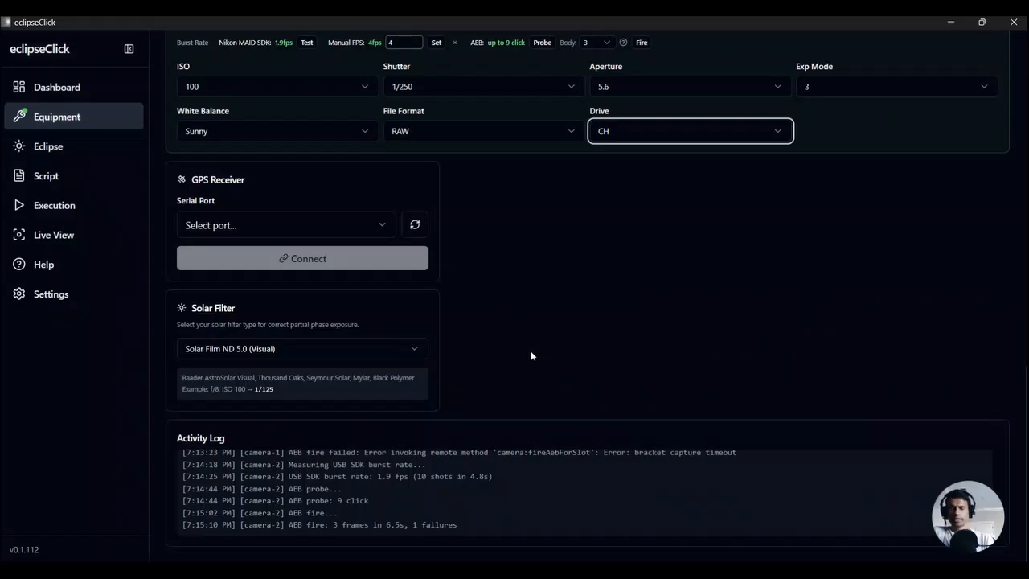
{"action": "left_click", "coordinate": [448, 515]}
{"action": "scroll", "coordinate": [448, 511], "scroll_direction": "up", "scroll_amount": 4}
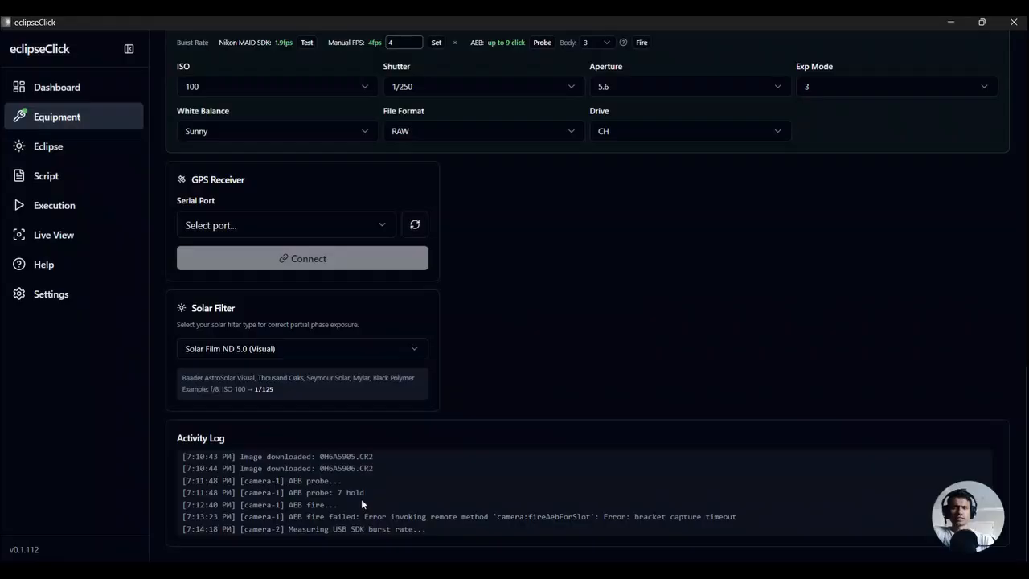
{"action": "scroll", "coordinate": [361, 498], "scroll_direction": "up", "scroll_amount": 3}
{"action": "scroll", "coordinate": [361, 500], "scroll_direction": "up", "scroll_amount": 5}
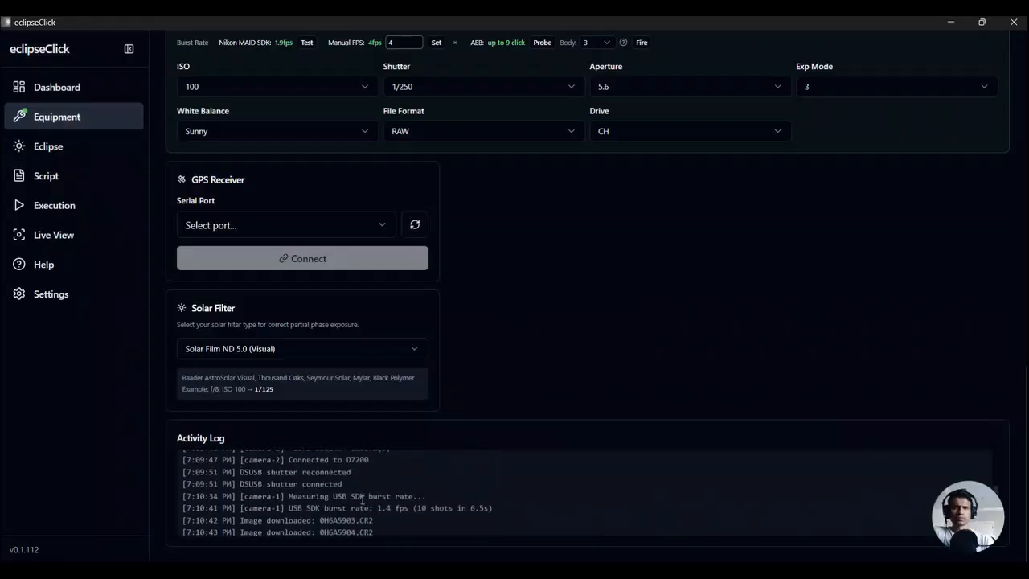
{"action": "scroll", "coordinate": [361, 498], "scroll_direction": "up", "scroll_amount": 5}
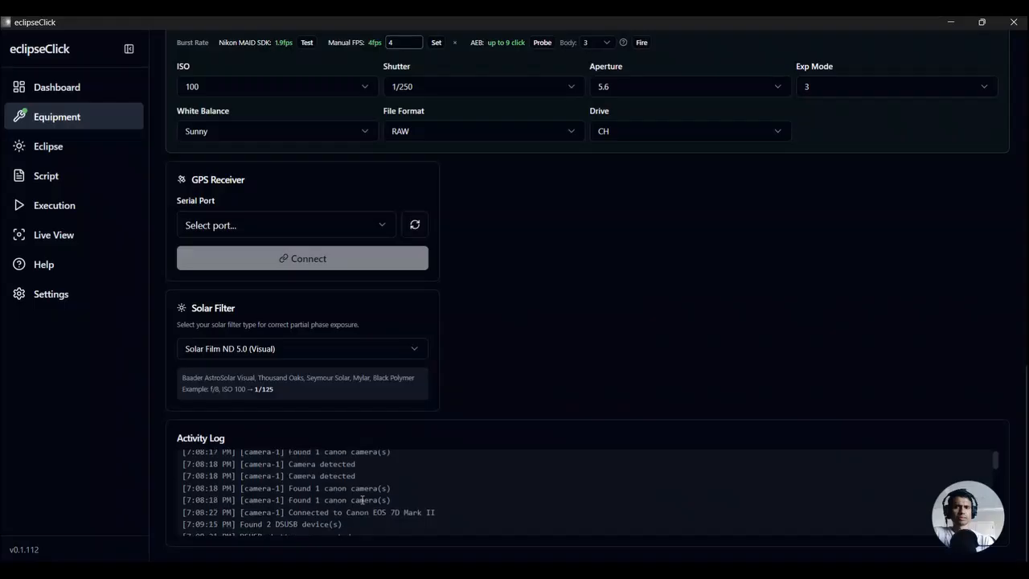
{"action": "scroll", "coordinate": [363, 499], "scroll_direction": "down", "scroll_amount": 5}
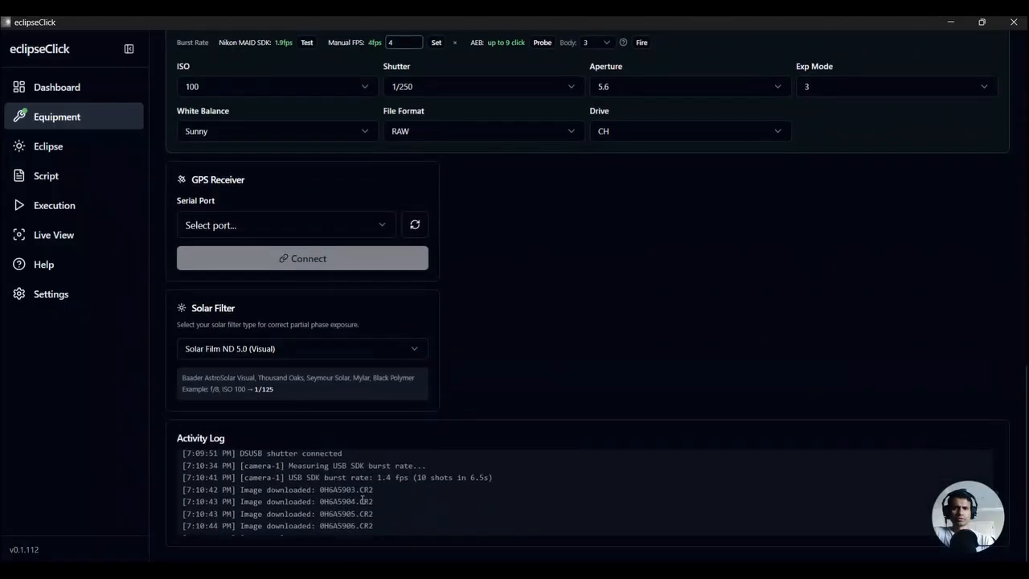
{"action": "left_click_drag", "start_coordinate": [280, 478], "coordinate": [439, 507]}
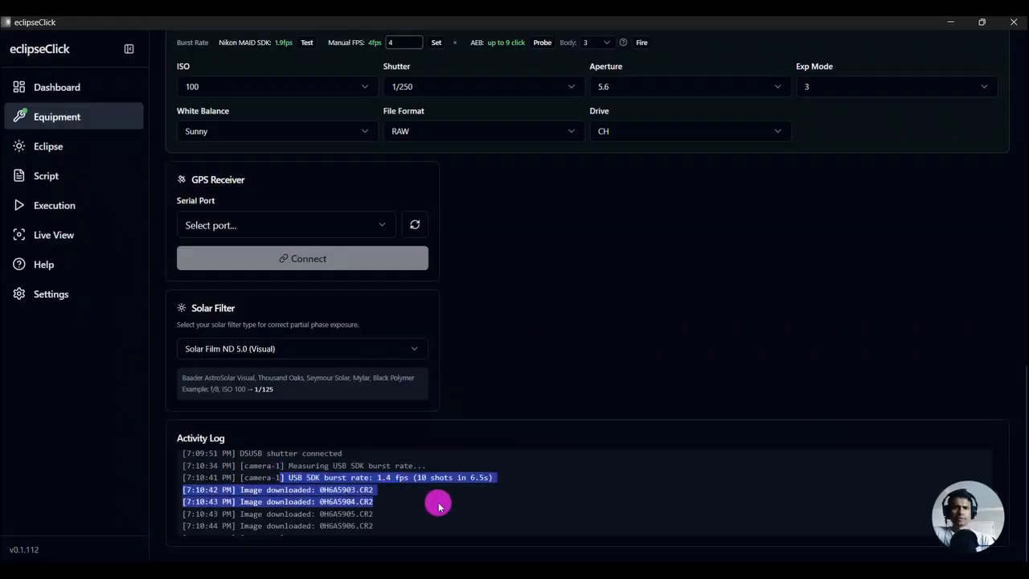
{"action": "left_click", "coordinate": [439, 507]}
{"action": "left_click_drag", "start_coordinate": [280, 476], "coordinate": [504, 477]}
{"action": "scroll", "coordinate": [503, 478], "scroll_direction": "down", "scroll_amount": 3}
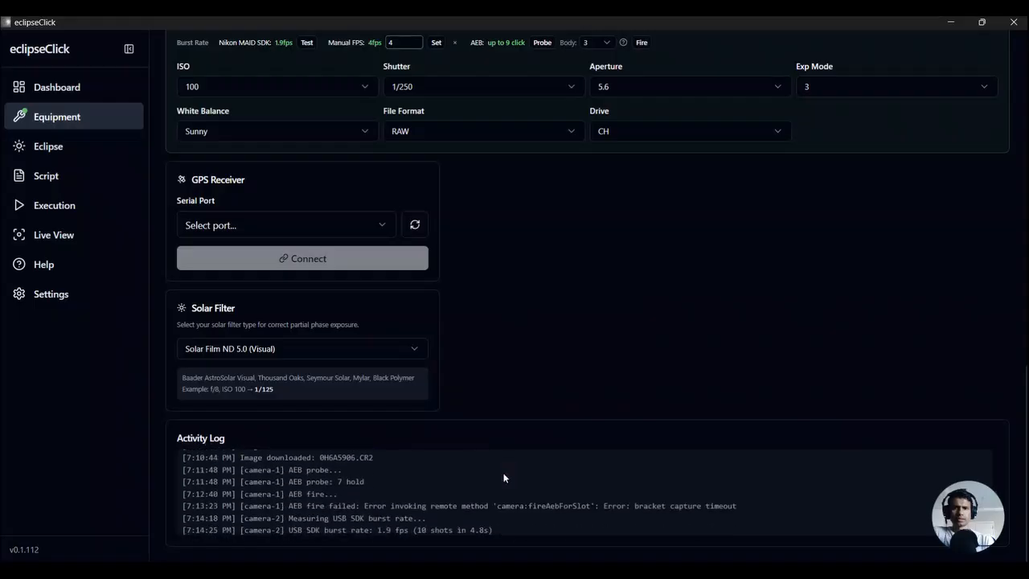
{"action": "scroll", "coordinate": [395, 497], "scroll_direction": "down", "scroll_amount": 2}
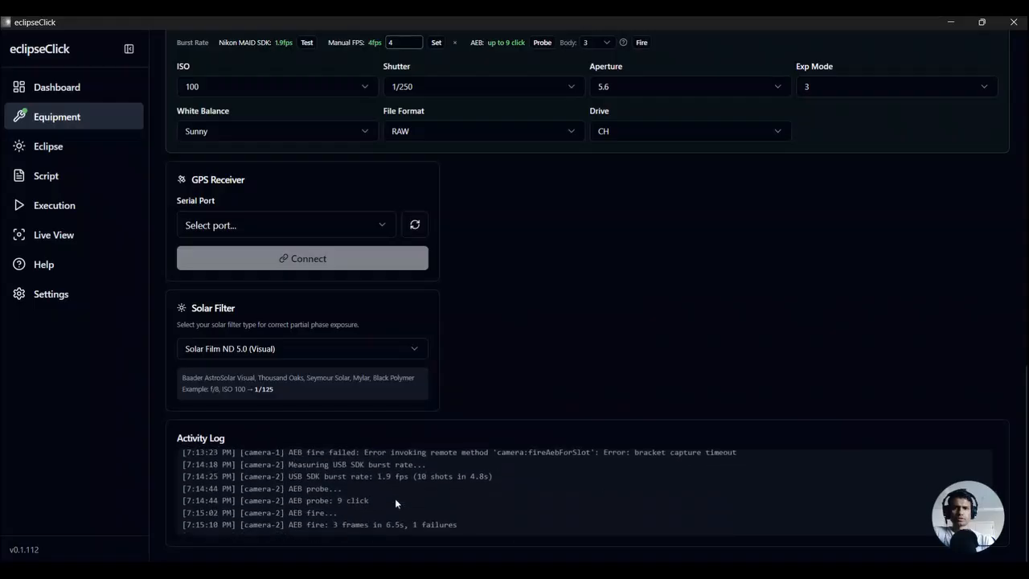
- Read Camera 2's latest burst rate and AEB probe and fire entries in the Activity Log
{"action": "left_click_drag", "start_coordinate": [274, 490], "coordinate": [463, 526]}
{"action": "left_click", "coordinate": [464, 526]}
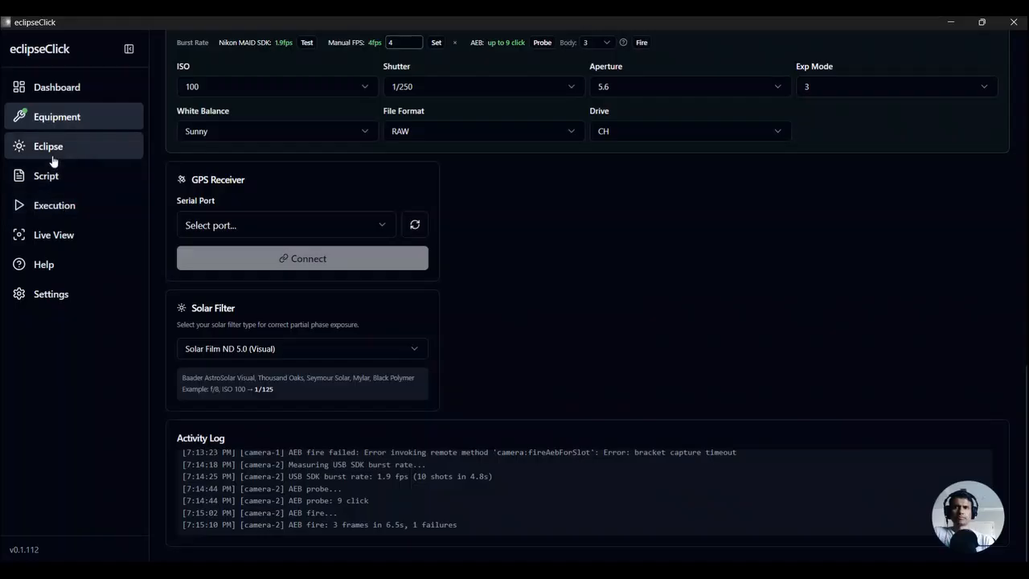
{"action": "scroll", "coordinate": [422, 351], "scroll_direction": "up", "scroll_amount": 10}
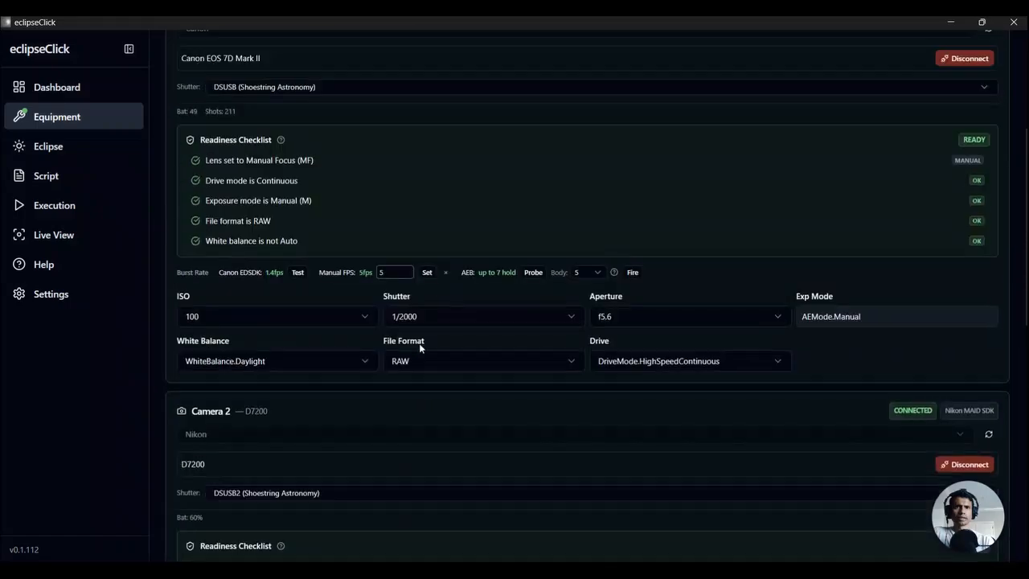
- Select EclipseCenterlineLocation as the observing location for the August 12, 2026 total solar eclipse and view its contact times
{"action": "left_click", "coordinate": [38, 145]}
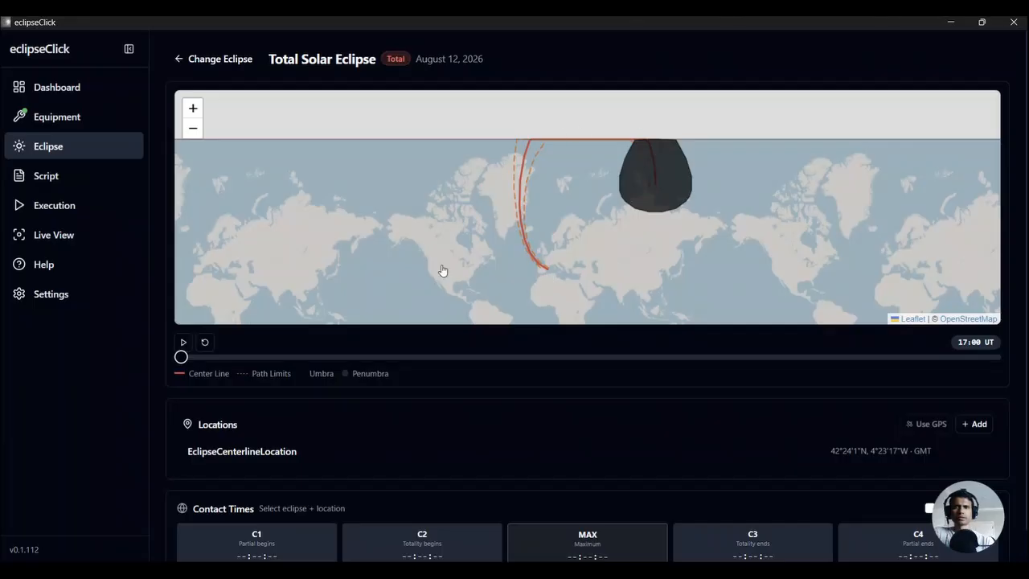
{"action": "scroll", "coordinate": [436, 386], "scroll_direction": "down", "scroll_amount": 1}
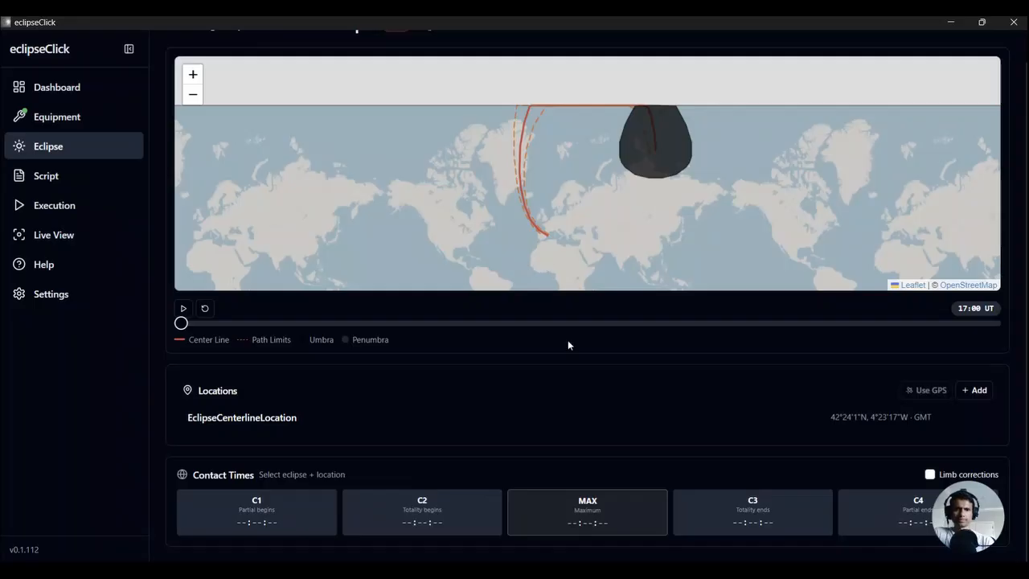
{"action": "left_click", "coordinate": [479, 410]}
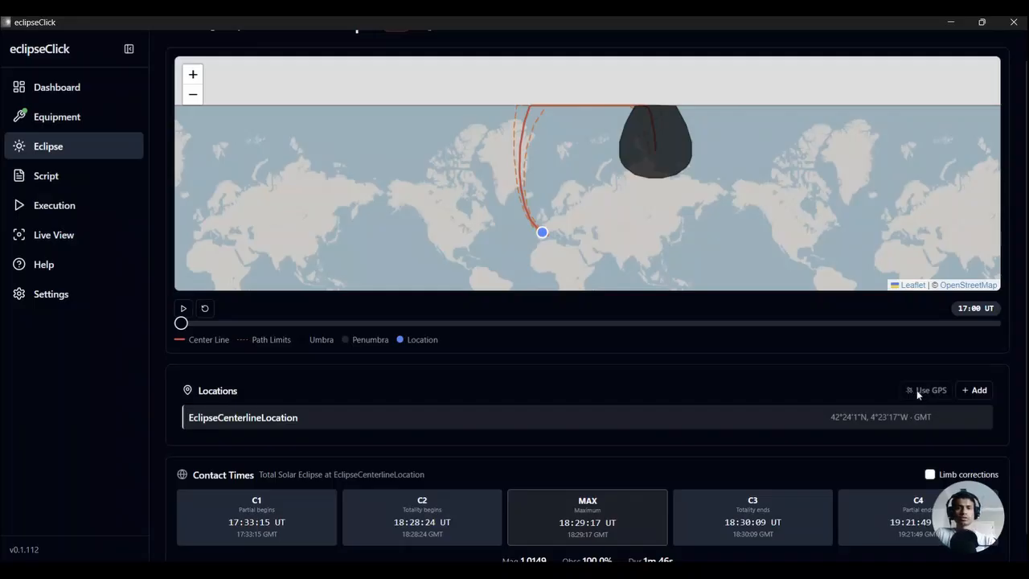
{"action": "scroll", "coordinate": [843, 411], "scroll_direction": "down", "scroll_amount": 1}
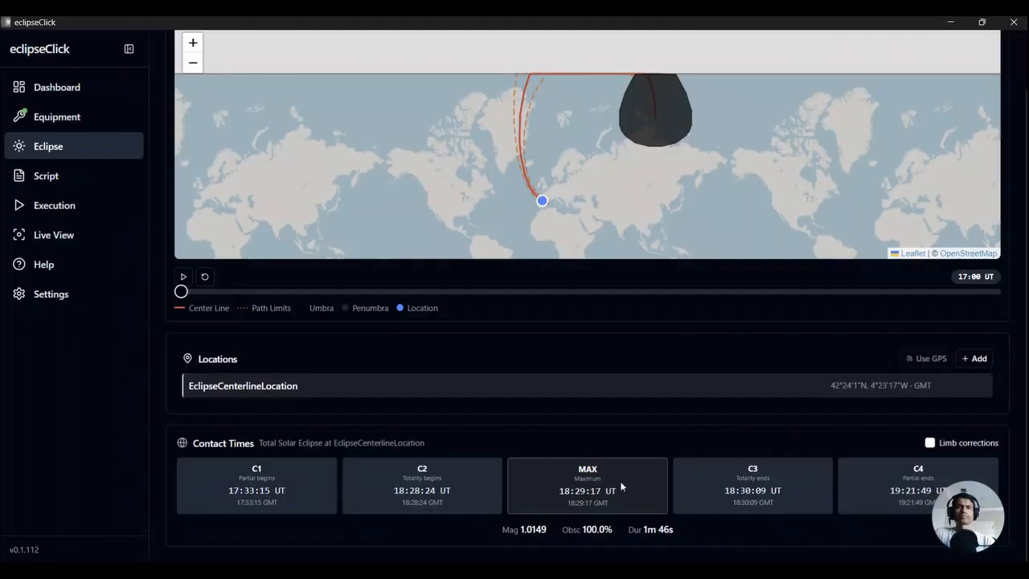
- Turn on limb corrections for the contact times, keeping the solar radius at Photospheric 959.98"
{"action": "left_click", "coordinate": [930, 444]}
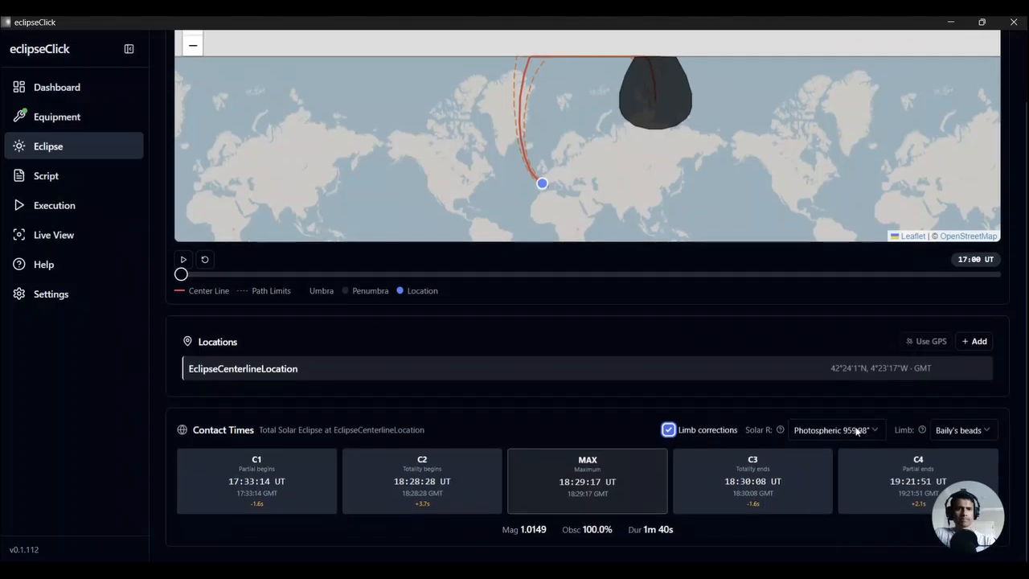
{"action": "left_click", "coordinate": [852, 430]}
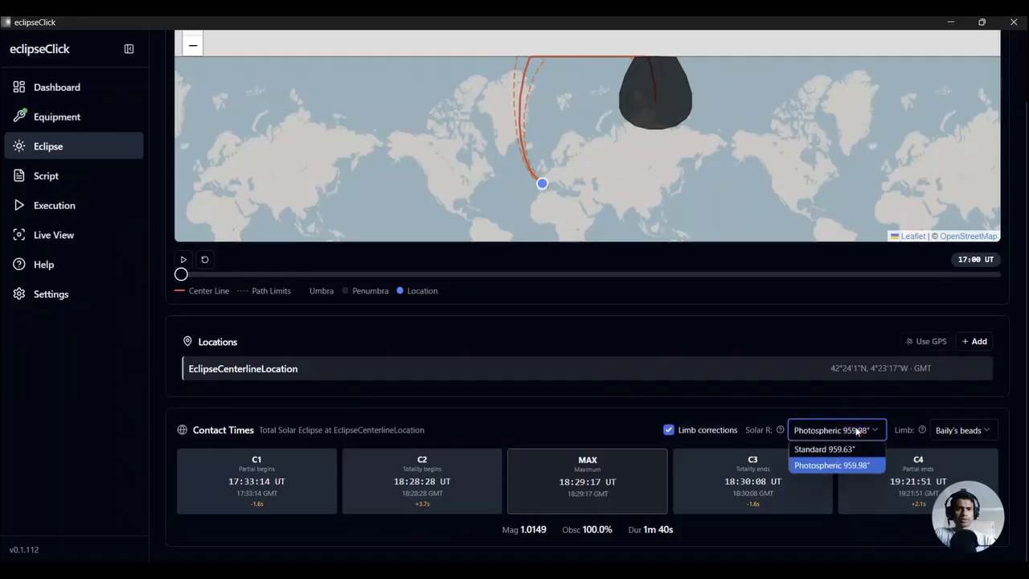
{"action": "left_click", "coordinate": [844, 469]}
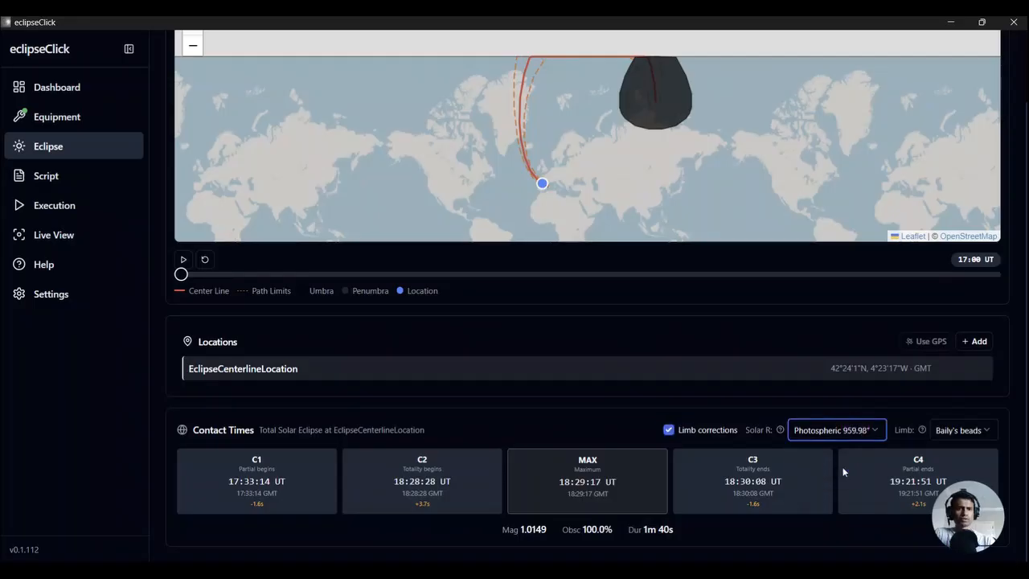
- Try the Geometric limb mode on the contact times and switch back to Baily's beads
{"action": "left_click", "coordinate": [958, 431]}
{"action": "left_click", "coordinate": [957, 452]}
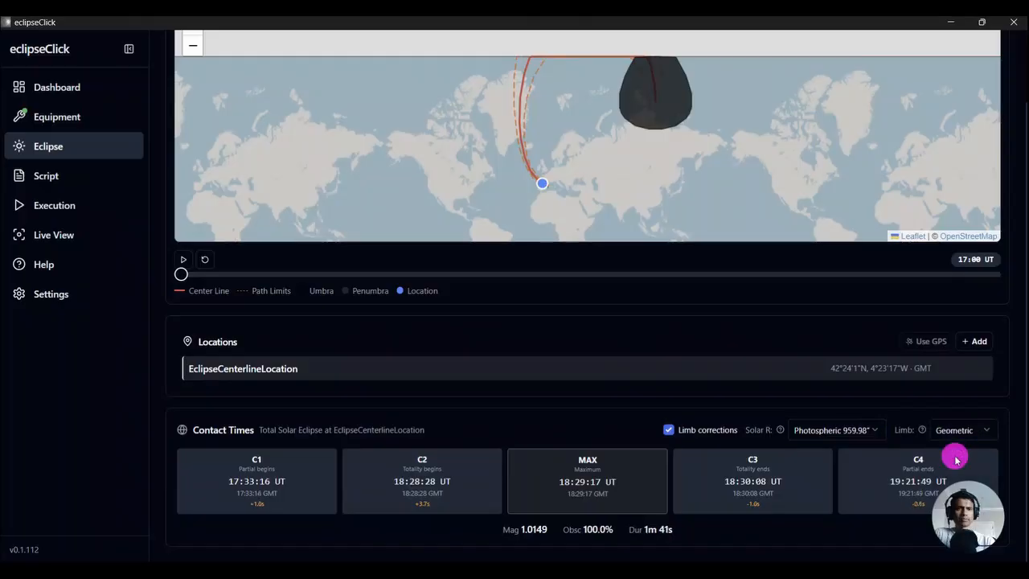
{"action": "left_click", "coordinate": [957, 430]}
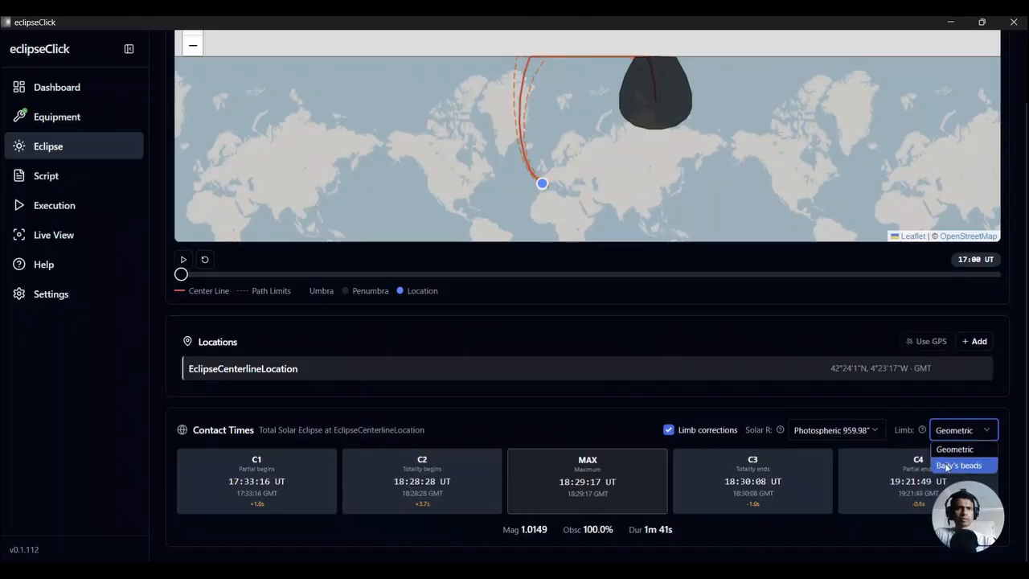
{"action": "left_click", "coordinate": [945, 465]}
{"action": "mouse_move", "coordinate": [922, 430]}
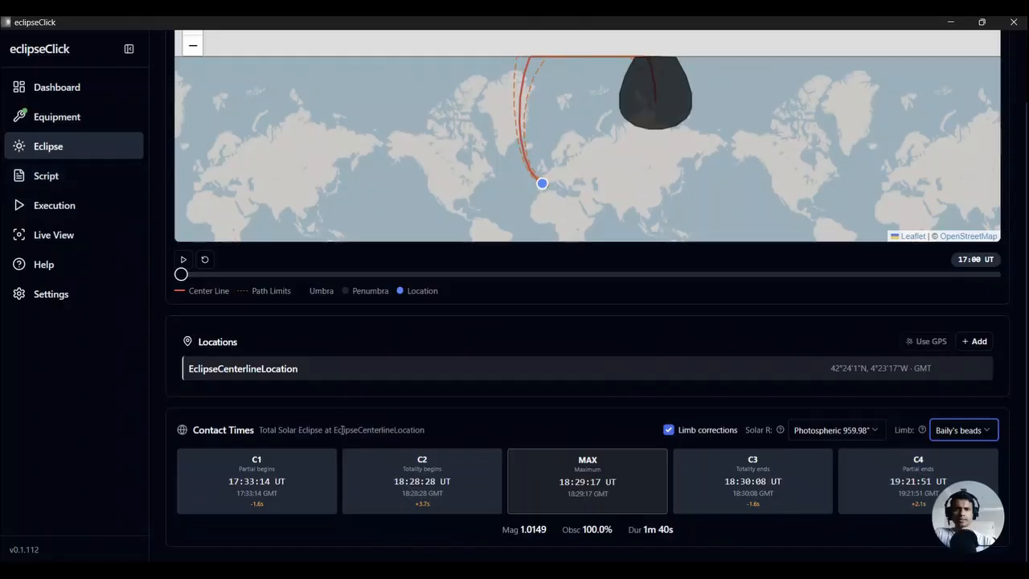
- Examine the Canon_New script's exposure warning about Espenak's Table 23, including the details of the flagged capture line
{"action": "left_click", "coordinate": [74, 176]}
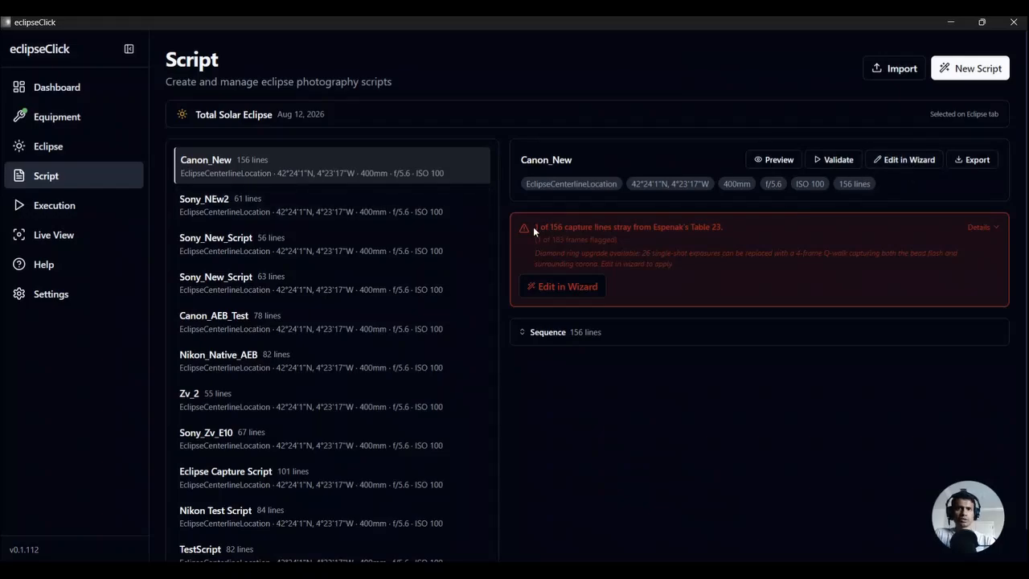
{"action": "mouse_move", "coordinate": [534, 227]}
{"action": "left_mouse_down"}
{"action": "mouse_move", "coordinate": [642, 278]}
{"action": "mouse_move", "coordinate": [533, 227]}
{"action": "left_mouse_up"}
{"action": "left_click", "coordinate": [642, 279]}
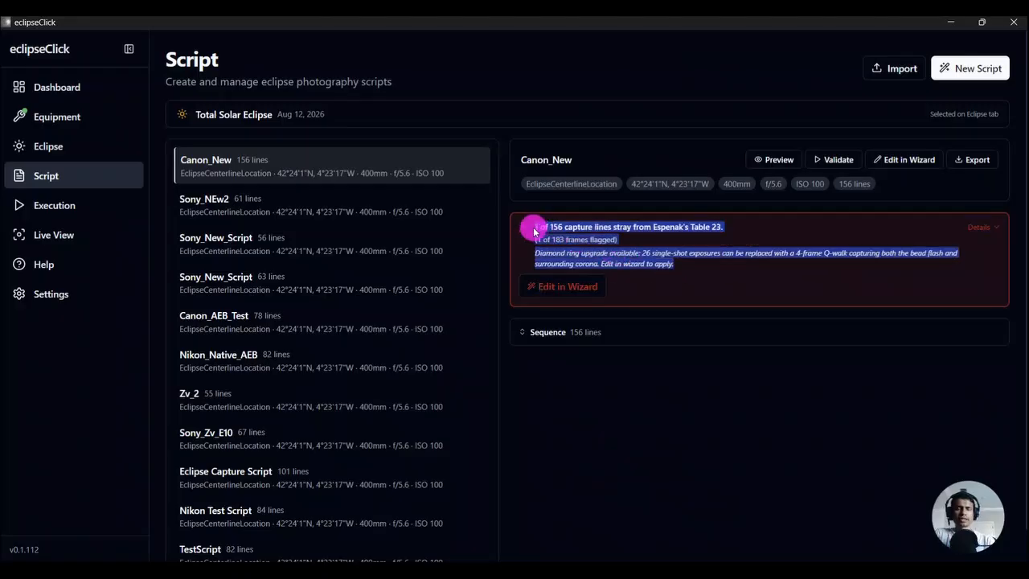
{"action": "left_click", "coordinate": [533, 227]}
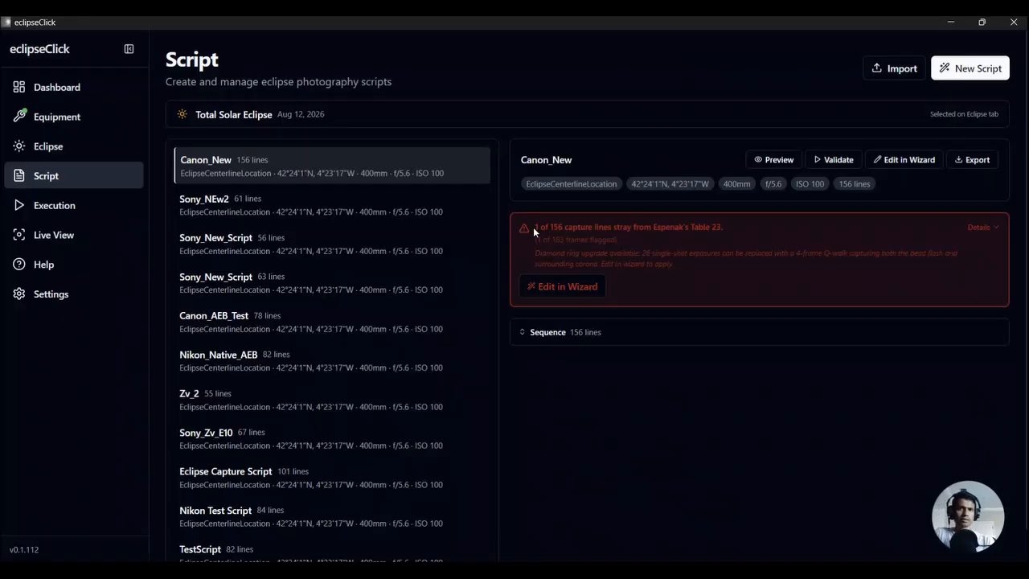
{"action": "left_click", "coordinate": [577, 230]}
{"action": "left_click_drag", "start_coordinate": [576, 230], "coordinate": [736, 231]}
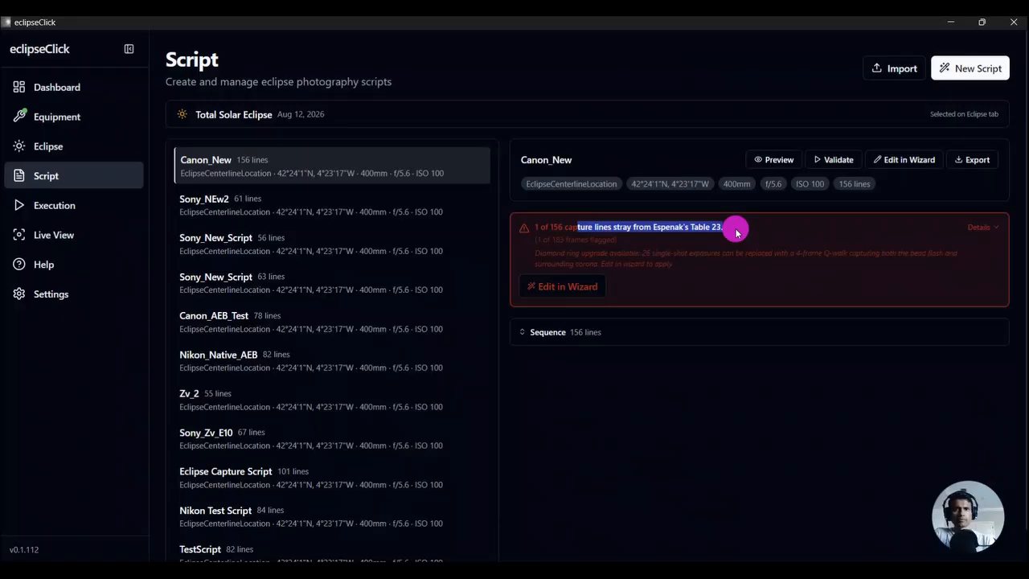
{"action": "left_click_drag", "start_coordinate": [737, 232], "coordinate": [727, 249]}
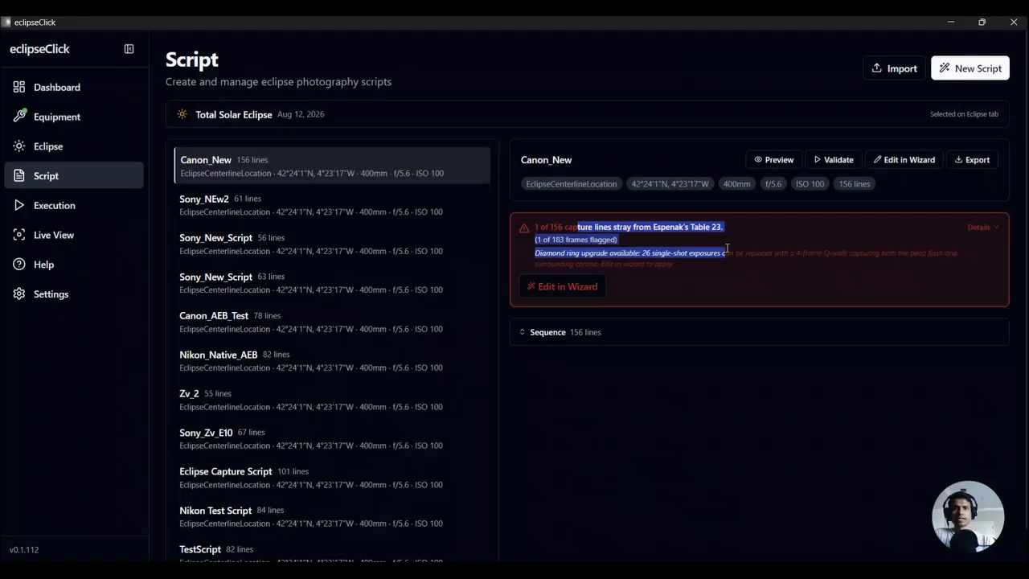
{"action": "left_click", "coordinate": [982, 229]}
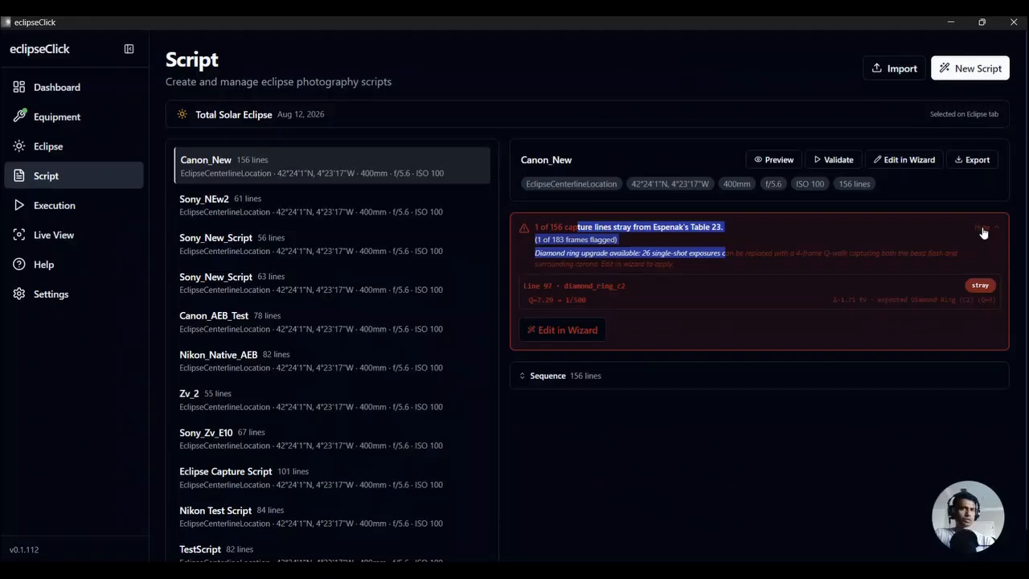
{"action": "left_click", "coordinate": [982, 230]}
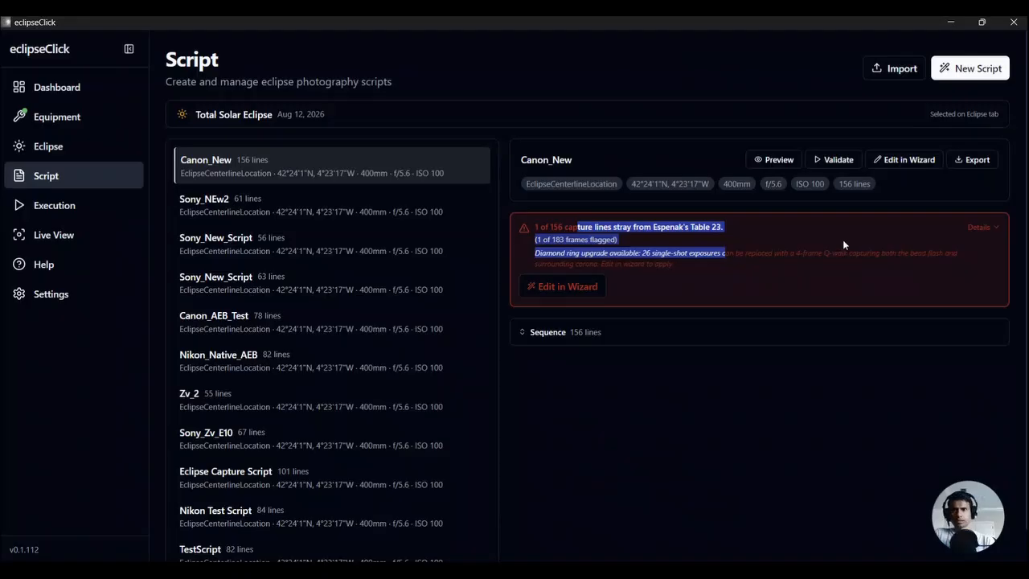
- Review Canon_New's eclipse, location, optics, computed exposure and solar filter settings in the edit wizard, and cancel without saving
{"action": "left_click", "coordinate": [910, 161]}
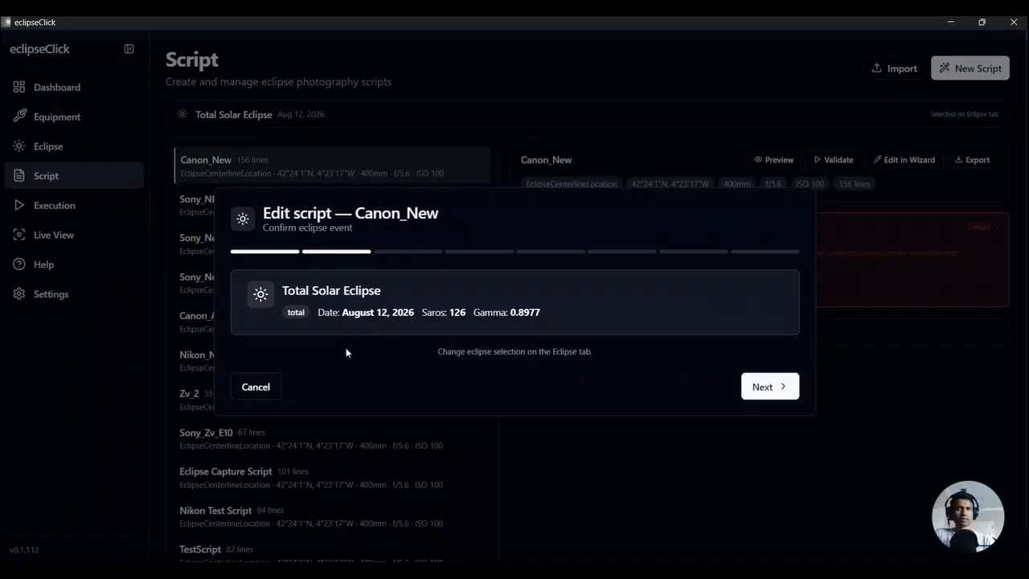
{"action": "left_click", "coordinate": [760, 391]}
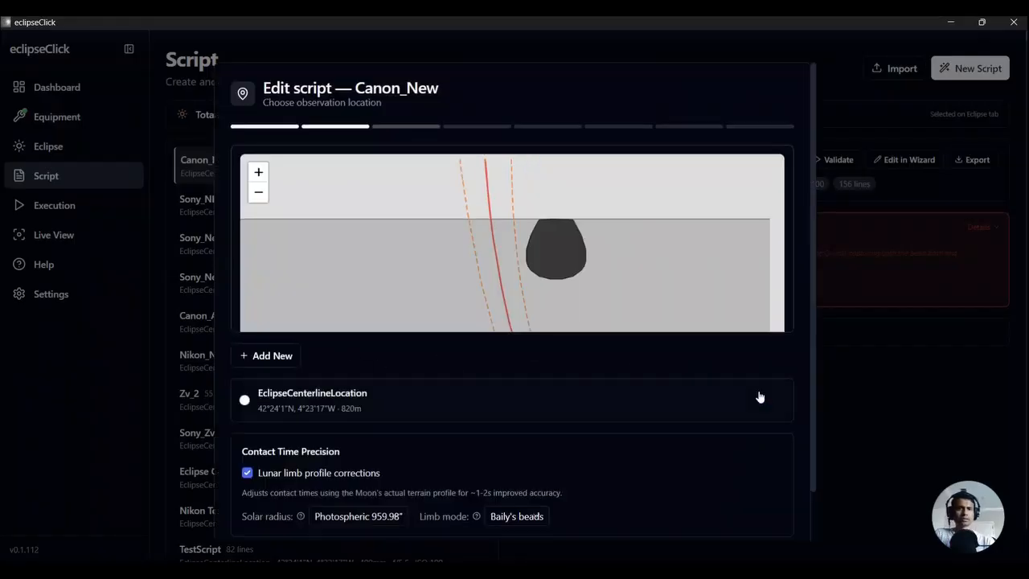
{"action": "left_click", "coordinate": [552, 402]}
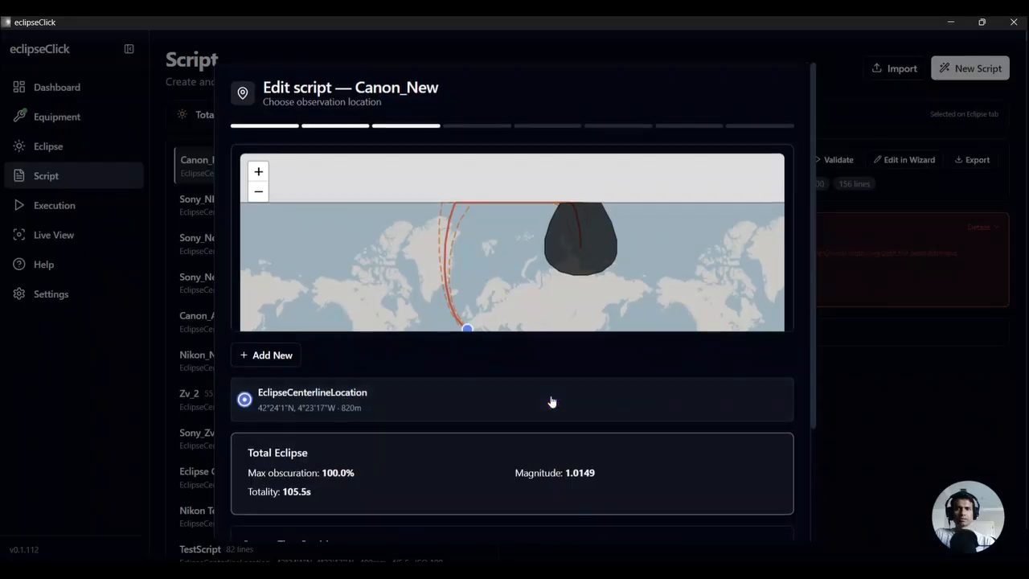
{"action": "scroll", "coordinate": [552, 402], "scroll_direction": "down", "scroll_amount": 2}
{"action": "left_click", "coordinate": [768, 515]}
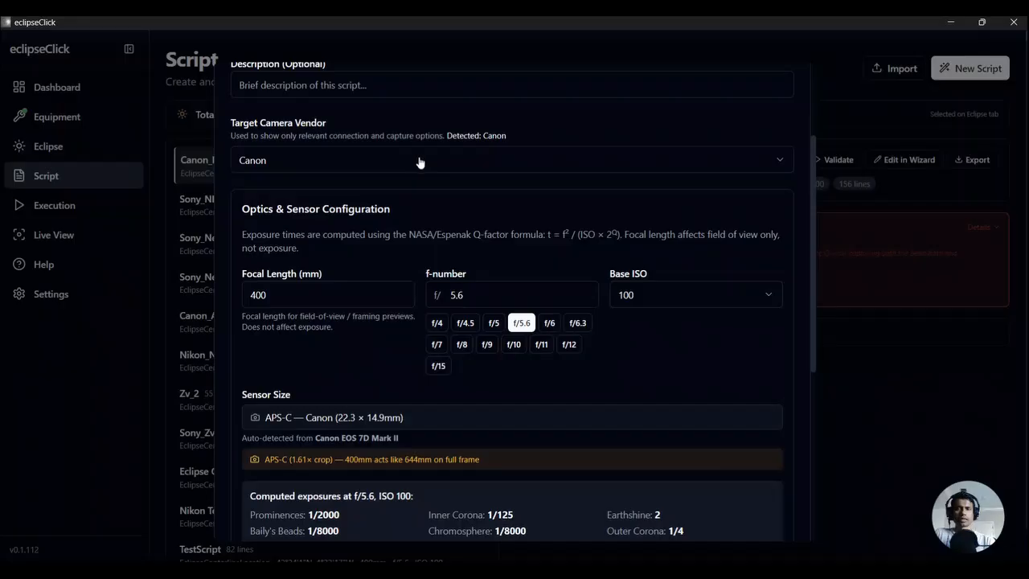
{"action": "scroll", "coordinate": [538, 145], "scroll_direction": "up", "scroll_amount": 3}
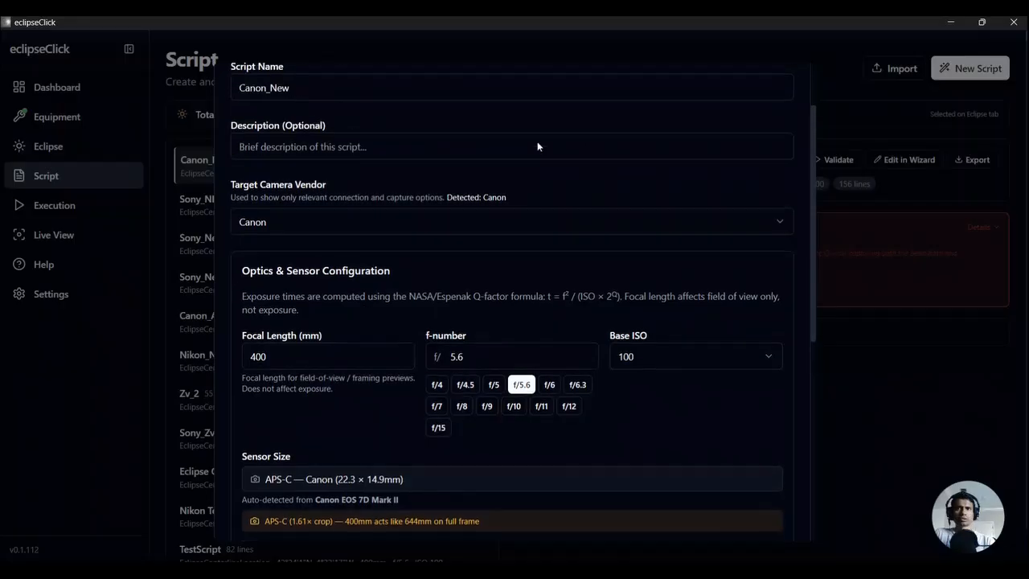
{"action": "scroll", "coordinate": [362, 233], "scroll_direction": "down", "scroll_amount": 6}
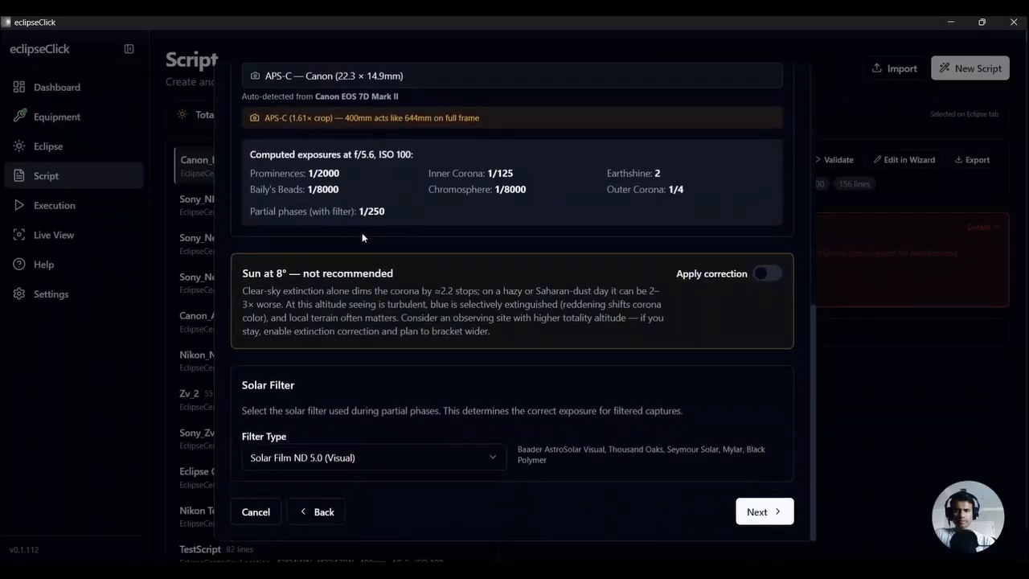
{"action": "scroll", "coordinate": [362, 236], "scroll_direction": "up", "scroll_amount": 6}
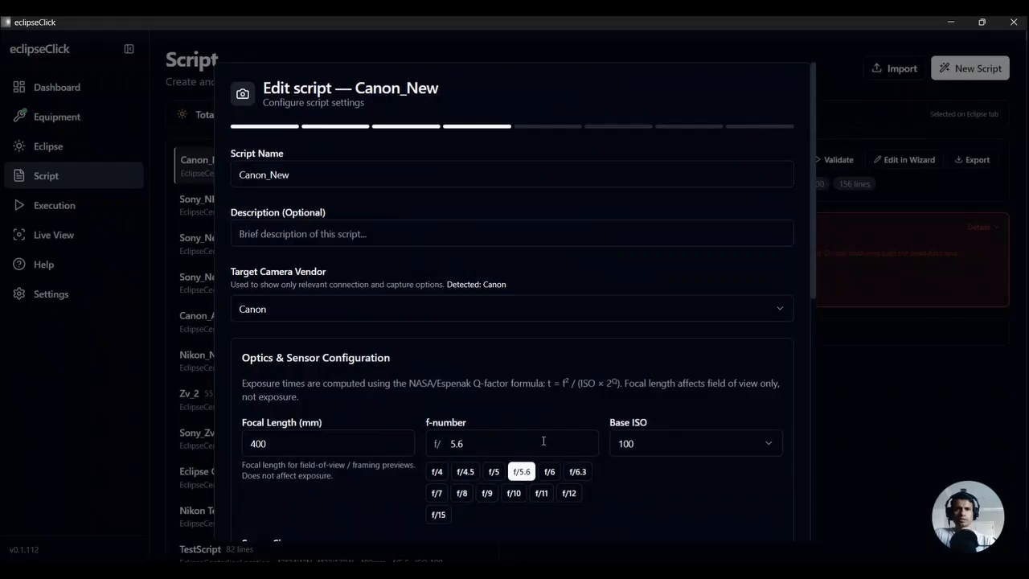
{"action": "scroll", "coordinate": [539, 428], "scroll_direction": "down", "scroll_amount": 6}
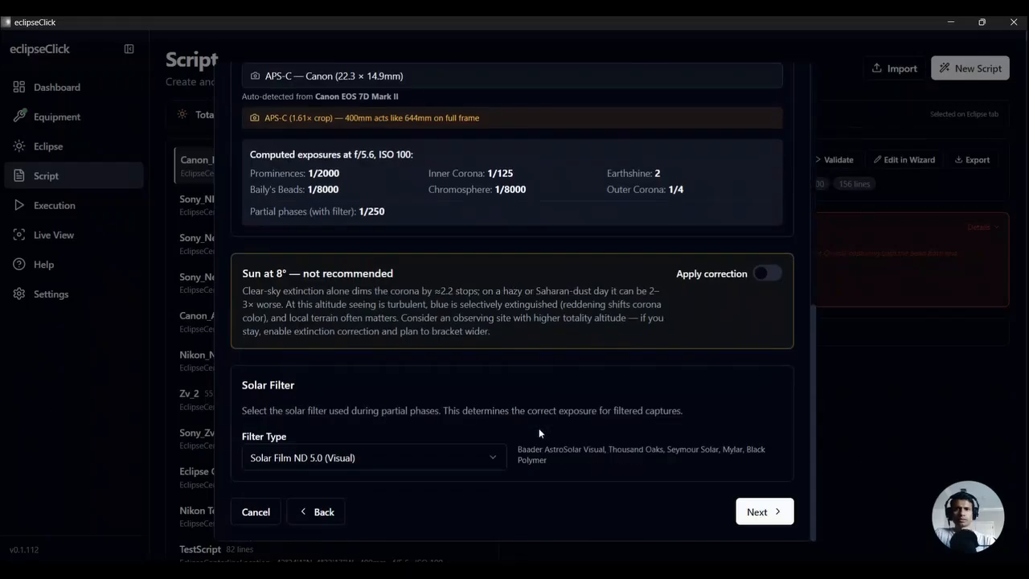
{"action": "left_click", "coordinate": [254, 513]}
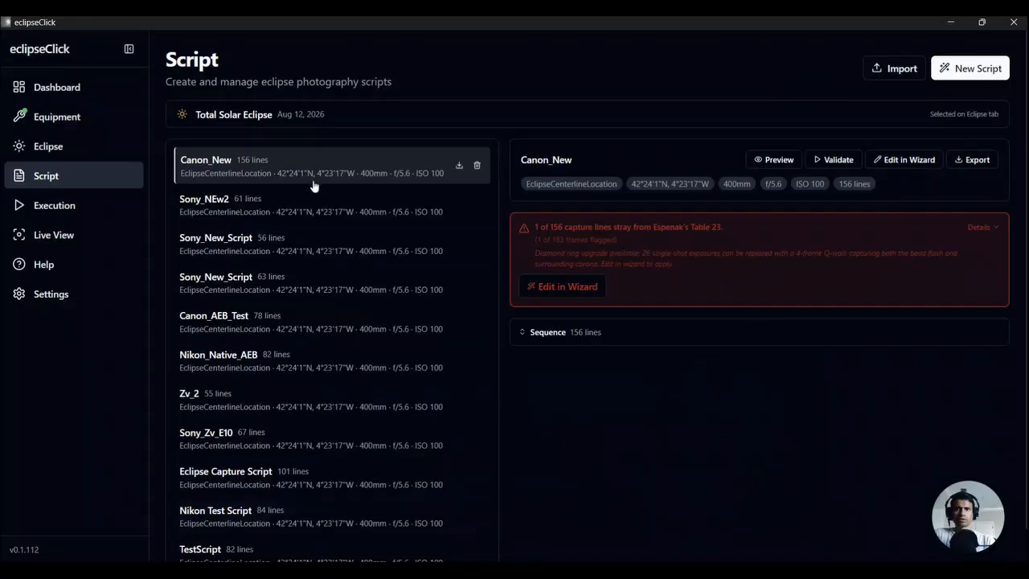
- Start a new script for the August 12, 2026 total solar eclipse and choose EclipseCenterlineLocation as its observation location
{"action": "left_click", "coordinate": [978, 71]}
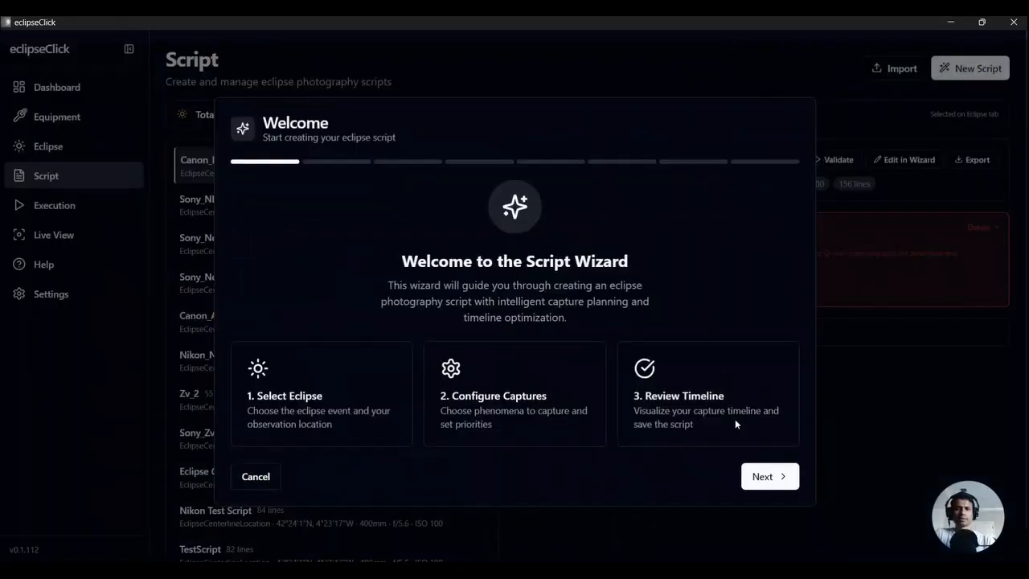
{"action": "left_click", "coordinate": [762, 476]}
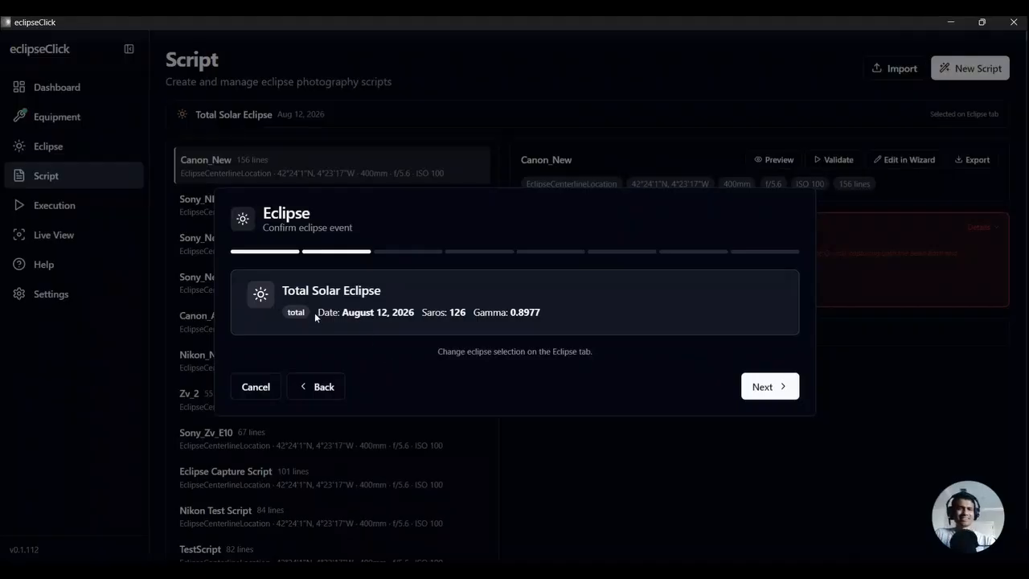
{"action": "left_click_drag", "start_coordinate": [314, 312], "coordinate": [551, 311]}
{"action": "left_click", "coordinate": [551, 311]}
{"action": "left_click", "coordinate": [770, 393]}
{"action": "left_click", "coordinate": [494, 405]}
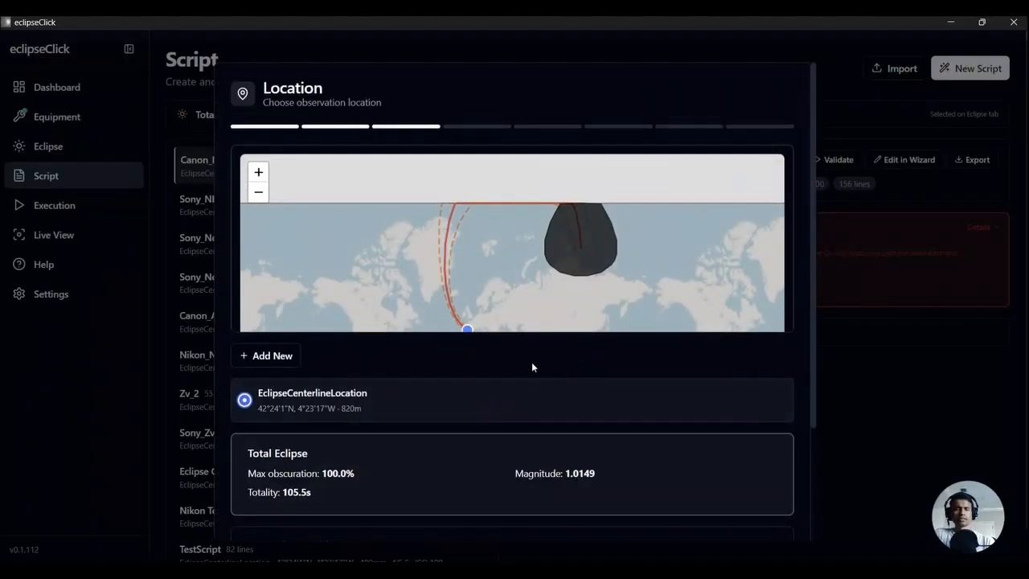
- Keep the lunar limb corrections with Photospheric 959.98" solar radius and Baily's beads limb mode, and continue to the camera settings
{"action": "left_click_drag", "start_coordinate": [519, 281], "coordinate": [499, 210]}
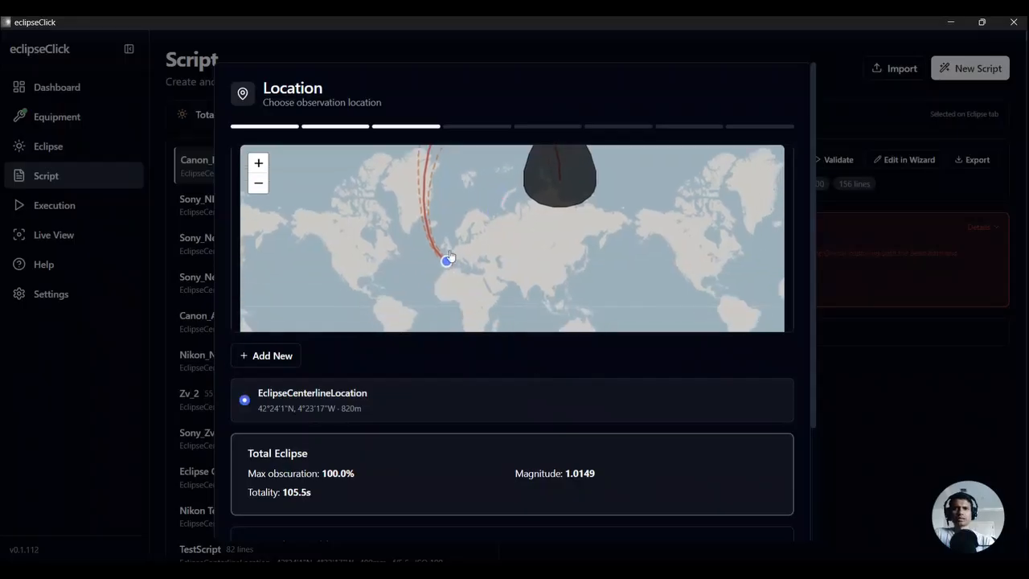
{"action": "scroll", "coordinate": [444, 256], "scroll_direction": "up", "scroll_amount": 3}
{"action": "left_click_drag", "start_coordinate": [477, 265], "coordinate": [469, 142]}
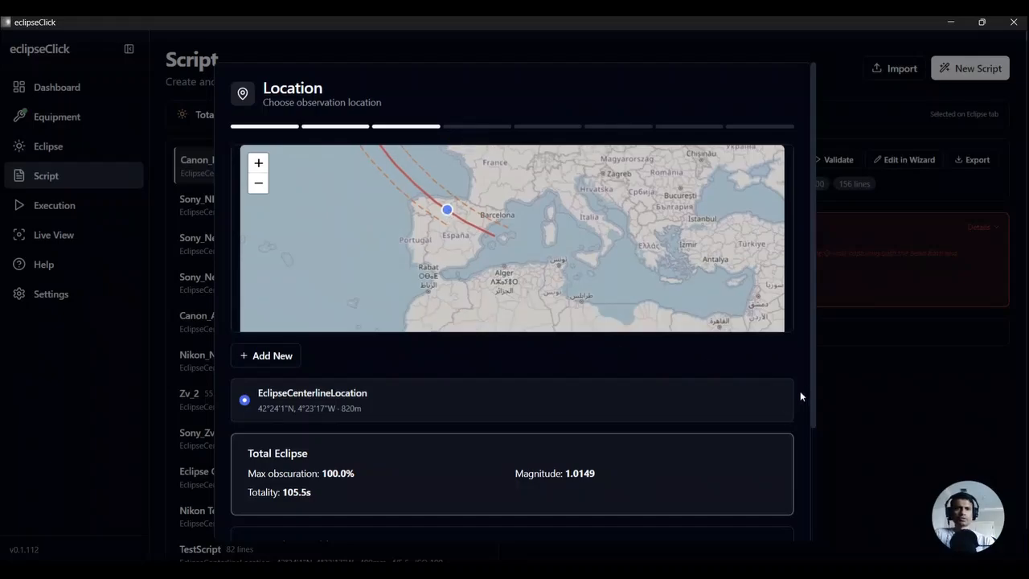
{"action": "scroll", "coordinate": [800, 391], "scroll_direction": "down", "scroll_amount": 3}
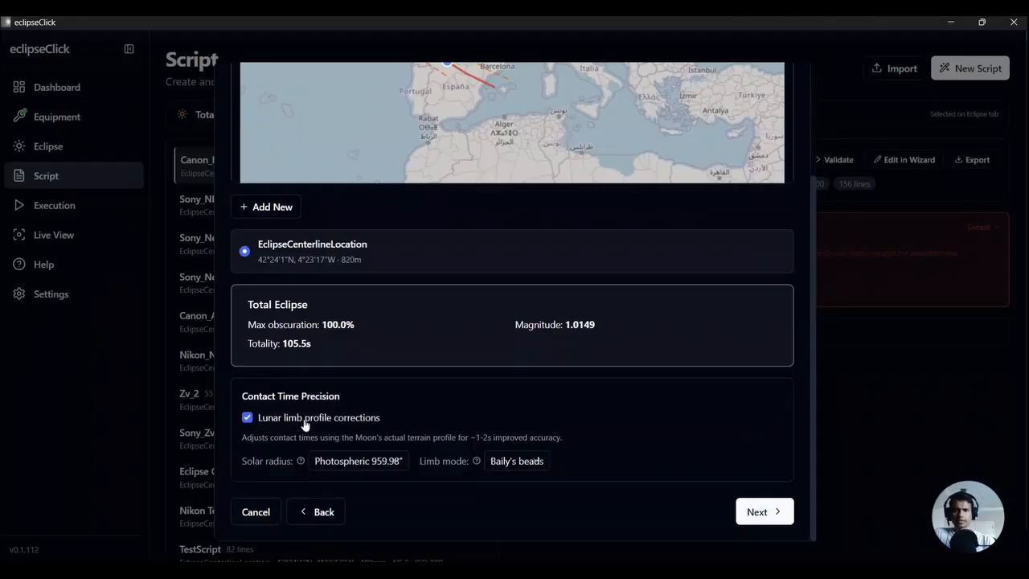
{"action": "left_click", "coordinate": [354, 461]}
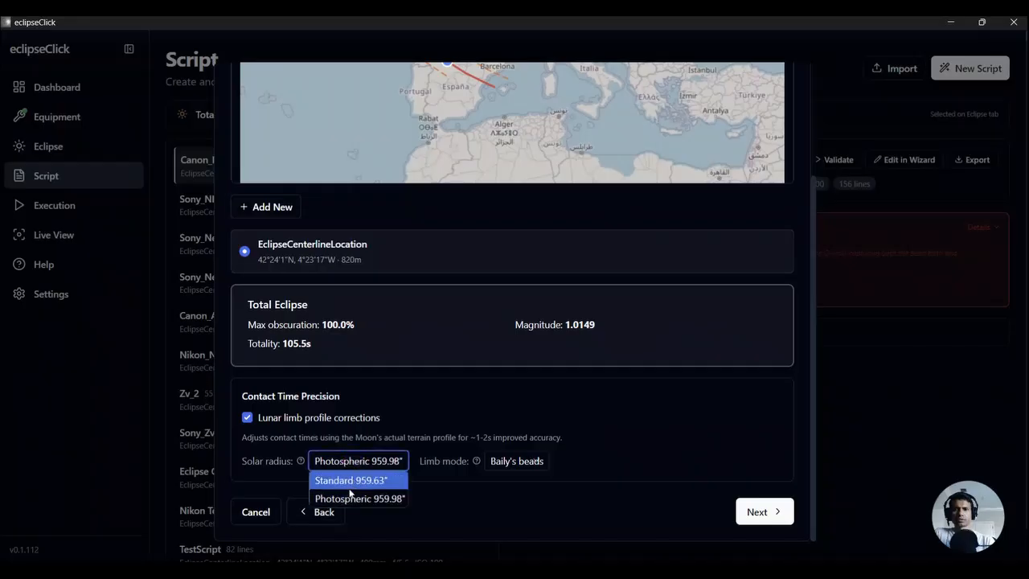
{"action": "left_click", "coordinate": [350, 495]}
{"action": "left_click", "coordinate": [509, 465]}
{"action": "left_click", "coordinate": [508, 497]}
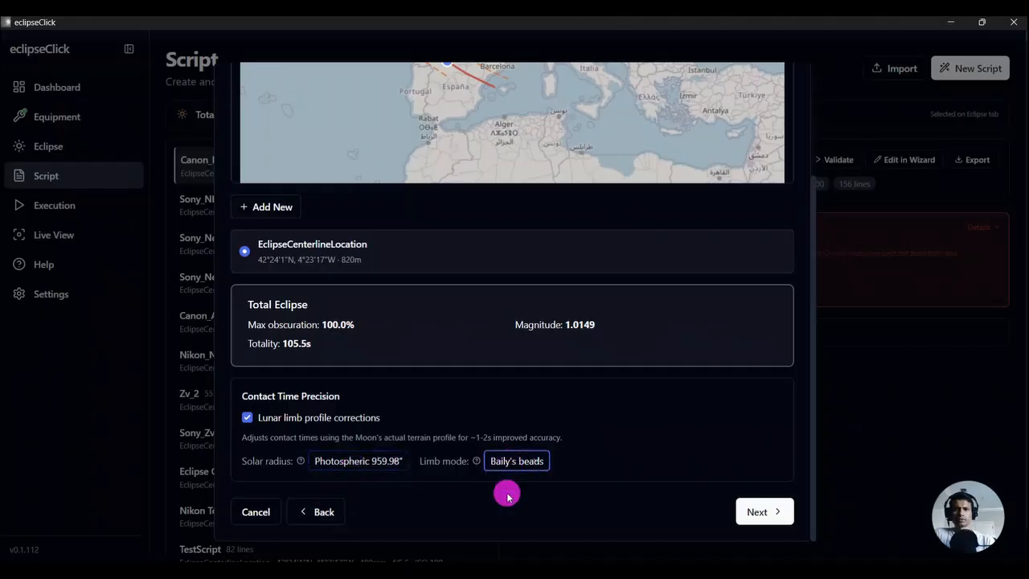
{"action": "left_click", "coordinate": [652, 445]}
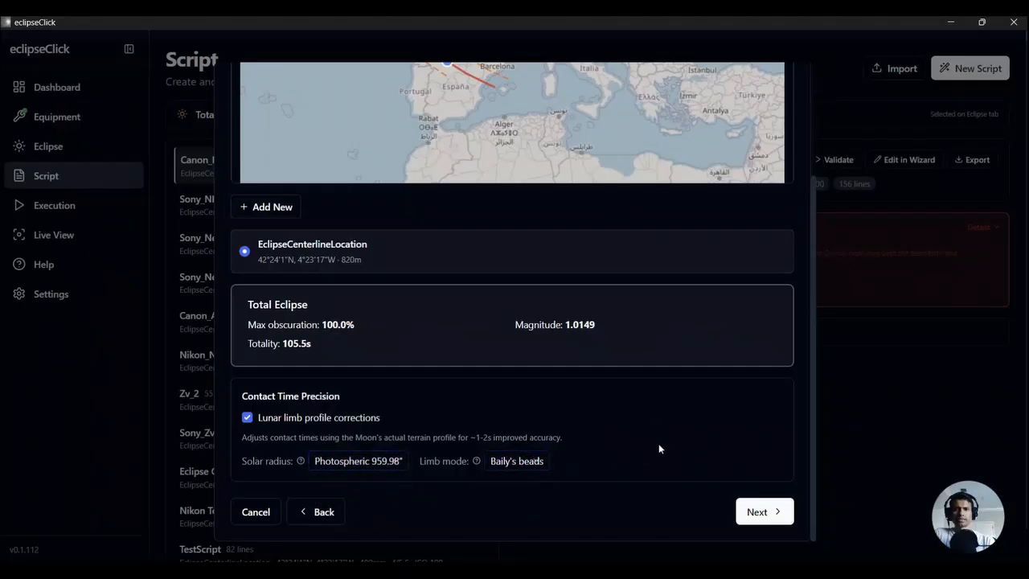
{"action": "left_click", "coordinate": [760, 514]}
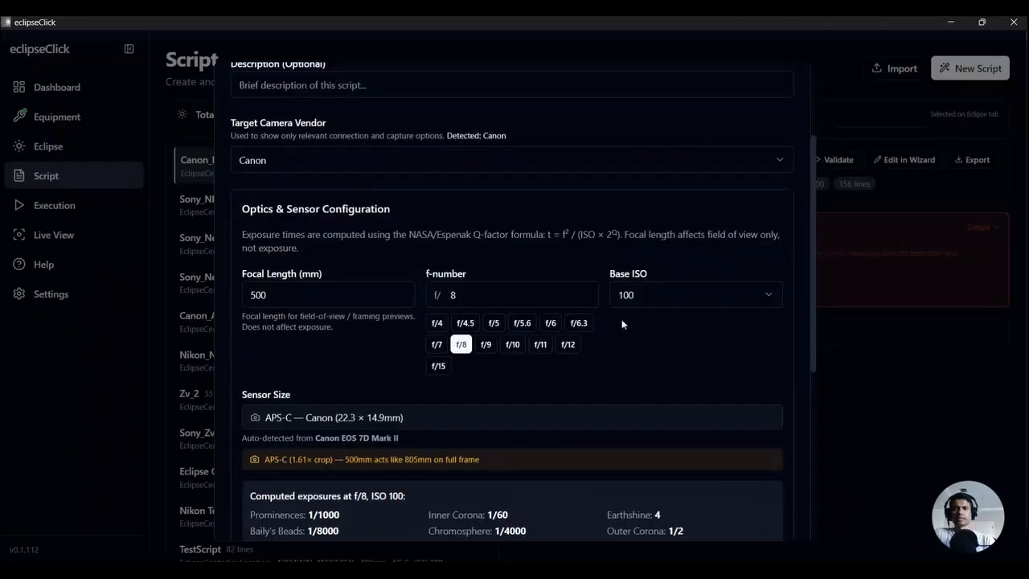
- Name the script CanonScript_06_07_2026 and choose Canon as its target camera vendor
{"action": "scroll", "coordinate": [621, 324], "scroll_direction": "up", "scroll_amount": 3}
{"action": "left_click", "coordinate": [361, 168]}
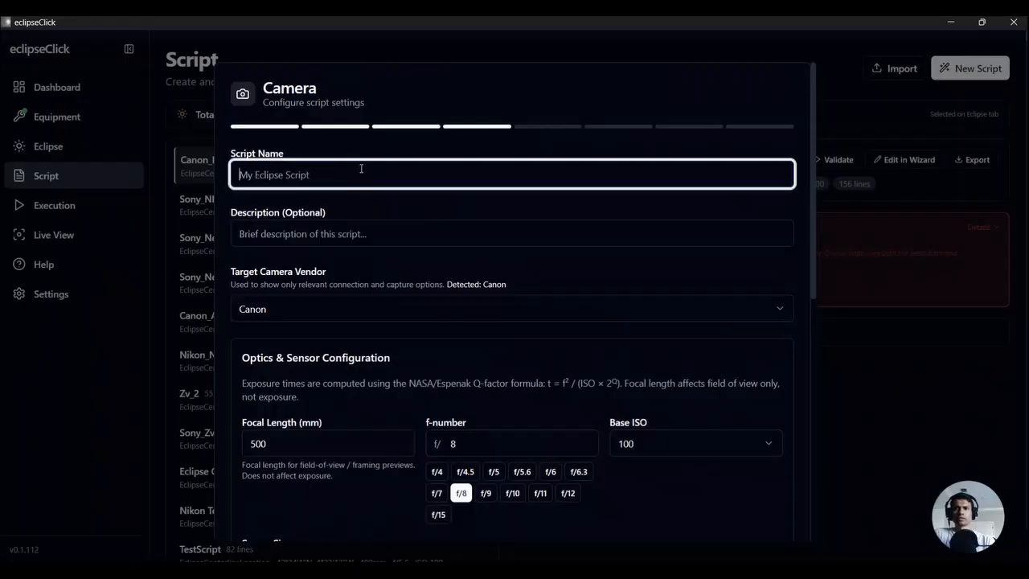
{"action": "type", "text": "Can"}
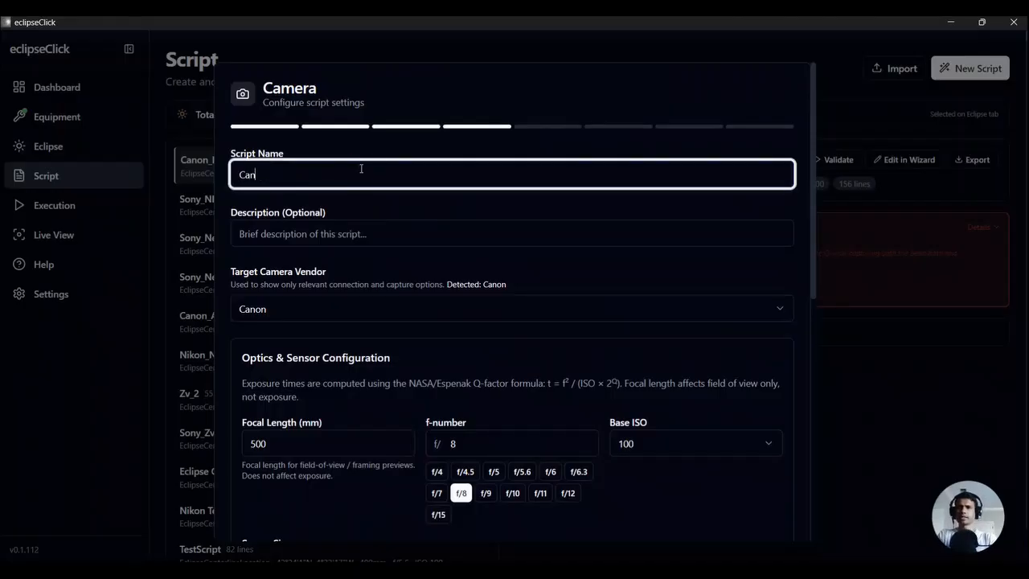
{"action": "type", "text": "onScript"}
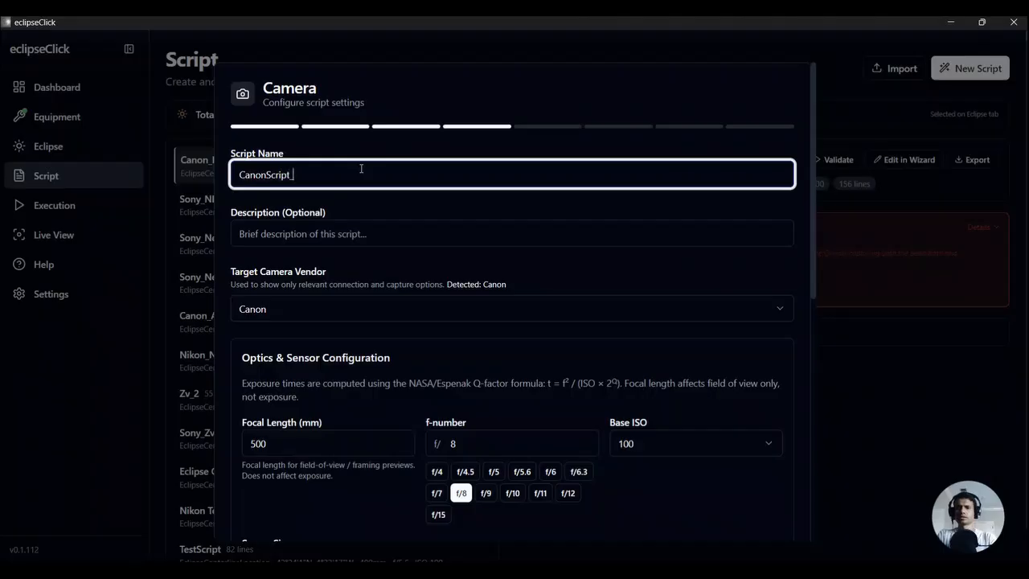
{"action": "type", "text": "_06_0"}
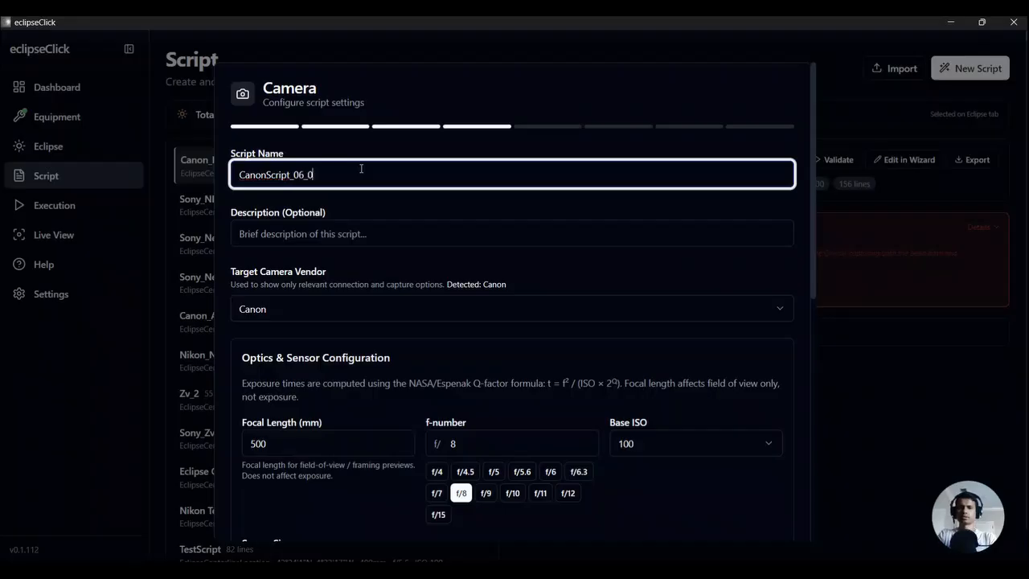
{"action": "type", "text": "7_2026"}
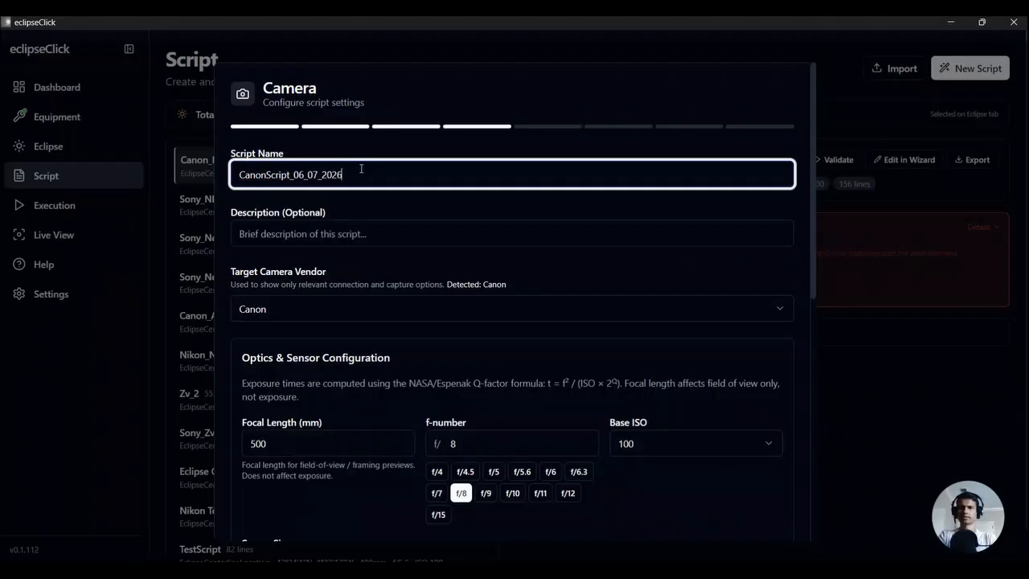
{"action": "left_click", "coordinate": [349, 232]}
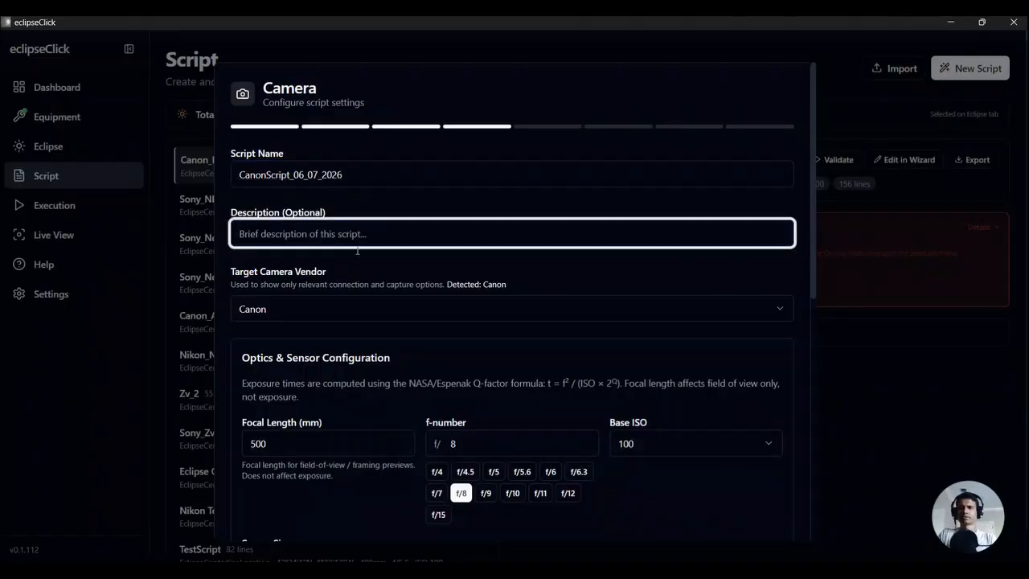
{"action": "left_click", "coordinate": [319, 309]}
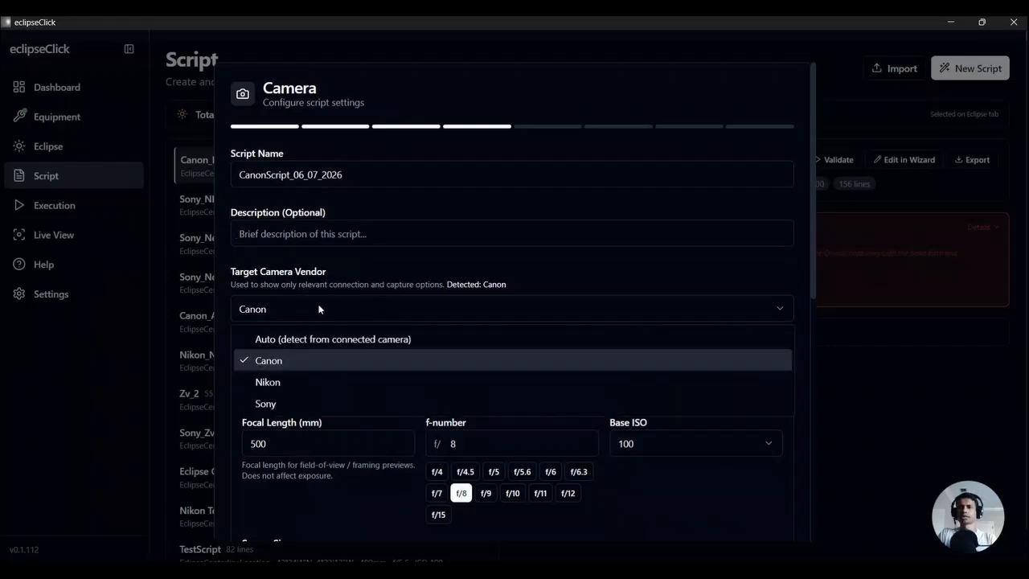
{"action": "left_click", "coordinate": [301, 357]}
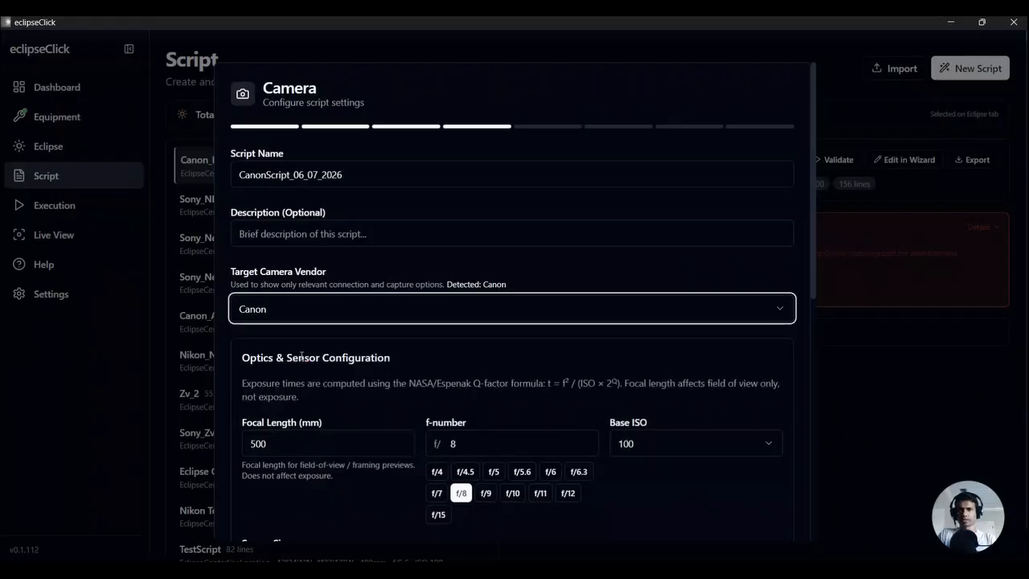
- Set the optics to a focal length of 400 mm and an f-number of f/5.6
{"action": "scroll", "coordinate": [264, 364], "scroll_direction": "down", "scroll_amount": 3}
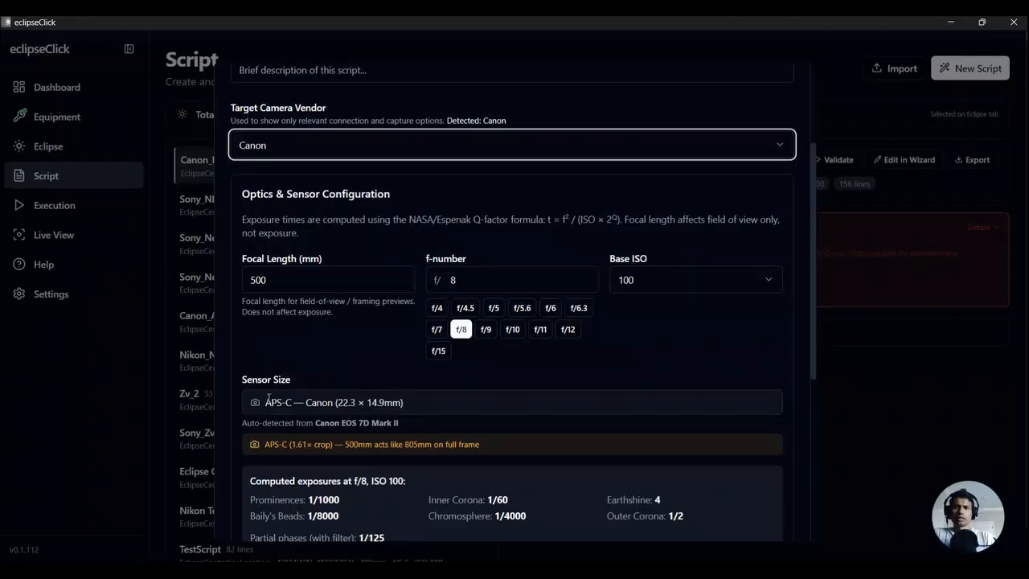
{"action": "left_click_drag", "start_coordinate": [268, 401], "coordinate": [416, 410]}
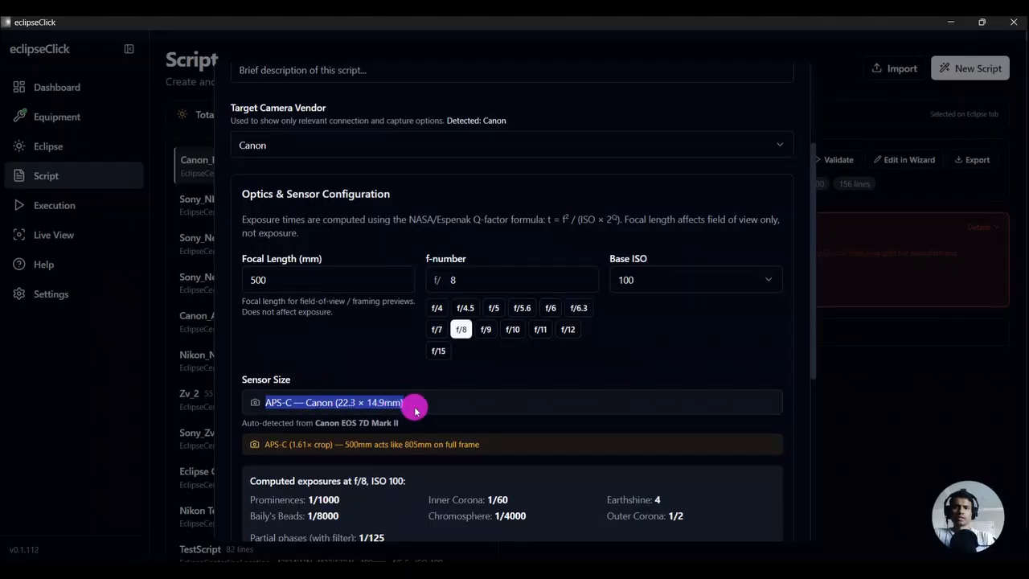
{"action": "left_click", "coordinate": [415, 408]}
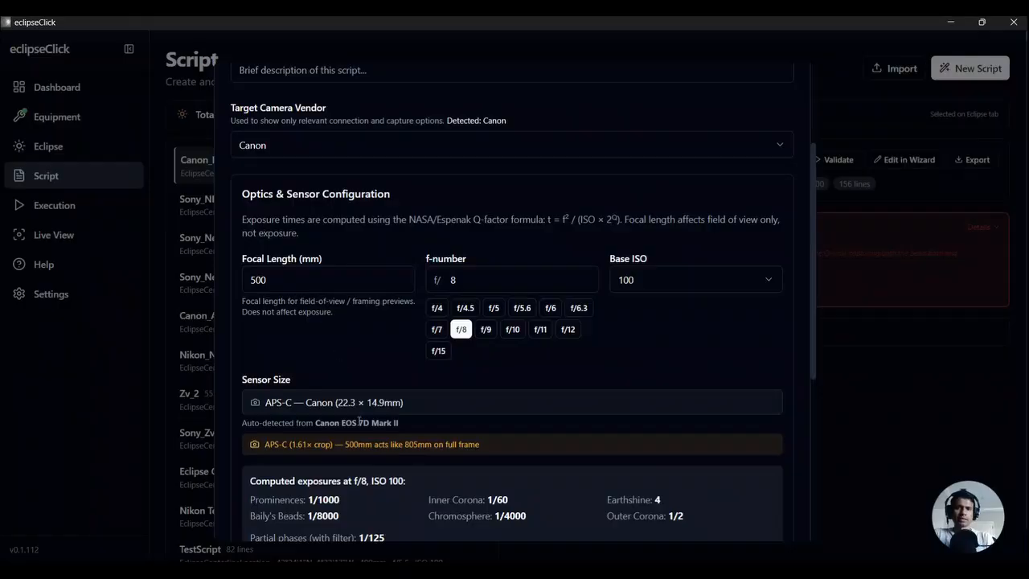
{"action": "scroll", "coordinate": [359, 420], "scroll_direction": "down", "scroll_amount": 1}
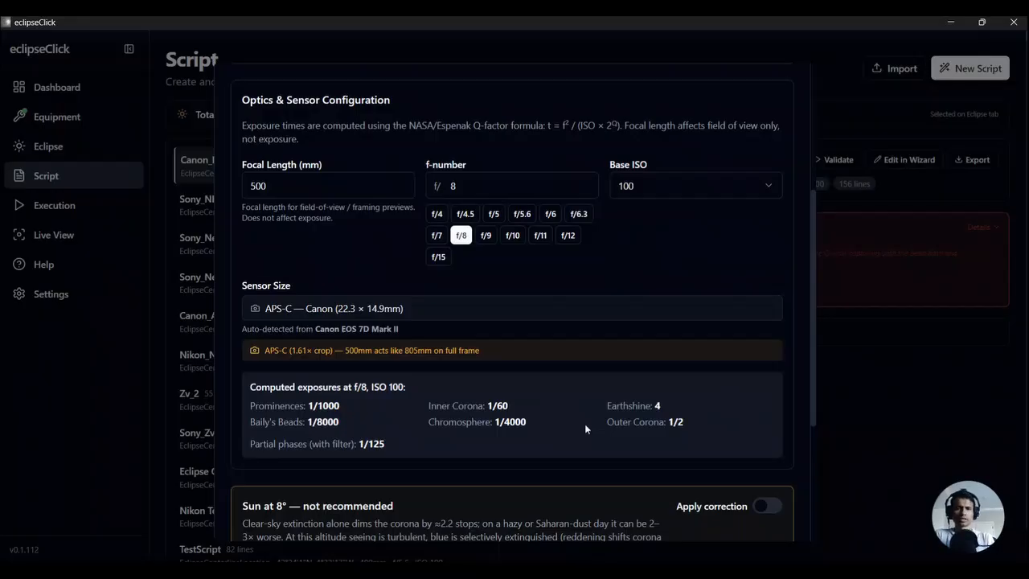
{"action": "scroll", "coordinate": [584, 424], "scroll_direction": "up", "scroll_amount": 2}
{"action": "left_click_drag", "start_coordinate": [322, 303], "coordinate": [236, 293]}
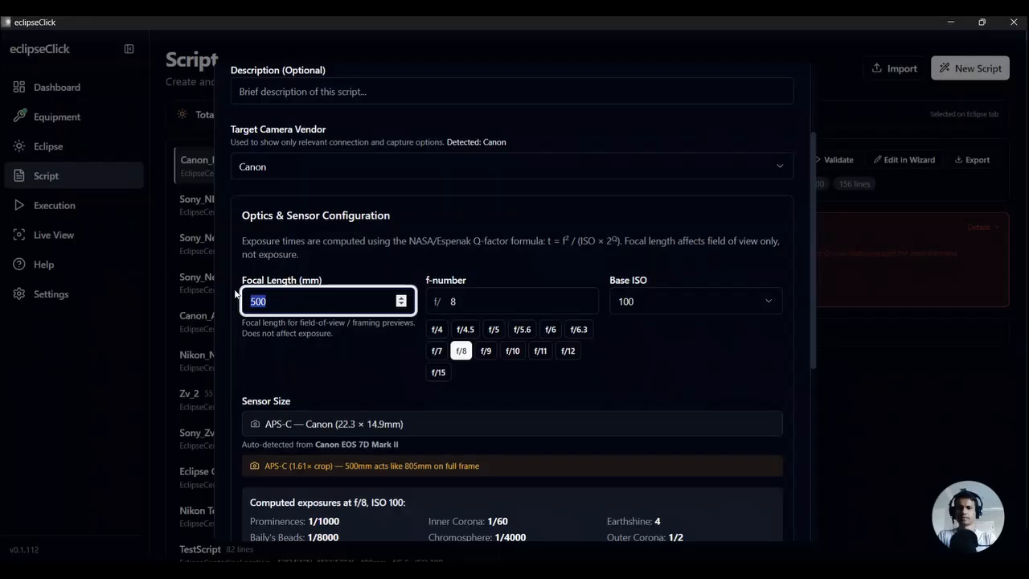
{"action": "type", "text": "400"}
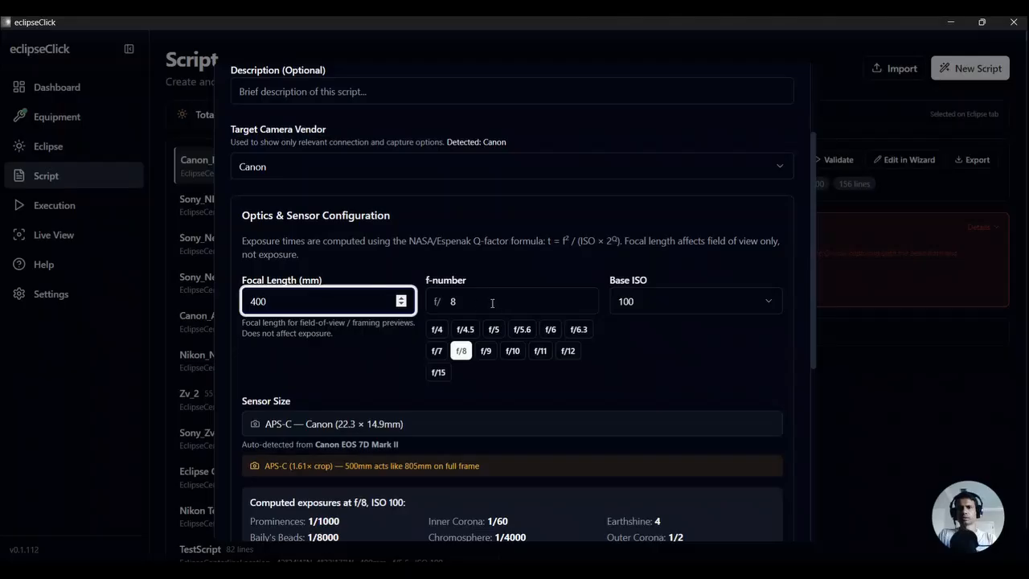
{"action": "left_click_drag", "start_coordinate": [493, 302], "coordinate": [439, 304]}
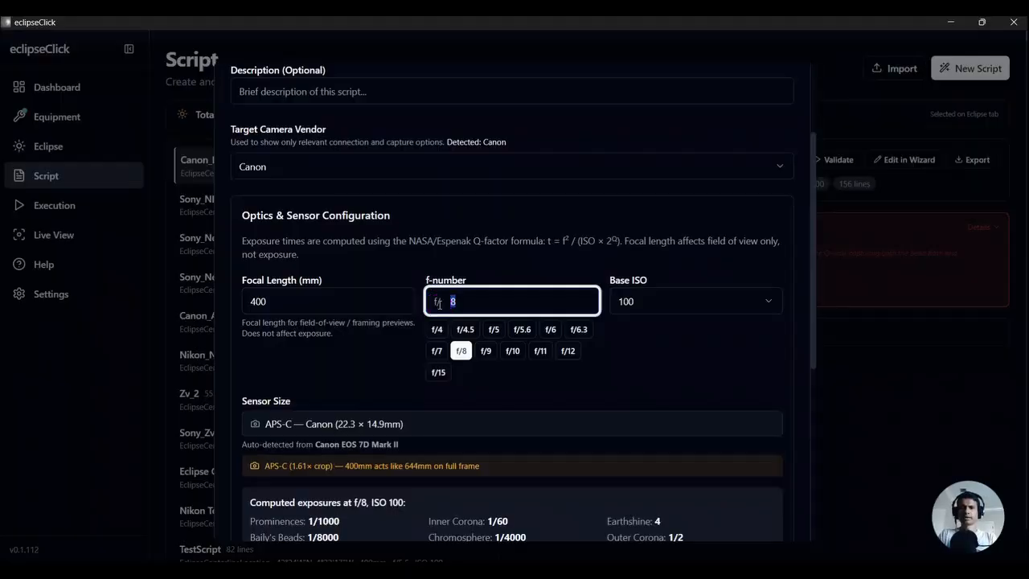
{"action": "left_click", "coordinate": [521, 329]}
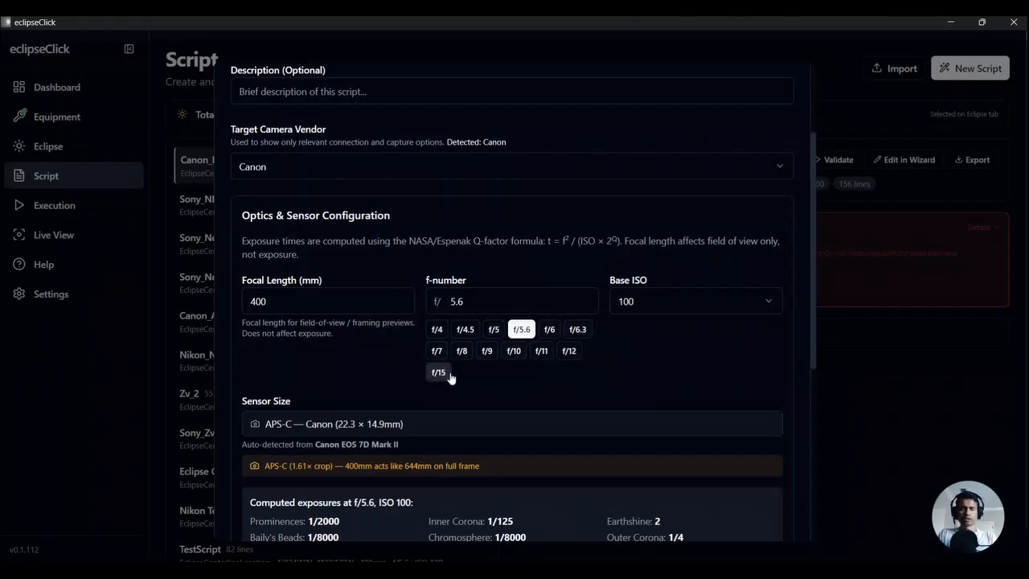
- Try a custom f-number of 6.6 with base ISO 100, and return the f-number to f/5.6
{"action": "left_click_drag", "start_coordinate": [448, 300], "coordinate": [475, 301]}
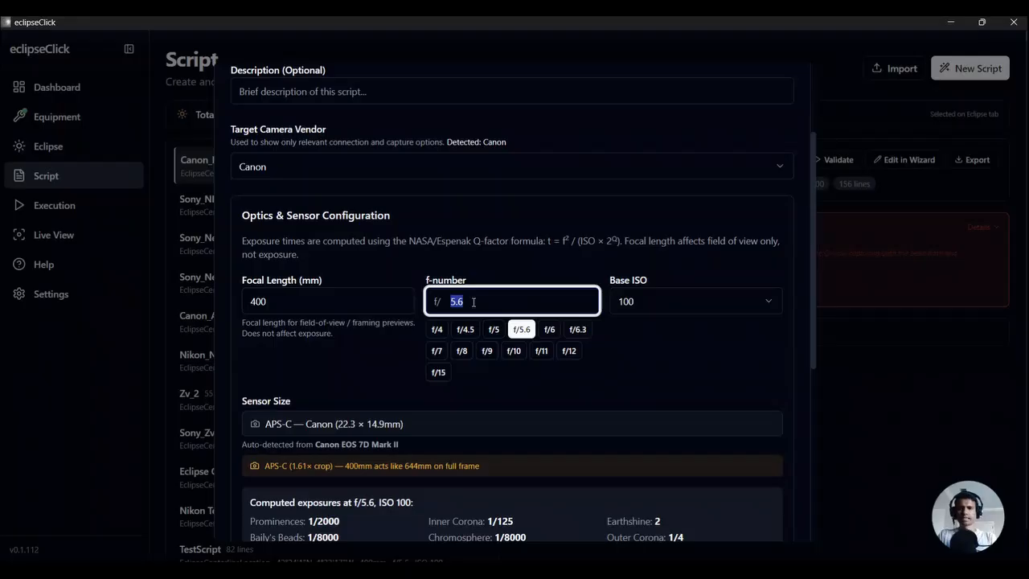
{"action": "type", "text": "6.6"}
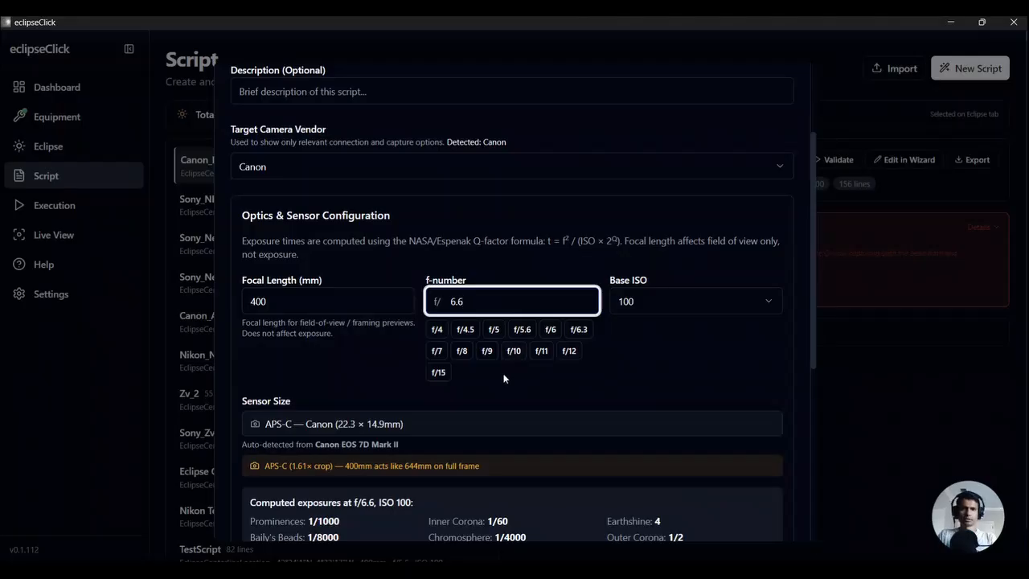
{"action": "left_click", "coordinate": [666, 301]}
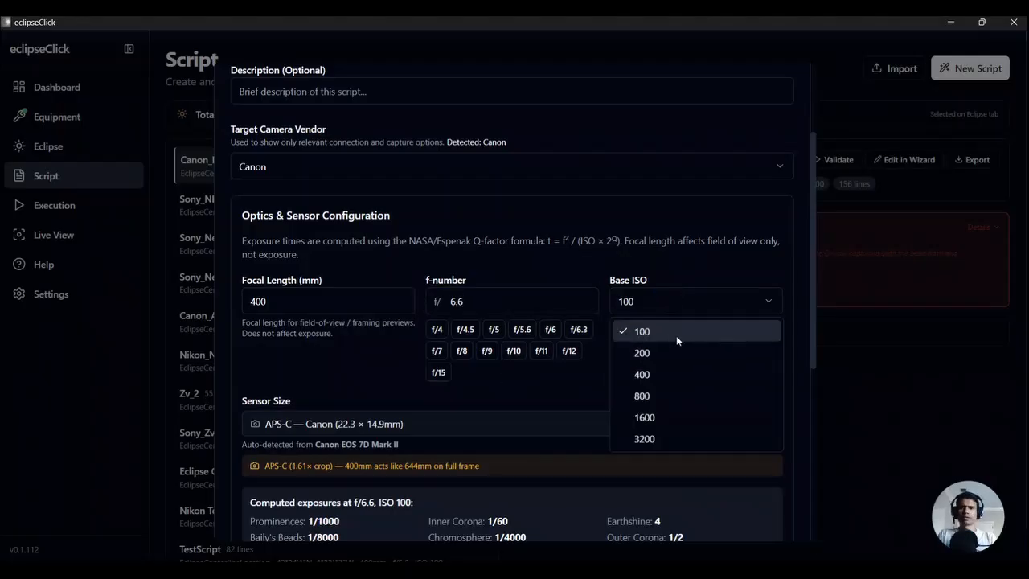
{"action": "left_click", "coordinate": [681, 334]}
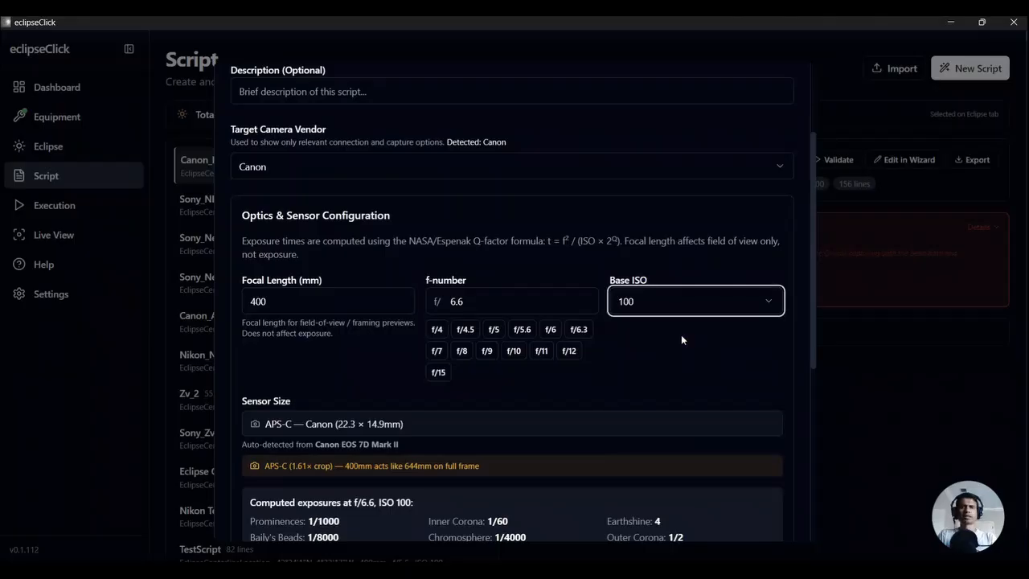
{"action": "left_click", "coordinate": [697, 301]}
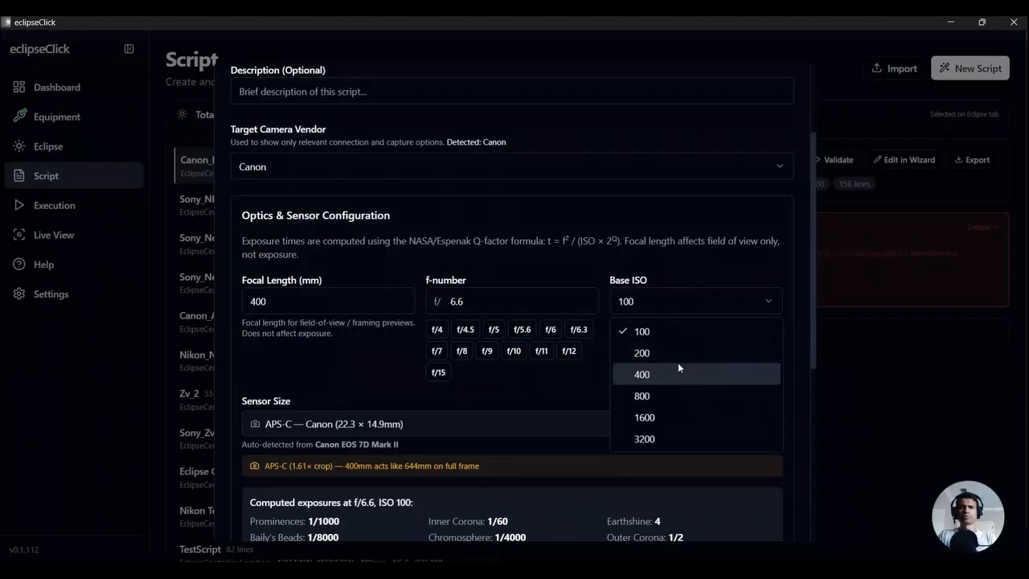
{"action": "left_click", "coordinate": [688, 332]}
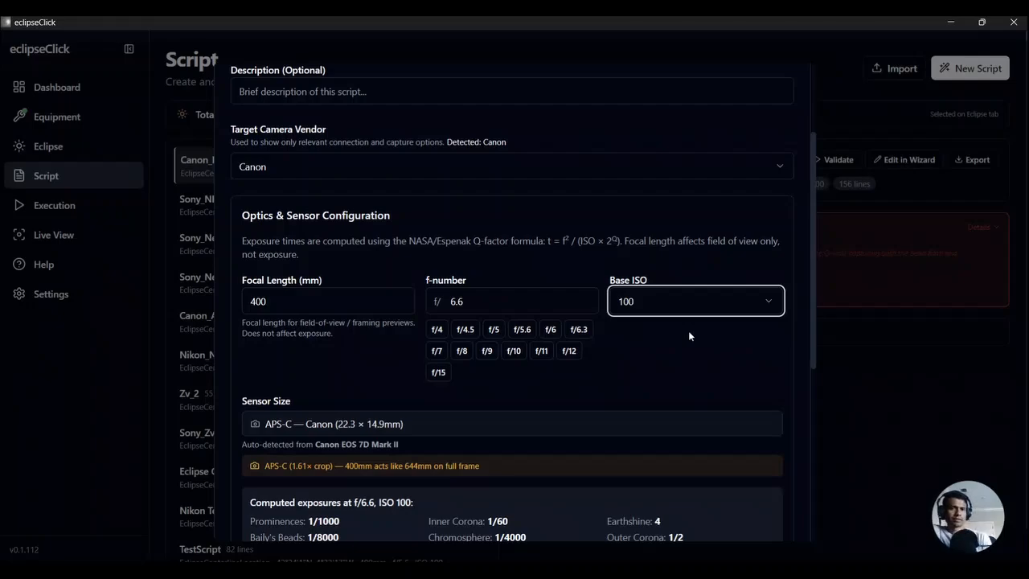
{"action": "left_click", "coordinate": [523, 333]}
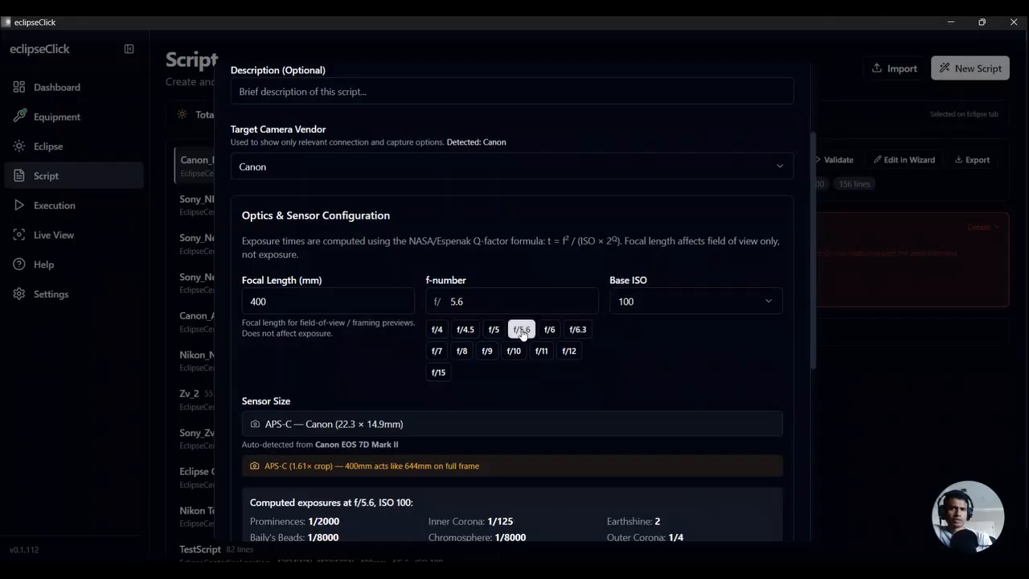
- Examine the sensor size, the computed exposures and the low-Sun extinction notice for the chosen optics
{"action": "scroll", "coordinate": [705, 379], "scroll_direction": "down", "scroll_amount": 3}
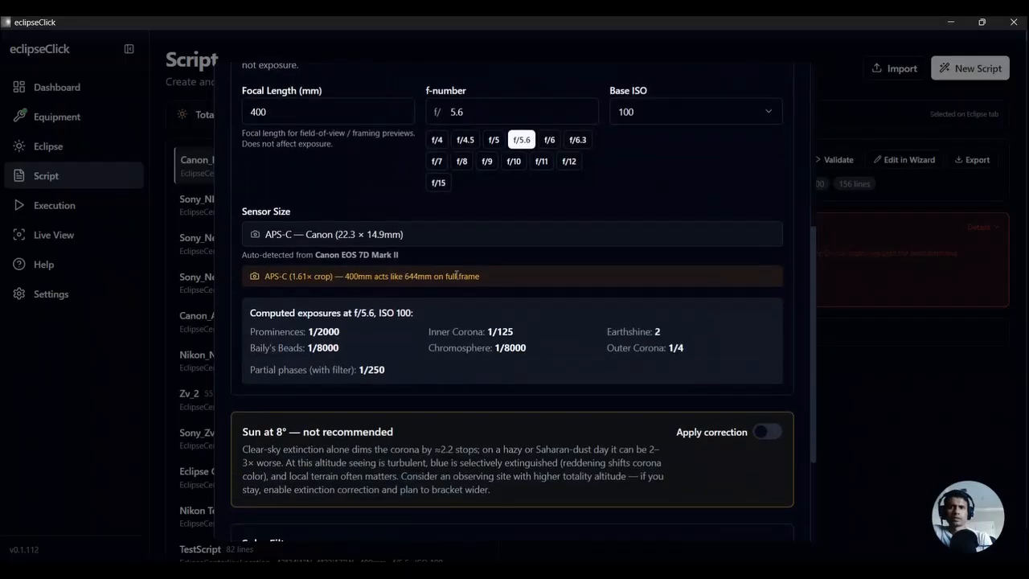
{"action": "left_click_drag", "start_coordinate": [287, 234], "coordinate": [477, 234]}
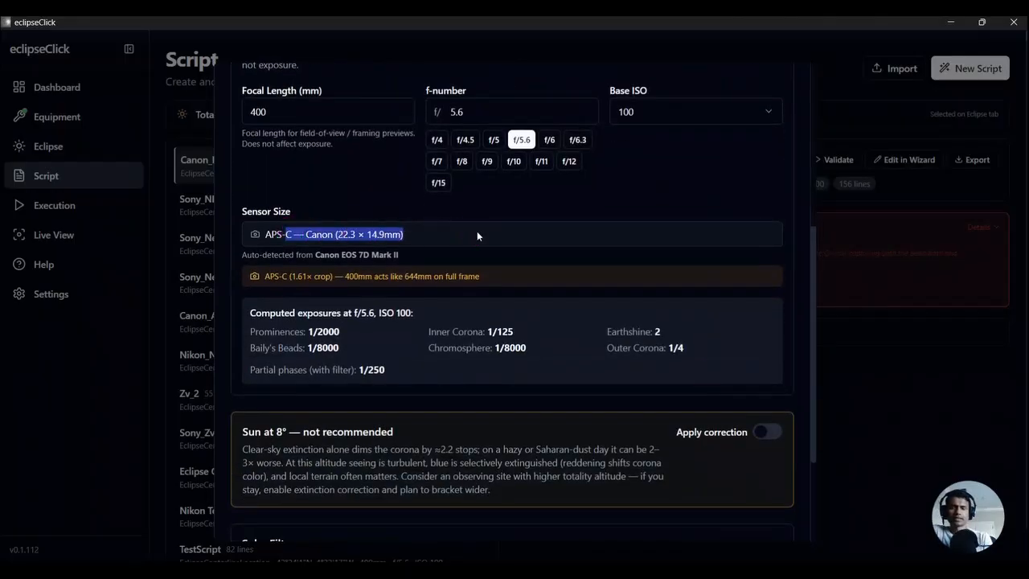
{"action": "left_click", "coordinate": [477, 234]}
{"action": "scroll", "coordinate": [476, 234], "scroll_direction": "down", "scroll_amount": 1}
{"action": "left_click_drag", "start_coordinate": [301, 239], "coordinate": [463, 286]}
{"action": "left_click", "coordinate": [463, 286]}
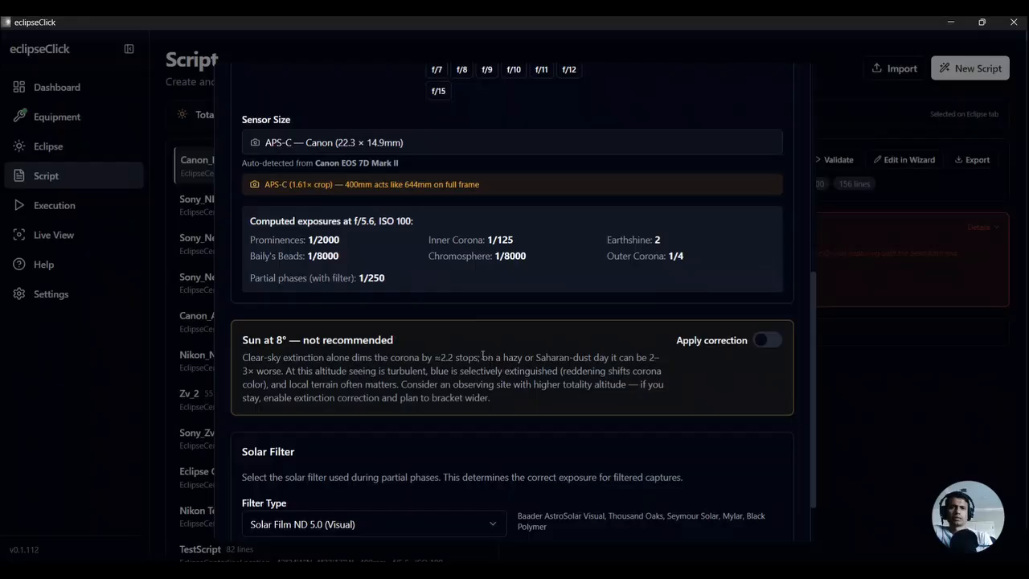
{"action": "left_click_drag", "start_coordinate": [243, 340], "coordinate": [507, 399]}
{"action": "left_click", "coordinate": [507, 399]}
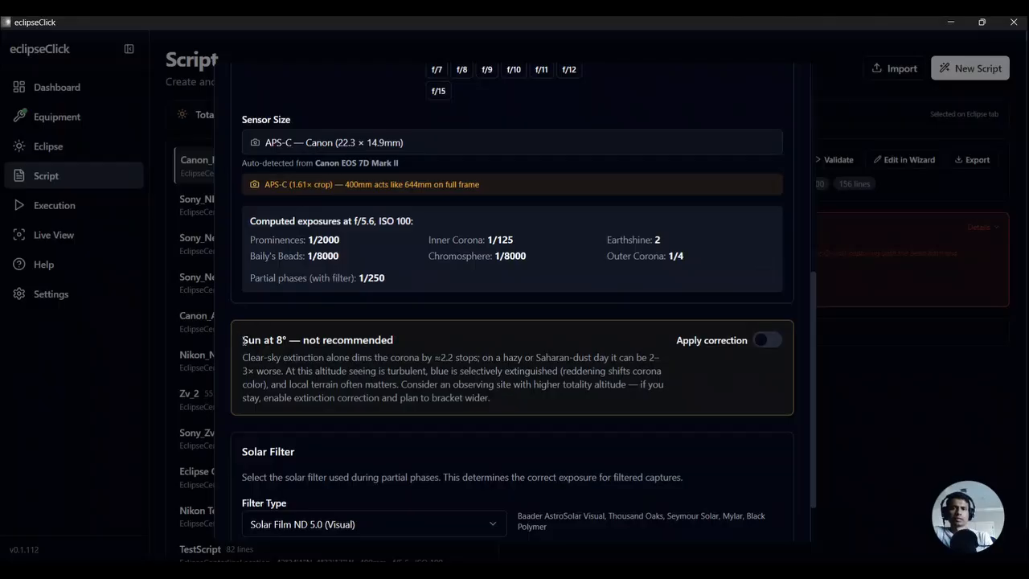
{"action": "left_click_drag", "start_coordinate": [243, 340], "coordinate": [292, 379]}
{"action": "left_click", "coordinate": [303, 382]}
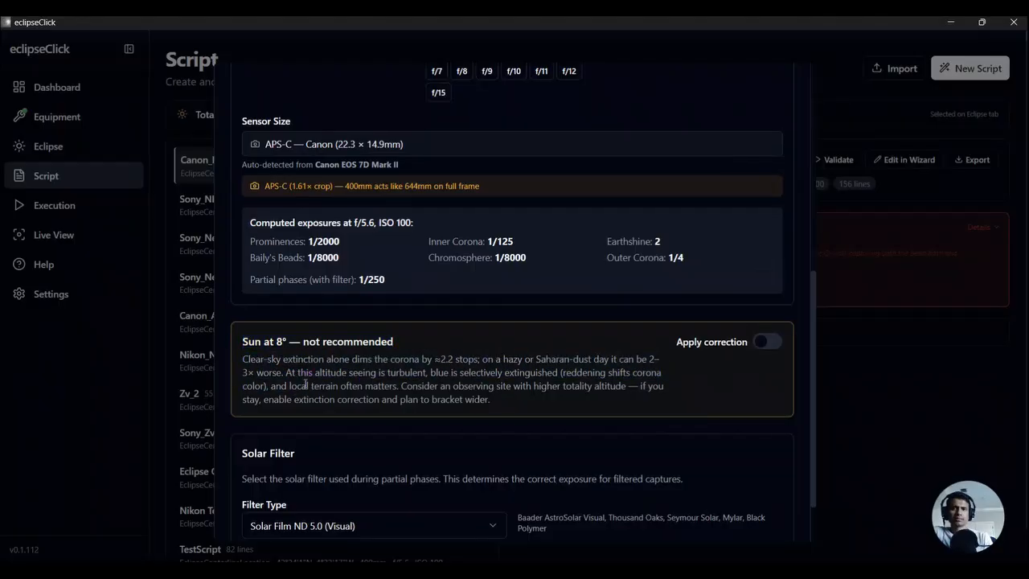
- Try the low-Sun extinction correction, compare its effect on the computed exposures, and turn the correction off again
{"action": "scroll", "coordinate": [306, 384], "scroll_direction": "up", "scroll_amount": 1}
{"action": "scroll", "coordinate": [305, 383], "scroll_direction": "down", "scroll_amount": 1}
{"action": "scroll", "coordinate": [305, 383], "scroll_direction": "up", "scroll_amount": 2}
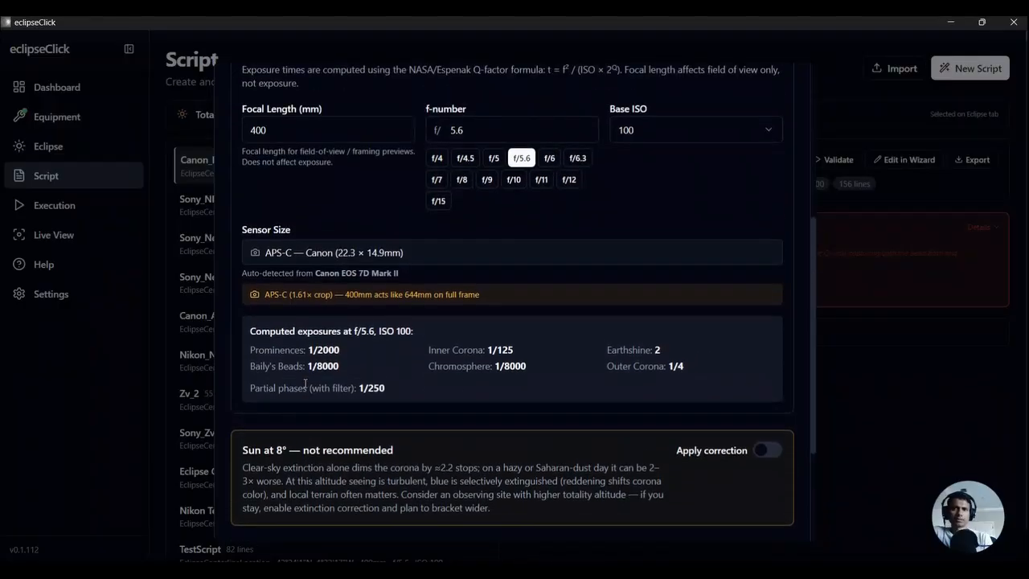
{"action": "scroll", "coordinate": [305, 383], "scroll_direction": "down", "scroll_amount": 4}
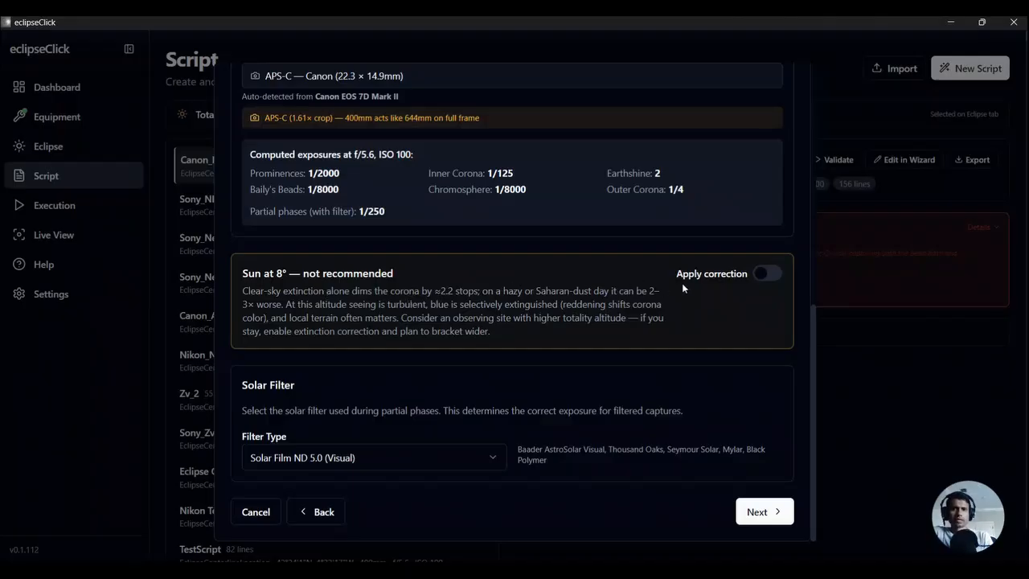
{"action": "left_click", "coordinate": [764, 275]}
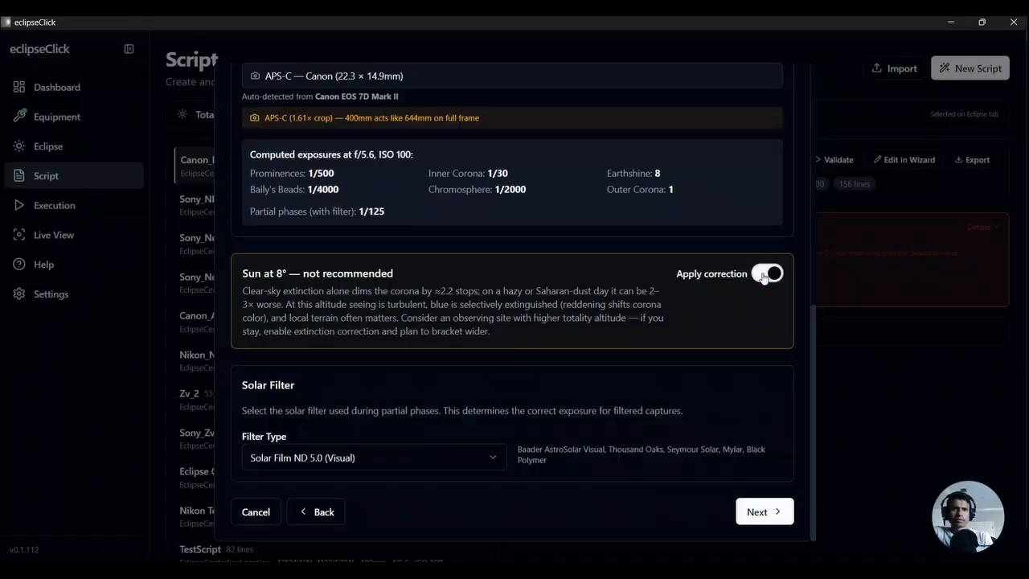
{"action": "left_click_drag", "start_coordinate": [300, 169], "coordinate": [494, 198]}
{"action": "left_click", "coordinate": [499, 201]}
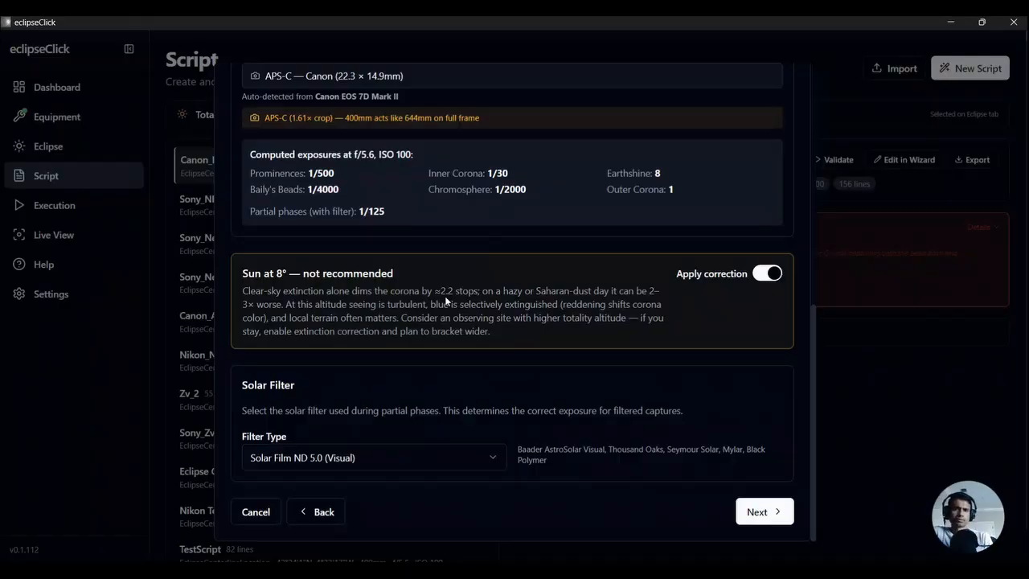
{"action": "left_click", "coordinate": [768, 275]}
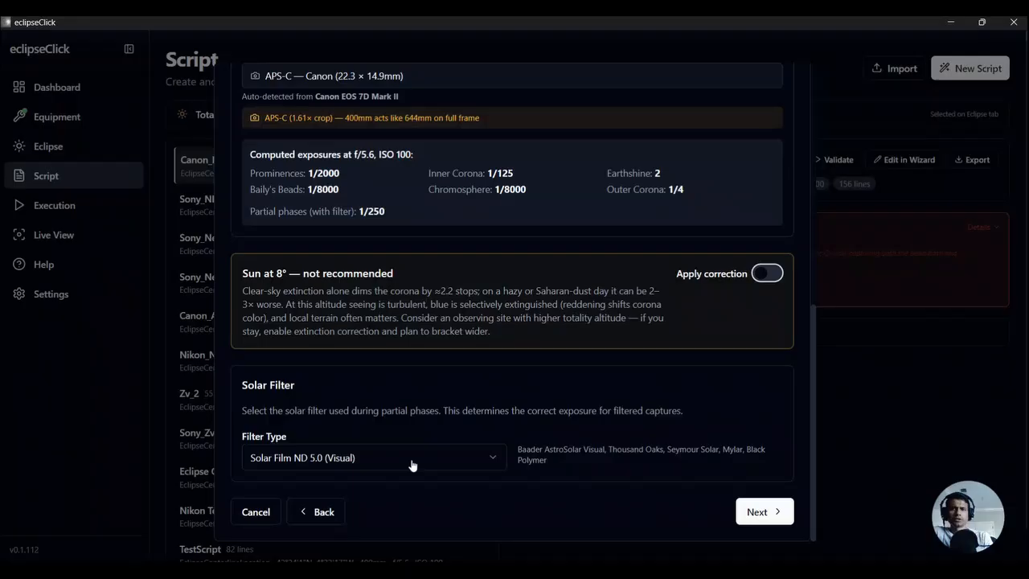
- Check the available solar filter types and keep Solar Film ND 5.0 (Visual) for the partial phases
{"action": "triple_click", "coordinate": [254, 385]}
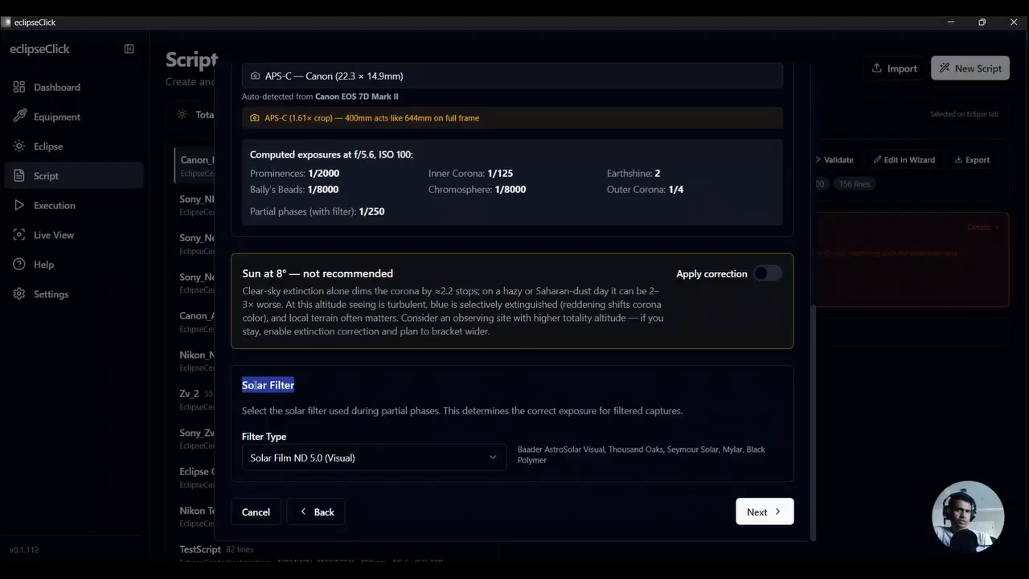
{"action": "left_click", "coordinate": [312, 457]}
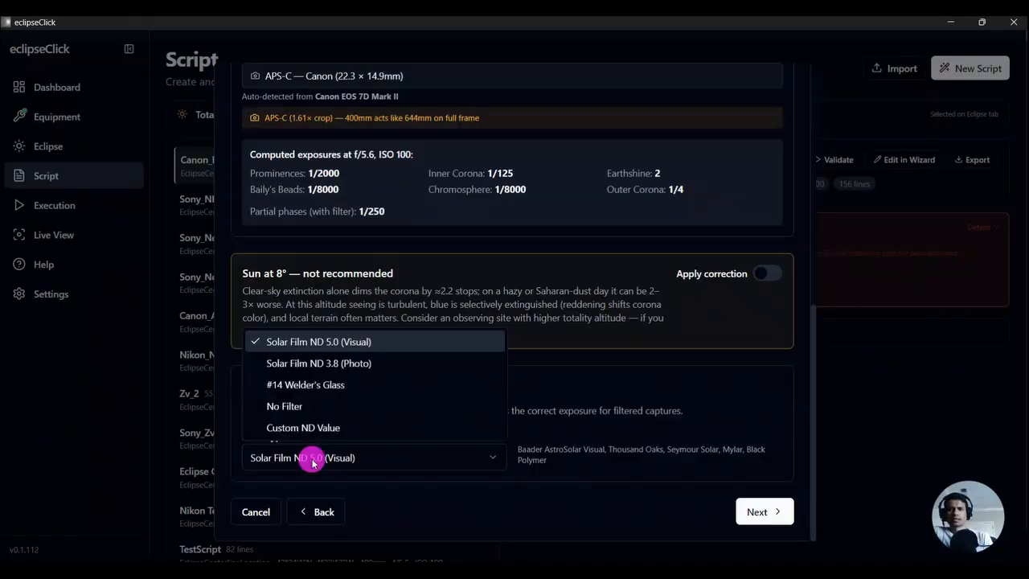
{"action": "left_click", "coordinate": [349, 343]}
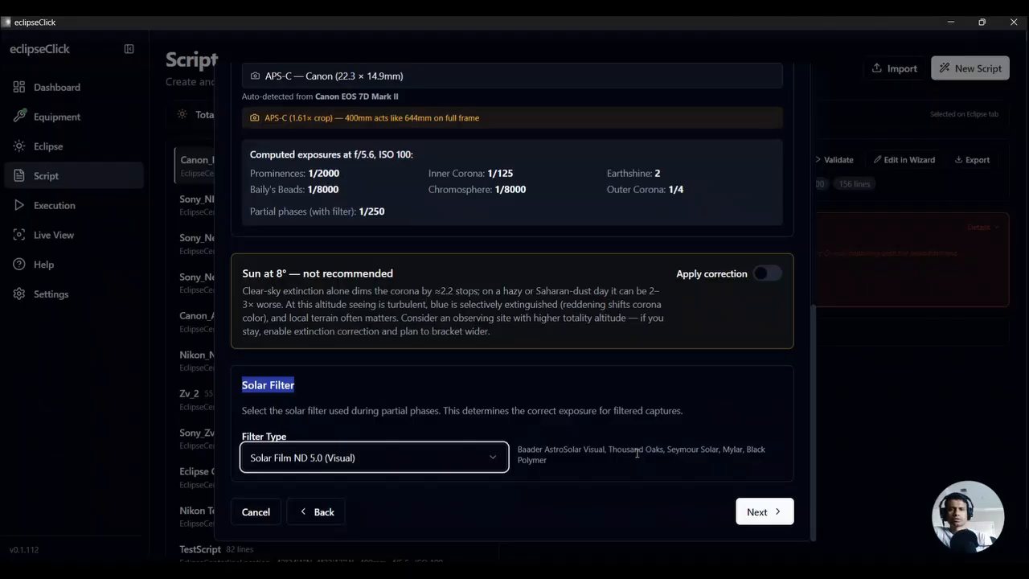
- Continue to the camera connection settings, choose the Serial (Wired) connection type, and proceed to the capture configuration
{"action": "left_click", "coordinate": [756, 512]}
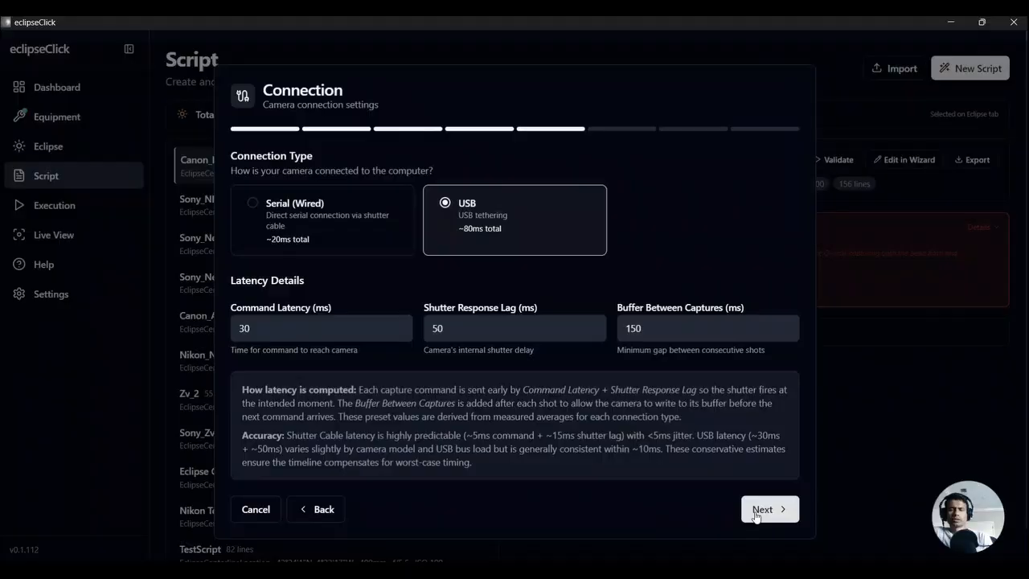
{"action": "left_click", "coordinate": [366, 235]}
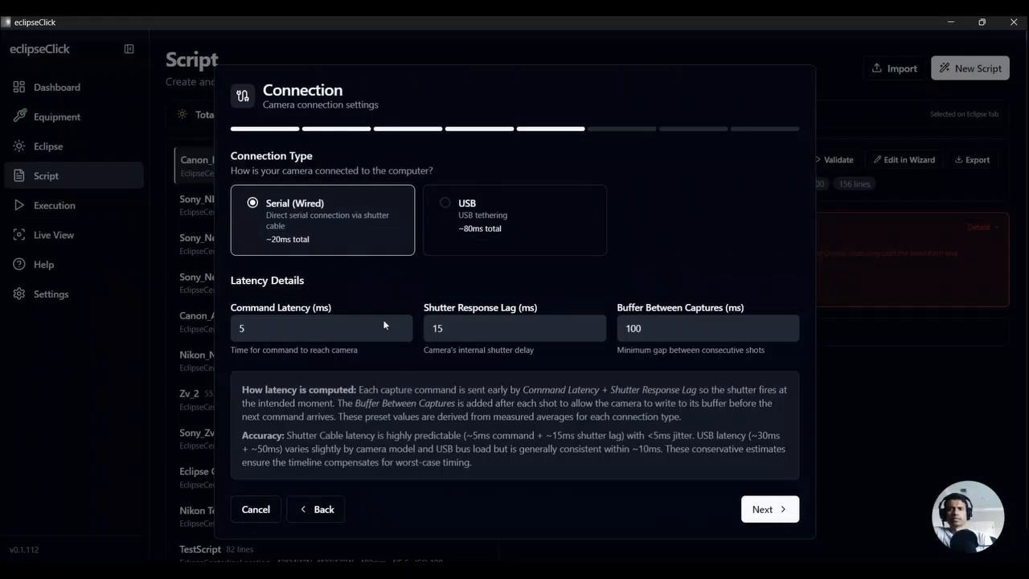
{"action": "left_click", "coordinate": [770, 510]}
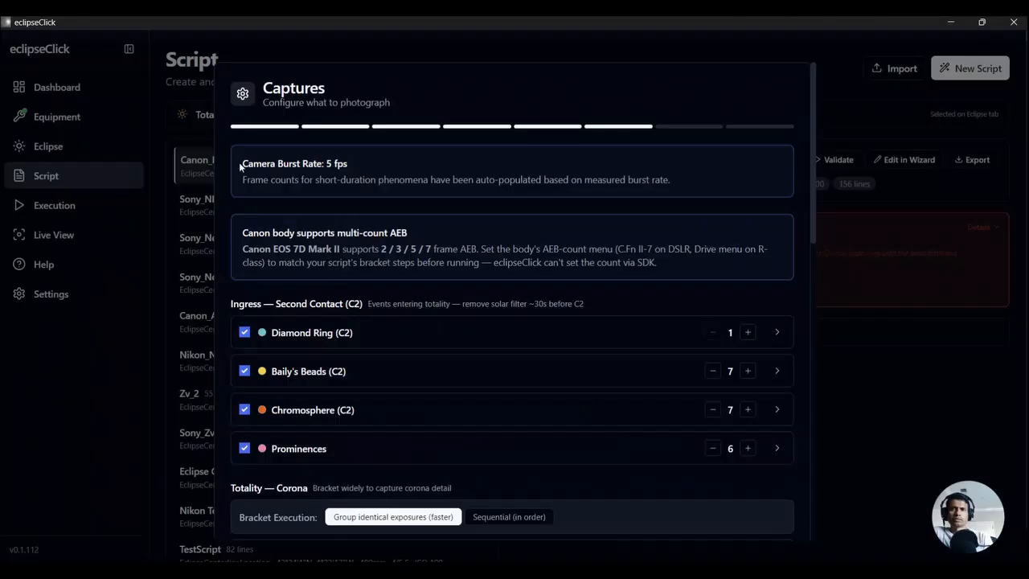
- Read the notices on the camera burst rate and the Canon body's multi-count AEB support
{"action": "scroll", "coordinate": [240, 166], "scroll_direction": "down", "scroll_amount": 1}
{"action": "scroll", "coordinate": [239, 167], "scroll_direction": "up", "scroll_amount": 1}
{"action": "left_click_drag", "start_coordinate": [243, 164], "coordinate": [400, 166]}
{"action": "left_click", "coordinate": [402, 169]}
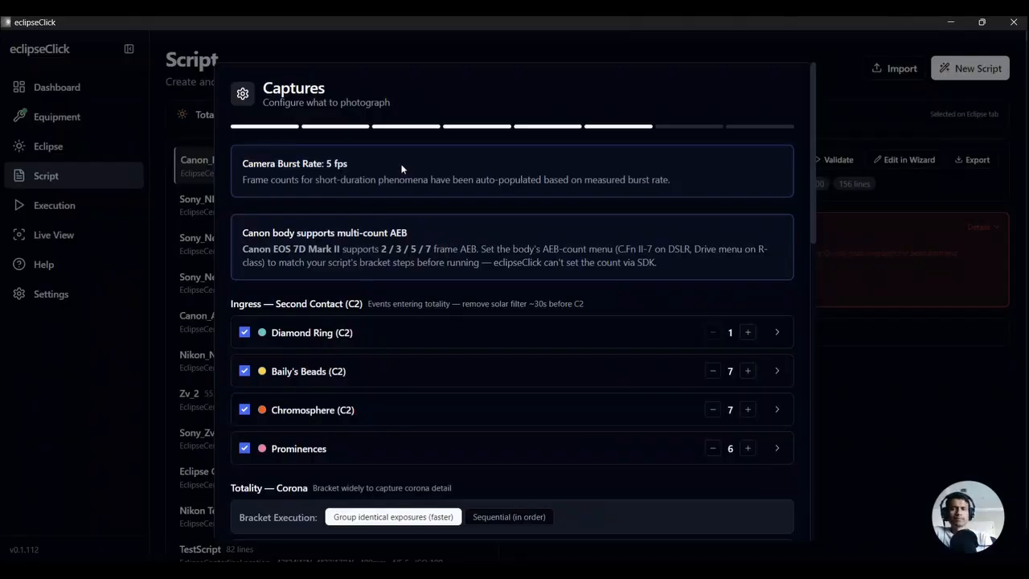
{"action": "left_click_drag", "start_coordinate": [243, 231], "coordinate": [424, 240]}
{"action": "left_click", "coordinate": [424, 243]}
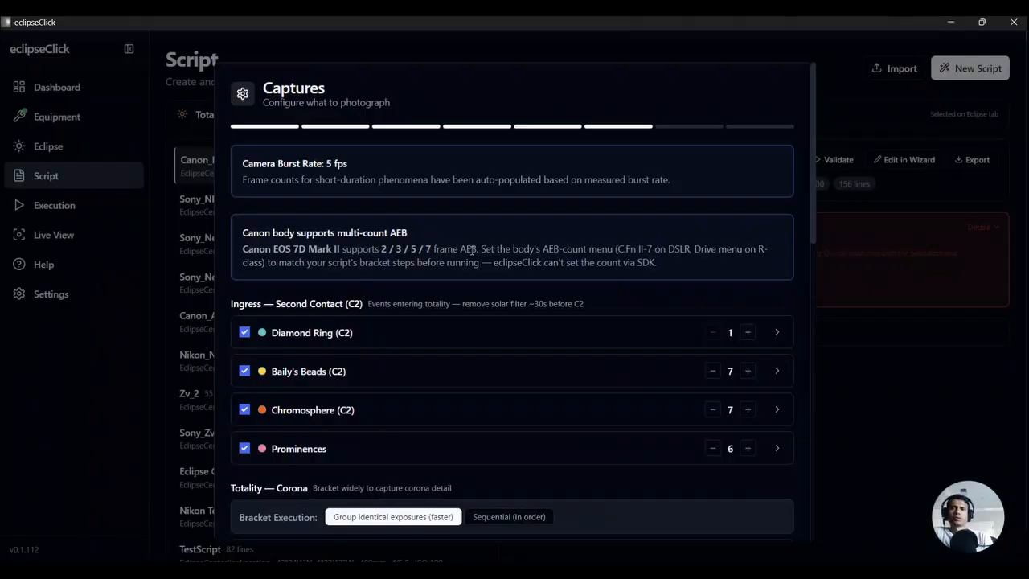
- Set the number of Diamond Ring (C2) captures to 5
{"action": "left_click", "coordinate": [747, 333]}
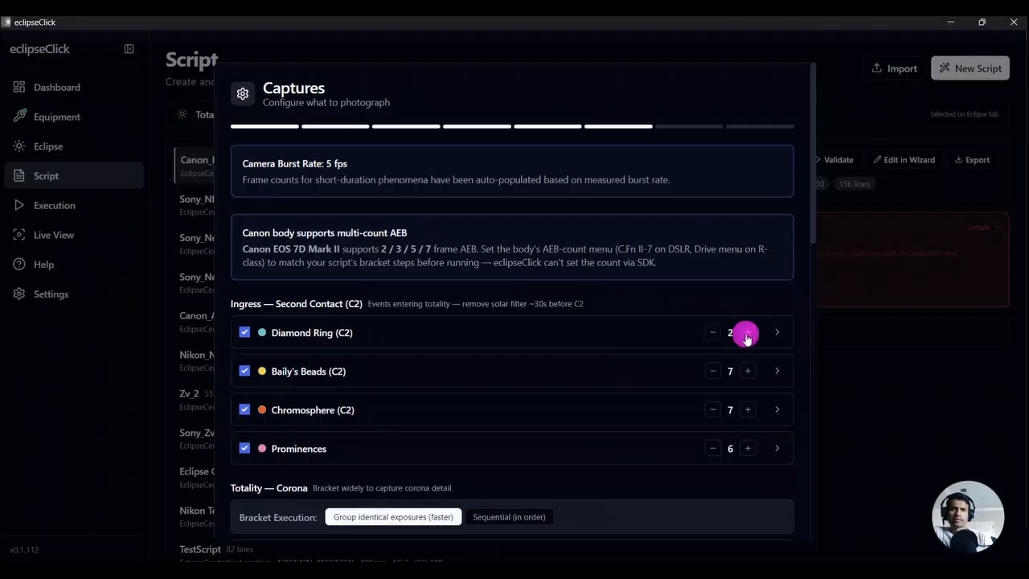
{"action": "left_click", "coordinate": [747, 334]}
{"action": "left_click", "coordinate": [748, 334]}
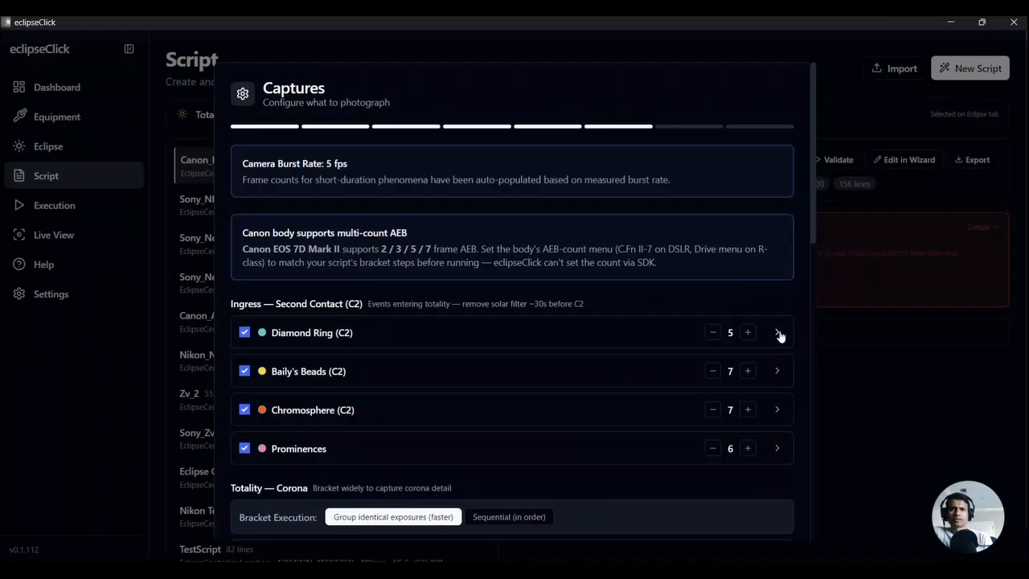
- Expand the Diamond Ring (C2) settings and examine the bracket coverage, execution methods and available presets
{"action": "left_click", "coordinate": [776, 333]}
{"action": "scroll", "coordinate": [777, 336], "scroll_direction": "down", "scroll_amount": 2}
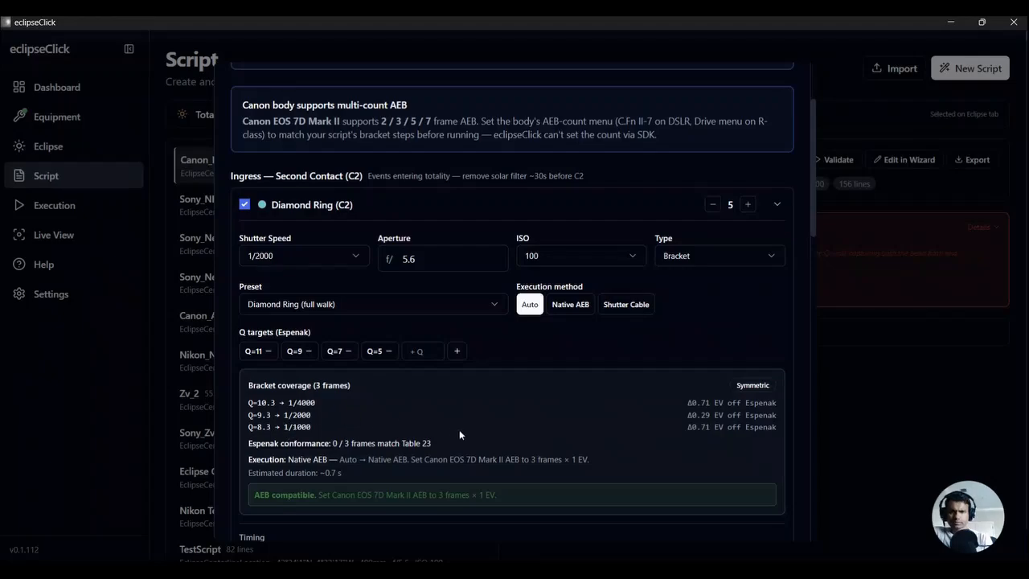
{"action": "scroll", "coordinate": [460, 434], "scroll_direction": "down", "scroll_amount": 1}
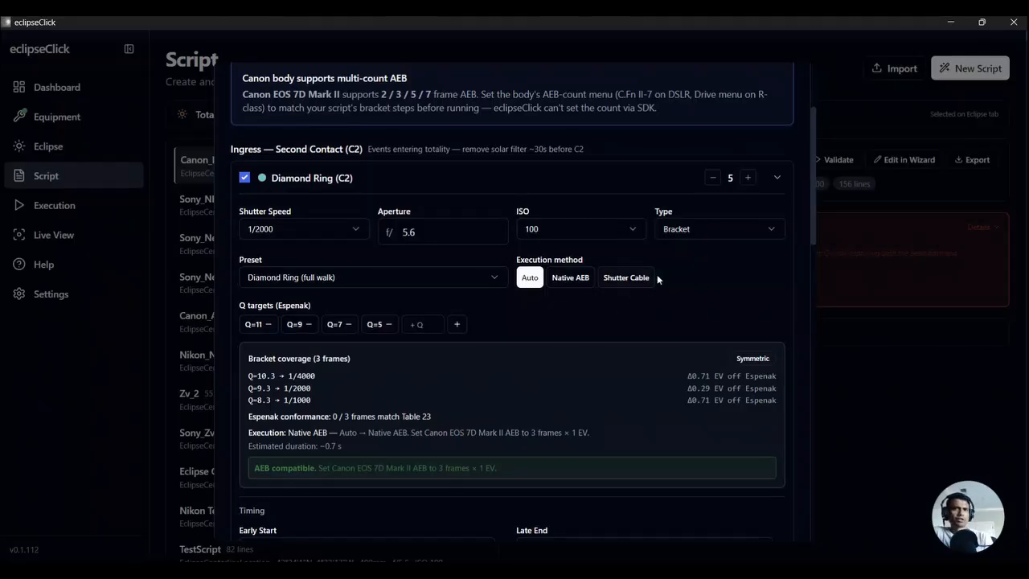
{"action": "left_click", "coordinate": [452, 281]}
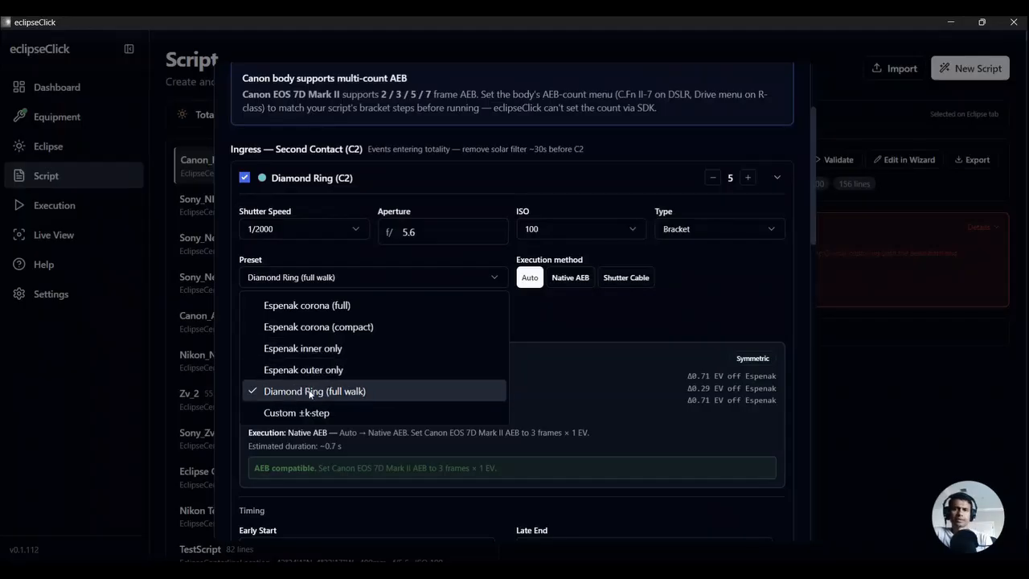
{"action": "left_click", "coordinate": [601, 320]}
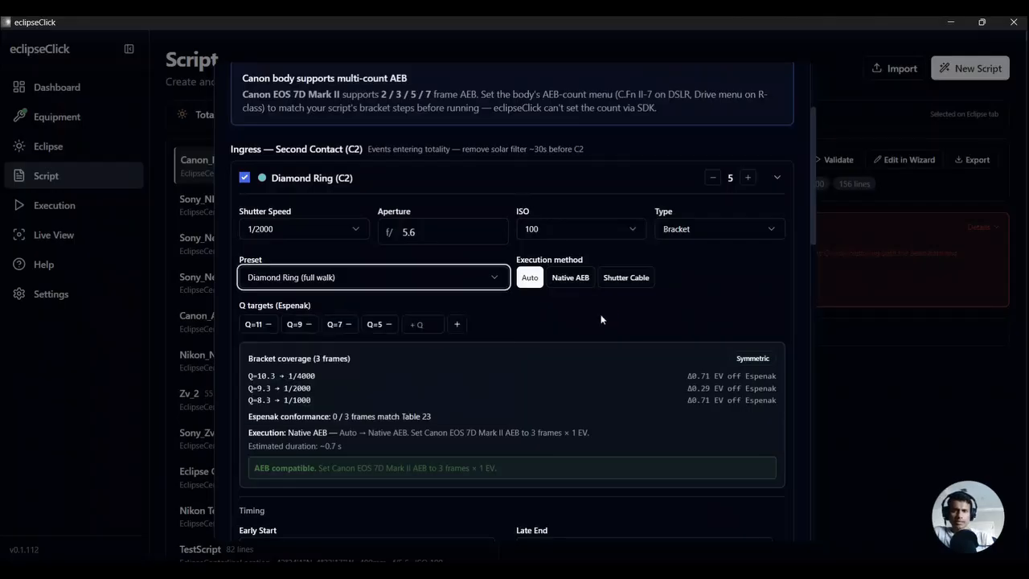
- Try the Single capture type for Diamond Ring (C2), return it to Bracket, and collapse its settings
{"action": "left_click", "coordinate": [705, 230]}
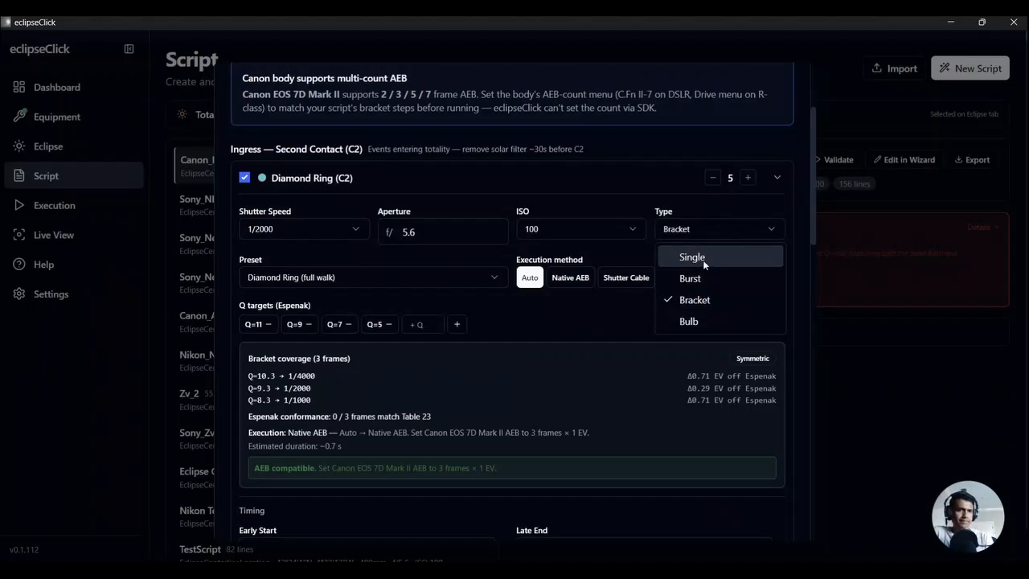
{"action": "left_click", "coordinate": [693, 257]}
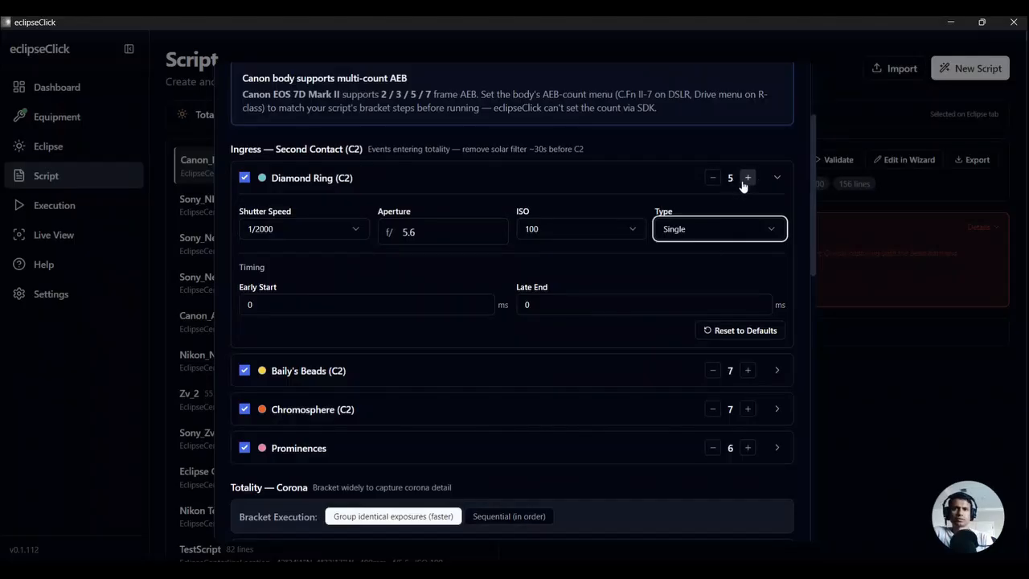
{"action": "left_click", "coordinate": [731, 232]}
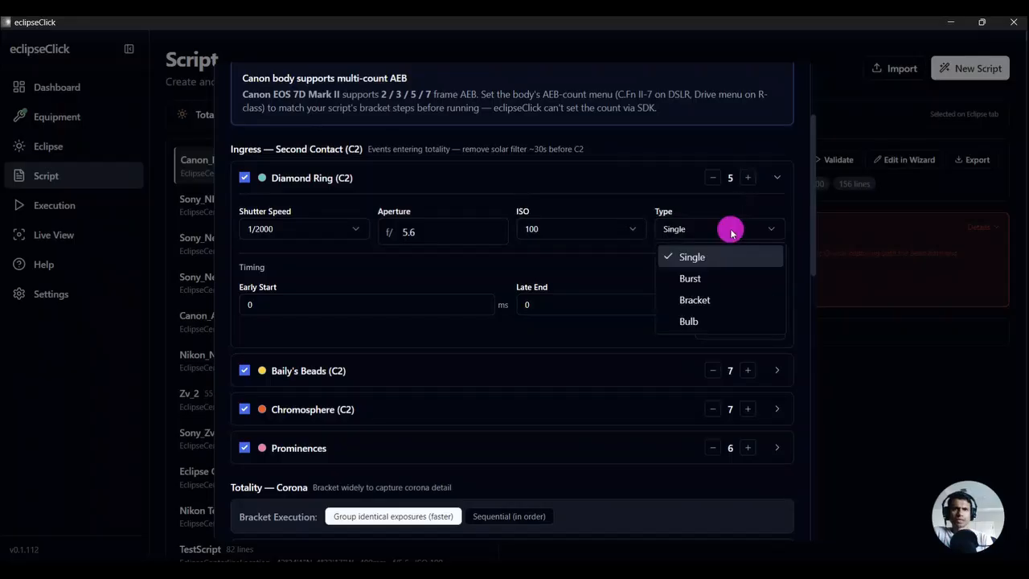
{"action": "left_click", "coordinate": [707, 305]}
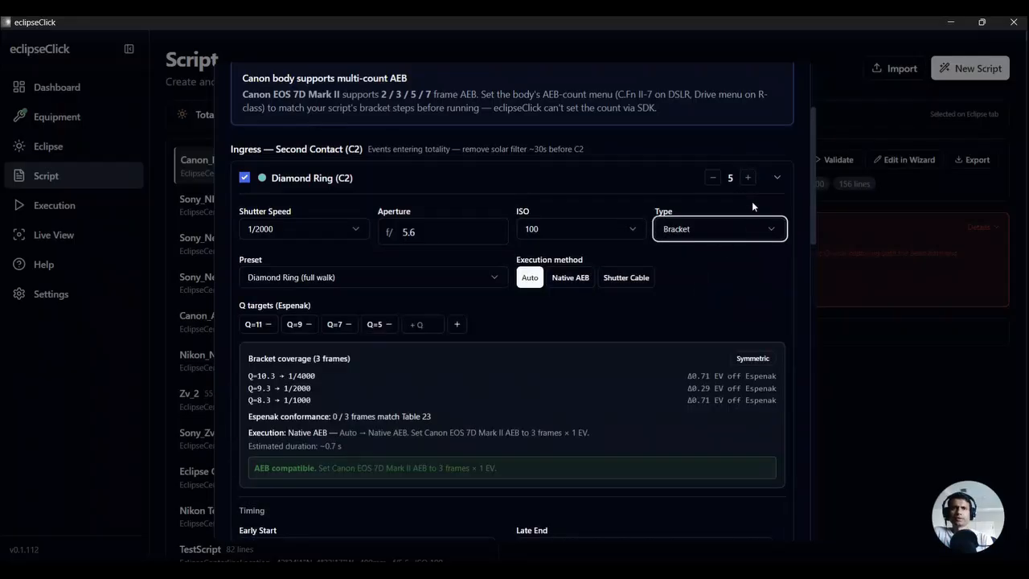
{"action": "left_click", "coordinate": [776, 178]}
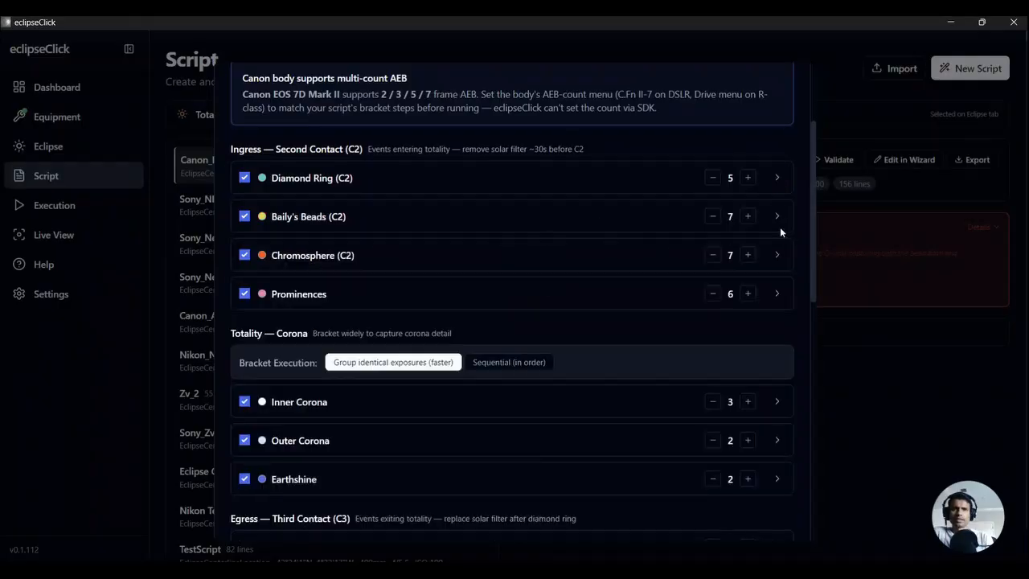
- Review the exposure and timing settings of the second-contact captures Baily's Beads, Chromosphere and Prominences in turn
{"action": "left_click", "coordinate": [777, 216]}
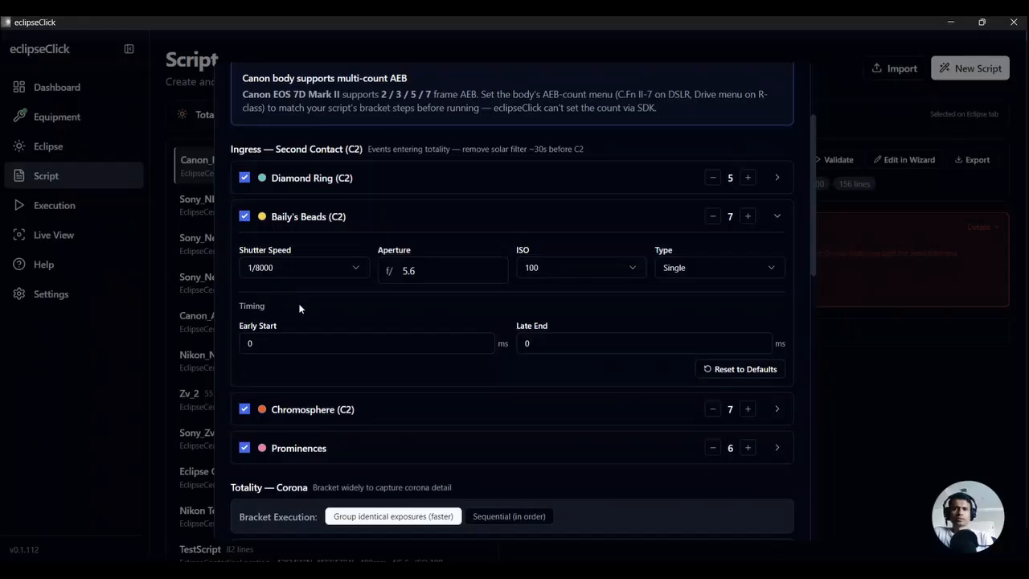
{"action": "left_click", "coordinate": [778, 217]}
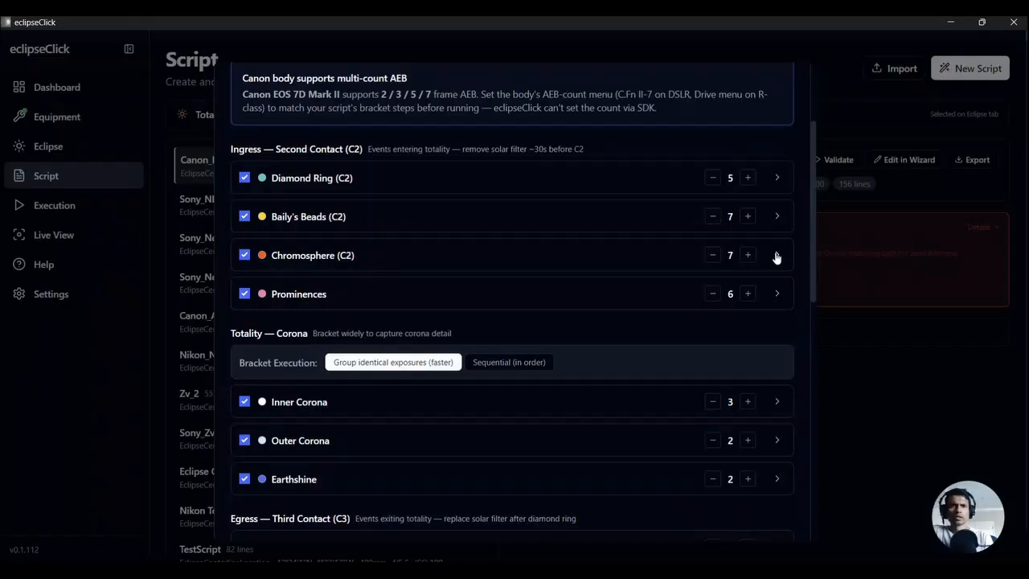
{"action": "left_click", "coordinate": [776, 256]}
{"action": "left_click", "coordinate": [776, 256]}
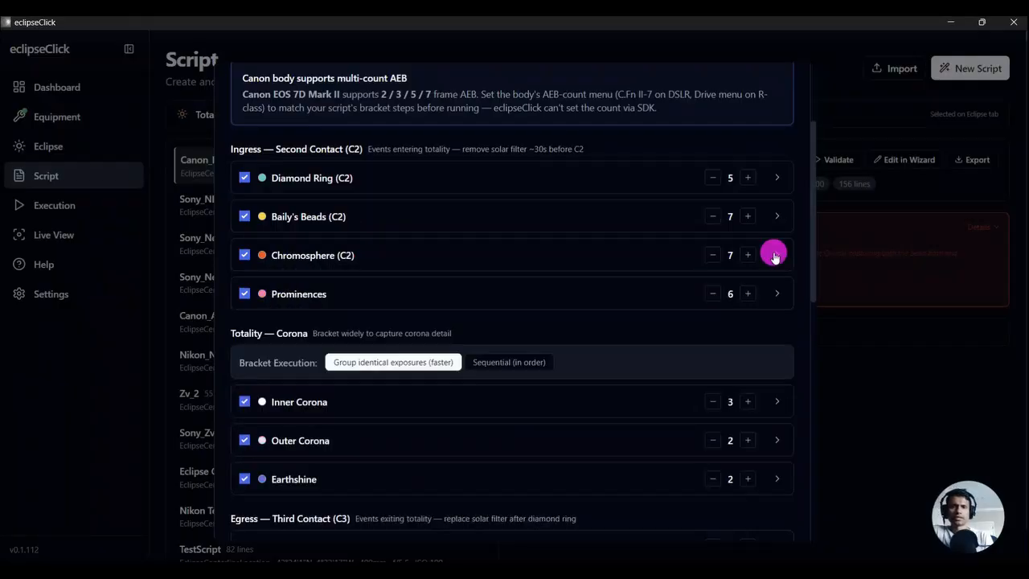
{"action": "left_click", "coordinate": [777, 295]}
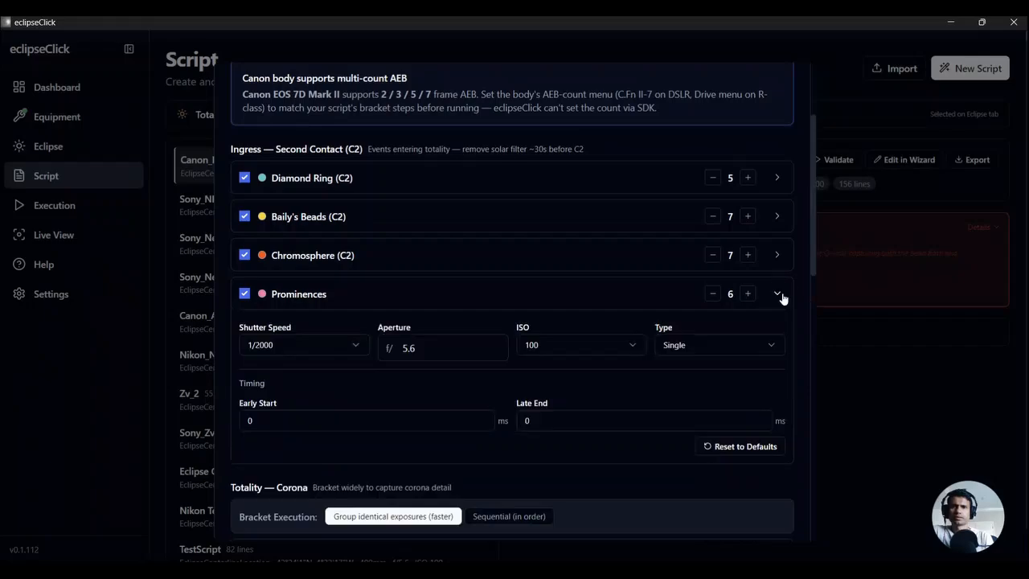
{"action": "left_click", "coordinate": [777, 294]}
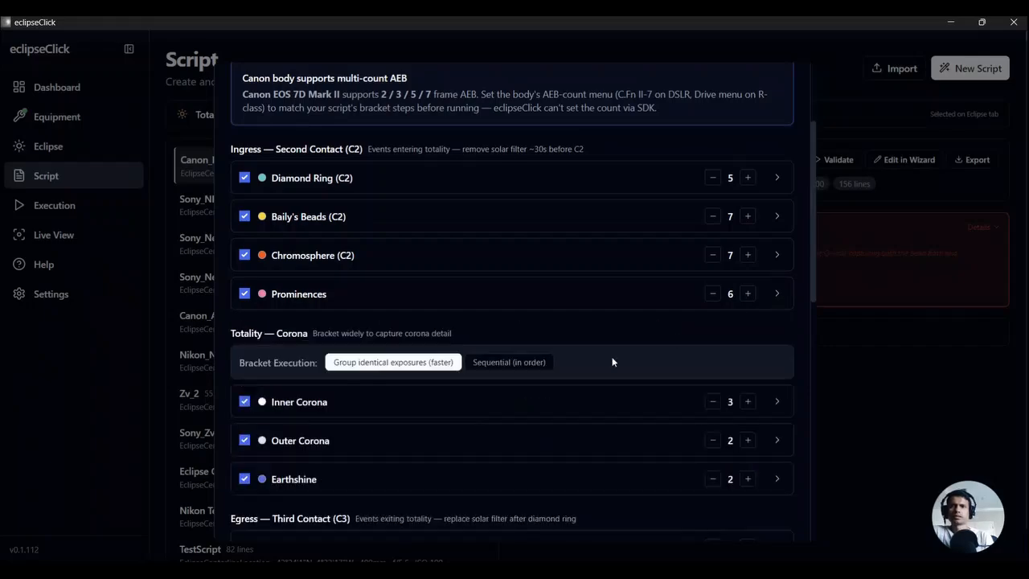
- Examine the Inner Corona capture's bracket preset, coverage shutter speeds and execution method, and collapse its settings
{"action": "scroll", "coordinate": [613, 362], "scroll_direction": "down", "scroll_amount": 2}
{"action": "left_click", "coordinate": [778, 268]}
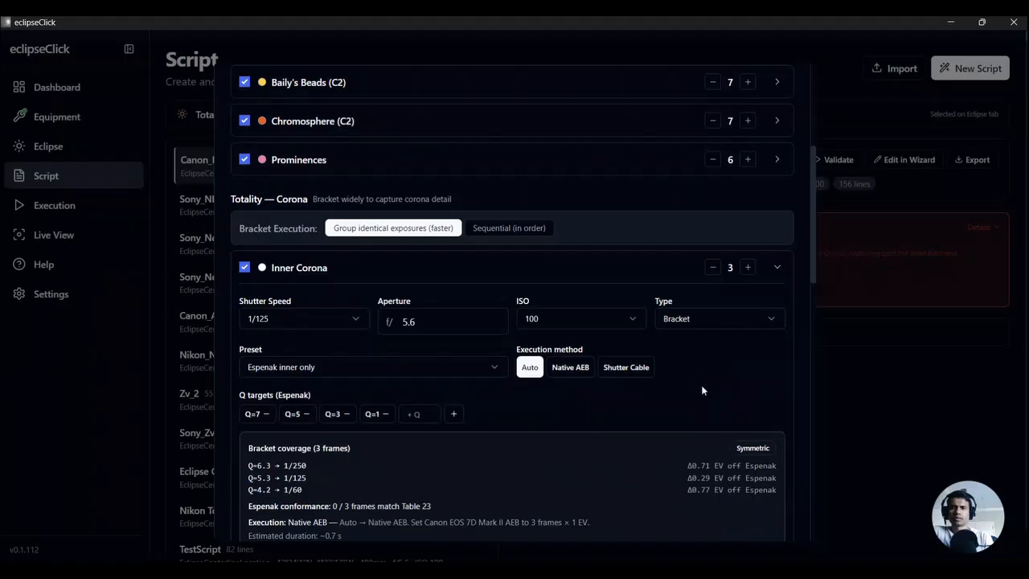
{"action": "scroll", "coordinate": [702, 391], "scroll_direction": "down", "scroll_amount": 2}
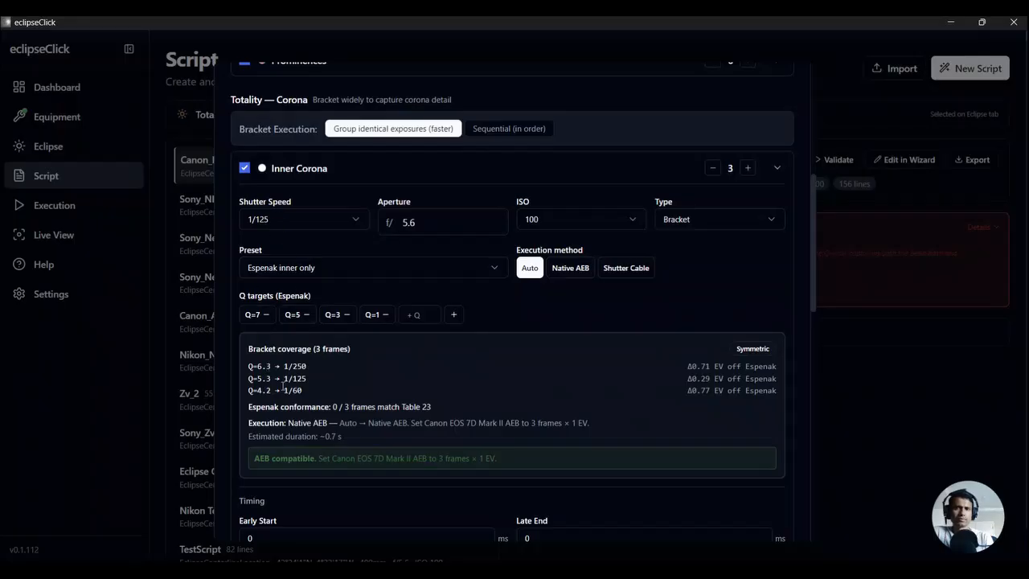
{"action": "left_click_drag", "start_coordinate": [279, 366], "coordinate": [327, 391]}
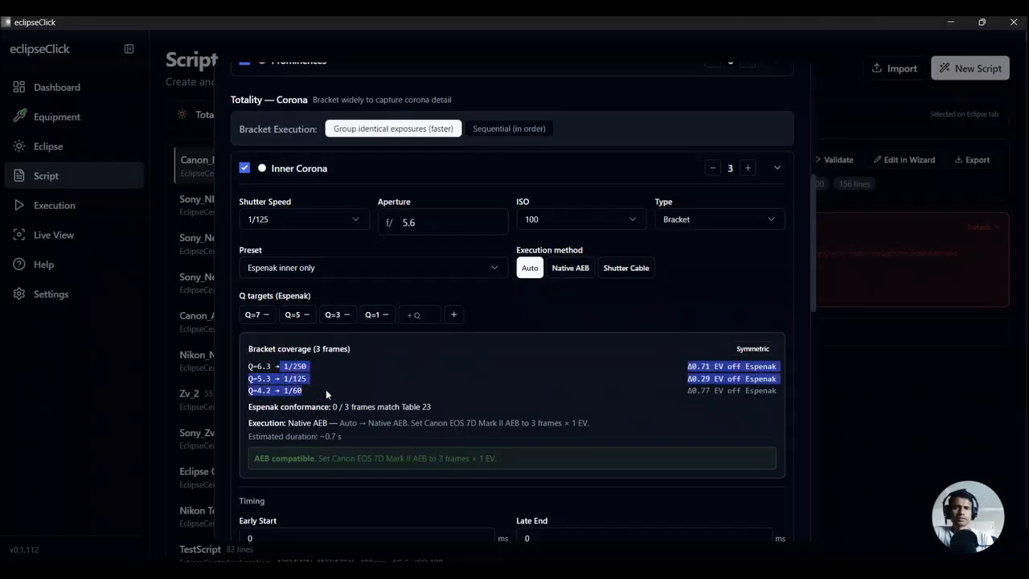
{"action": "left_click", "coordinate": [325, 389]}
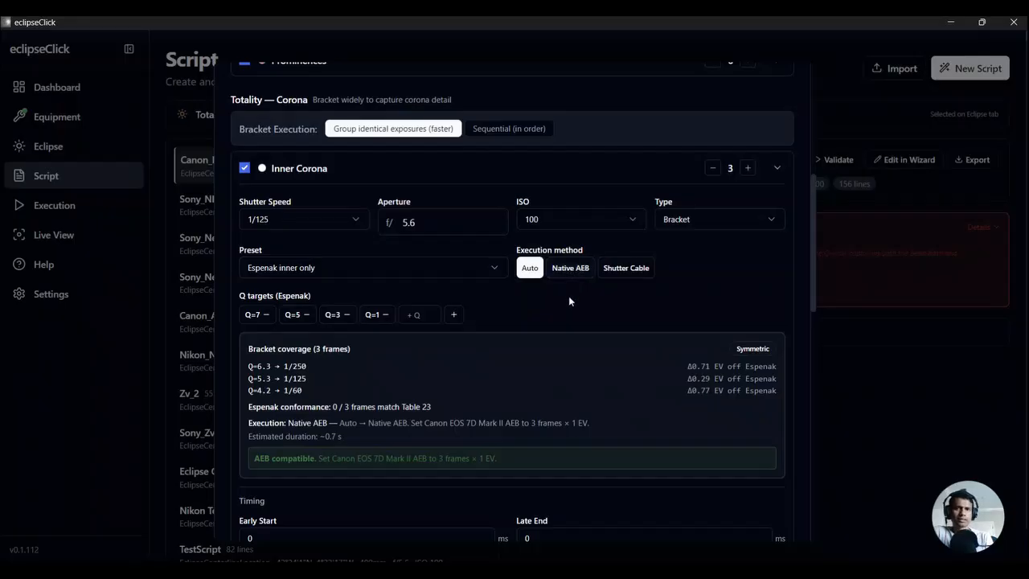
{"action": "scroll", "coordinate": [640, 313], "scroll_direction": "down", "scroll_amount": 1}
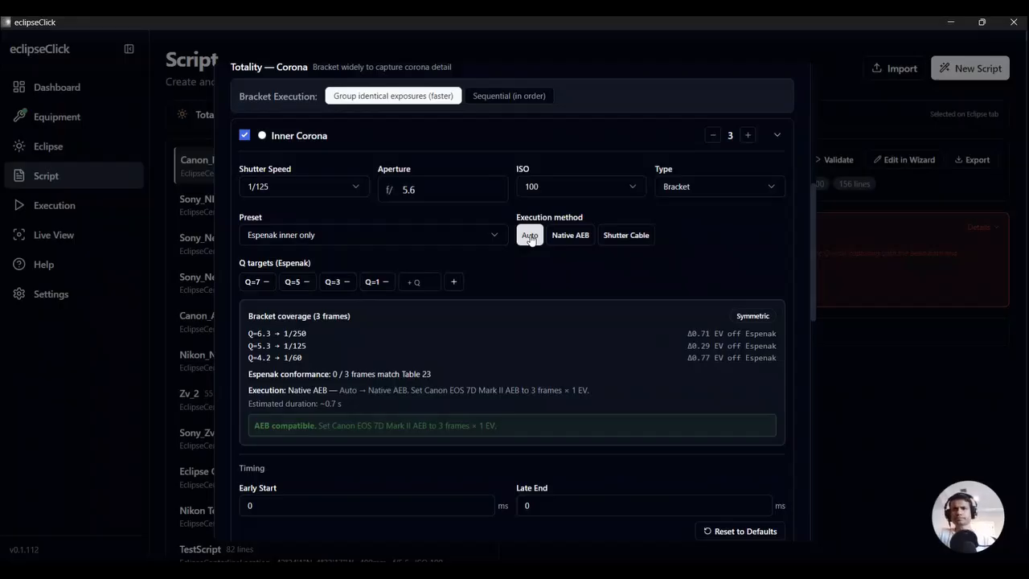
{"action": "left_click", "coordinate": [777, 138]}
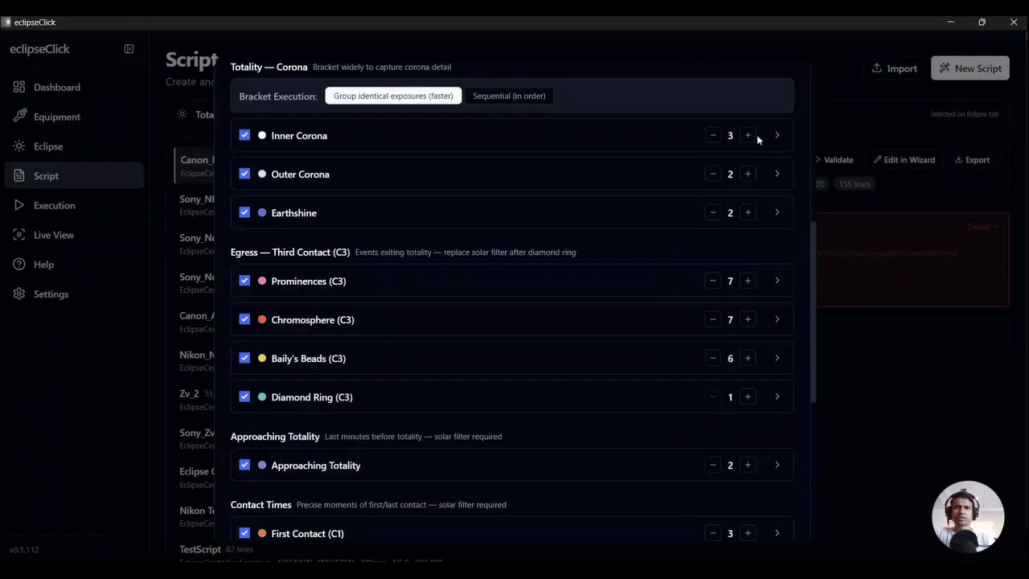
- Review the Outer Corona capture's bracket coverage and timing, raise its capture count to 3, and collapse its settings
{"action": "left_click", "coordinate": [777, 175]}
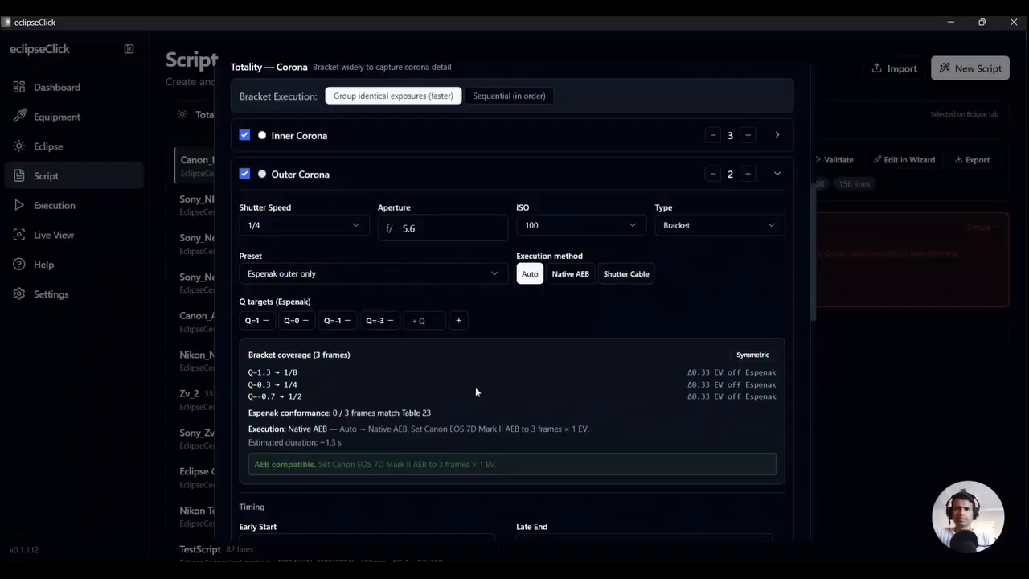
{"action": "scroll", "coordinate": [475, 391], "scroll_direction": "down", "scroll_amount": 3}
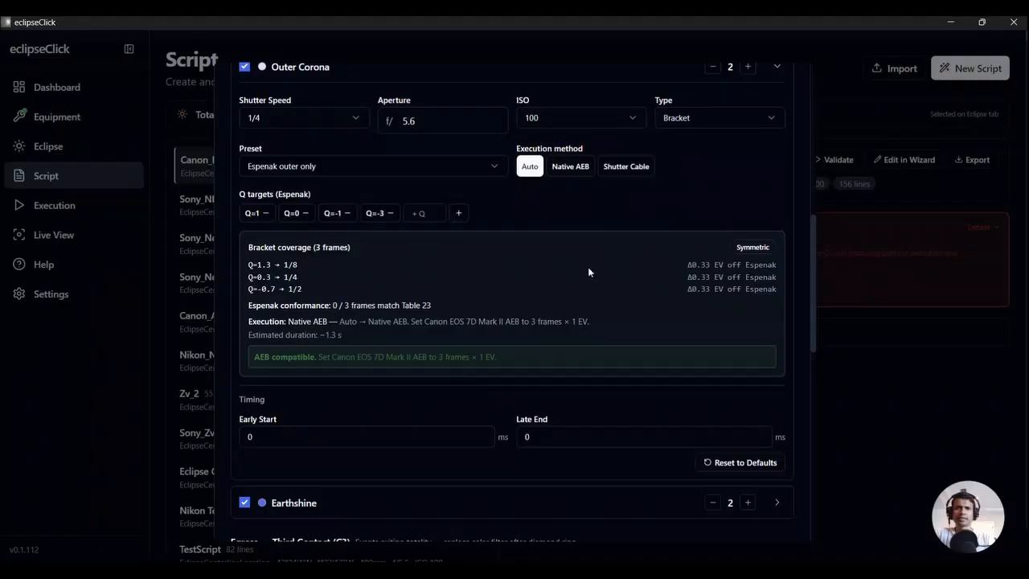
{"action": "scroll", "coordinate": [620, 290], "scroll_direction": "up", "scroll_amount": 1}
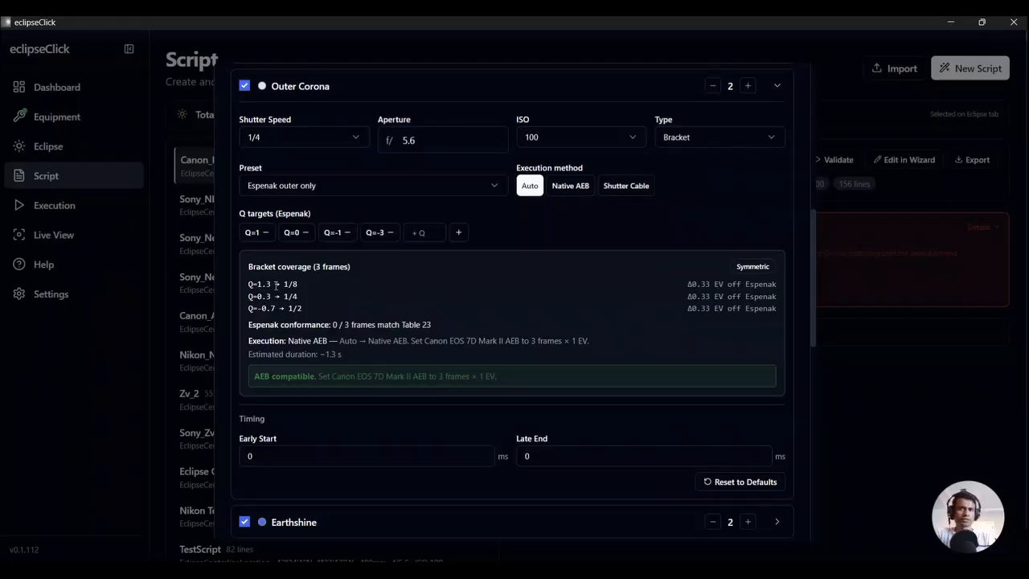
{"action": "left_click_drag", "start_coordinate": [276, 285], "coordinate": [326, 315]}
{"action": "left_click", "coordinate": [326, 315]}
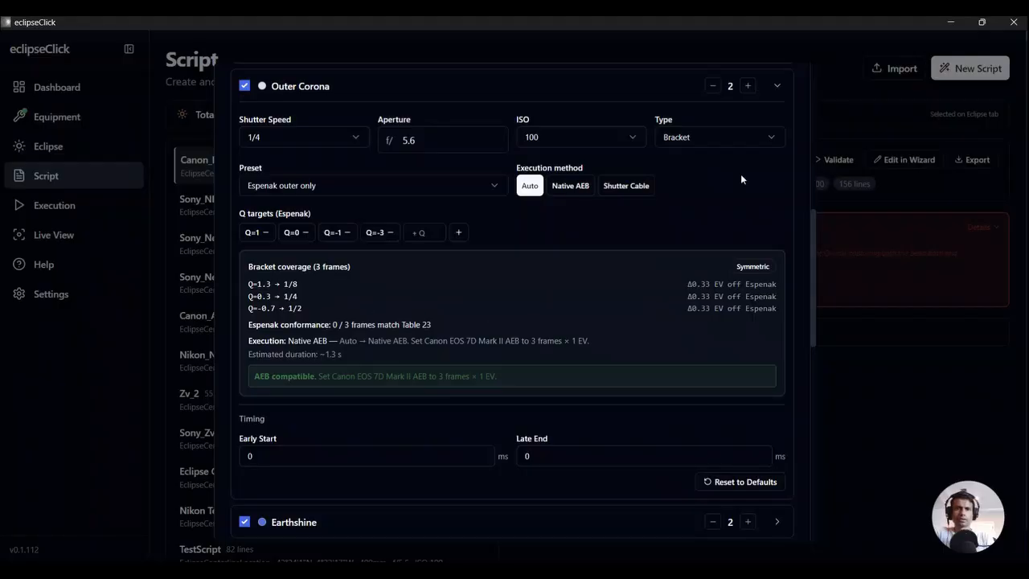
{"action": "left_click", "coordinate": [747, 86]}
{"action": "left_click", "coordinate": [777, 87]}
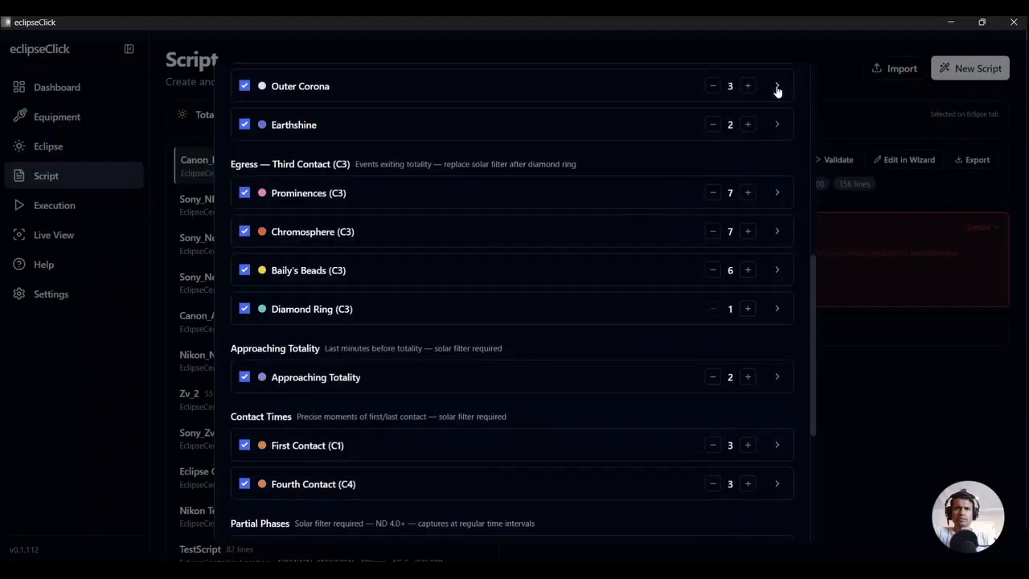
- Set the Earthshine capture's shutter speed to 4 and collapse its settings
{"action": "scroll", "coordinate": [622, 288], "scroll_direction": "down", "scroll_amount": 1}
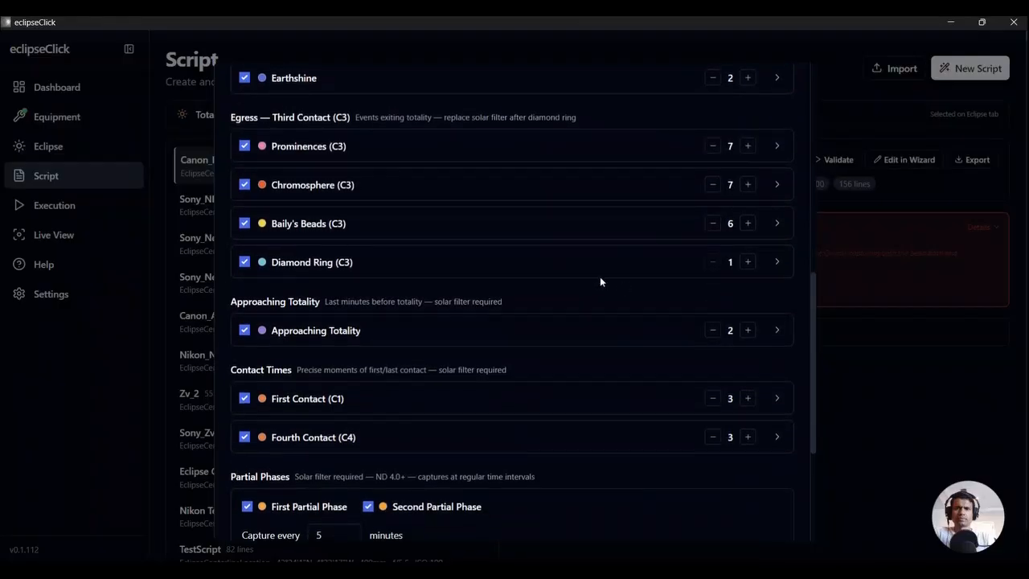
{"action": "scroll", "coordinate": [560, 259], "scroll_direction": "up", "scroll_amount": 1}
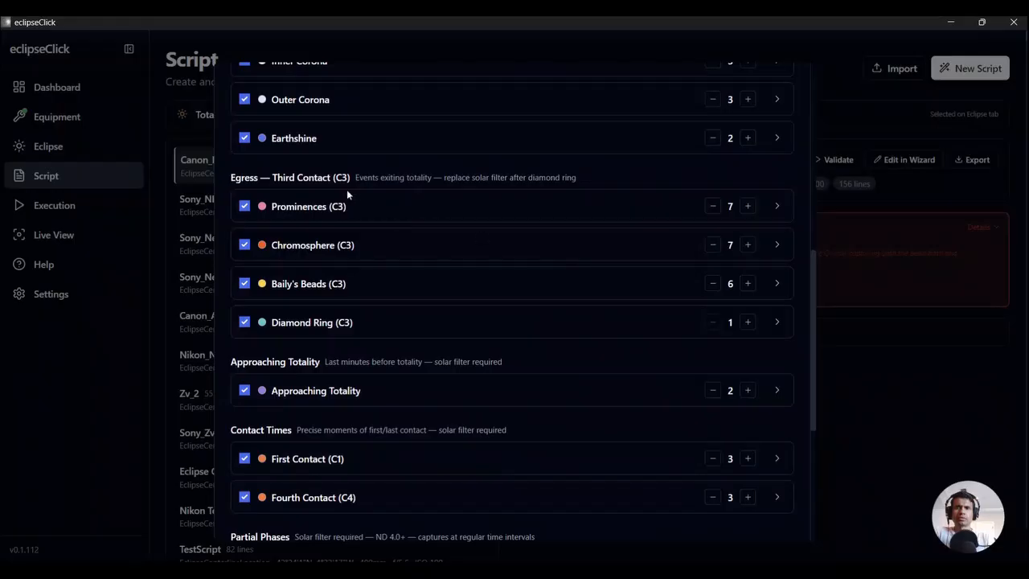
{"action": "scroll", "coordinate": [351, 189], "scroll_direction": "up", "scroll_amount": 1}
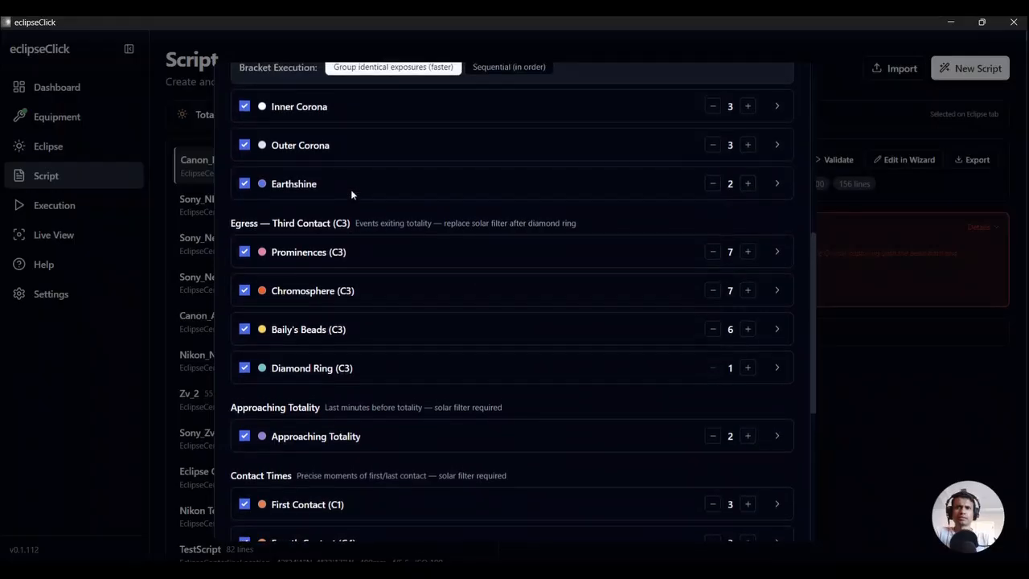
{"action": "left_click", "coordinate": [776, 185]}
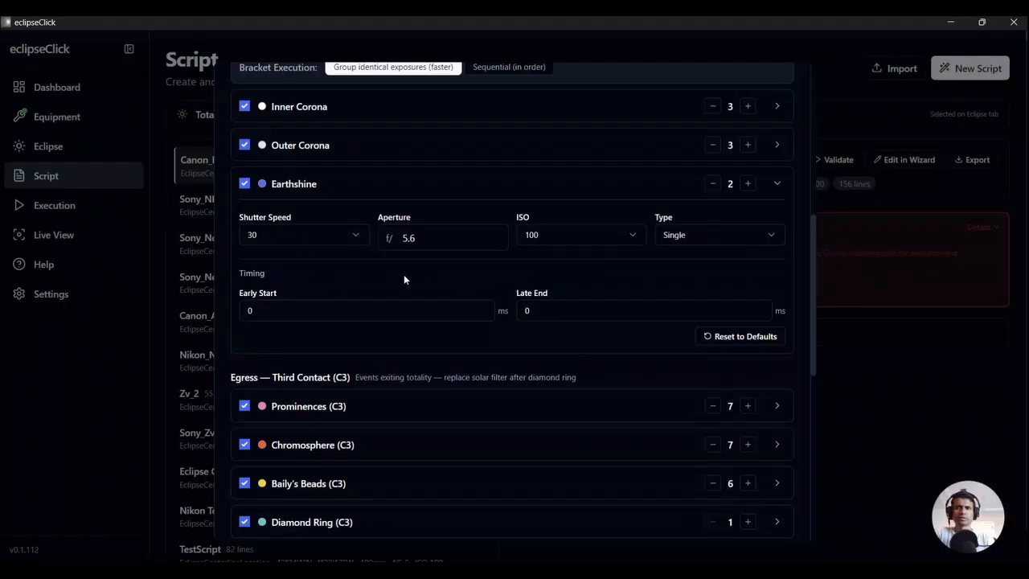
{"action": "left_click", "coordinate": [351, 241]}
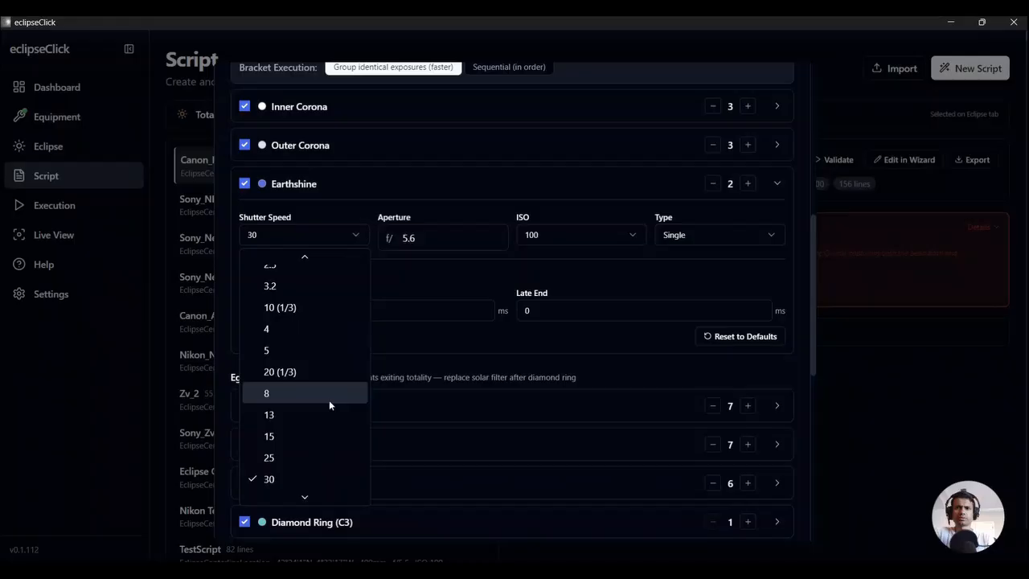
{"action": "scroll", "coordinate": [329, 400], "scroll_direction": "up", "scroll_amount": 2}
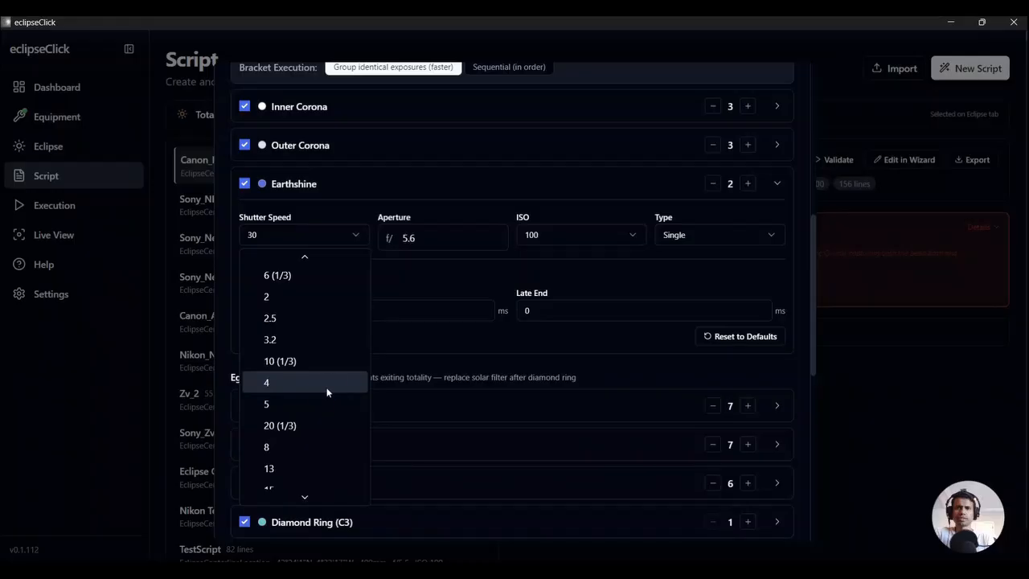
{"action": "left_click", "coordinate": [328, 391]}
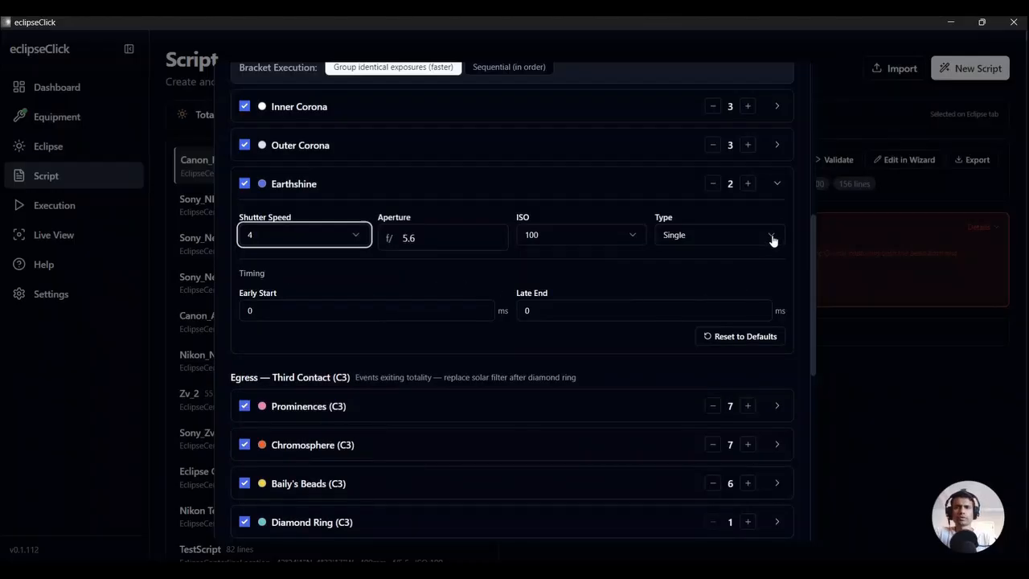
{"action": "left_click", "coordinate": [777, 186]}
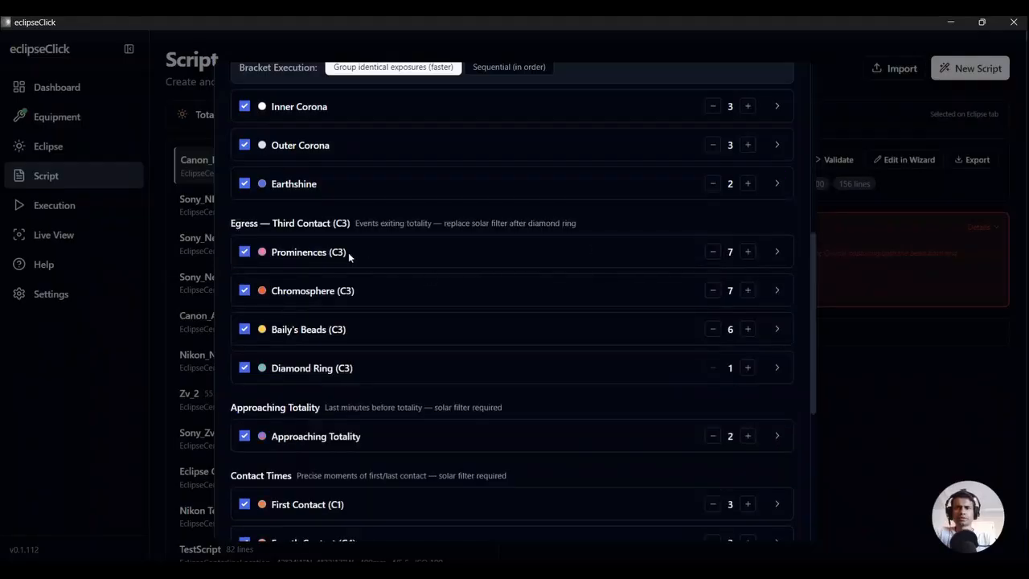
- Review the settings of the third-contact captures Prominences, Chromosphere and Baily's Beads in turn, collapsing each one
{"action": "left_click", "coordinate": [776, 252]}
{"action": "left_click", "coordinate": [777, 254]}
{"action": "left_click", "coordinate": [775, 292]}
{"action": "left_click", "coordinate": [776, 292]}
{"action": "left_click", "coordinate": [776, 329]}
{"action": "left_click", "coordinate": [773, 328]}
- Try a count of 2 for Diamond Ring (C3), check its capture types, return the count to 1, and examine its bracket settings
{"action": "left_click", "coordinate": [748, 368]}
{"action": "left_click", "coordinate": [778, 369]}
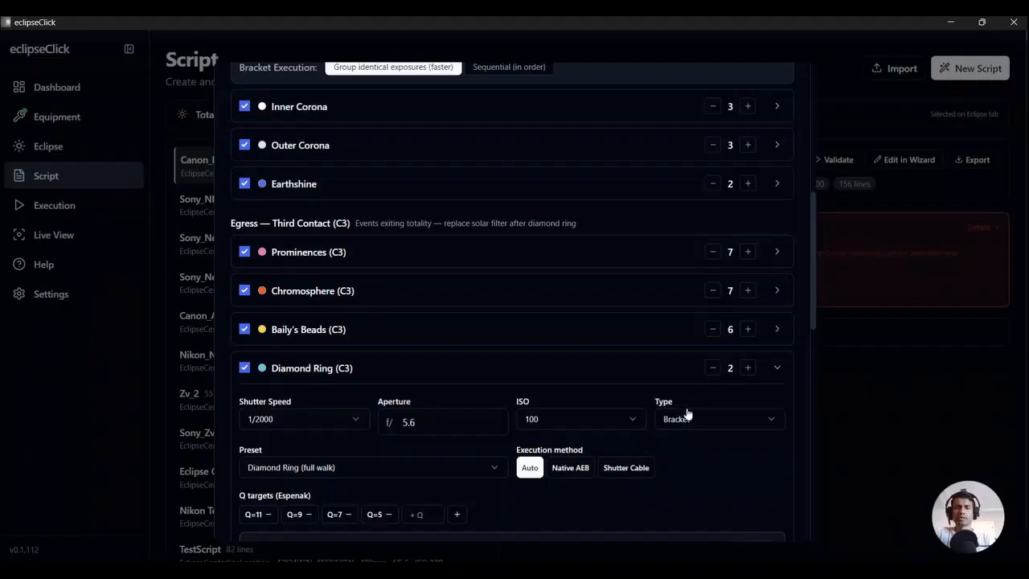
{"action": "scroll", "coordinate": [682, 455], "scroll_direction": "up", "scroll_amount": 1}
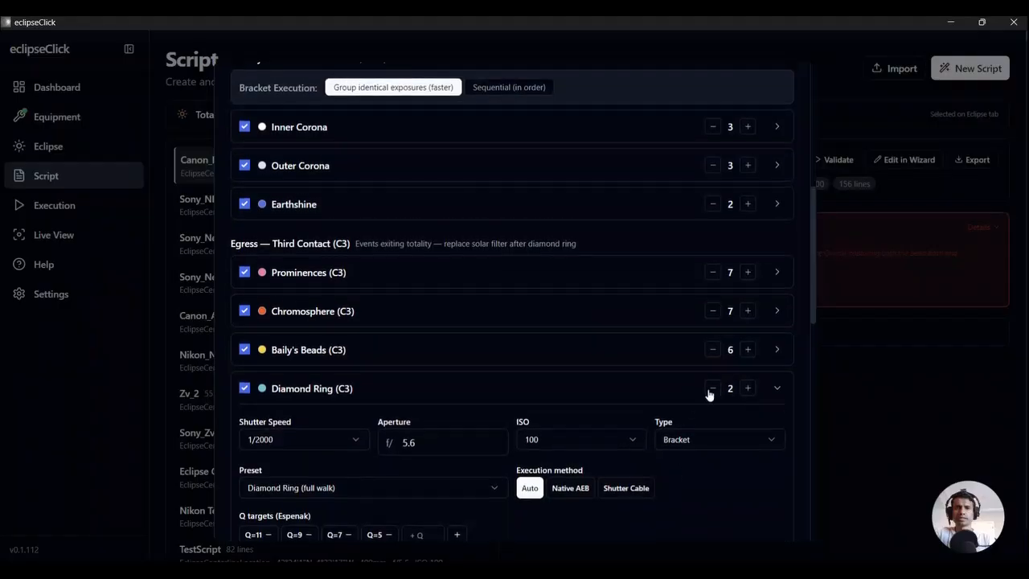
{"action": "left_click", "coordinate": [696, 442]}
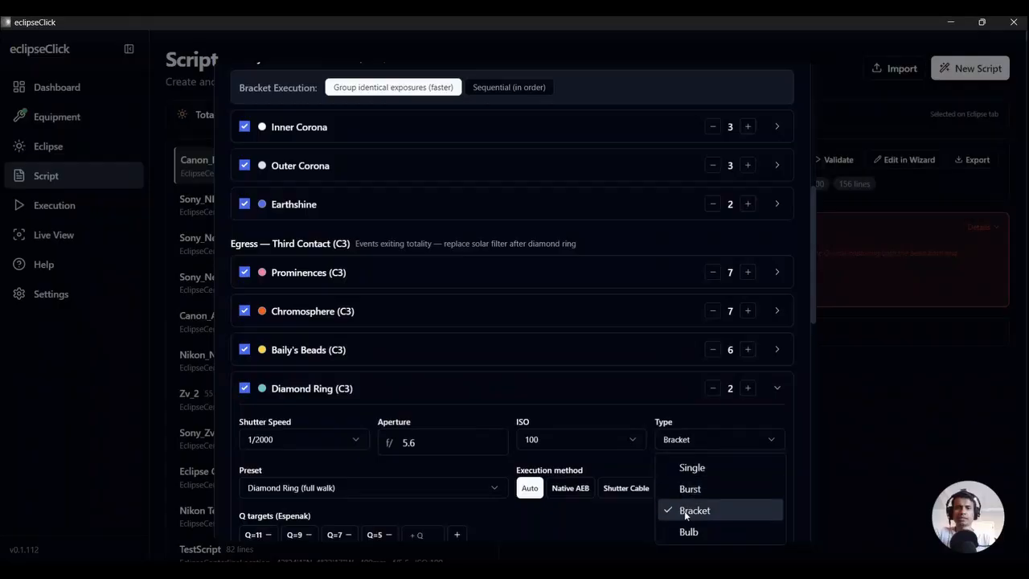
{"action": "left_click", "coordinate": [622, 517]}
{"action": "scroll", "coordinate": [623, 518], "scroll_direction": "down", "scroll_amount": 3}
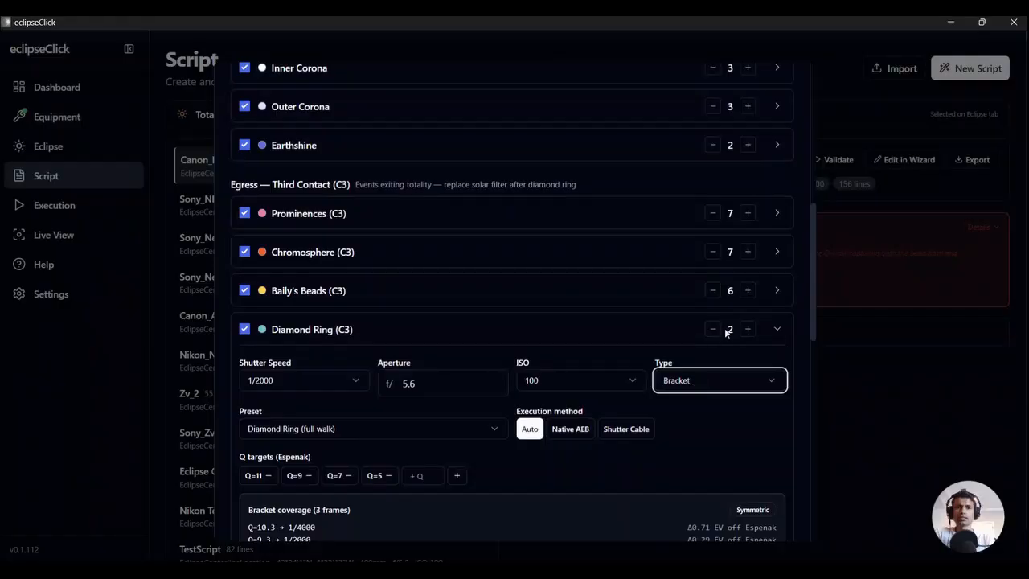
{"action": "left_click", "coordinate": [712, 329]}
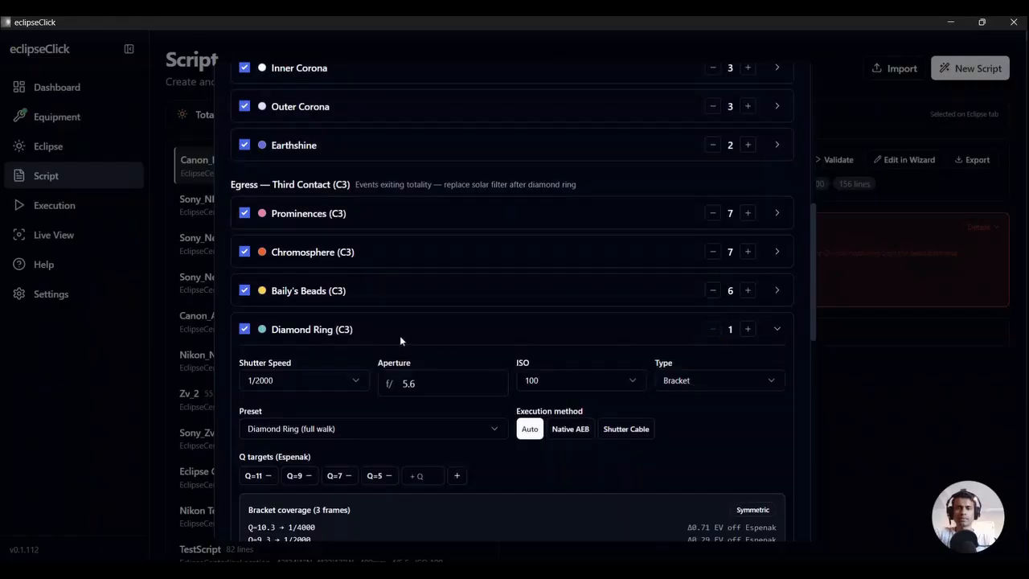
{"action": "scroll", "coordinate": [374, 474], "scroll_direction": "down", "scroll_amount": 2}
{"action": "scroll", "coordinate": [363, 486], "scroll_direction": "down", "scroll_amount": 1}
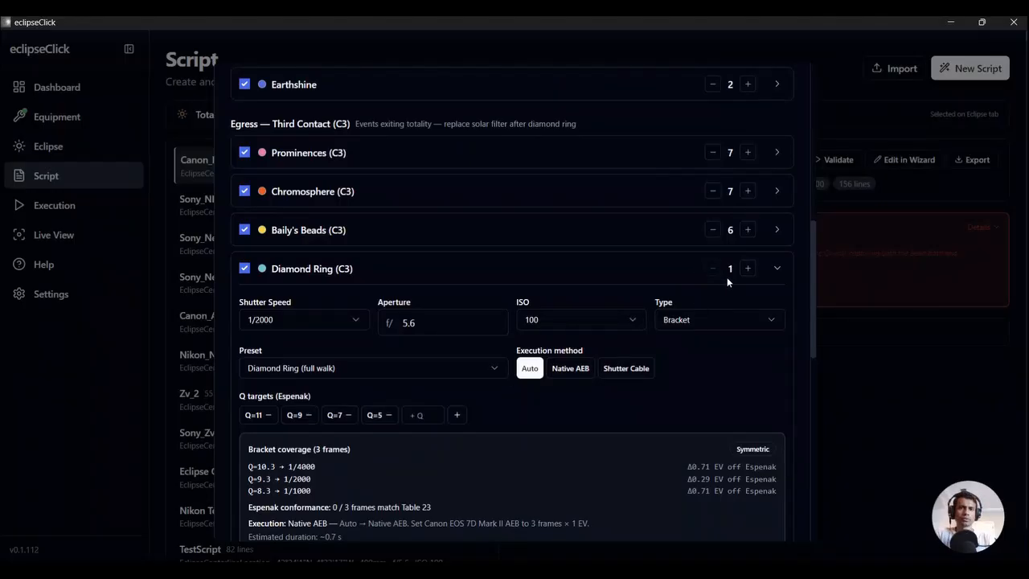
- Set the capture count to 2 for Diamond Ring (C3) and 3 for Diamond Ring (C2)
{"action": "left_click", "coordinate": [749, 269]}
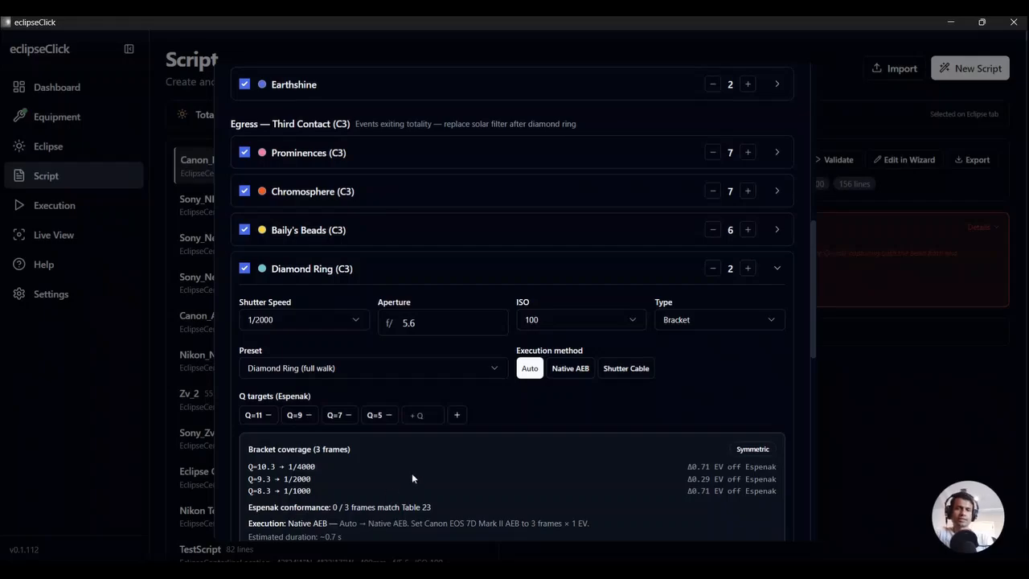
{"action": "scroll", "coordinate": [497, 362], "scroll_direction": "up", "scroll_amount": 2}
{"action": "scroll", "coordinate": [497, 361], "scroll_direction": "up", "scroll_amount": 5}
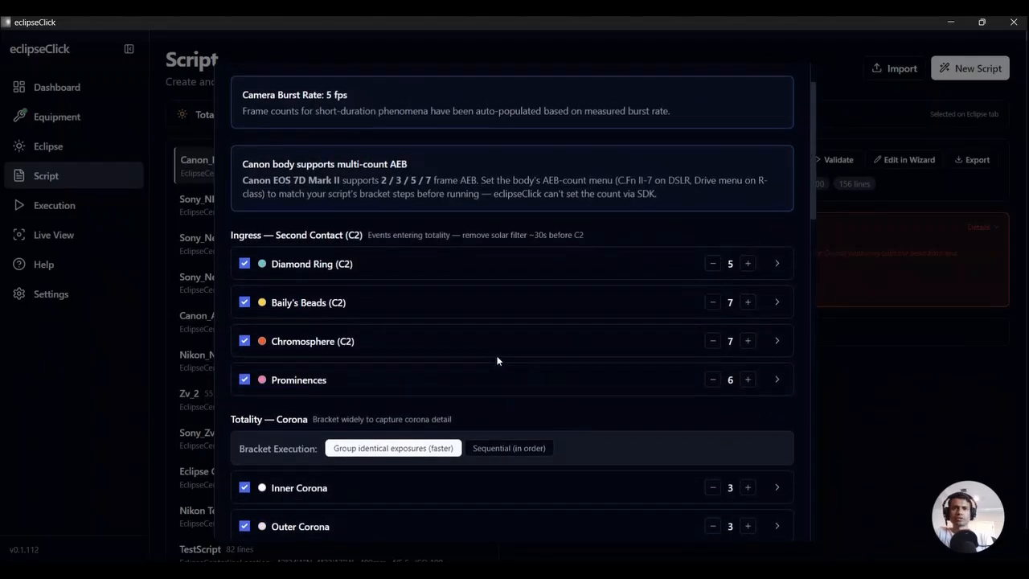
{"action": "left_click", "coordinate": [776, 263]}
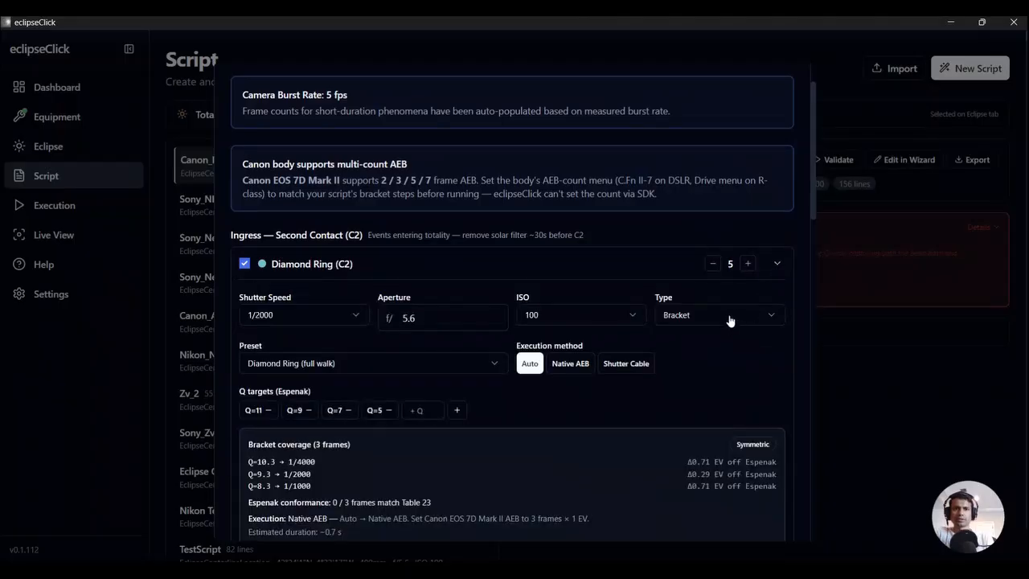
{"action": "left_click", "coordinate": [712, 263]}
{"action": "left_click", "coordinate": [712, 264]}
{"action": "left_click", "coordinate": [713, 264]}
{"action": "left_click", "coordinate": [747, 267]}
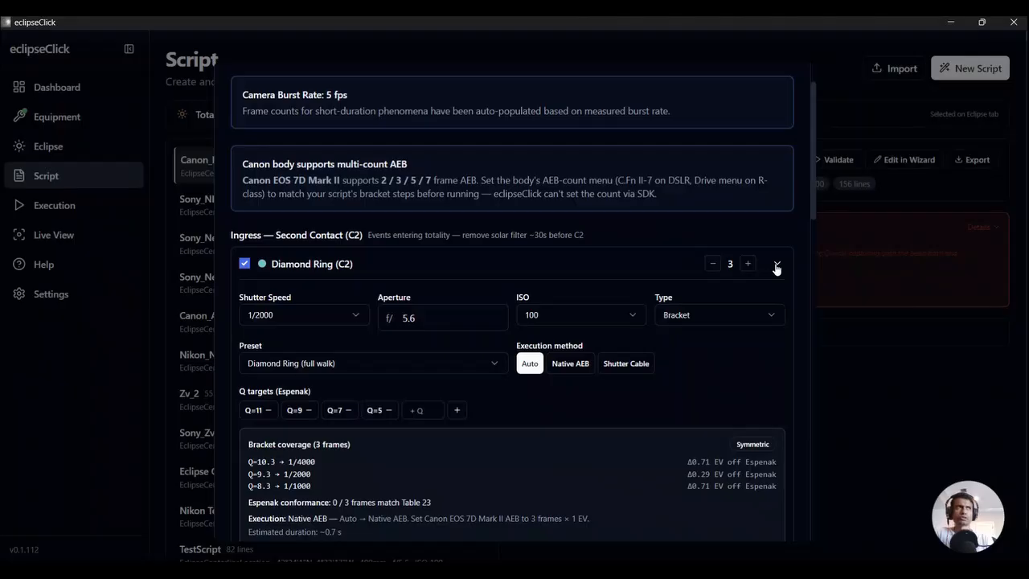
{"action": "left_click", "coordinate": [777, 266]}
- Review the exposure and timing settings of the Approaching Totality phase
{"action": "scroll", "coordinate": [777, 267], "scroll_direction": "down", "scroll_amount": 5}
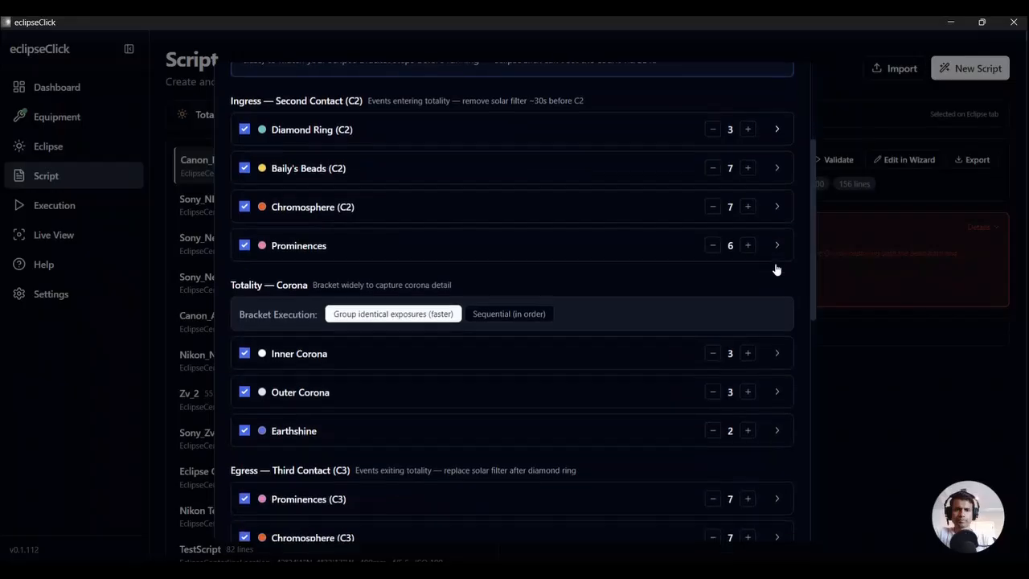
{"action": "scroll", "coordinate": [777, 267], "scroll_direction": "down", "scroll_amount": 2}
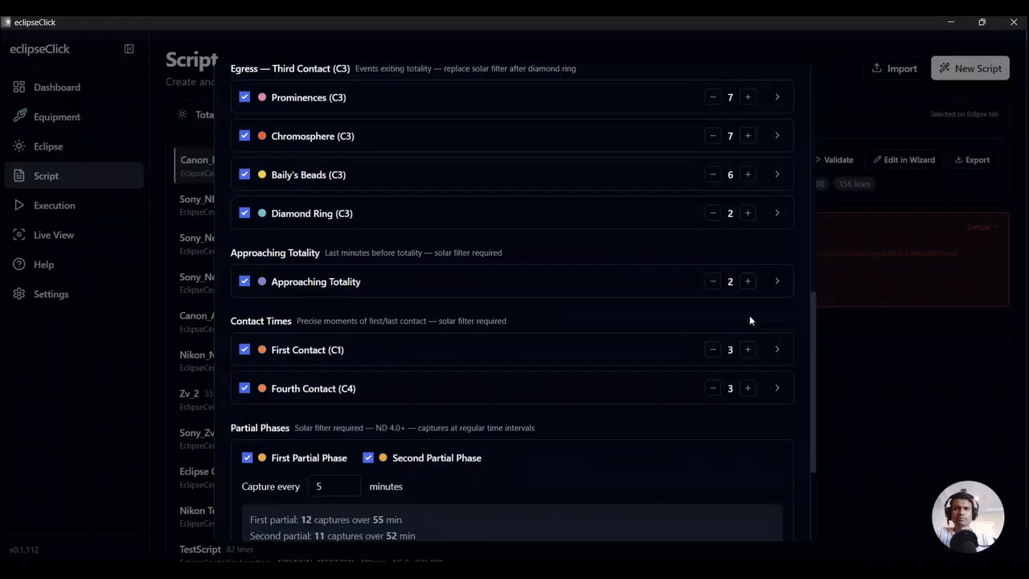
{"action": "left_click", "coordinate": [778, 282]}
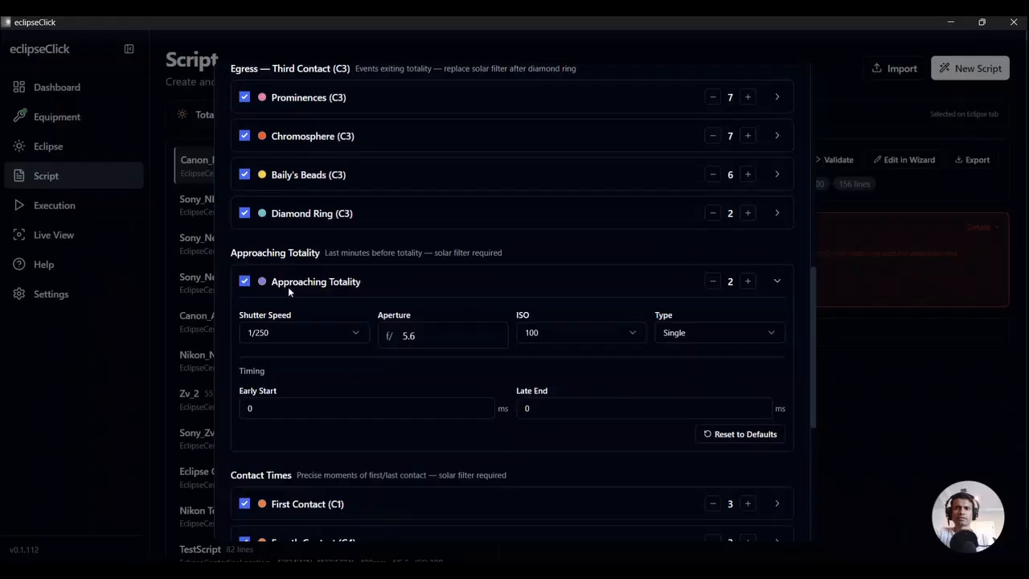
{"action": "left_click", "coordinate": [778, 282]}
- Check the partial-phase capture interval and generate the capture timeline
{"action": "scroll", "coordinate": [780, 292], "scroll_direction": "down", "scroll_amount": 3}
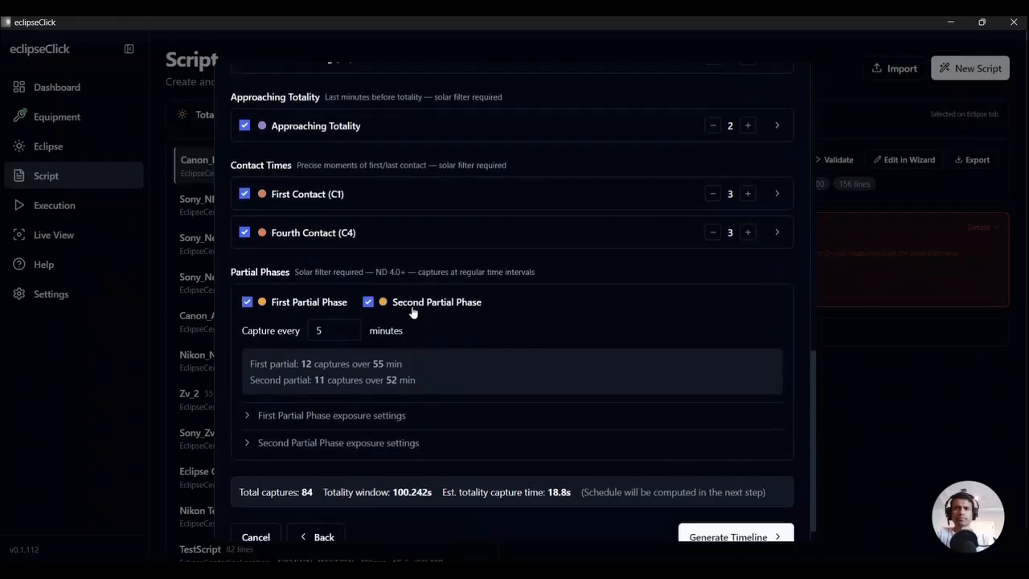
{"action": "left_click", "coordinate": [321, 331]}
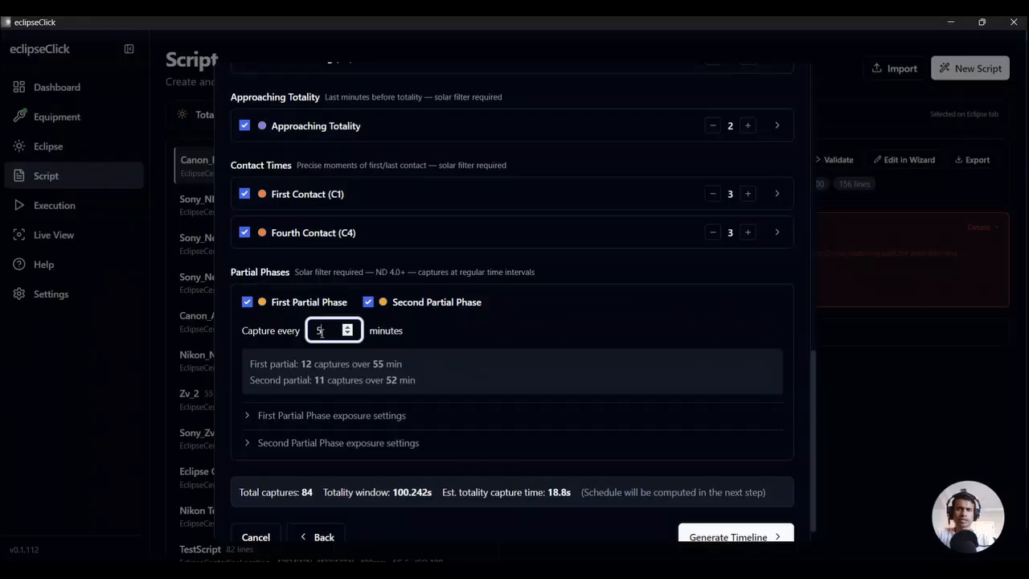
{"action": "left_click", "coordinate": [321, 333]}
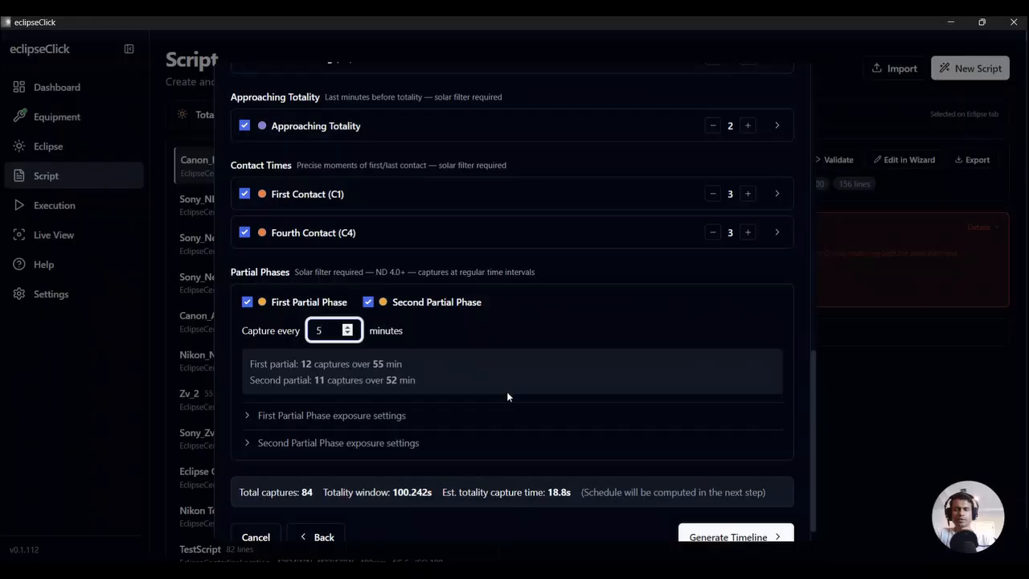
{"action": "scroll", "coordinate": [507, 391], "scroll_direction": "down", "scroll_amount": 1}
{"action": "left_click", "coordinate": [717, 517]}
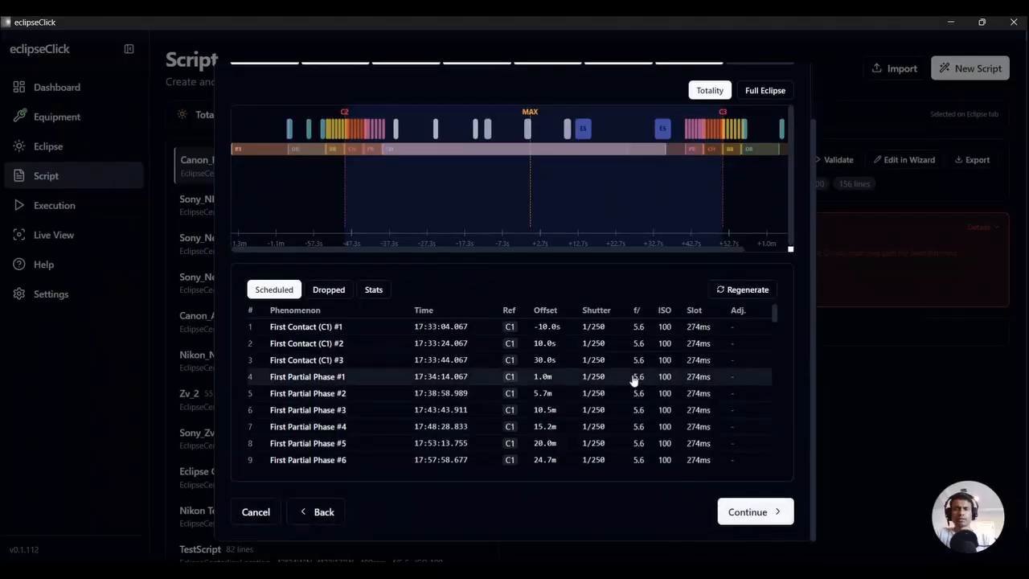
- Inspect the capture timeline in both the Totality and Full Eclipse views, including details of individual captures
{"action": "scroll", "coordinate": [474, 143], "scroll_direction": "up", "scroll_amount": 2}
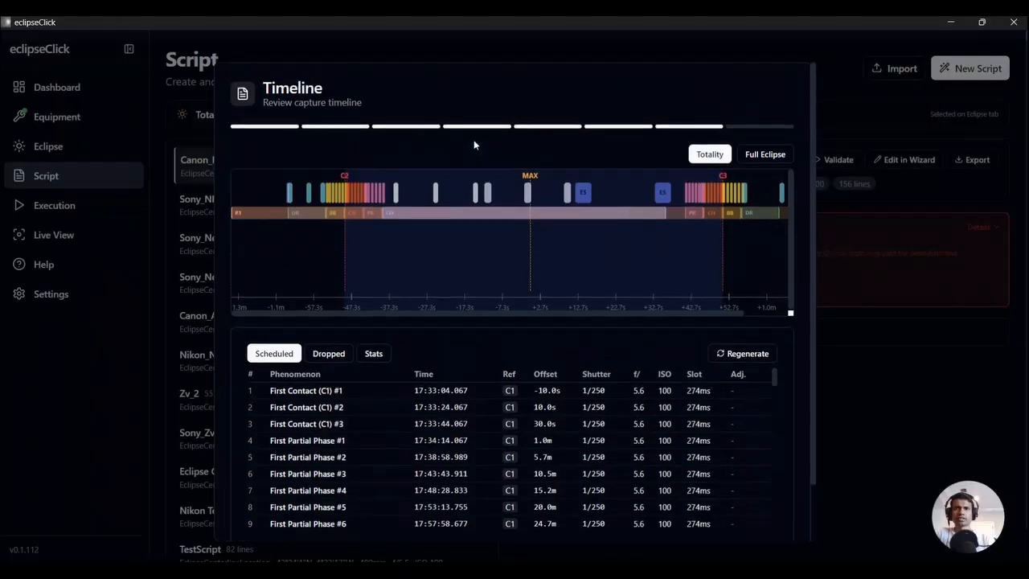
{"action": "mouse_move", "coordinate": [375, 201]}
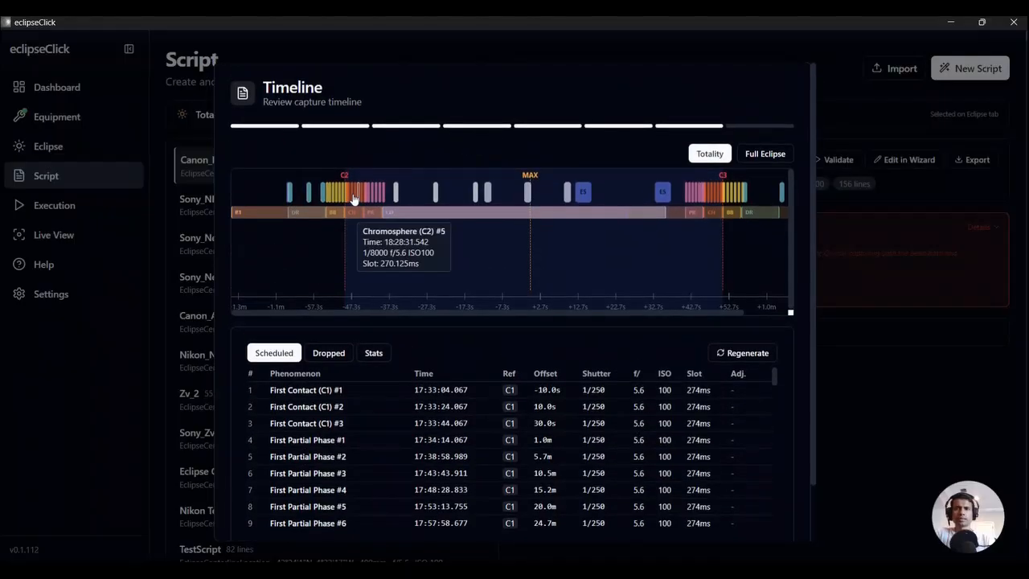
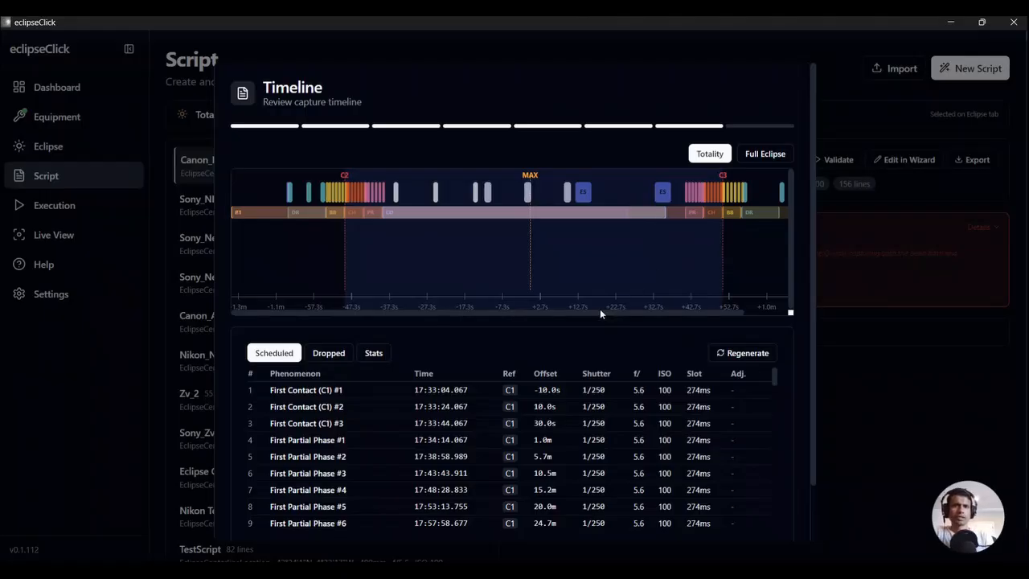
{"action": "left_click_drag", "start_coordinate": [601, 312], "coordinate": [558, 317]}
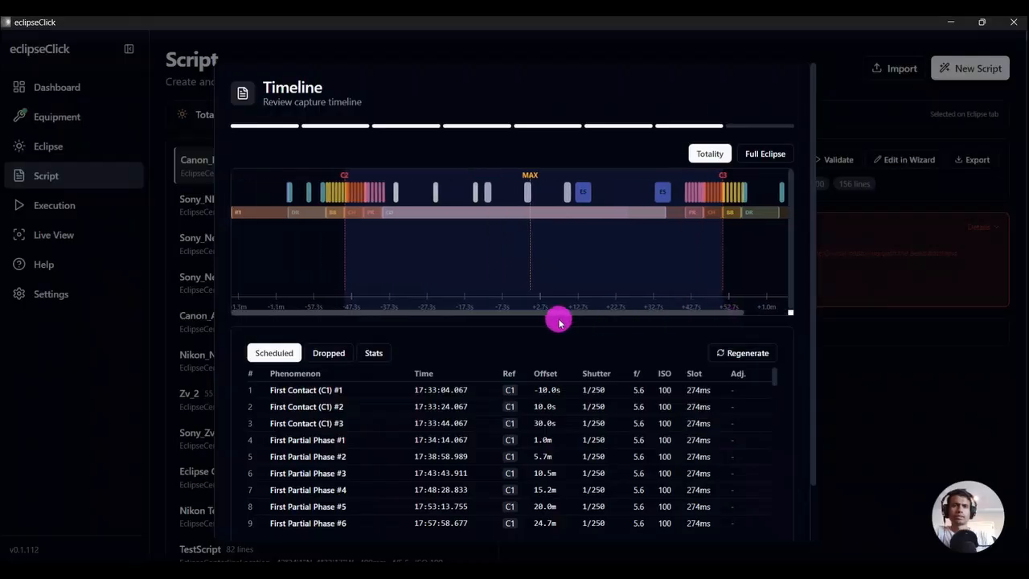
{"action": "left_click", "coordinate": [752, 158]}
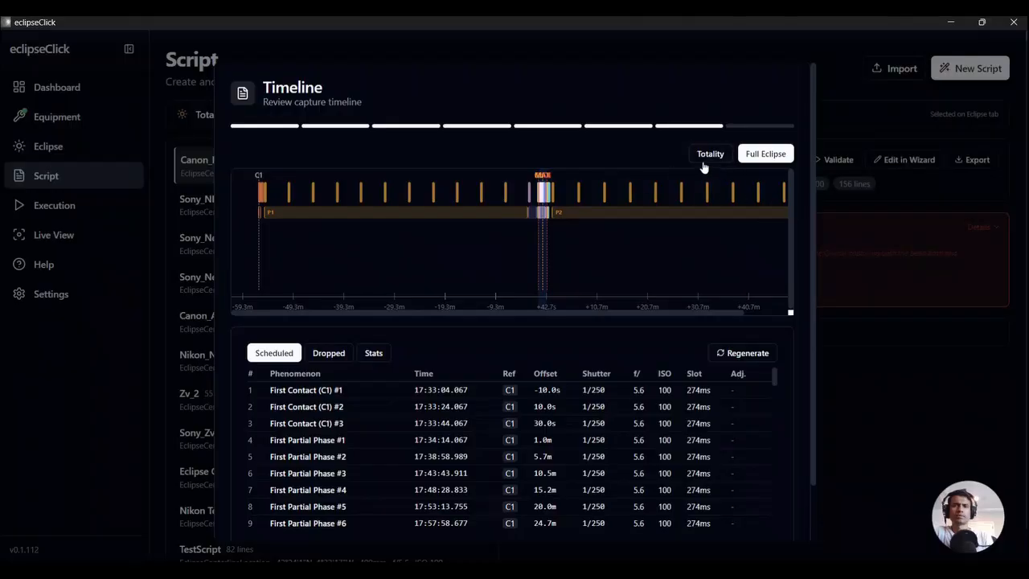
{"action": "mouse_move", "coordinate": [545, 207]}
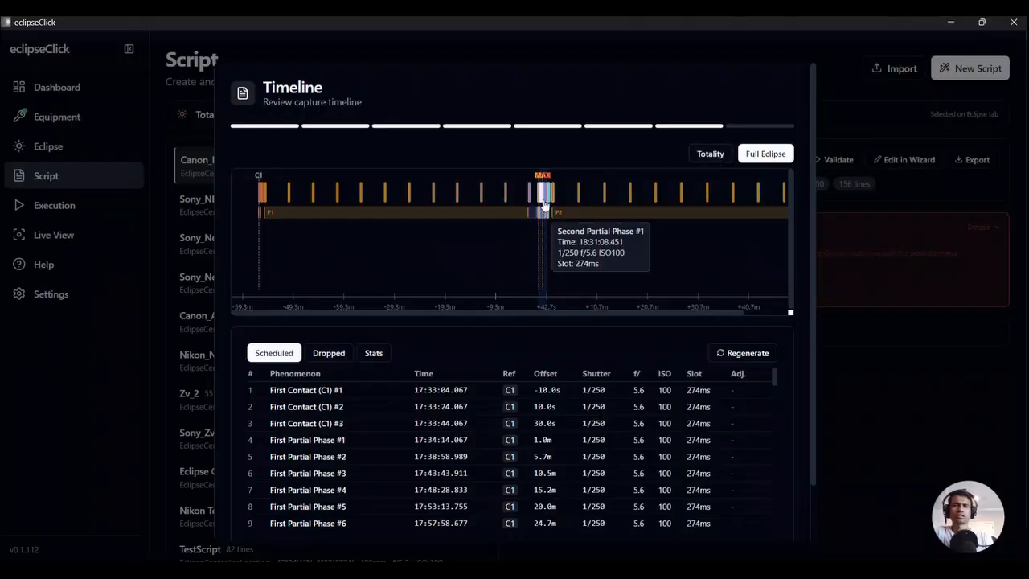
{"action": "left_click", "coordinate": [709, 157]}
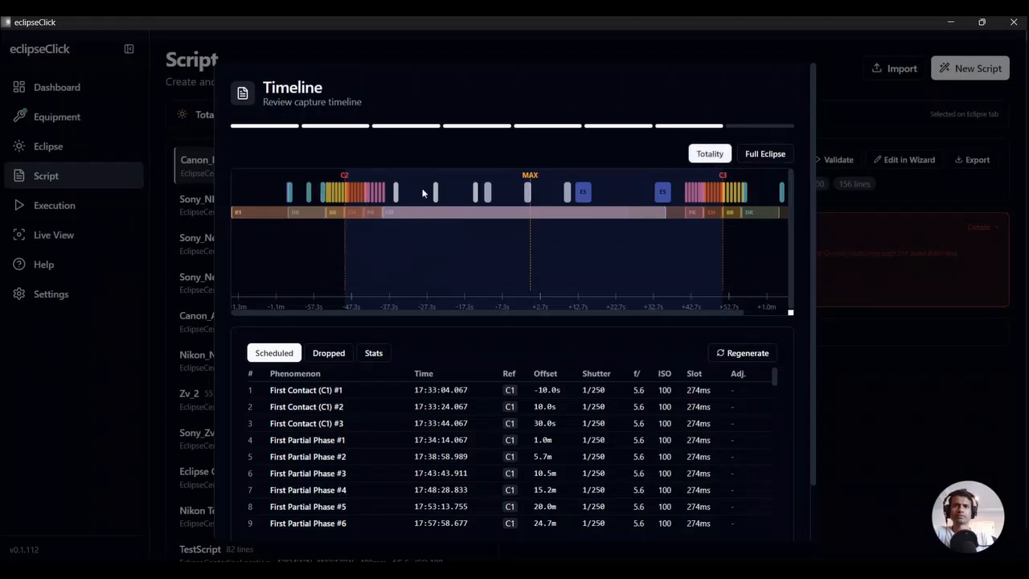
{"action": "mouse_move", "coordinate": [745, 193]}
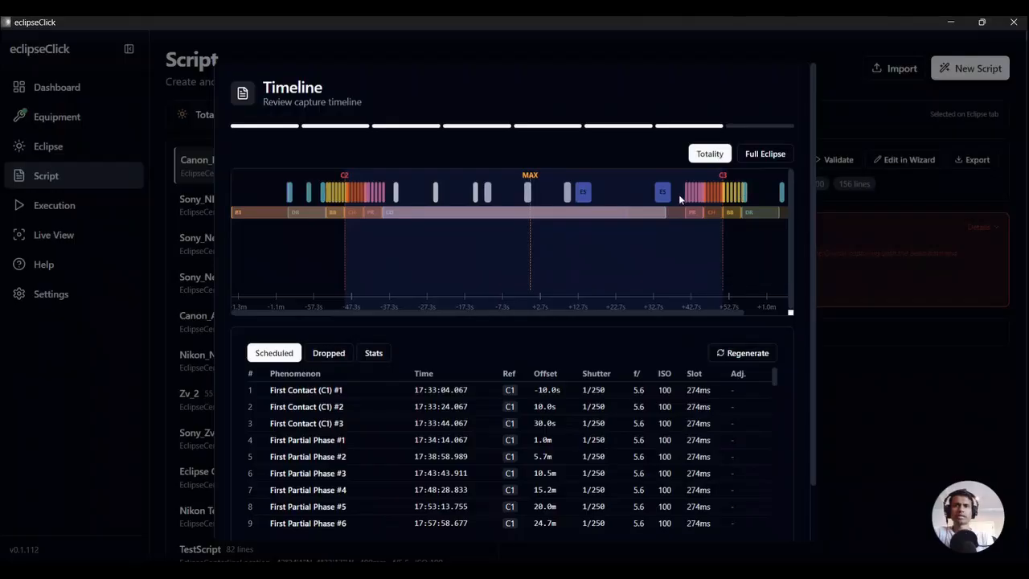
- Review the whole list of scheduled captures, including their times, offsets, slots and adjustments
{"action": "scroll", "coordinate": [588, 345], "scroll_direction": "down", "scroll_amount": 1}
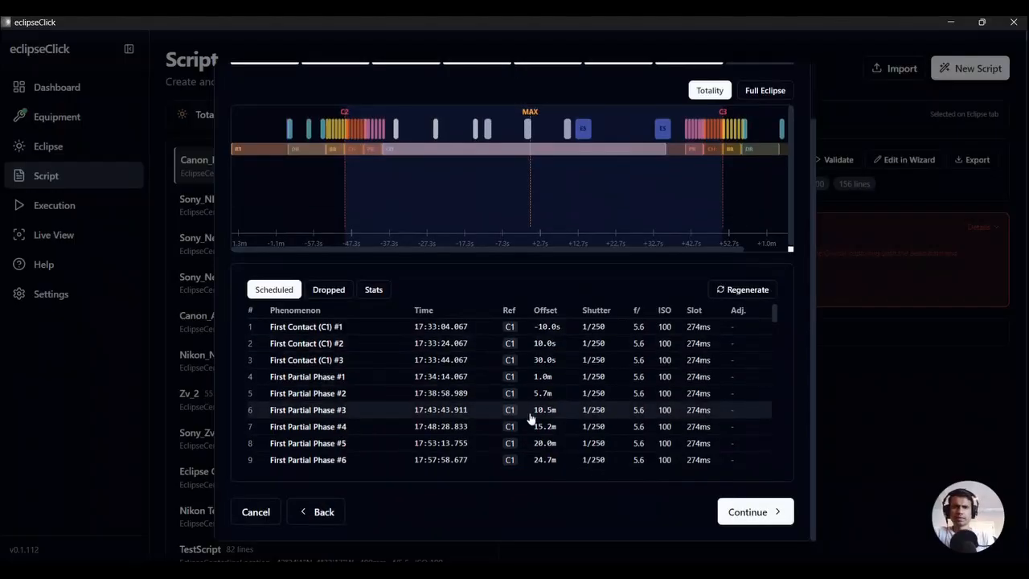
{"action": "scroll", "coordinate": [533, 418], "scroll_direction": "down", "scroll_amount": 3}
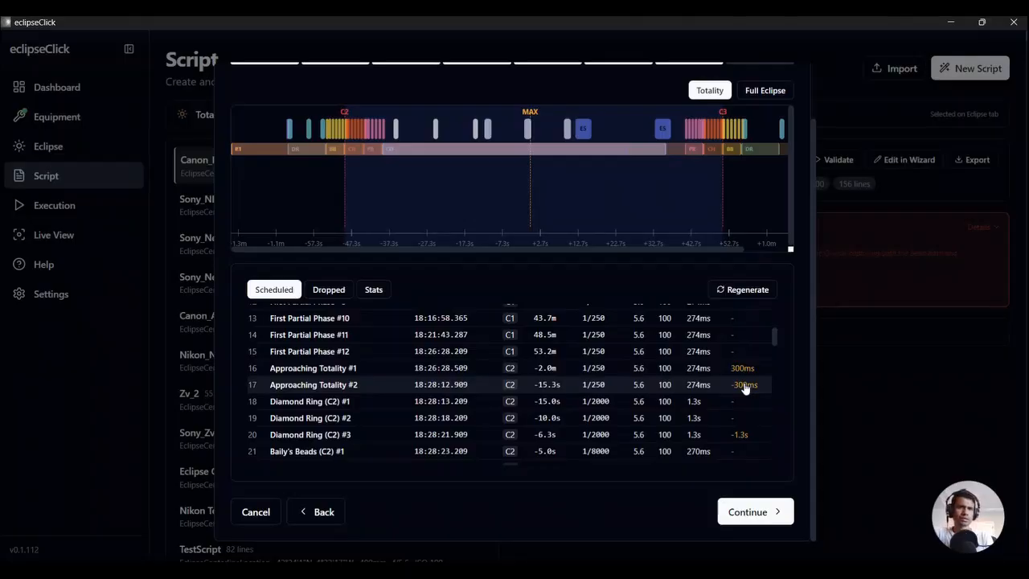
{"action": "scroll", "coordinate": [746, 387], "scroll_direction": "down", "scroll_amount": 1}
{"action": "scroll", "coordinate": [746, 389], "scroll_direction": "down", "scroll_amount": 2}
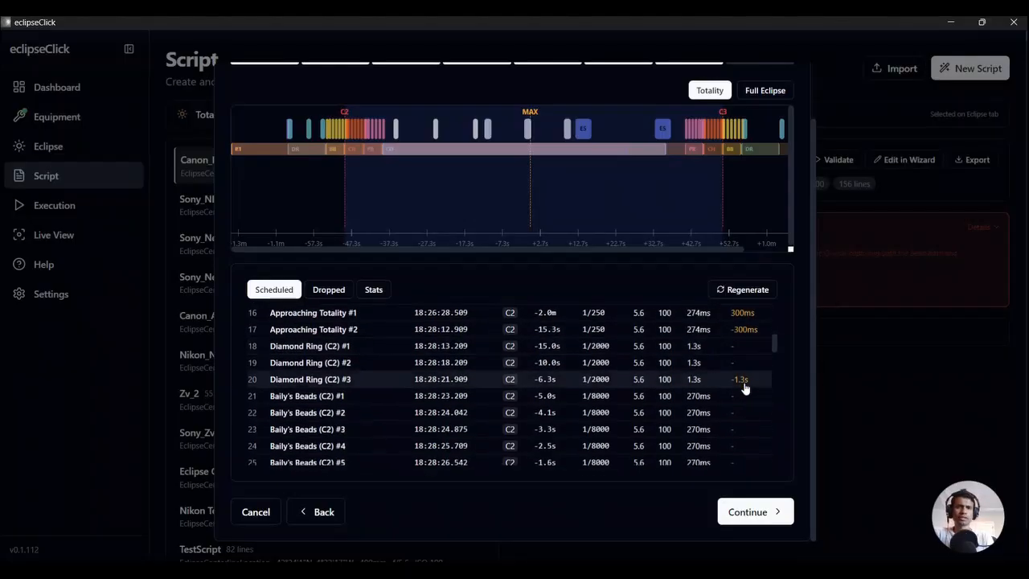
{"action": "scroll", "coordinate": [745, 389], "scroll_direction": "down", "scroll_amount": 6}
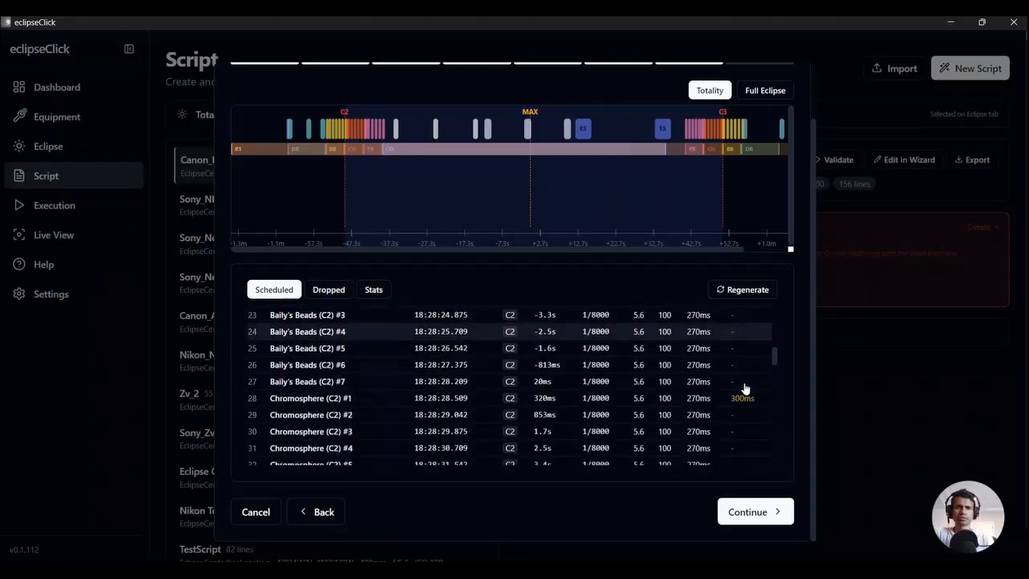
{"action": "scroll", "coordinate": [746, 388], "scroll_direction": "down", "scroll_amount": 14}
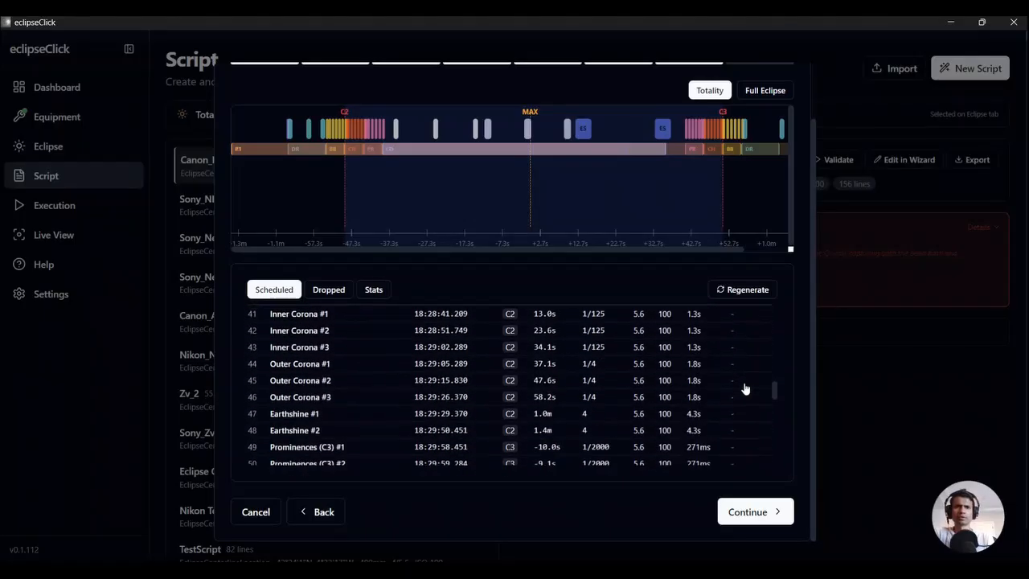
{"action": "scroll", "coordinate": [745, 388], "scroll_direction": "down", "scroll_amount": 10}
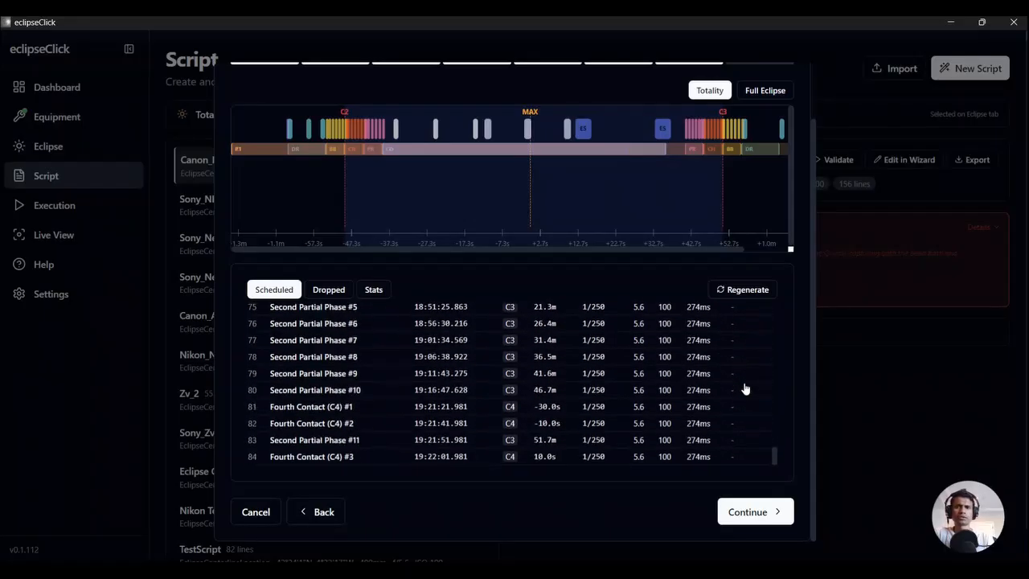
{"action": "scroll", "coordinate": [695, 406], "scroll_direction": "up", "scroll_amount": 20}
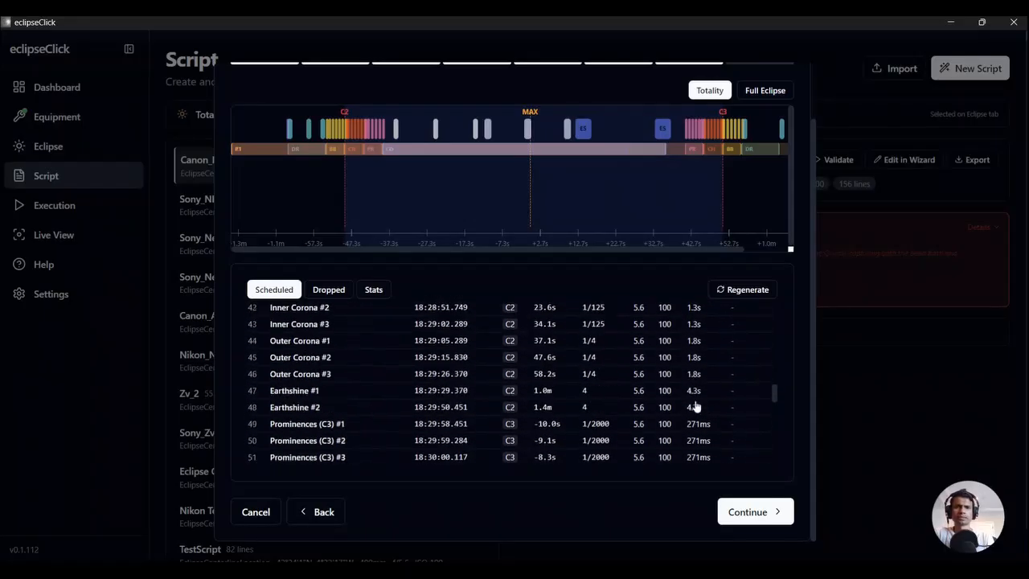
{"action": "scroll", "coordinate": [695, 406], "scroll_direction": "up", "scroll_amount": 4}
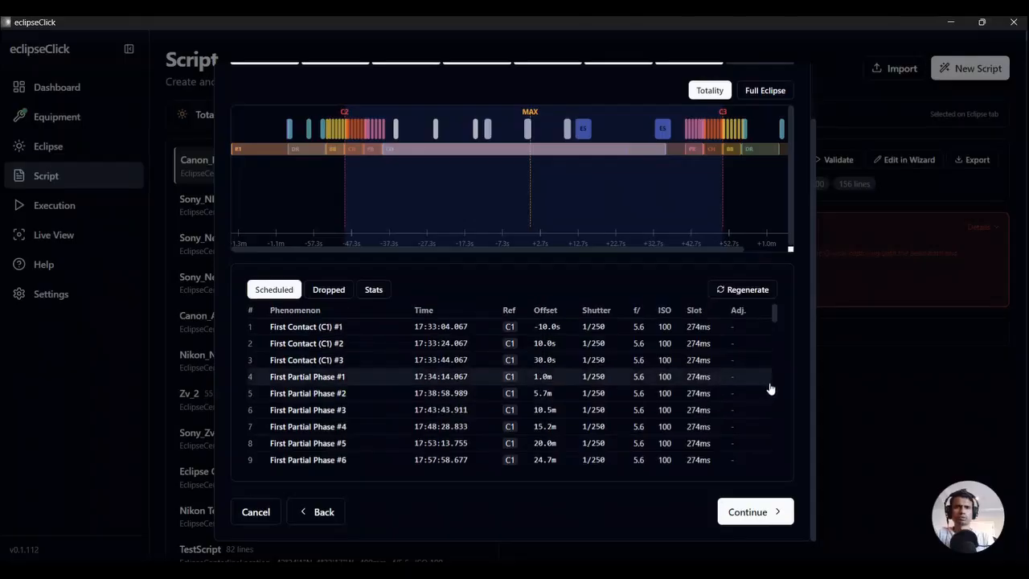
{"action": "scroll", "coordinate": [770, 389], "scroll_direction": "down", "scroll_amount": 1}
{"action": "scroll", "coordinate": [769, 388], "scroll_direction": "down", "scroll_amount": 20}
{"action": "scroll", "coordinate": [769, 388], "scroll_direction": "up", "scroll_amount": 20}
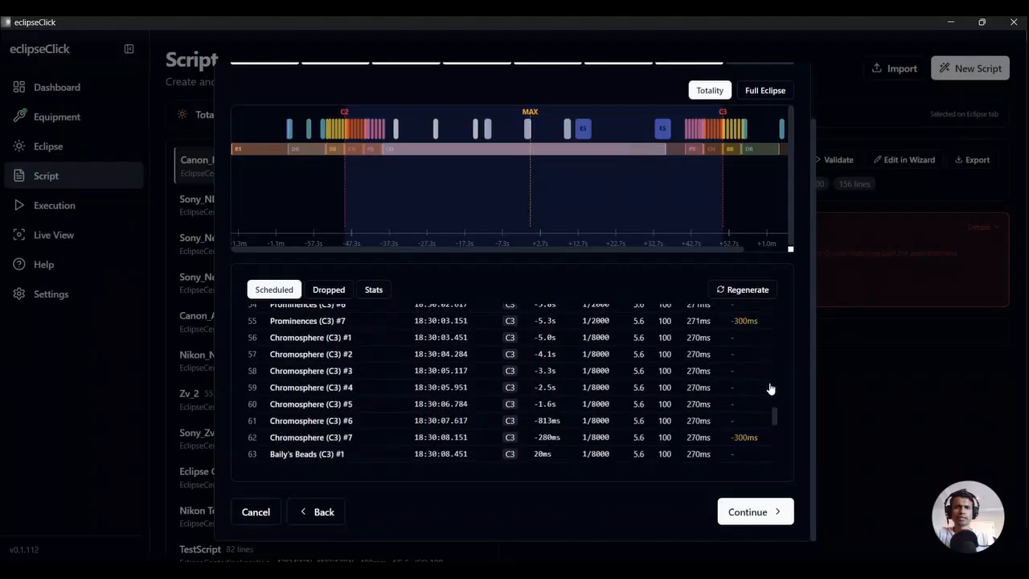
{"action": "scroll", "coordinate": [770, 389], "scroll_direction": "up", "scroll_amount": 2}
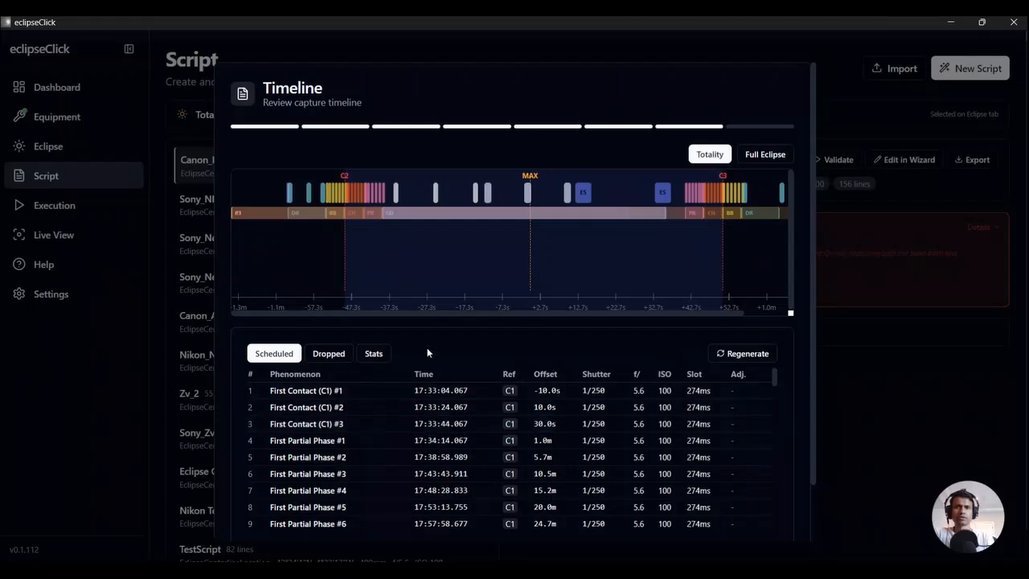
- Check the timeline for dropped captures
{"action": "scroll", "coordinate": [428, 353], "scroll_direction": "down", "scroll_amount": 2}
{"action": "left_click", "coordinate": [330, 290]}
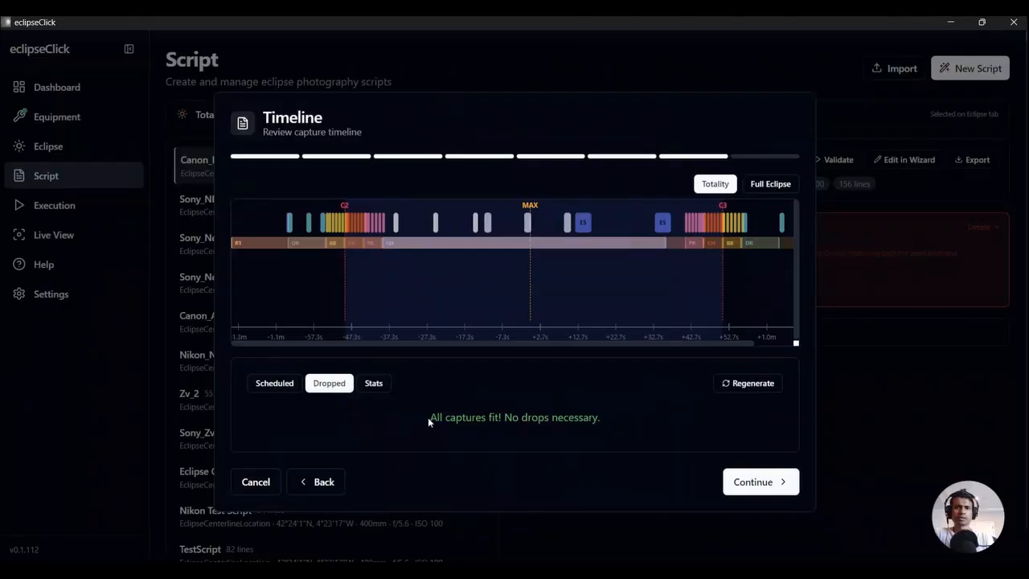
{"action": "left_click_drag", "start_coordinate": [427, 417], "coordinate": [611, 413]}
{"action": "left_click", "coordinate": [612, 414]}
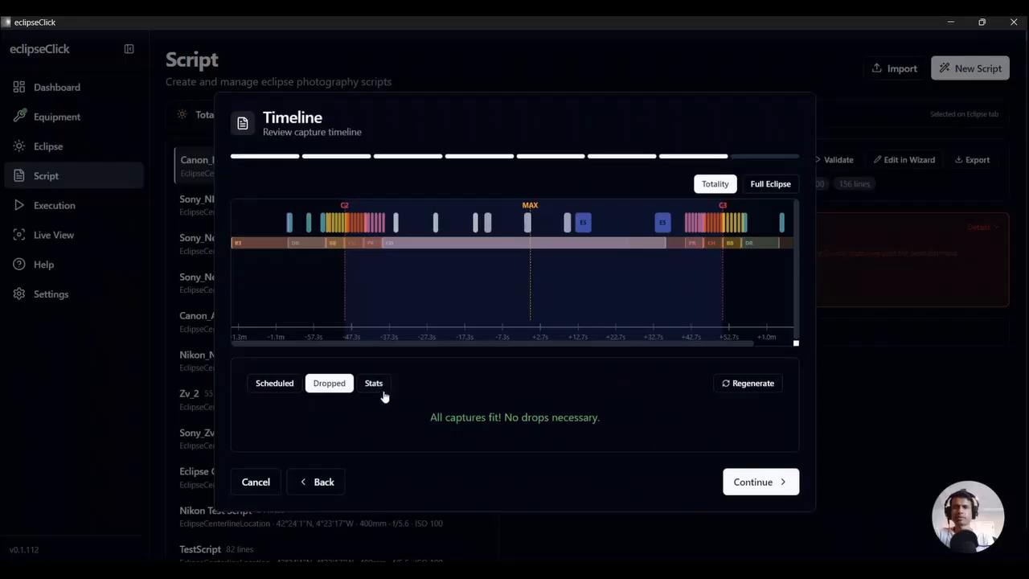
- Finish reviewing the scheduled captures, accept the timeline and save the generated script
{"action": "left_click", "coordinate": [283, 386]}
{"action": "scroll", "coordinate": [569, 434], "scroll_direction": "down", "scroll_amount": 15}
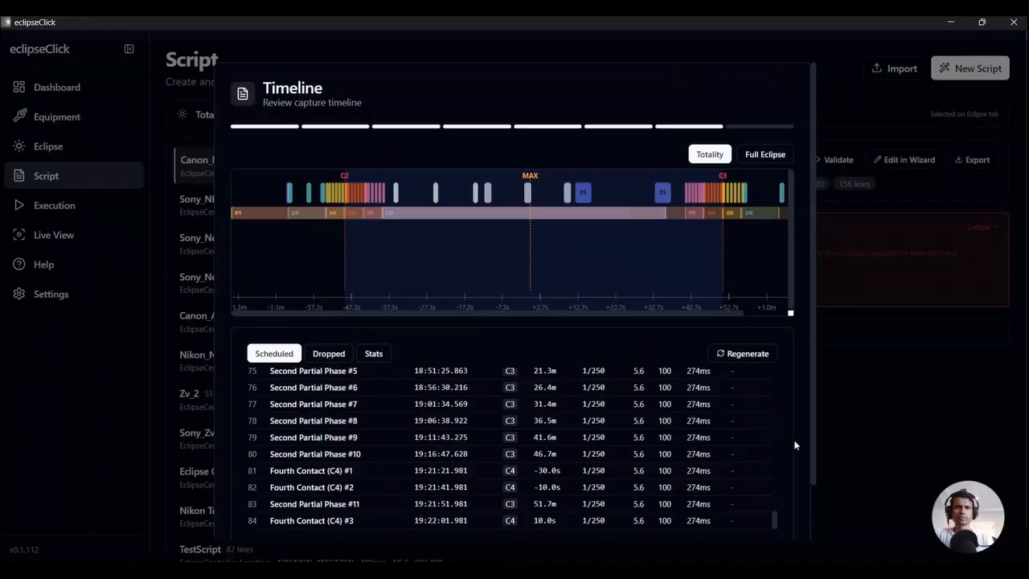
{"action": "scroll", "coordinate": [796, 440], "scroll_direction": "down", "scroll_amount": 3}
{"action": "left_click", "coordinate": [762, 507]}
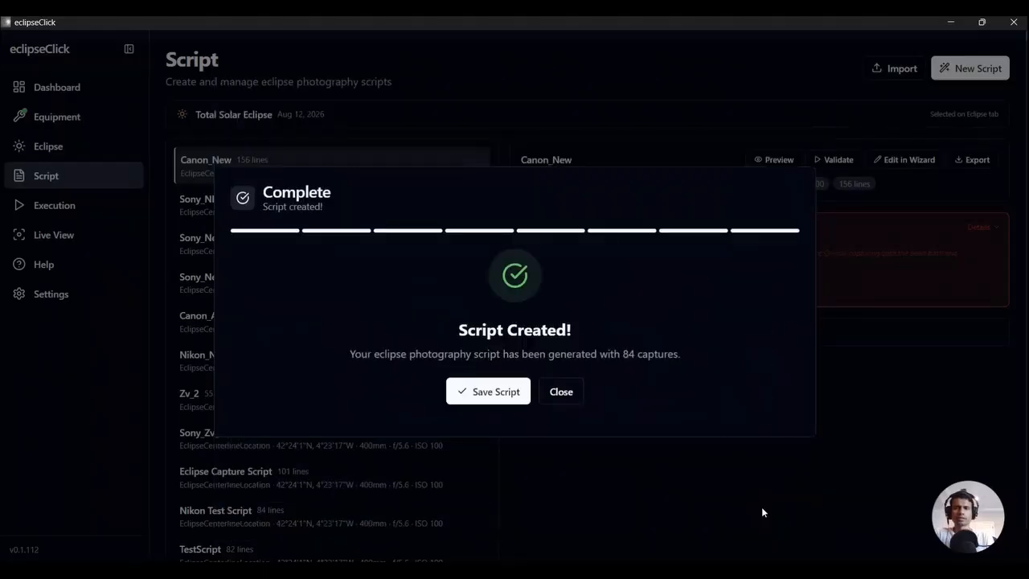
{"action": "left_click", "coordinate": [495, 399]}
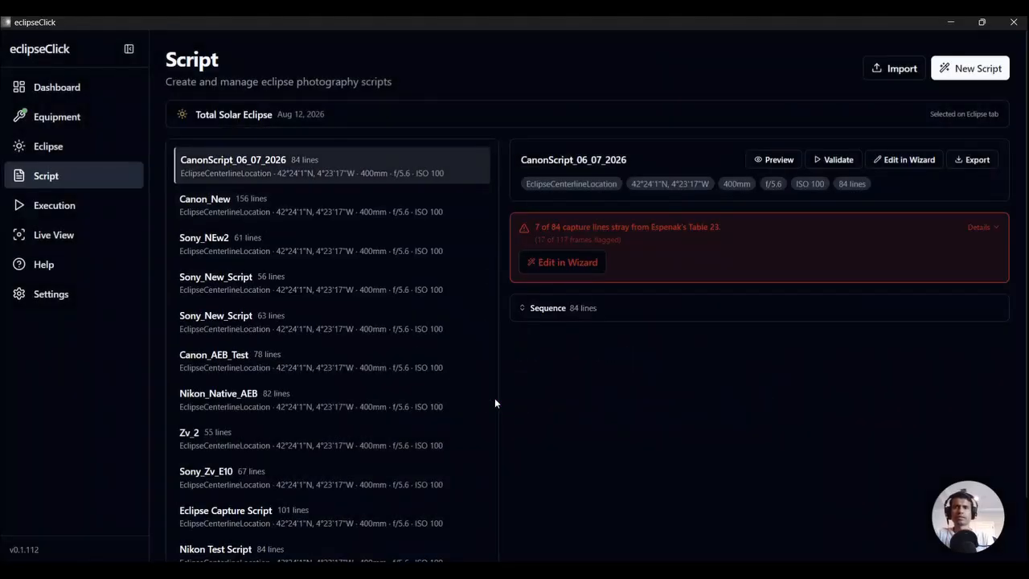
{"action": "scroll", "coordinate": [391, 193], "scroll_direction": "down", "scroll_amount": 1}
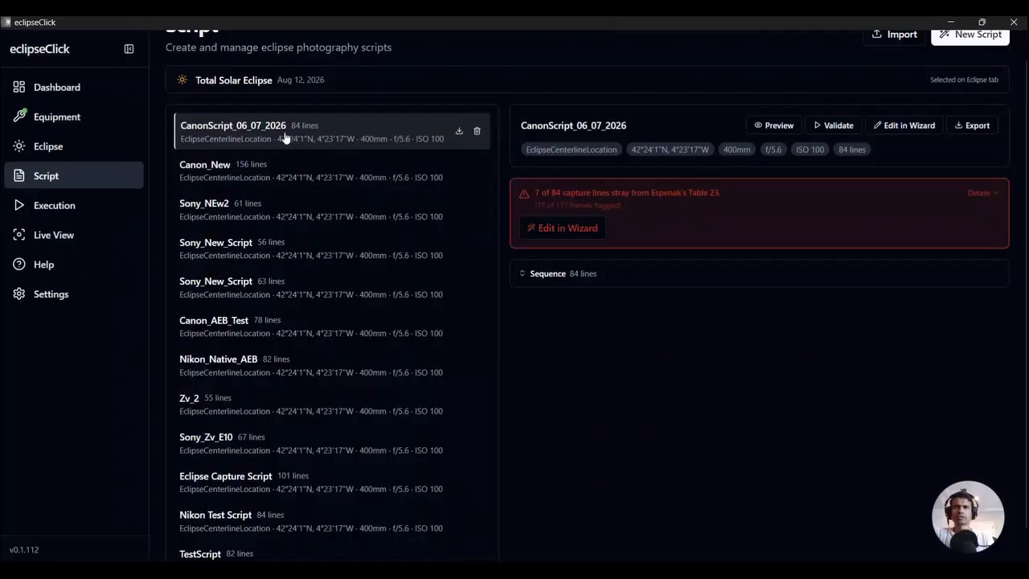
- Start a new script for the August 12, 2026 Total Solar Eclipse using EclipseCenterlineLocation, keeping the lunar limb profile corrections
{"action": "left_click", "coordinate": [53, 208]}
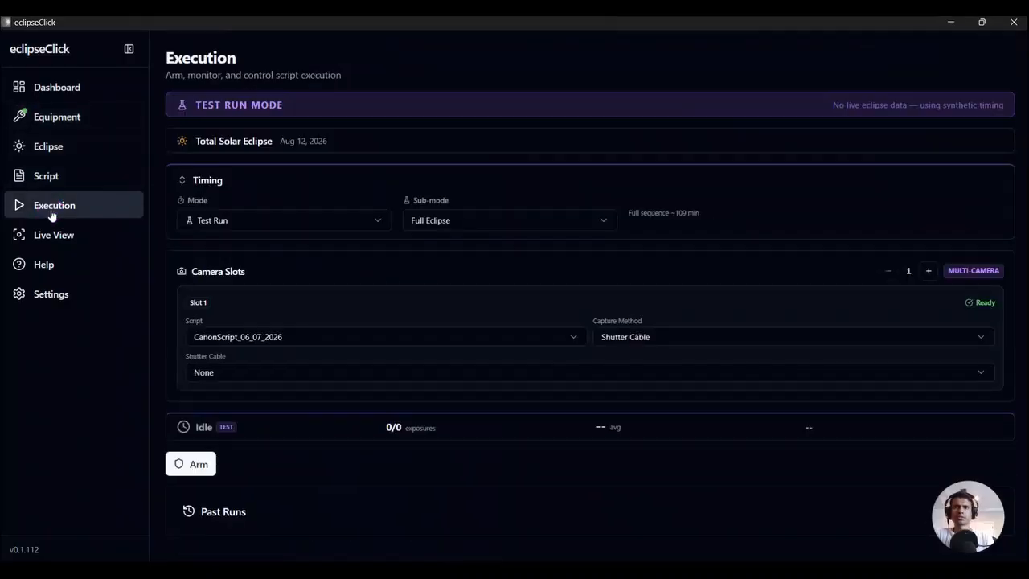
{"action": "left_click", "coordinate": [75, 177]}
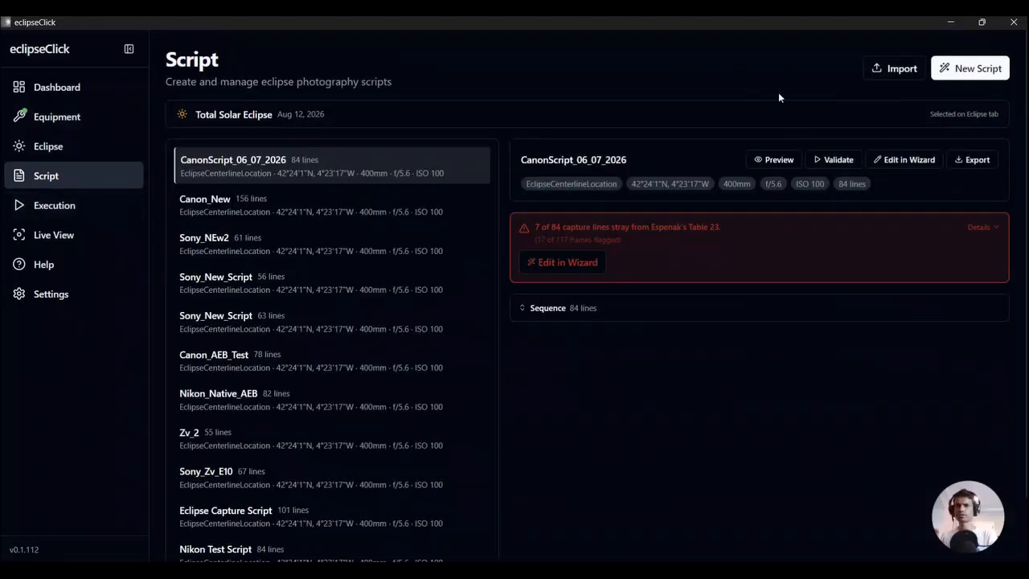
{"action": "left_click", "coordinate": [969, 68]}
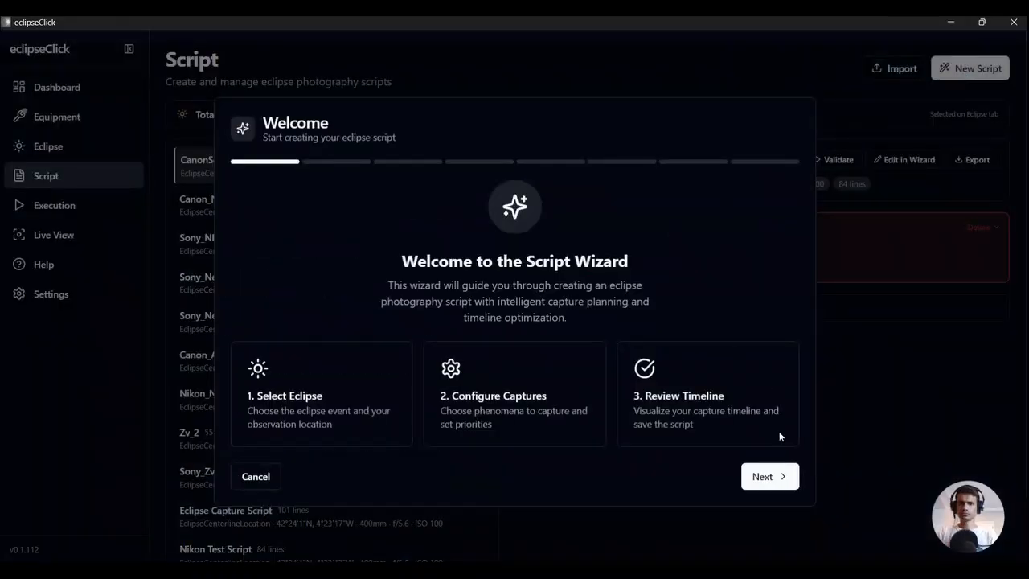
{"action": "left_click", "coordinate": [770, 470]}
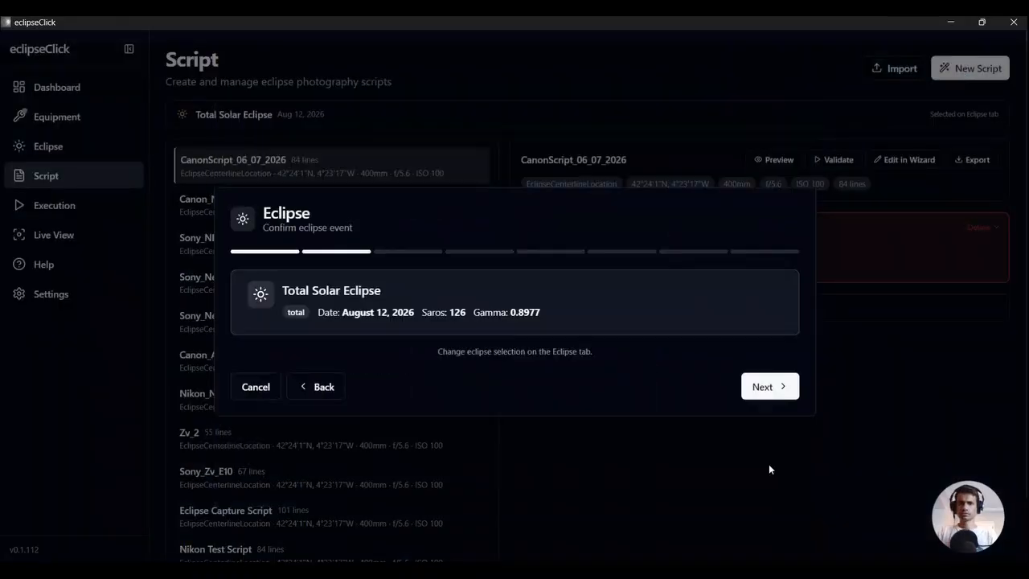
{"action": "left_click", "coordinate": [756, 393]}
{"action": "left_click", "coordinate": [333, 398]}
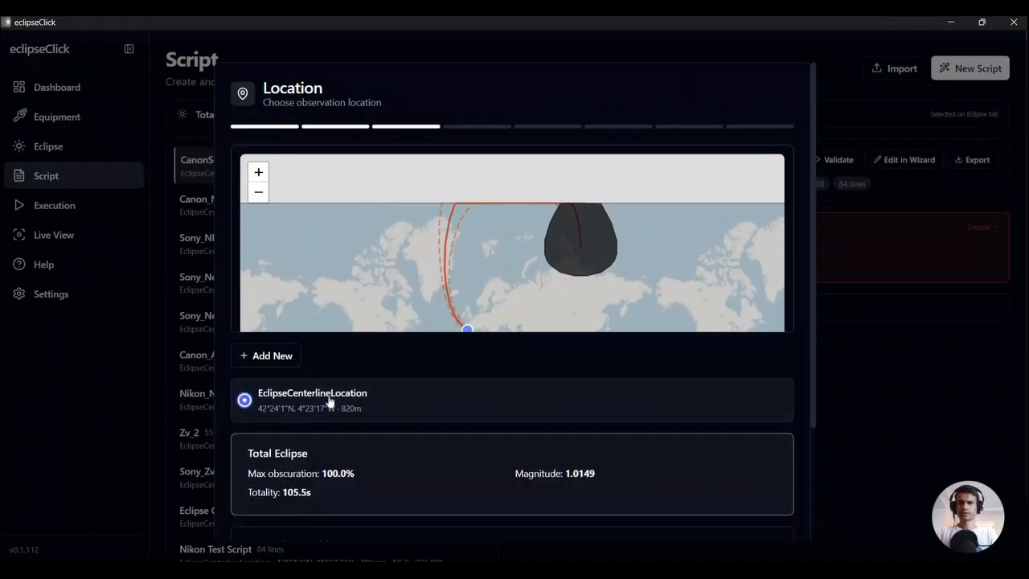
{"action": "scroll", "coordinate": [330, 401], "scroll_direction": "down", "scroll_amount": 2}
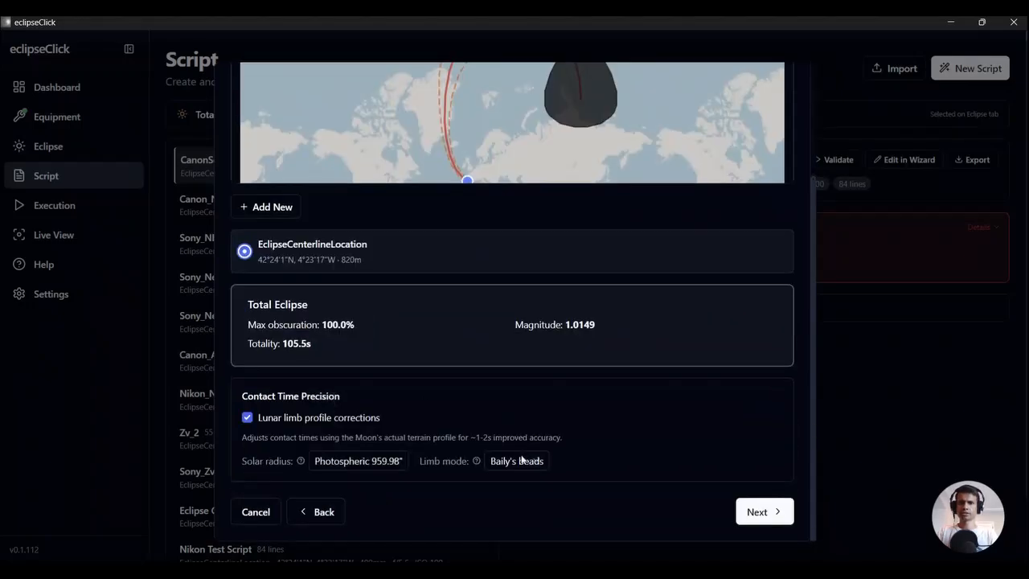
{"action": "left_click", "coordinate": [764, 521]}
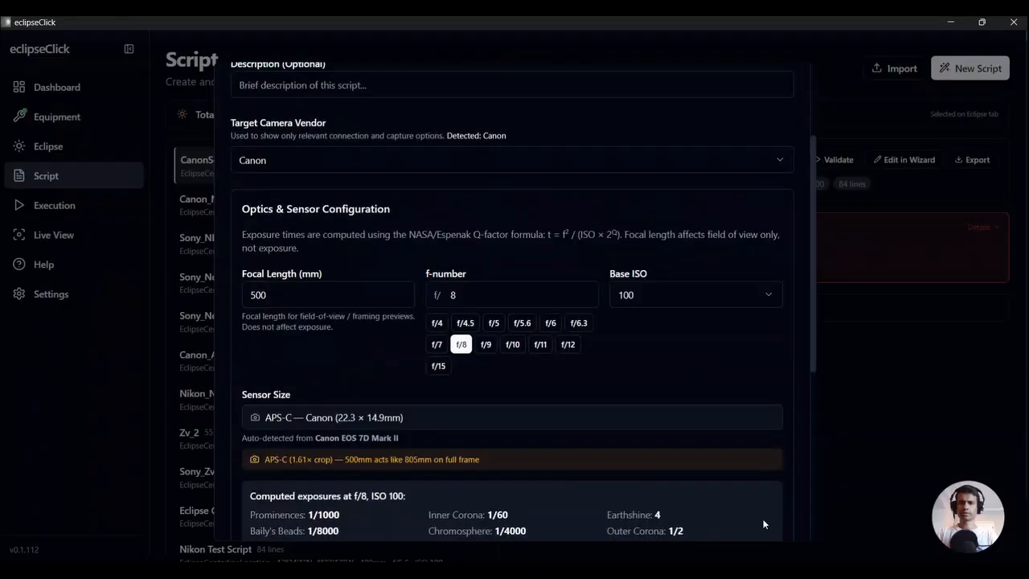
- Set the new script's target camera vendor to Nikon and its f-number to 6.6, and check the sensor, exposure and filter settings
{"action": "left_click", "coordinate": [280, 162]}
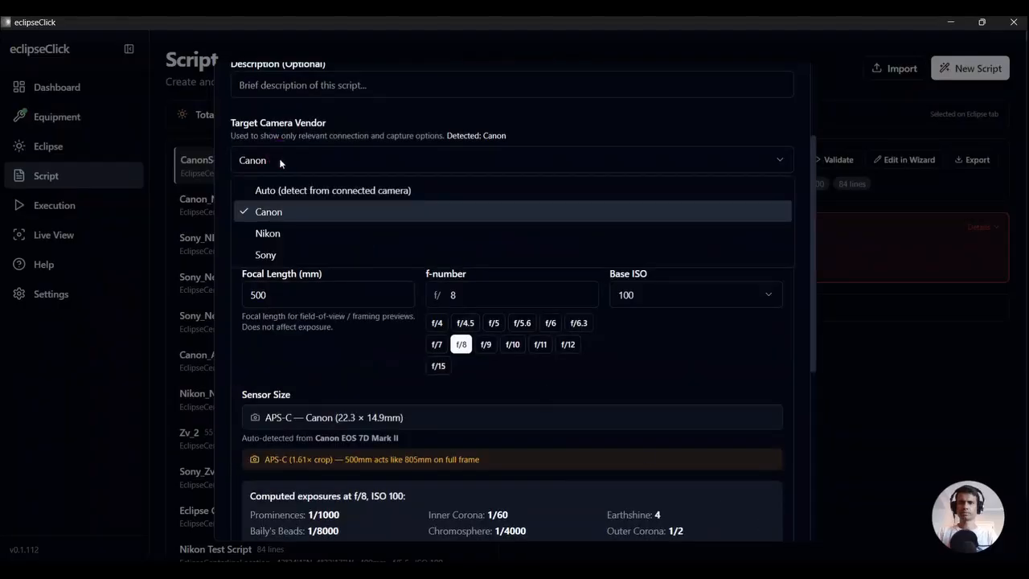
{"action": "left_click", "coordinate": [281, 233]}
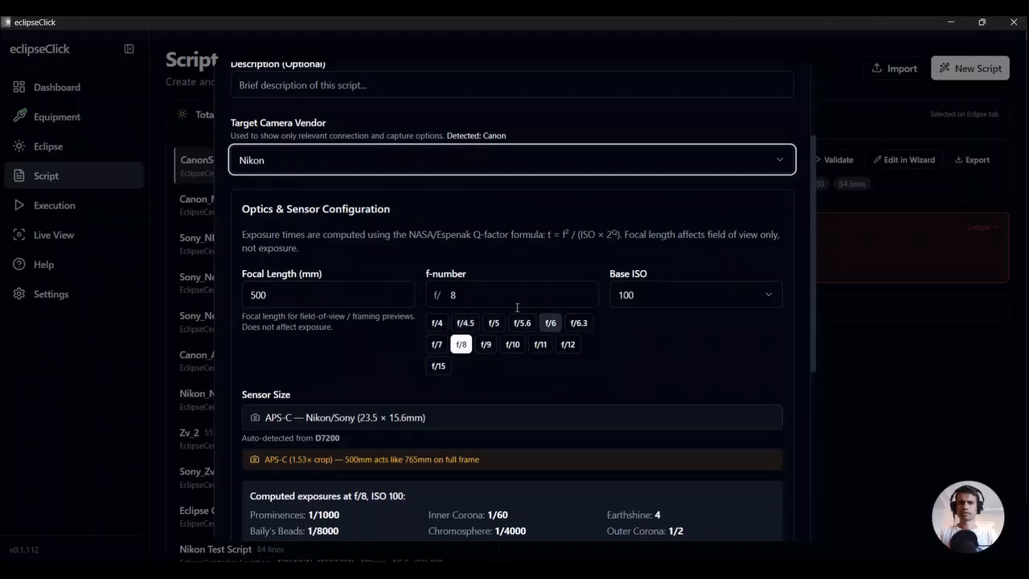
{"action": "left_click_drag", "start_coordinate": [515, 304], "coordinate": [439, 296]}
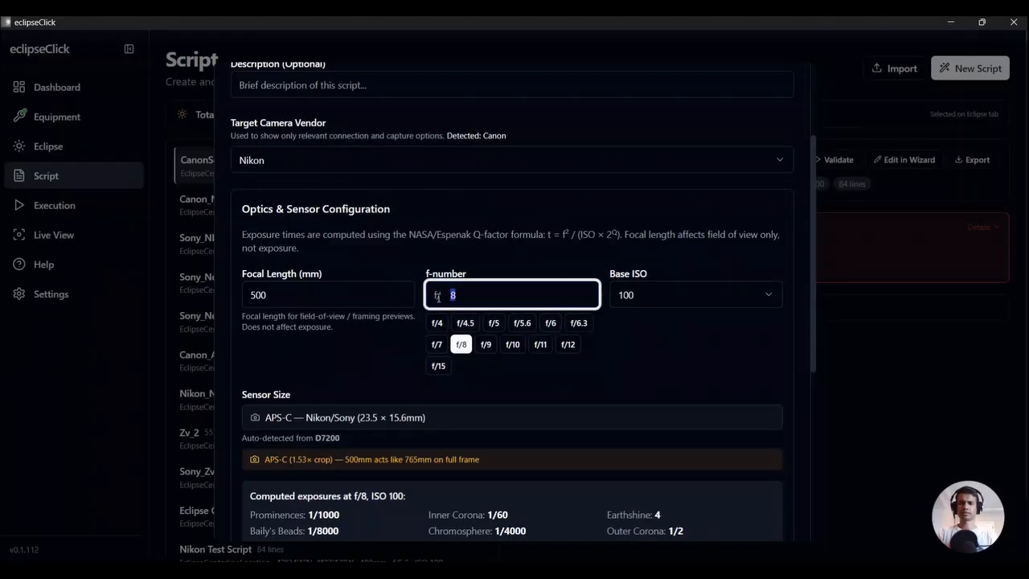
{"action": "type", "text": "6.6"}
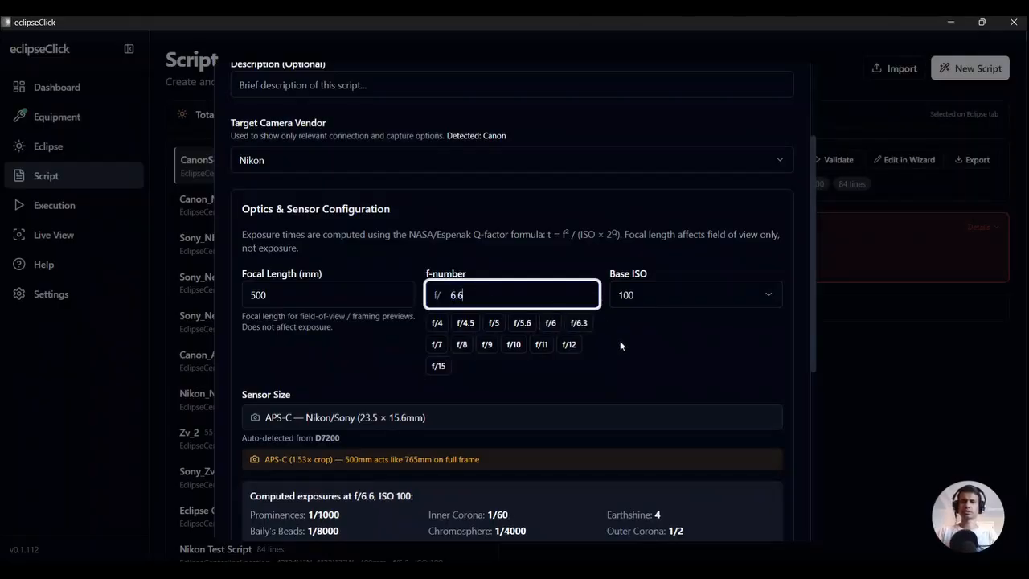
{"action": "scroll", "coordinate": [620, 345], "scroll_direction": "down", "scroll_amount": 2}
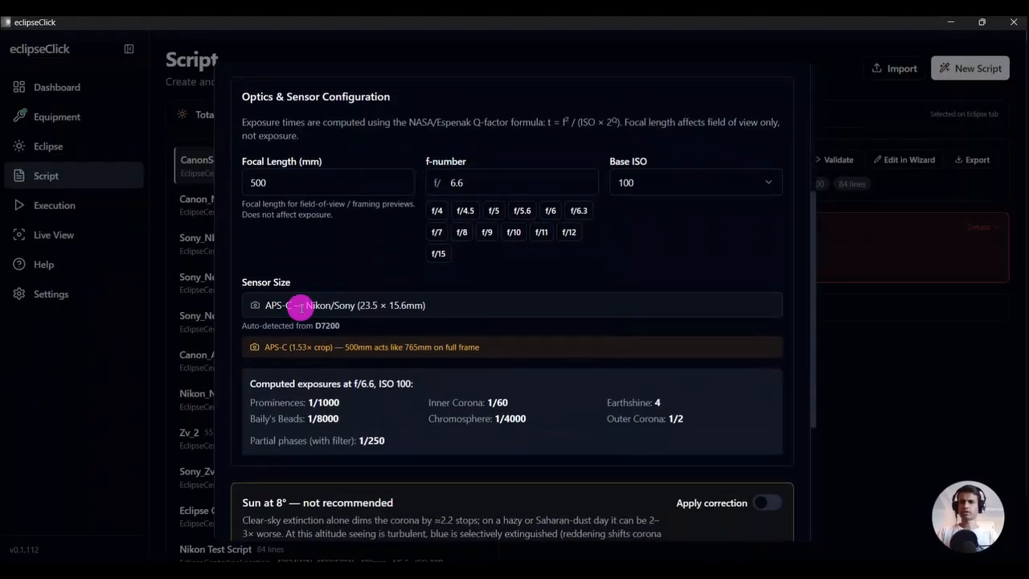
{"action": "left_click_drag", "start_coordinate": [298, 305], "coordinate": [437, 304]}
{"action": "left_click", "coordinate": [446, 306]}
{"action": "scroll", "coordinate": [445, 306], "scroll_direction": "down", "scroll_amount": 4}
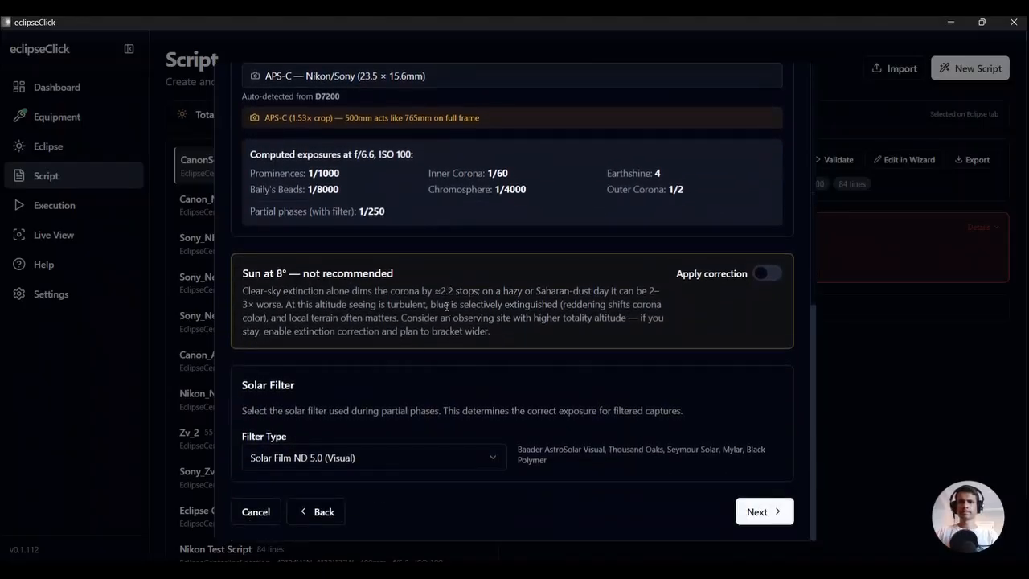
- Accept the optics settings, choose the Serial (Wired) camera connection and proceed to the capture configuration
{"action": "left_click", "coordinate": [756, 514]}
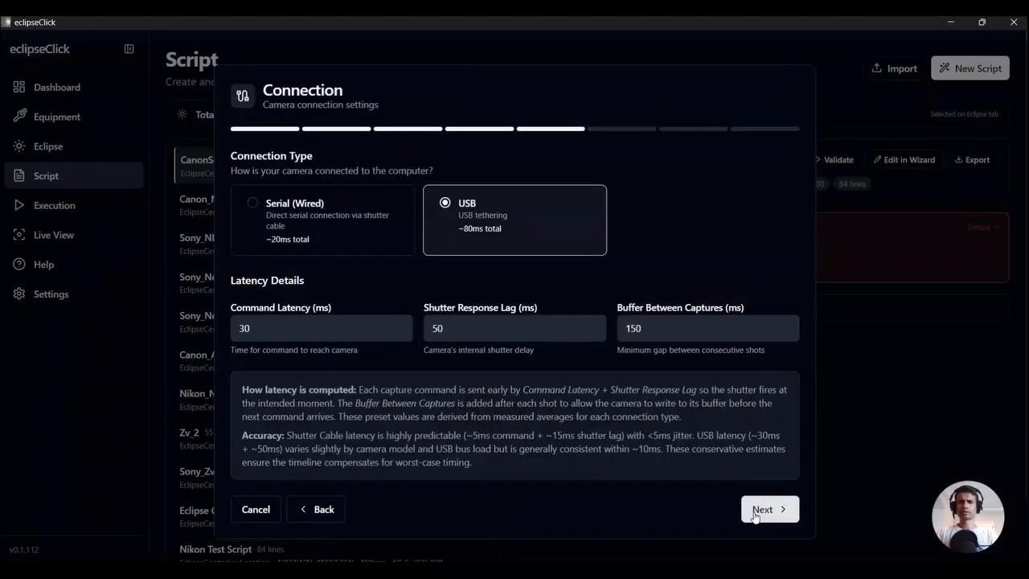
{"action": "left_click", "coordinate": [340, 231]}
{"action": "left_click", "coordinate": [759, 509]}
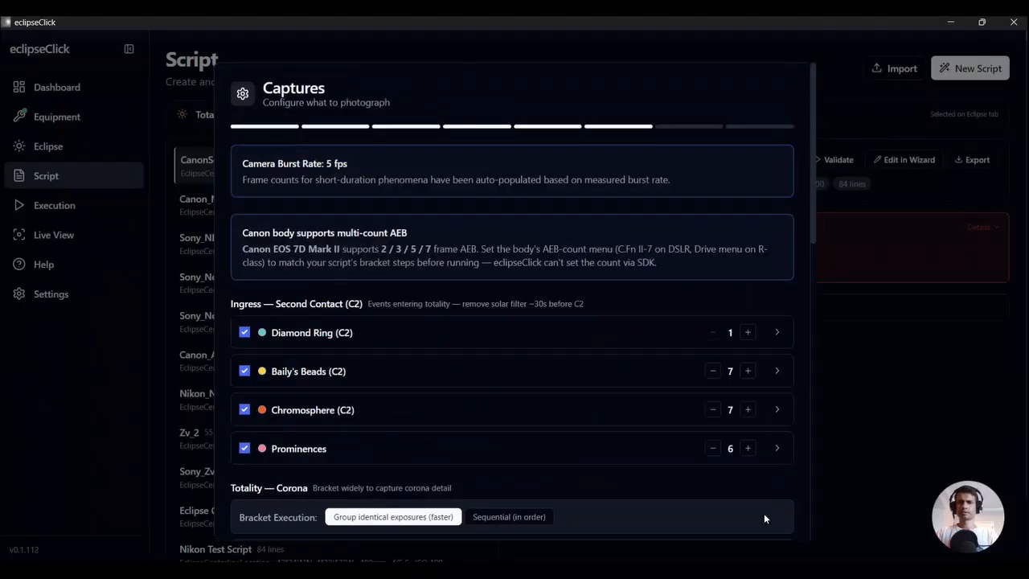
- Change the Diamond Ring (C2) capture type to Single and set its count to 6
{"action": "left_click", "coordinate": [778, 332]}
{"action": "left_click", "coordinate": [756, 383]}
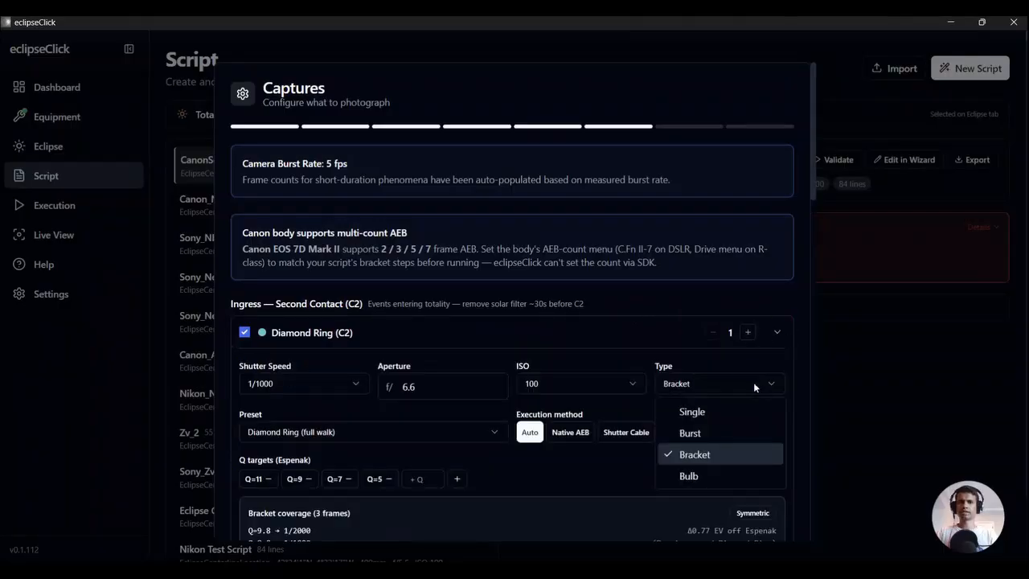
{"action": "left_click", "coordinate": [742, 411]}
{"action": "left_click", "coordinate": [748, 332]}
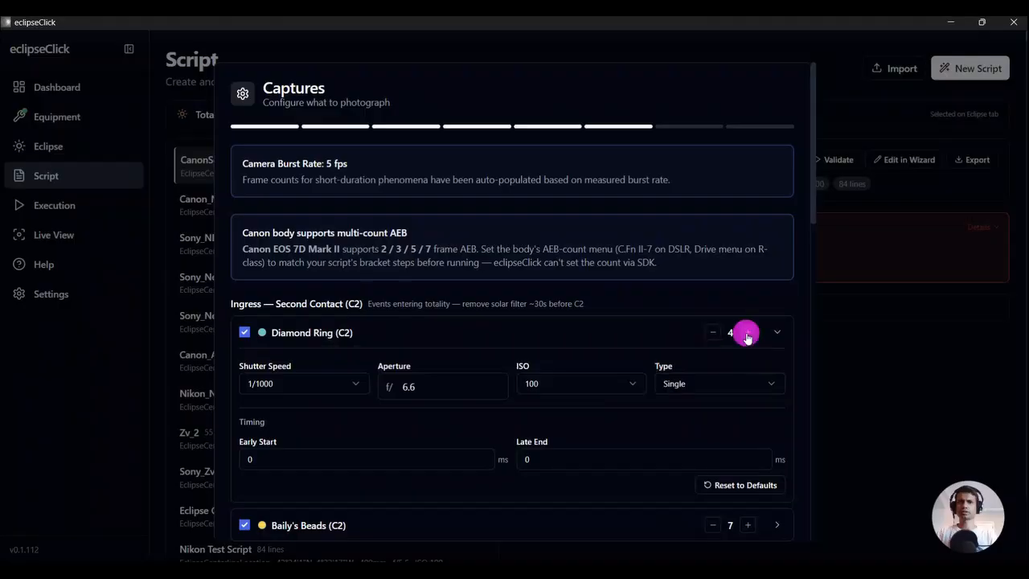
{"action": "left_click", "coordinate": [747, 335]}
{"action": "left_click", "coordinate": [747, 334]}
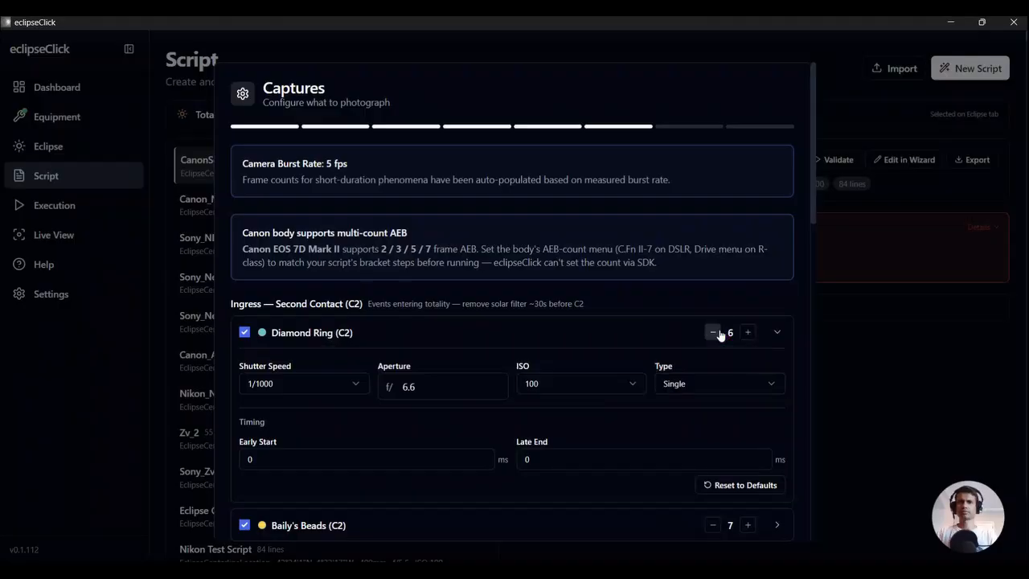
{"action": "left_click", "coordinate": [778, 334]}
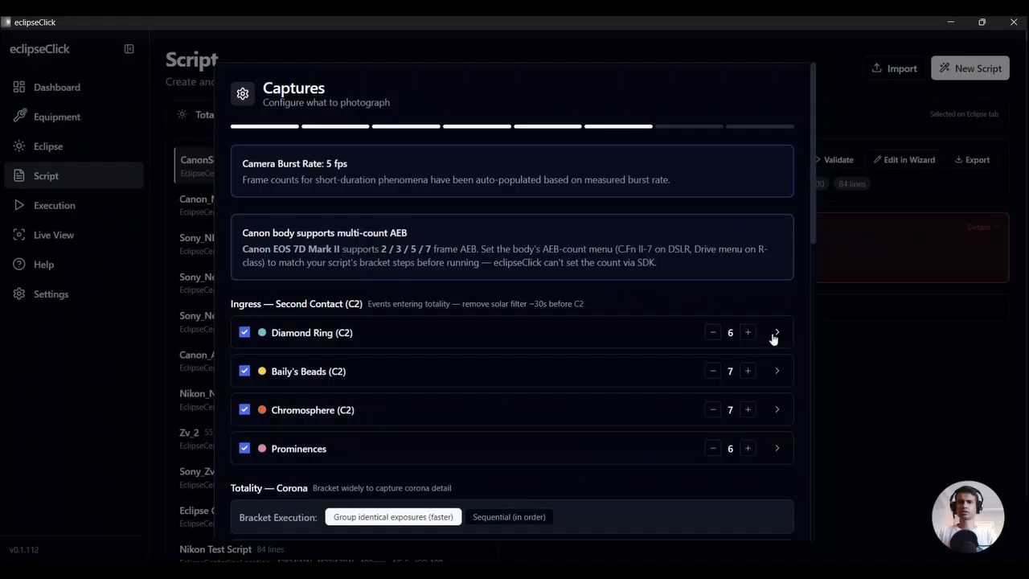
- Set the shutter speed of the Diamond Ring (C2) capture to 1/400
{"action": "left_click", "coordinate": [777, 334]}
{"action": "left_click", "coordinate": [340, 387]}
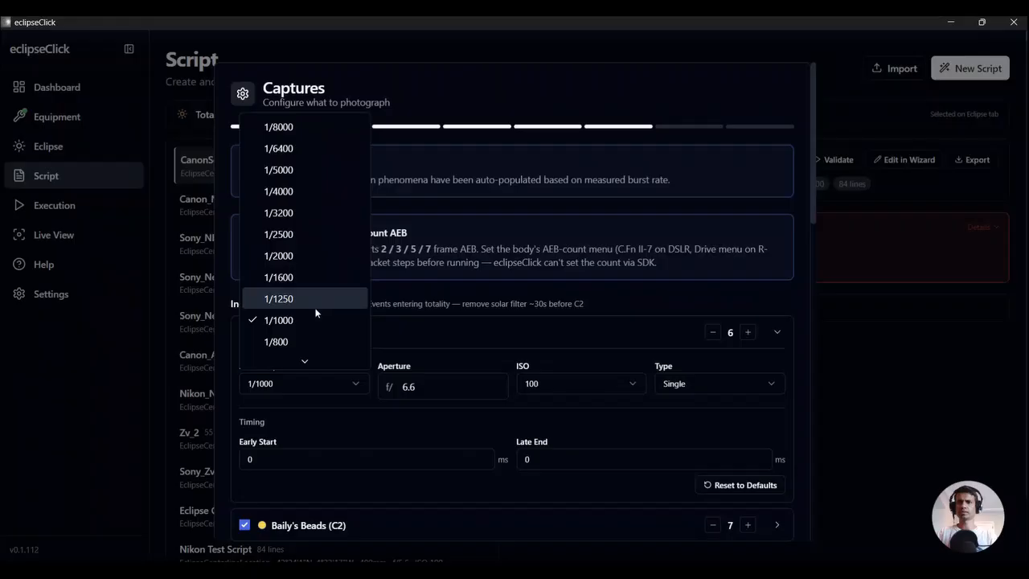
{"action": "scroll", "coordinate": [317, 310], "scroll_direction": "down", "scroll_amount": 3}
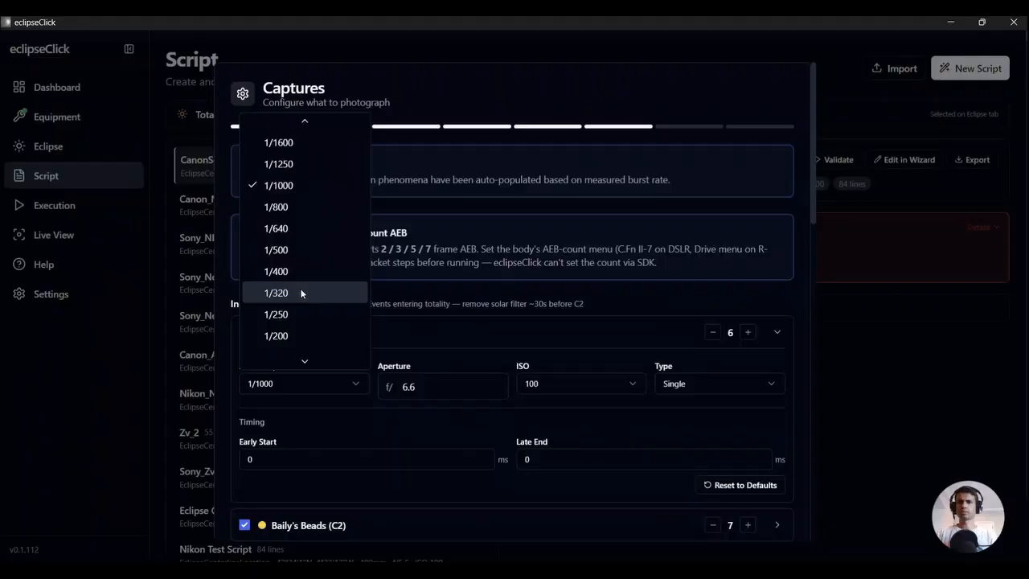
{"action": "left_click", "coordinate": [299, 271]}
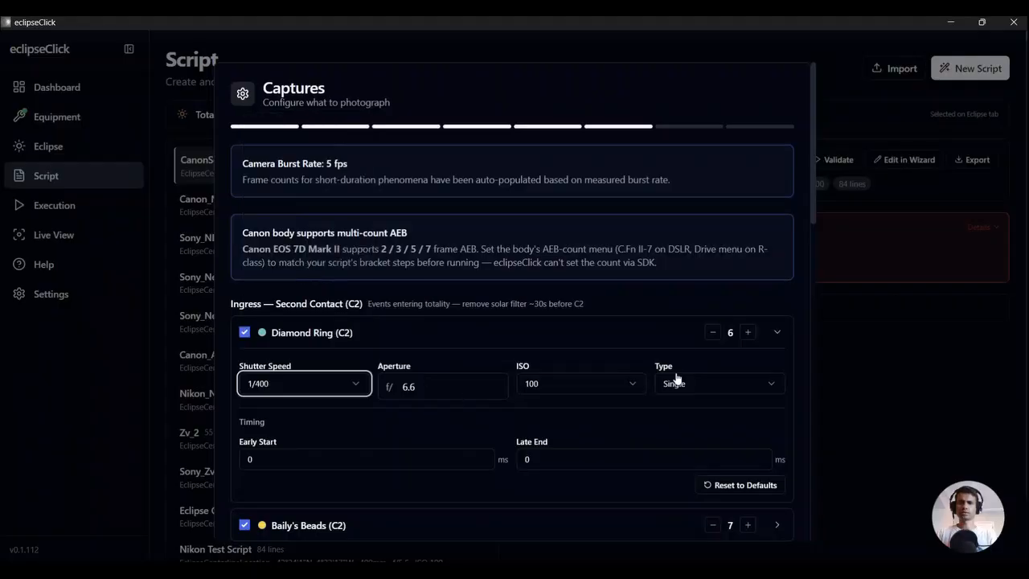
{"action": "left_click", "coordinate": [777, 333]}
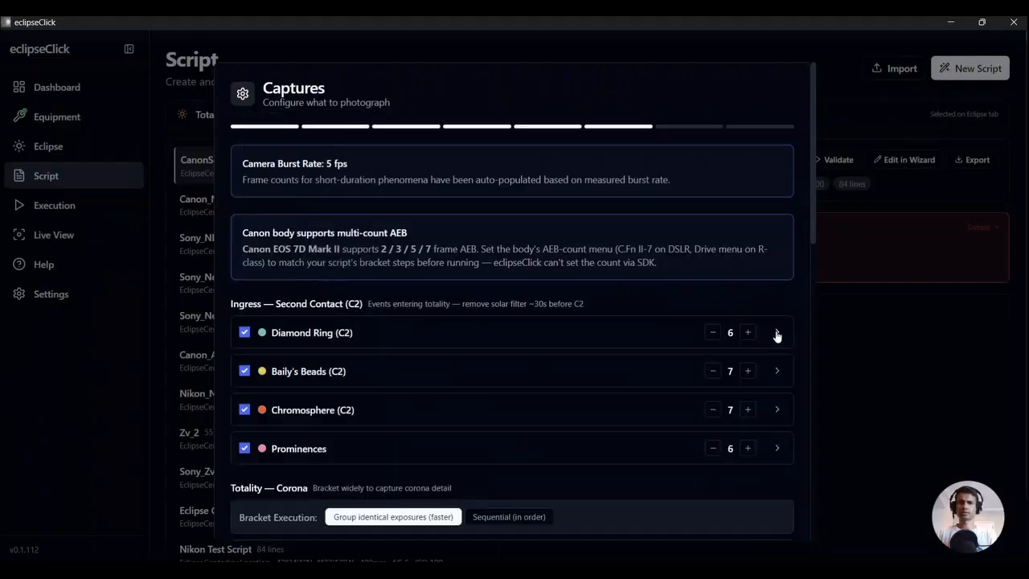
- Review the exposure and bracket settings of the Baily's Beads (C2) and Inner Corona captures
{"action": "left_click", "coordinate": [773, 372]}
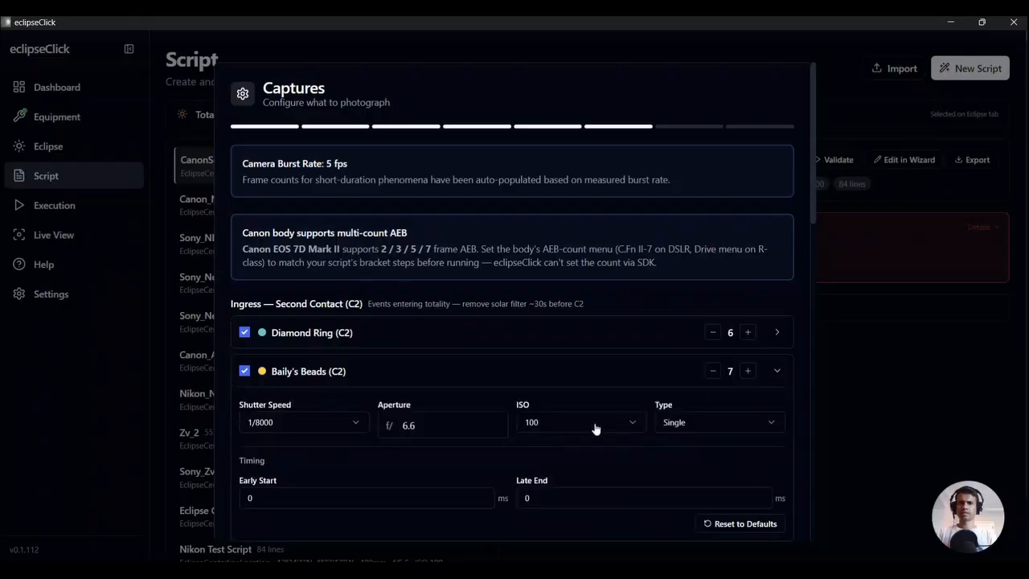
{"action": "left_click", "coordinate": [778, 371]}
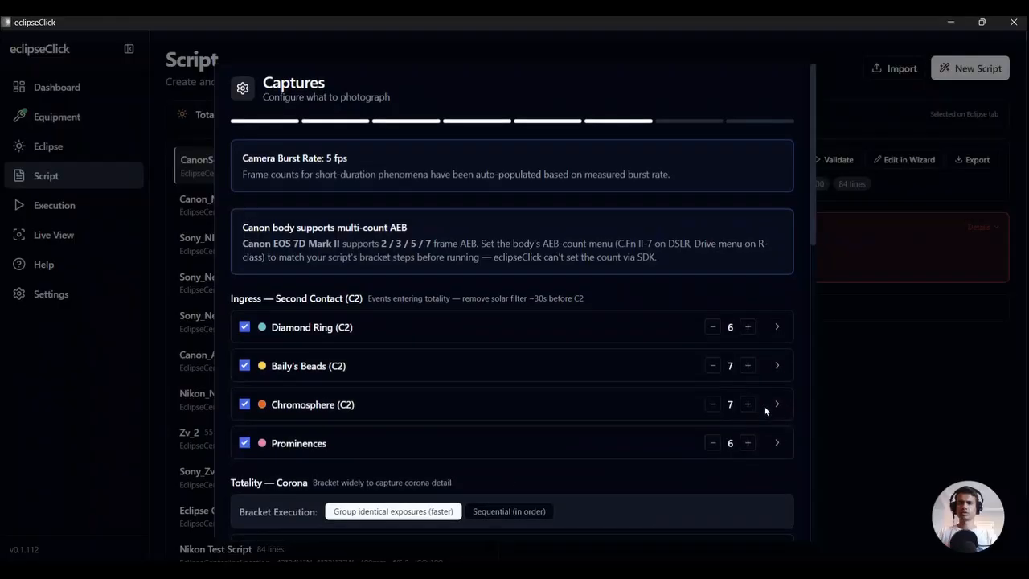
{"action": "scroll", "coordinate": [764, 405], "scroll_direction": "down", "scroll_amount": 4}
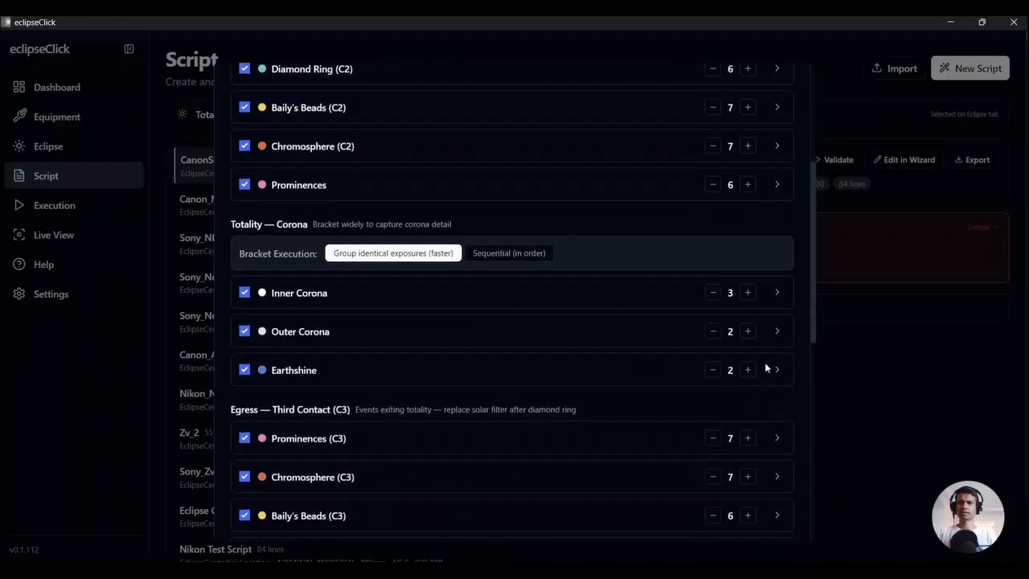
{"action": "left_click", "coordinate": [777, 295]}
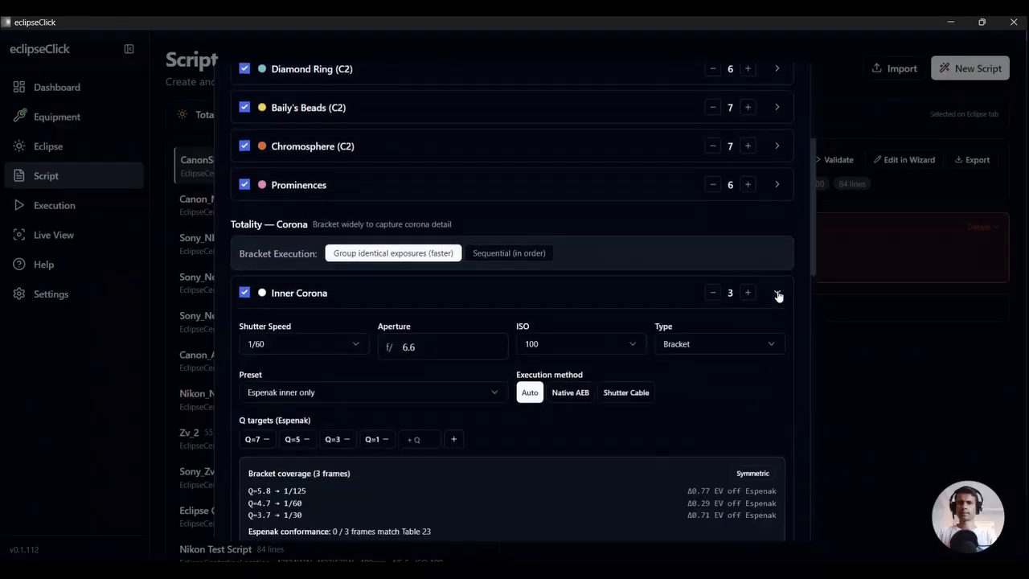
{"action": "left_click", "coordinate": [778, 294]}
- Set the shutter speed of the Outer Corona capture to 4 seconds
{"action": "left_click", "coordinate": [780, 331]}
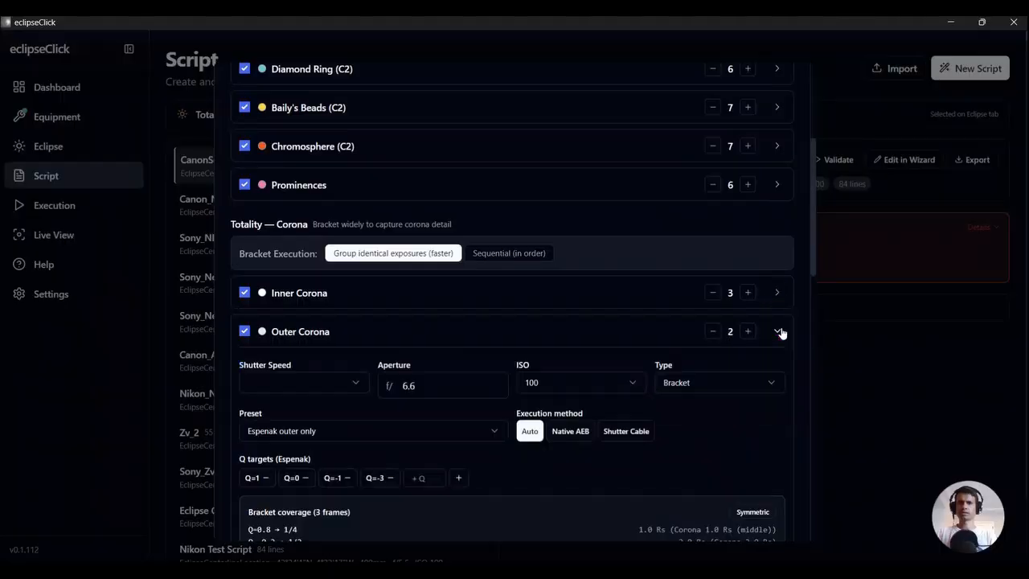
{"action": "left_click", "coordinate": [780, 331]}
{"action": "left_click", "coordinate": [780, 331]}
{"action": "left_click", "coordinate": [344, 386]}
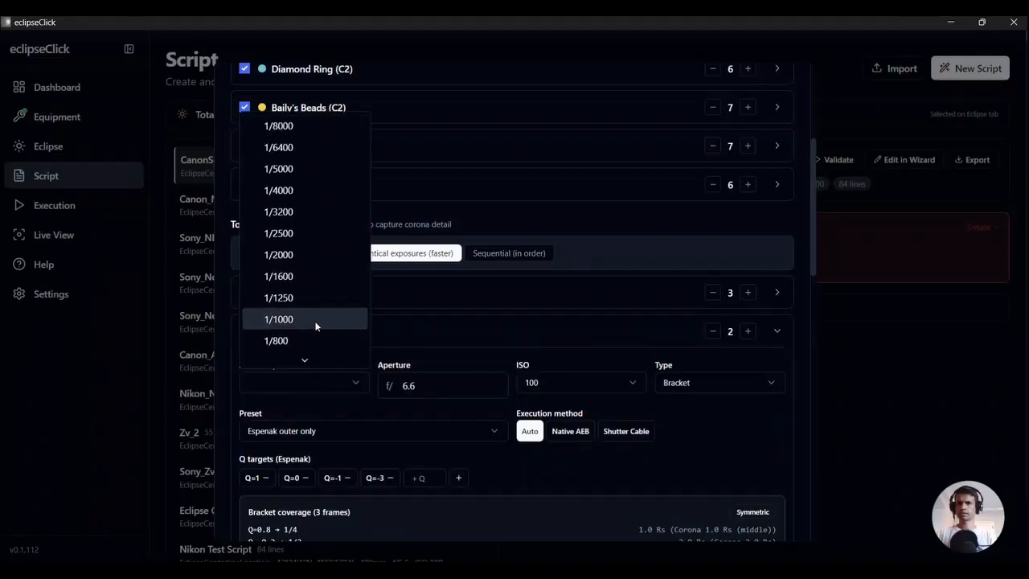
{"action": "mouse_move", "coordinate": [305, 361]}
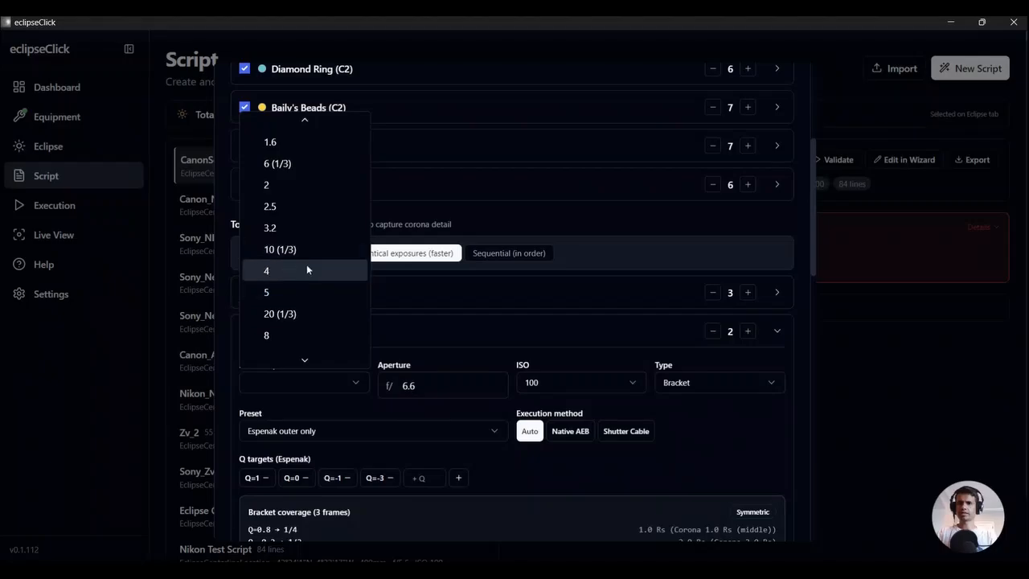
{"action": "left_click", "coordinate": [306, 269]}
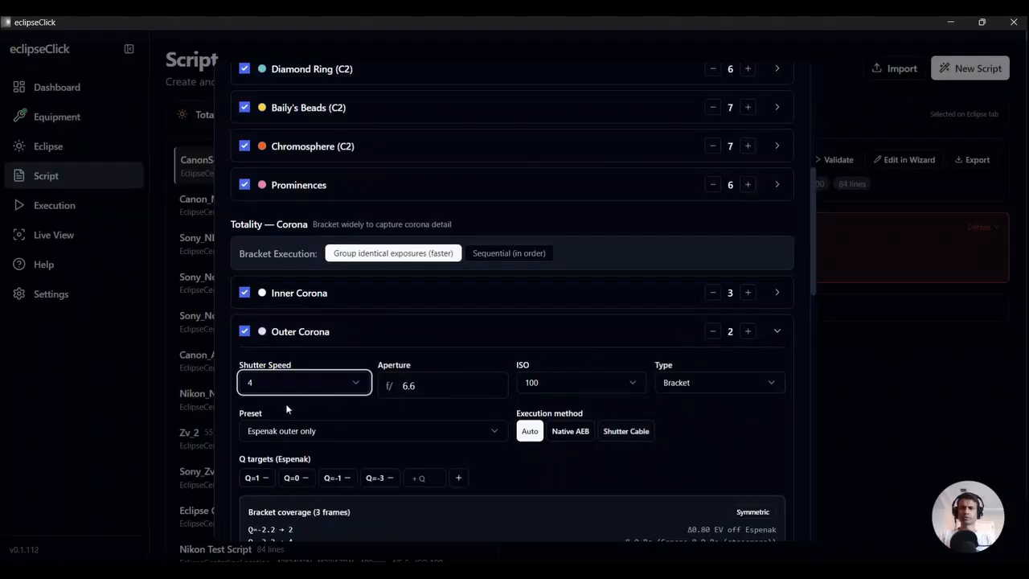
- Check the Inner Corona capture's shutter speed and bracket coverage, and collapse the corona capture settings
{"action": "left_click", "coordinate": [777, 293]}
{"action": "left_click", "coordinate": [776, 293]}
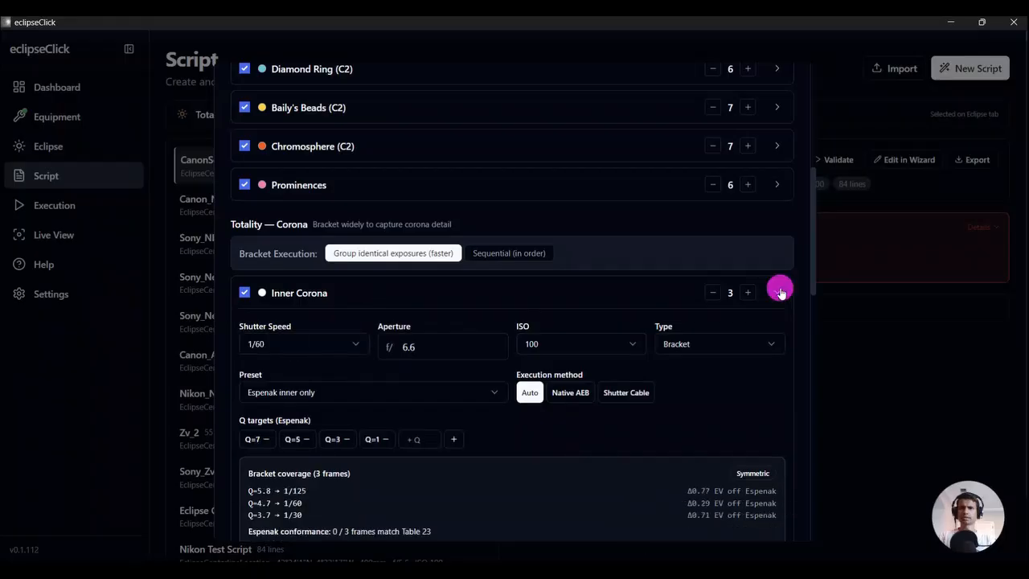
{"action": "left_click", "coordinate": [778, 293]}
{"action": "left_click", "coordinate": [777, 293]}
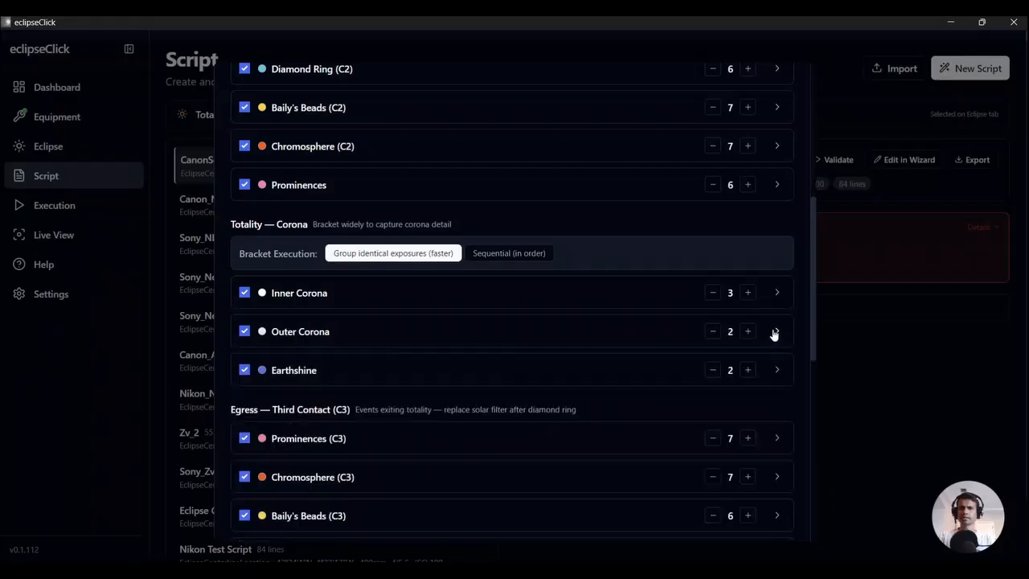
- Set the shutter speed of the Outer Corona capture to 1/25 and collapse its settings
{"action": "left_click", "coordinate": [774, 332]}
{"action": "left_click", "coordinate": [316, 394]}
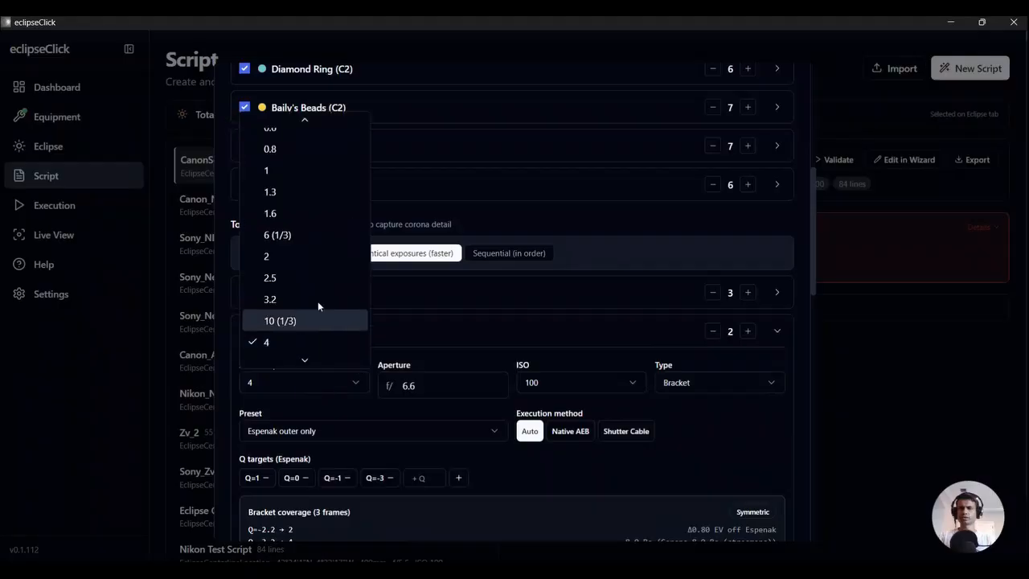
{"action": "scroll", "coordinate": [302, 133], "scroll_direction": "up", "scroll_amount": 5}
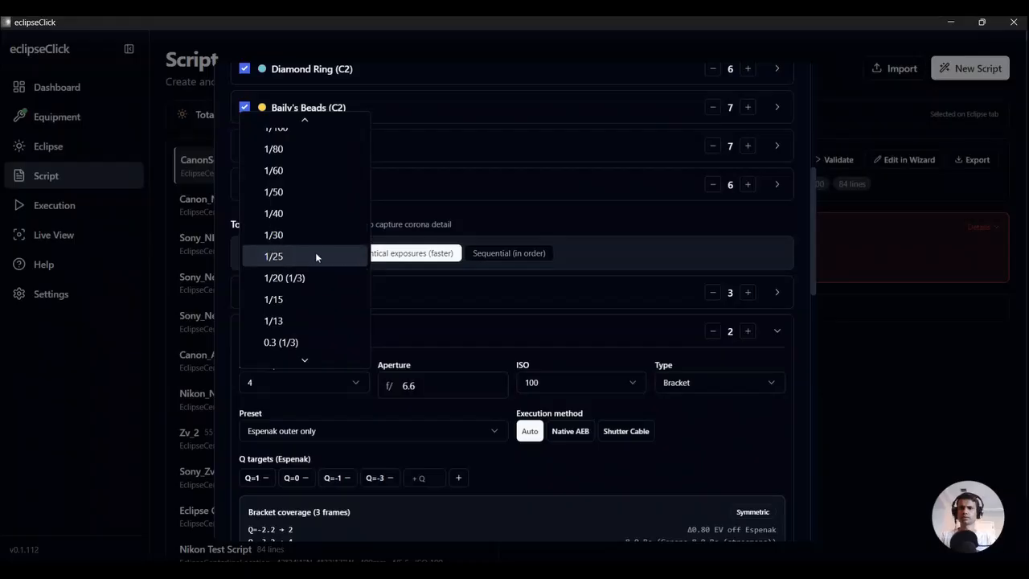
{"action": "left_click", "coordinate": [315, 256]}
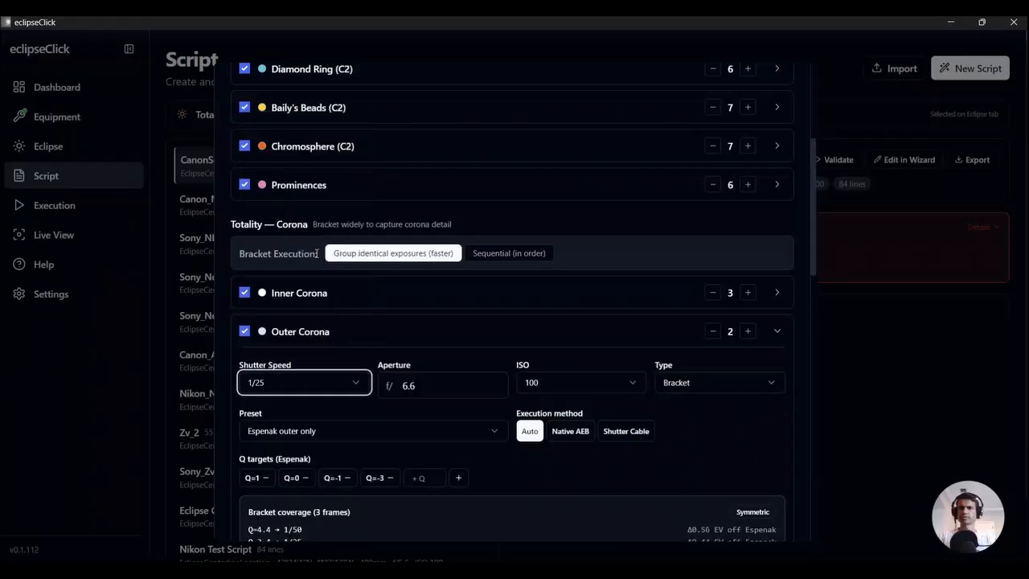
{"action": "scroll", "coordinate": [458, 489], "scroll_direction": "down", "scroll_amount": 1}
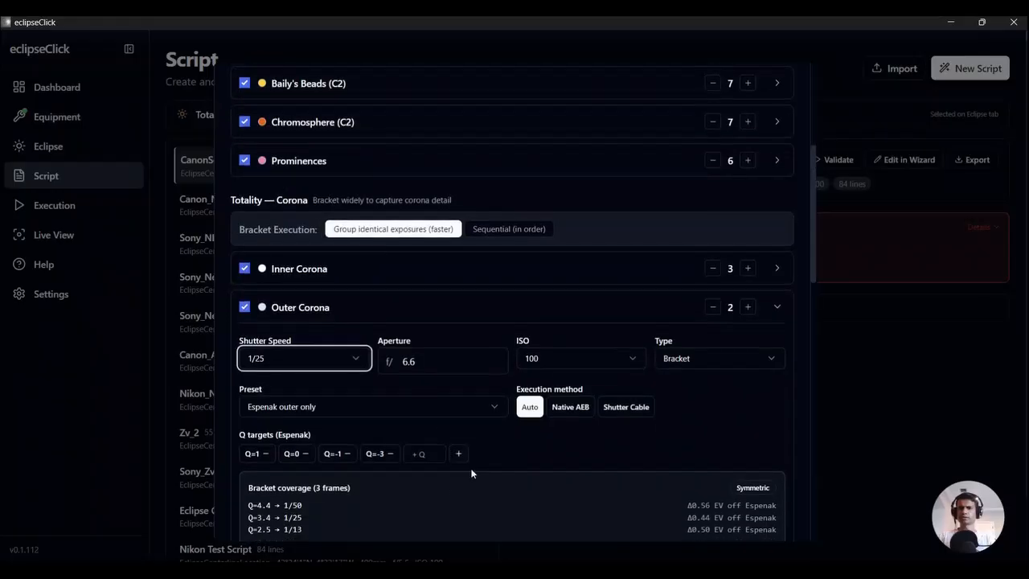
{"action": "left_click", "coordinate": [777, 271]}
{"action": "left_click", "coordinate": [777, 271]}
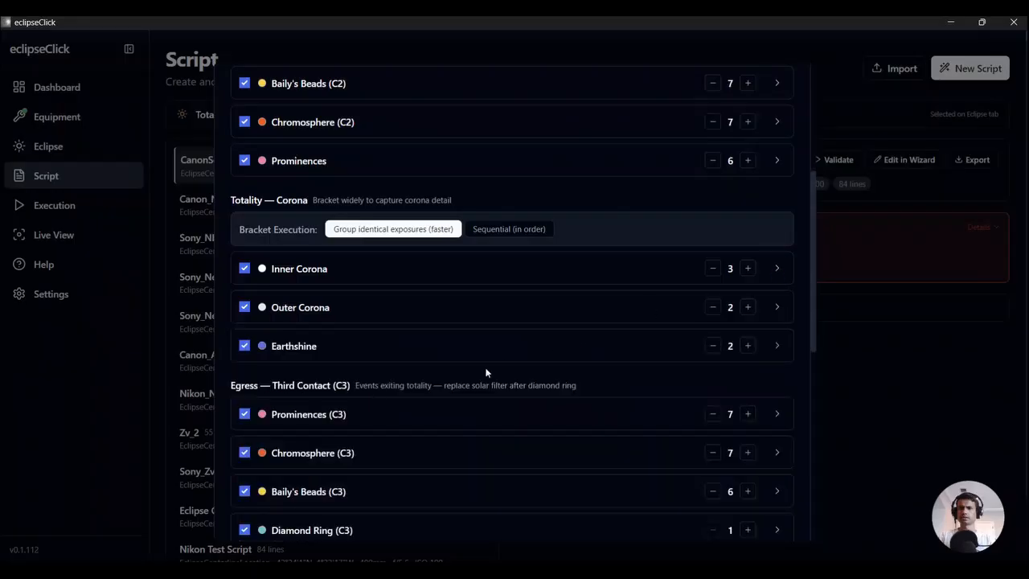
- Set the shutter speed of the Outer Corona capture to 1/15 and check its bracket coverage
{"action": "left_click", "coordinate": [784, 307]}
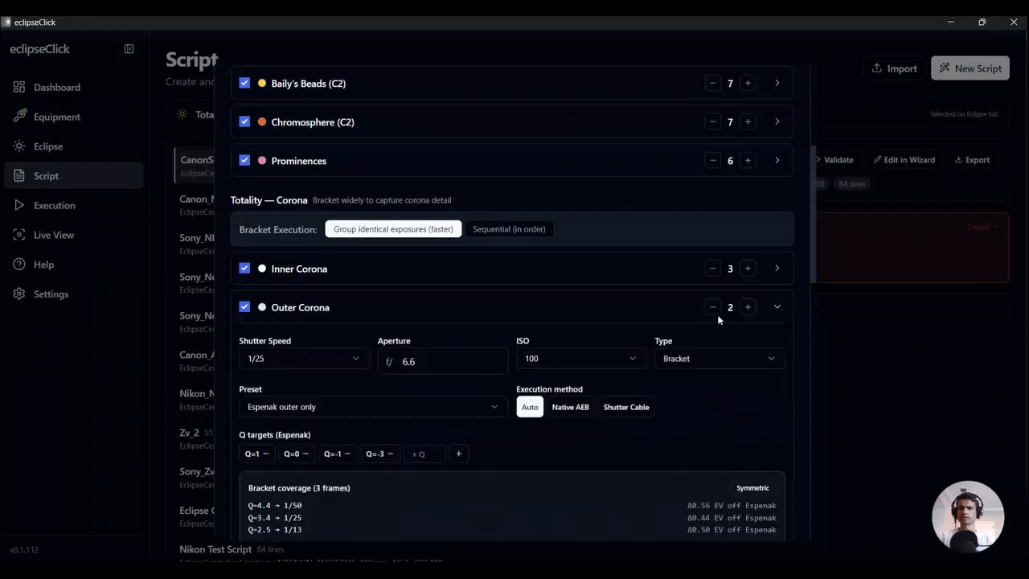
{"action": "left_click", "coordinate": [348, 368]}
{"action": "mouse_move", "coordinate": [305, 335]}
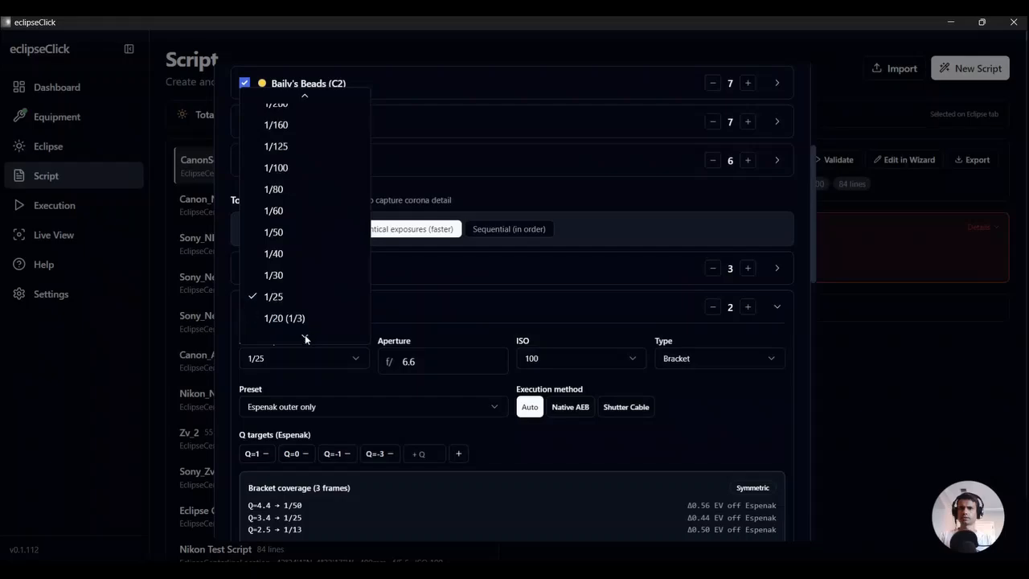
{"action": "left_click", "coordinate": [294, 235]}
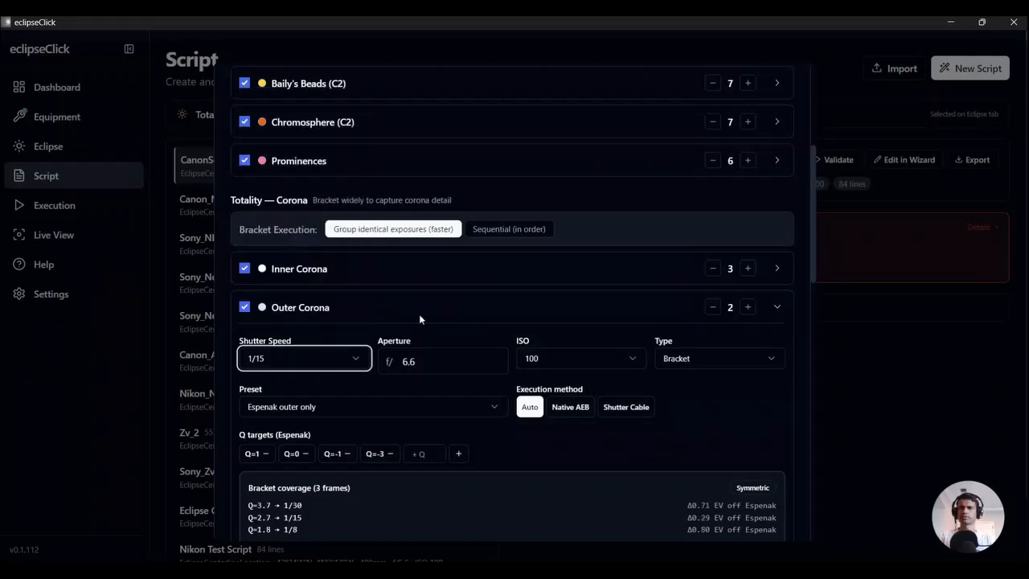
{"action": "scroll", "coordinate": [452, 354], "scroll_direction": "down", "scroll_amount": 3}
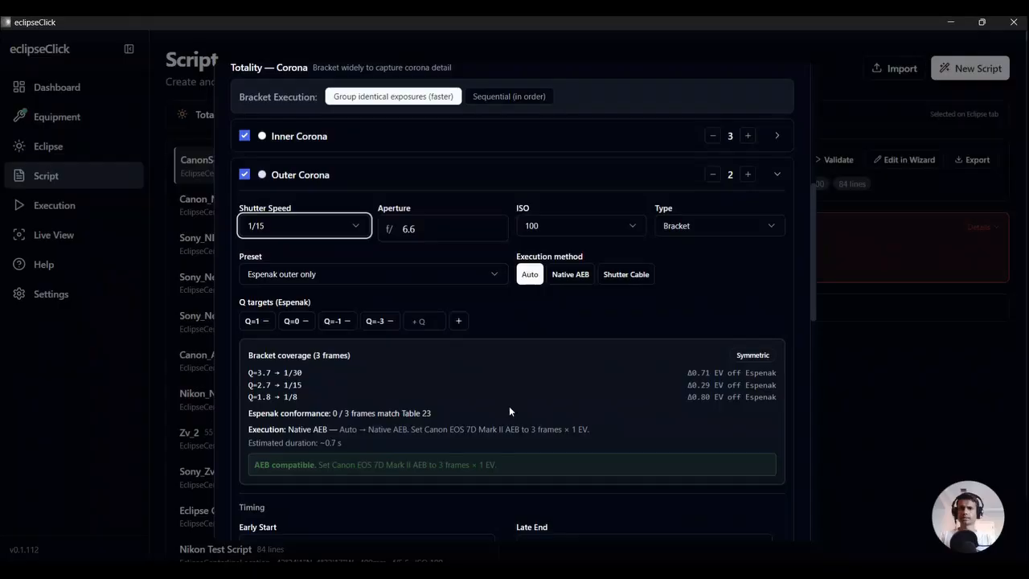
{"action": "scroll", "coordinate": [509, 406], "scroll_direction": "down", "scroll_amount": 4}
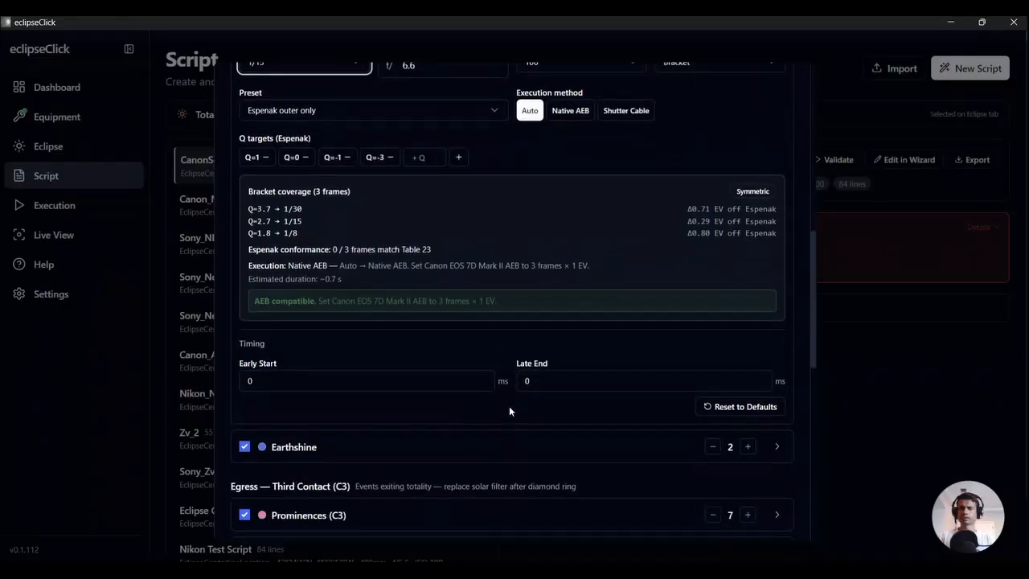
{"action": "scroll", "coordinate": [509, 411], "scroll_direction": "down", "scroll_amount": 3}
- Set the shutter speed of the Earthshine capture to 4 seconds and collapse its settings
{"action": "left_click", "coordinate": [775, 344]}
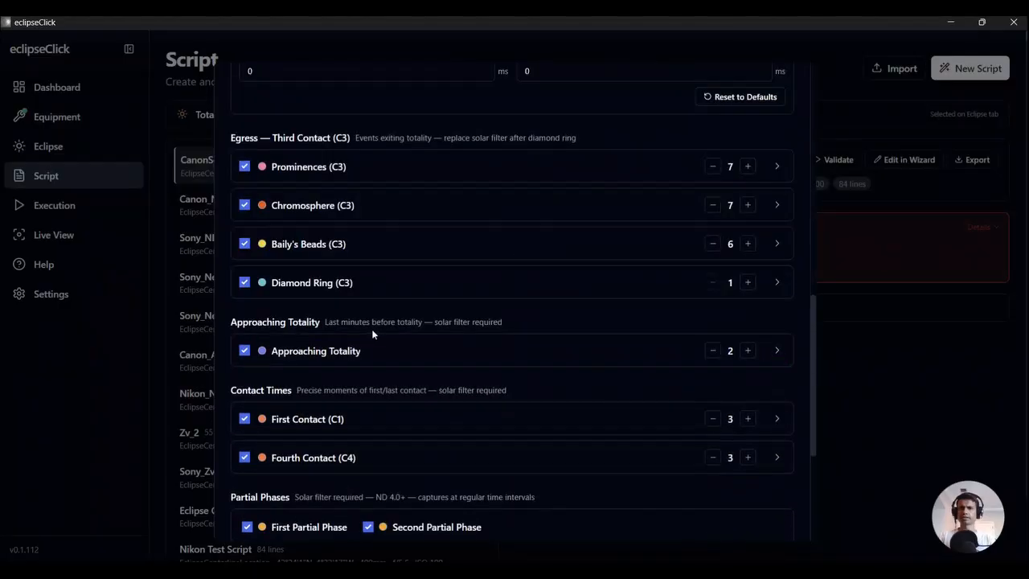
{"action": "scroll", "coordinate": [476, 268], "scroll_direction": "up", "scroll_amount": 4}
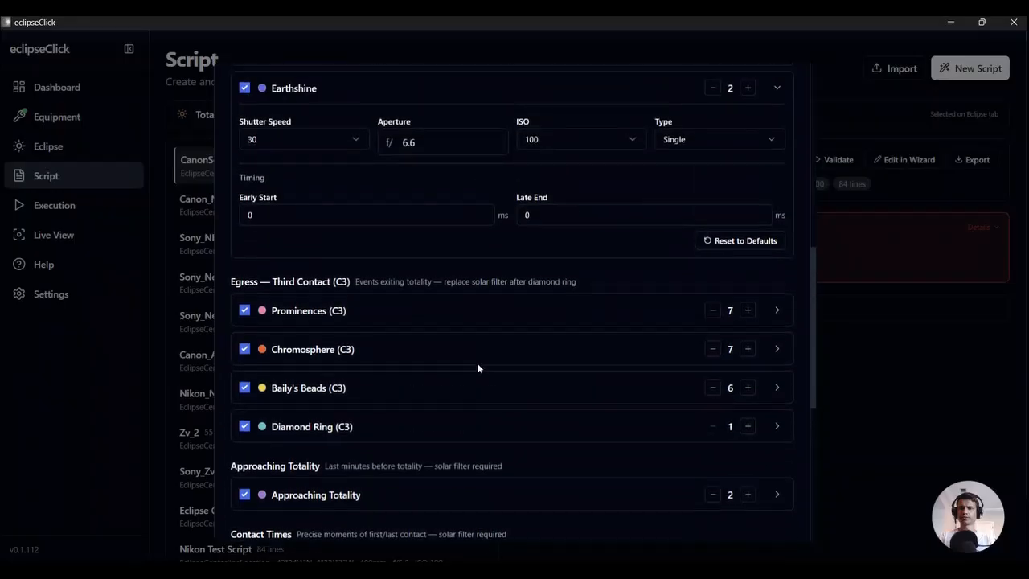
{"action": "left_click", "coordinate": [340, 143]}
{"action": "left_click", "coordinate": [316, 235]}
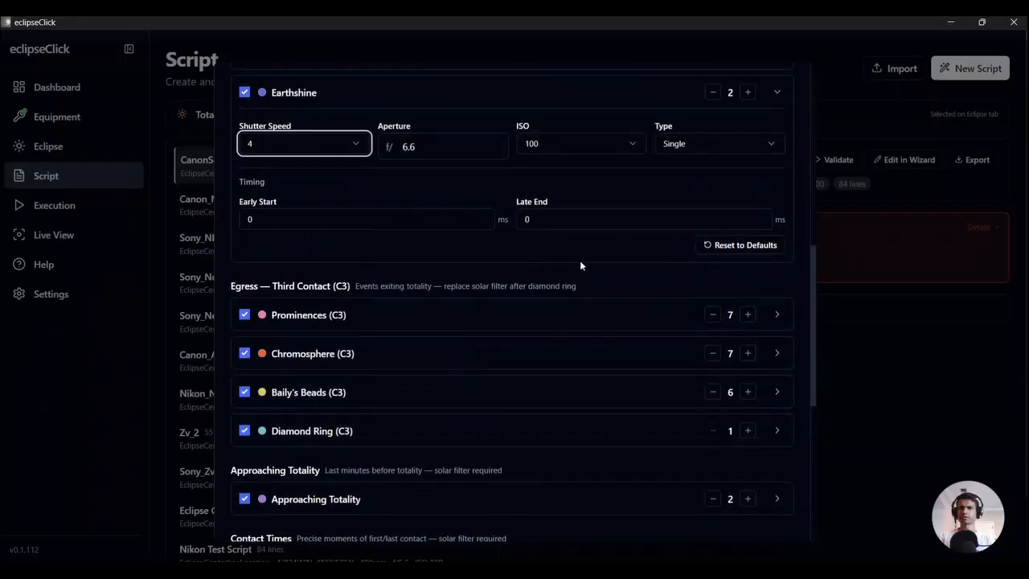
{"action": "scroll", "coordinate": [744, 262], "scroll_direction": "up", "scroll_amount": 1}
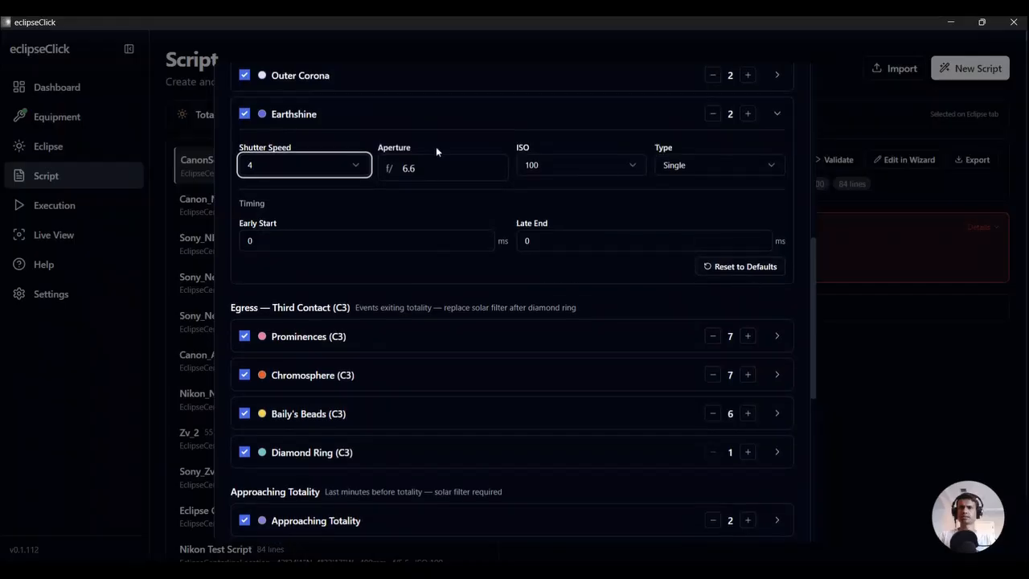
{"action": "left_click", "coordinate": [779, 116]}
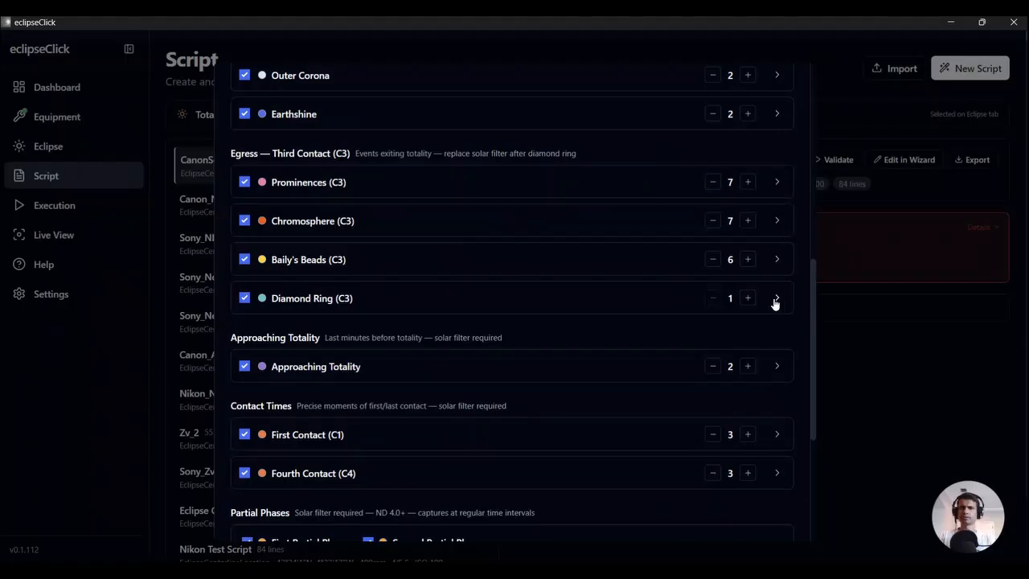
- Increase the number of Diamond Ring (C3) captures to 2
{"action": "left_click", "coordinate": [748, 299]}
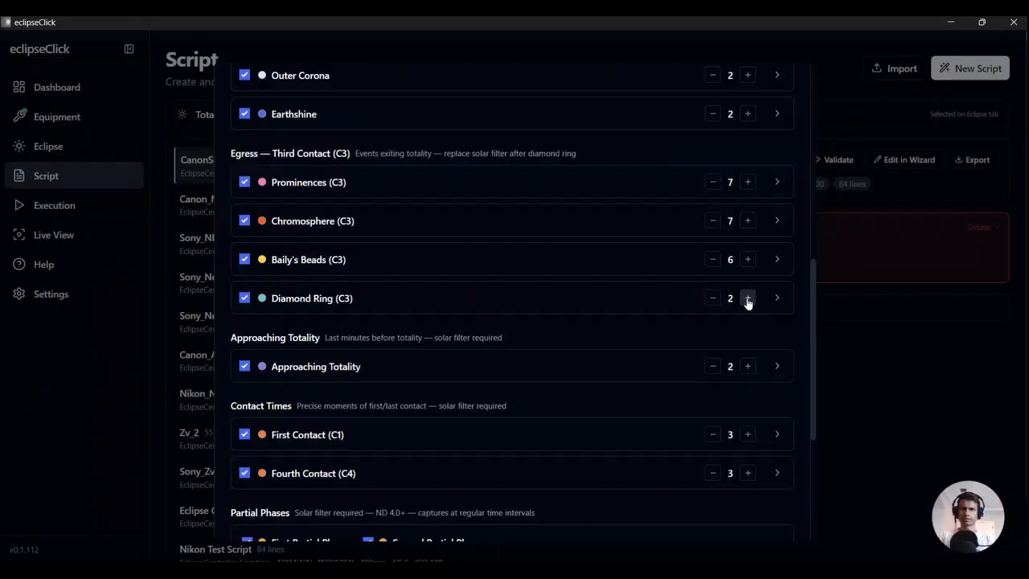
{"action": "left_click", "coordinate": [772, 299]}
{"action": "left_click", "coordinate": [772, 299]}
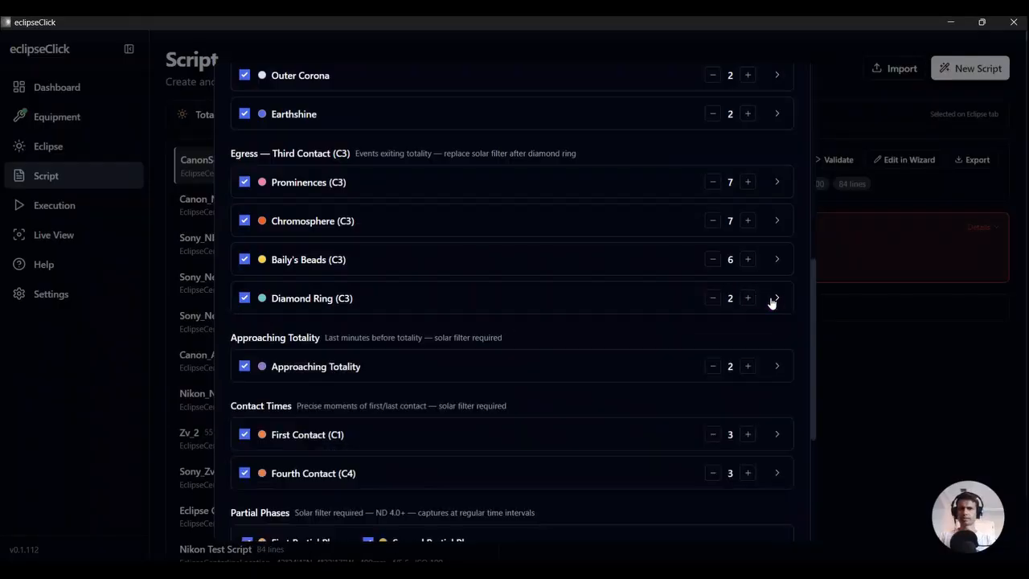
- Generate the capture timeline and review its scheduled and dropped captures
{"action": "scroll", "coordinate": [598, 357], "scroll_direction": "down", "scroll_amount": 5}
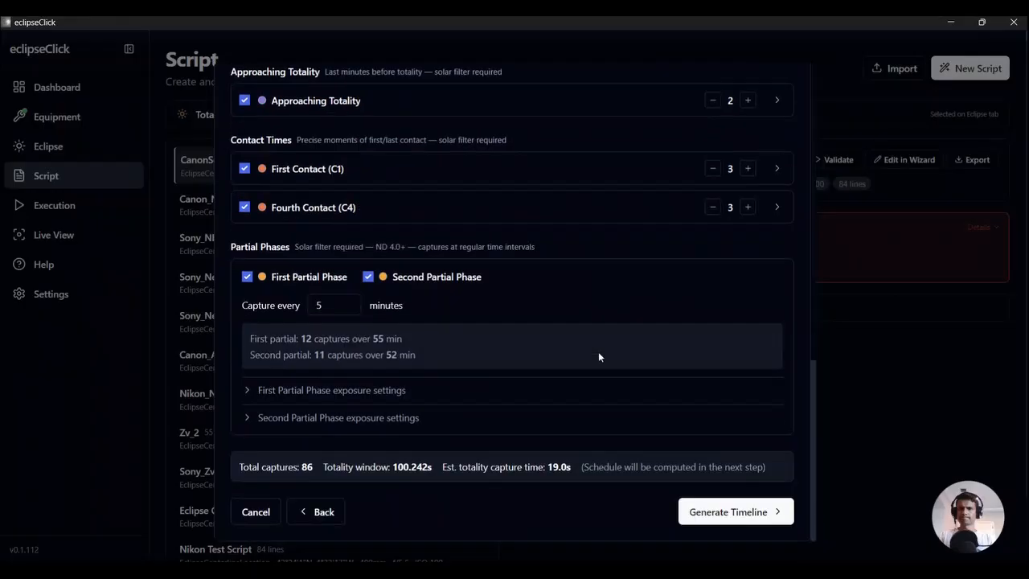
{"action": "left_click", "coordinate": [708, 512]}
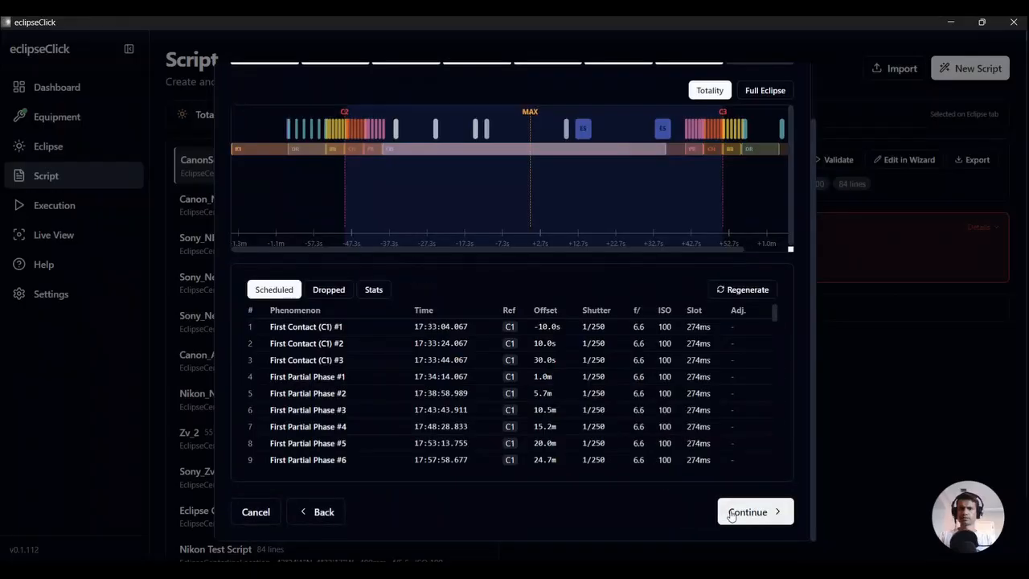
{"action": "scroll", "coordinate": [726, 409], "scroll_direction": "down", "scroll_amount": 15}
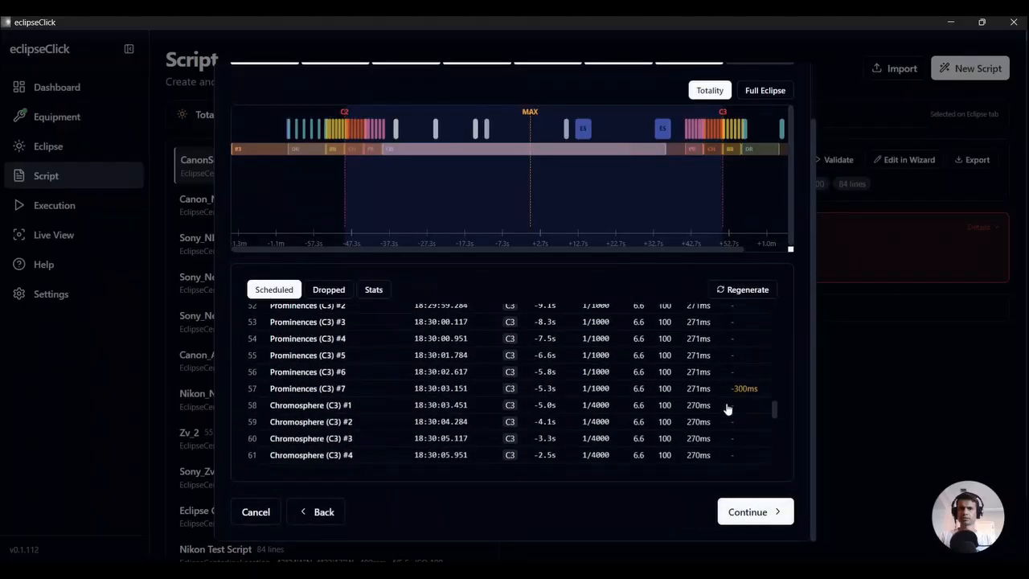
{"action": "left_click", "coordinate": [326, 292]}
- Finish the script wizard, save the generated script and review its summary in the script list
{"action": "left_click", "coordinate": [747, 489]}
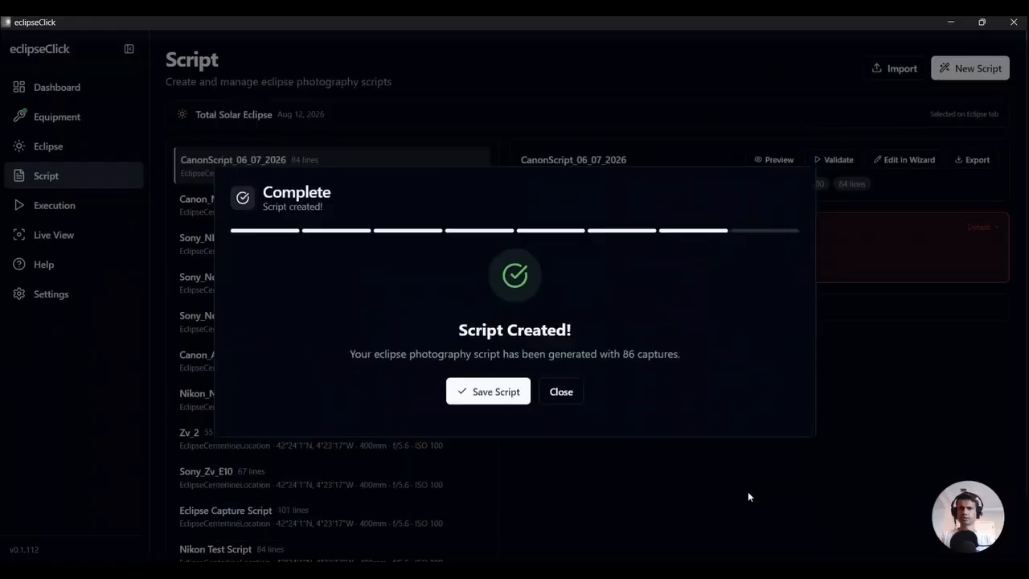
{"action": "left_click", "coordinate": [475, 391]}
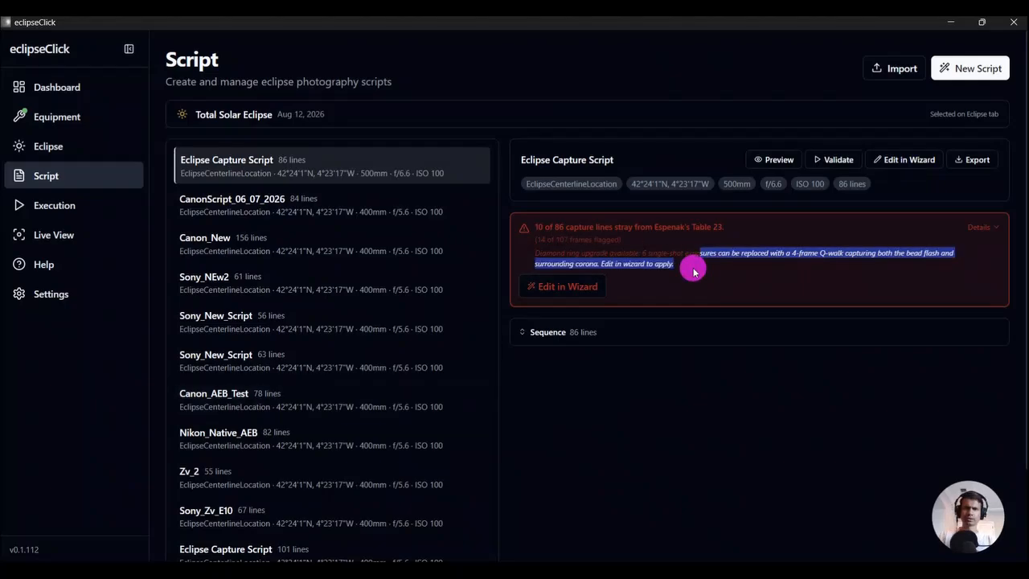
{"action": "left_click", "coordinate": [681, 261]}
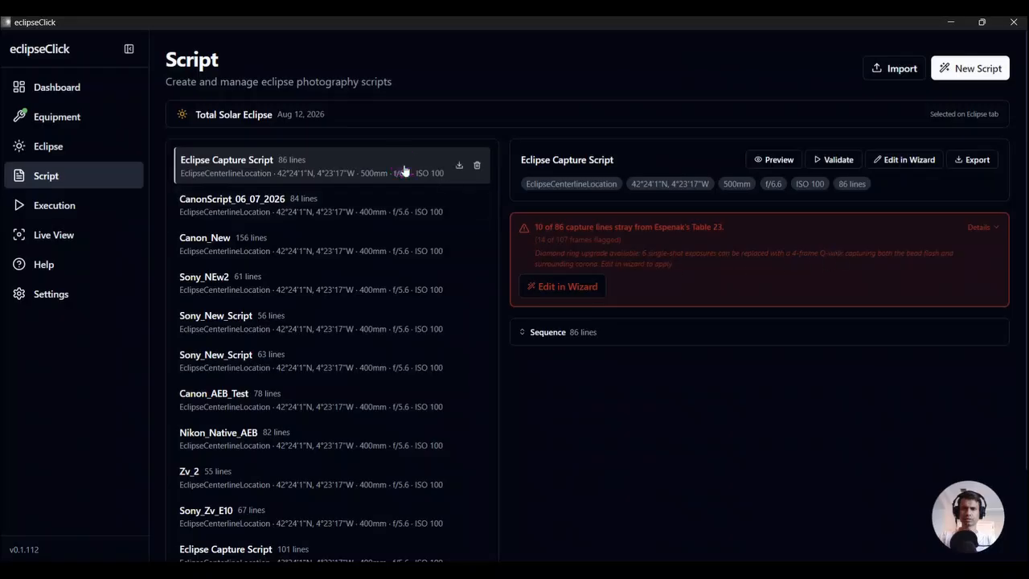
{"action": "scroll", "coordinate": [705, 381], "scroll_direction": "down", "scroll_amount": 2}
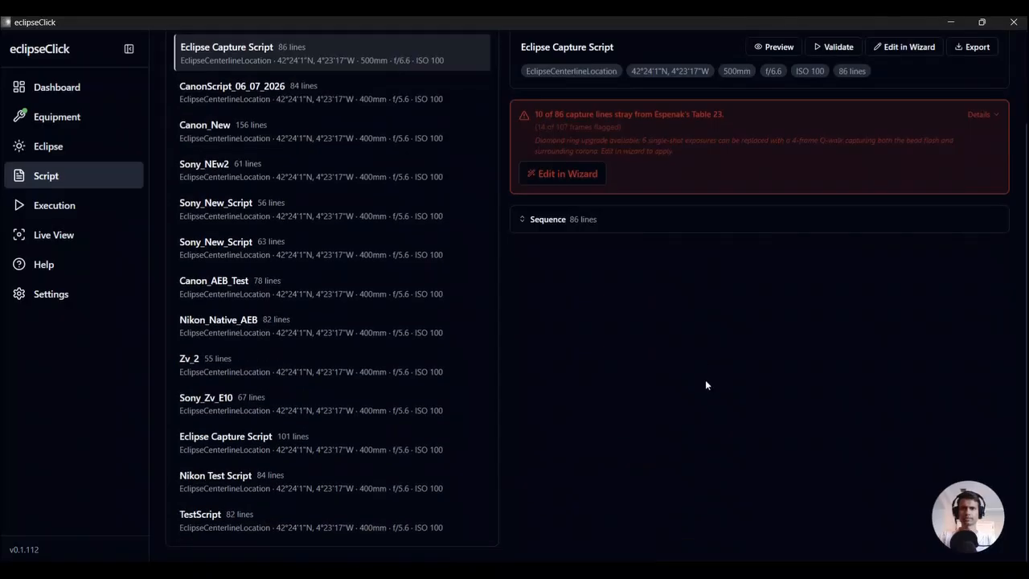
{"action": "scroll", "coordinate": [706, 381], "scroll_direction": "up", "scroll_amount": 2}
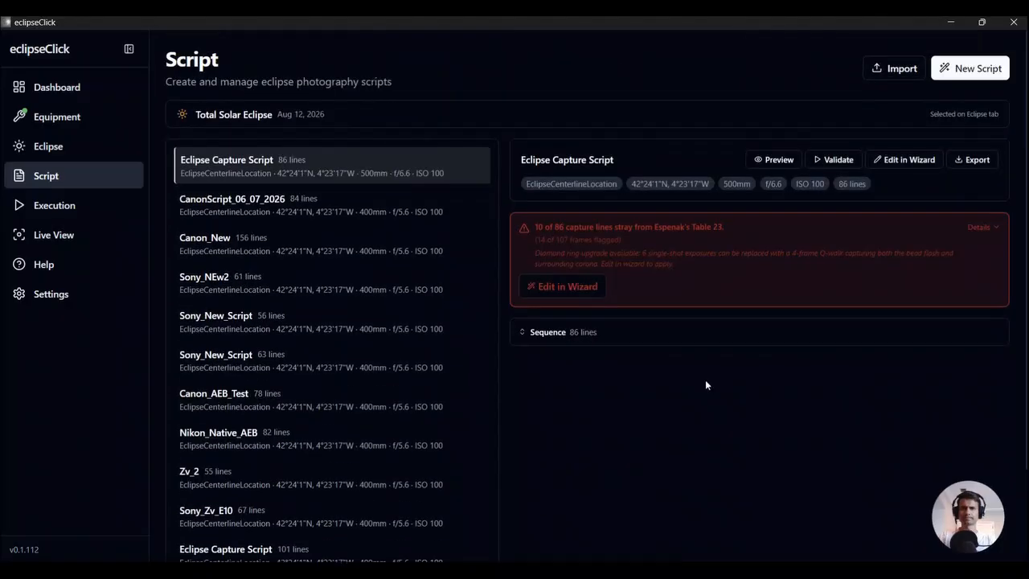
- Open the eclipse preview of the saved script, zoom it to 2.5x and reduce the limb exaggeration to 3x
{"action": "left_click", "coordinate": [777, 160]}
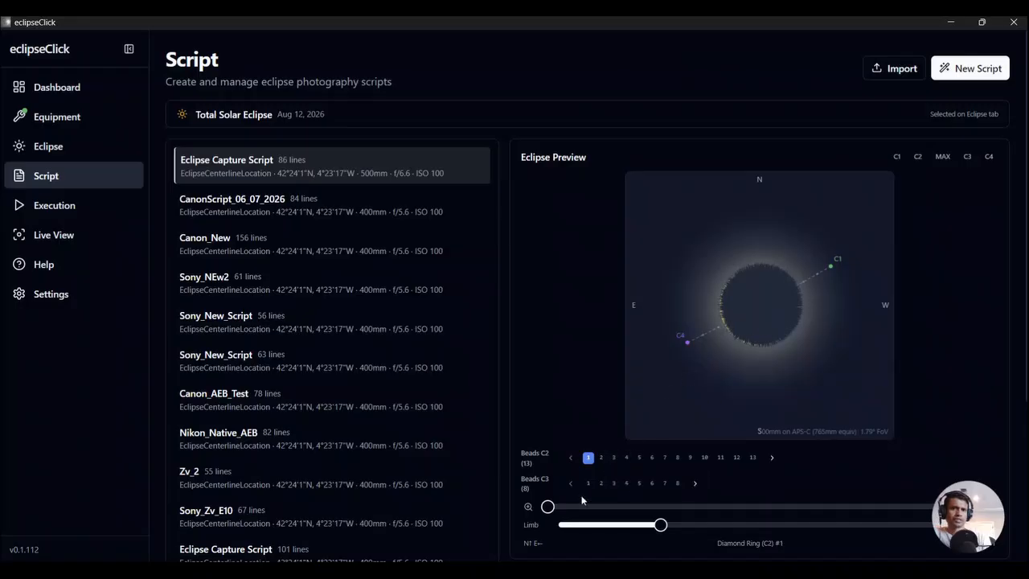
{"action": "left_click_drag", "start_coordinate": [547, 507], "coordinate": [841, 507]}
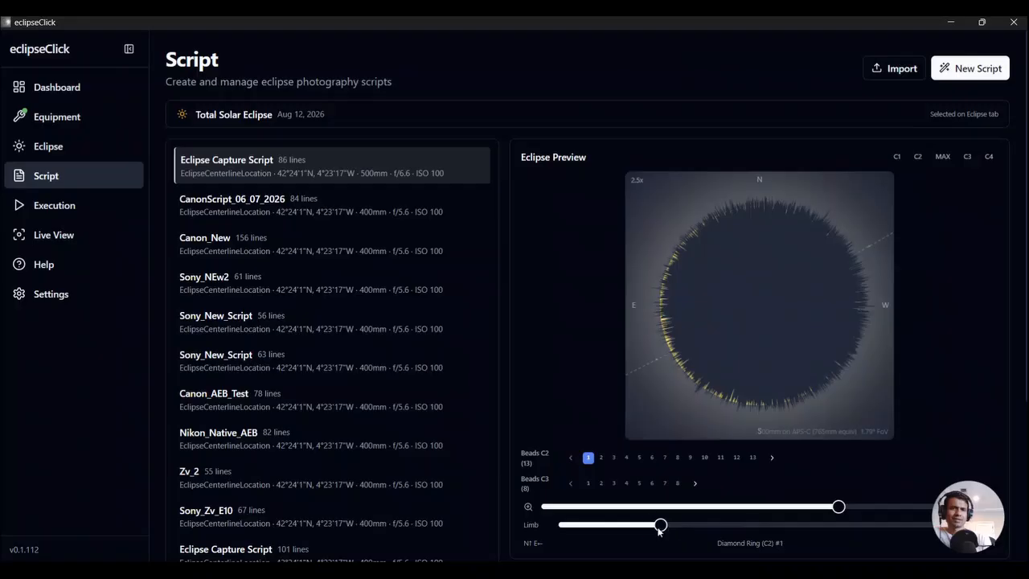
{"action": "left_click_drag", "start_coordinate": [659, 529], "coordinate": [572, 531]}
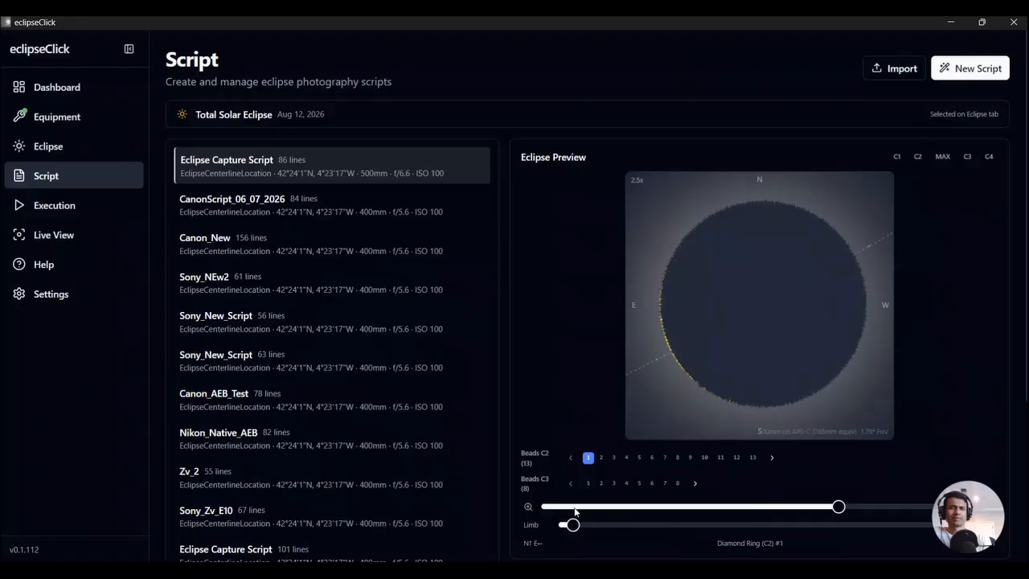
- Step through the second-contact (C2) bead previews, from capture 2 up to capture 13
{"action": "left_click", "coordinate": [598, 465]}
{"action": "left_click", "coordinate": [625, 460]}
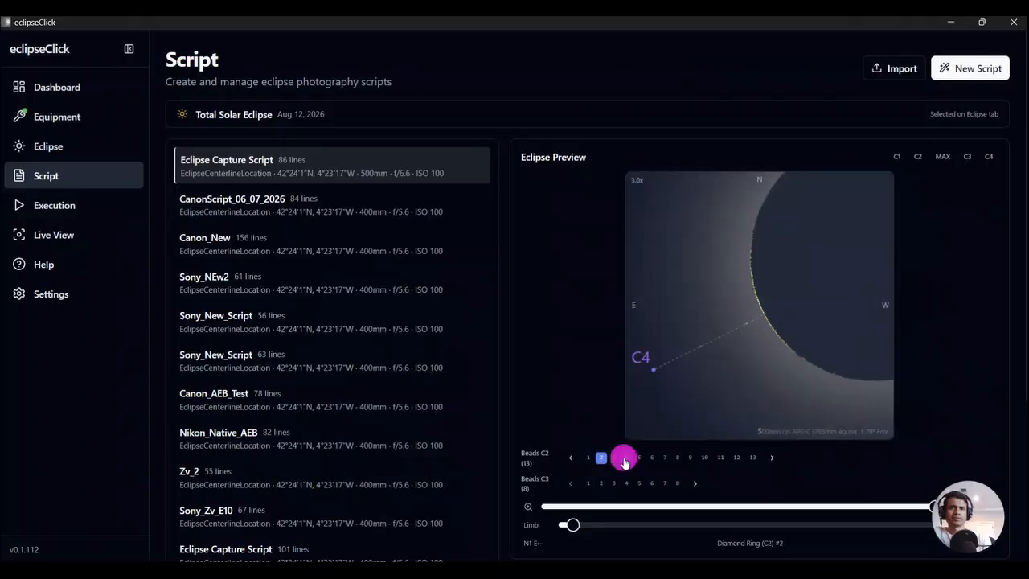
{"action": "left_click", "coordinate": [624, 459]}
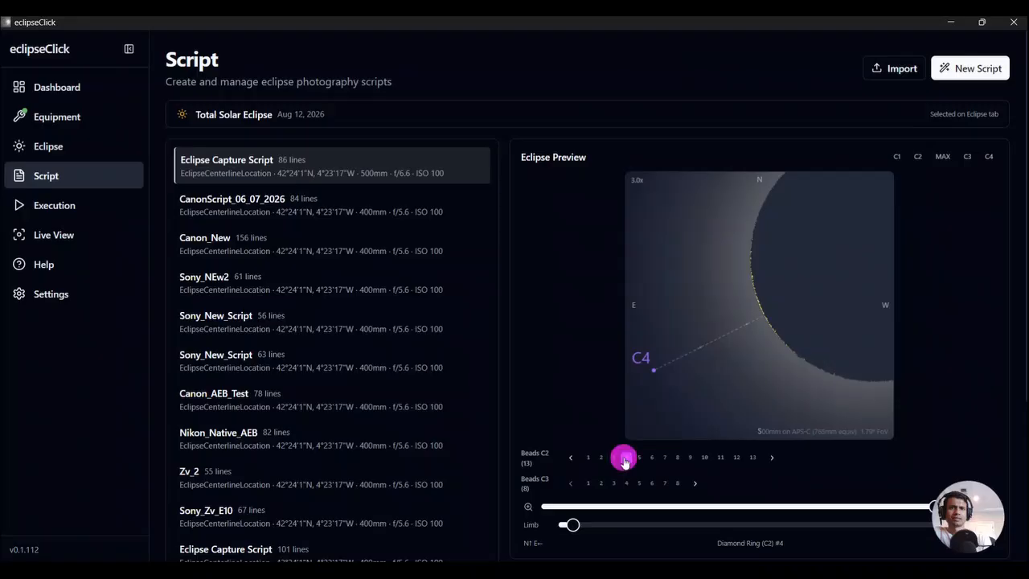
{"action": "left_click", "coordinate": [771, 461]}
{"action": "left_click", "coordinate": [769, 461]}
{"action": "left_click", "coordinate": [769, 461]}
{"action": "left_click", "coordinate": [769, 461]}
{"action": "left_click", "coordinate": [769, 461]}
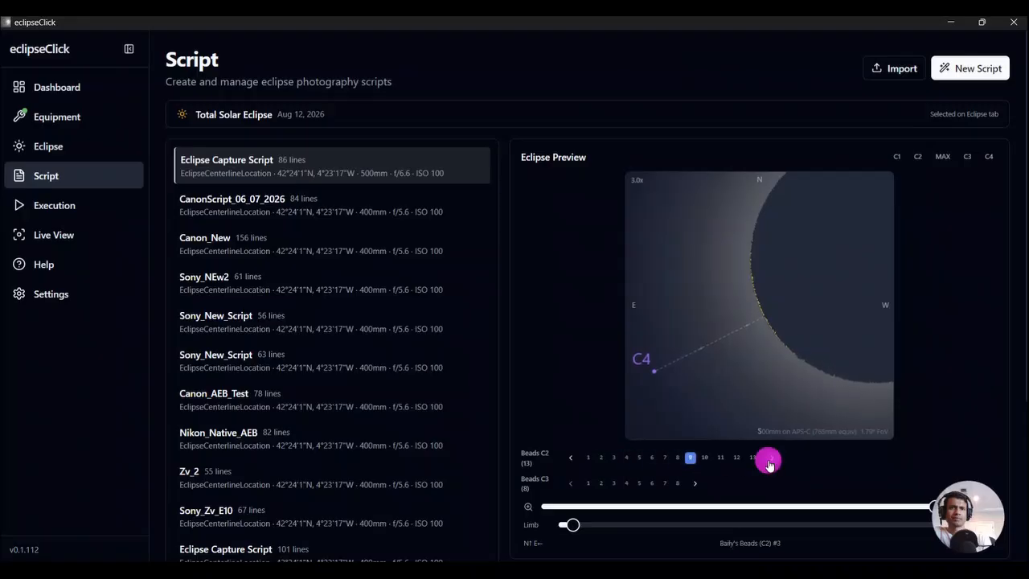
{"action": "left_click", "coordinate": [770, 461]}
{"action": "left_click", "coordinate": [770, 461]}
{"action": "left_click", "coordinate": [770, 461]}
{"action": "left_click", "coordinate": [770, 461]}
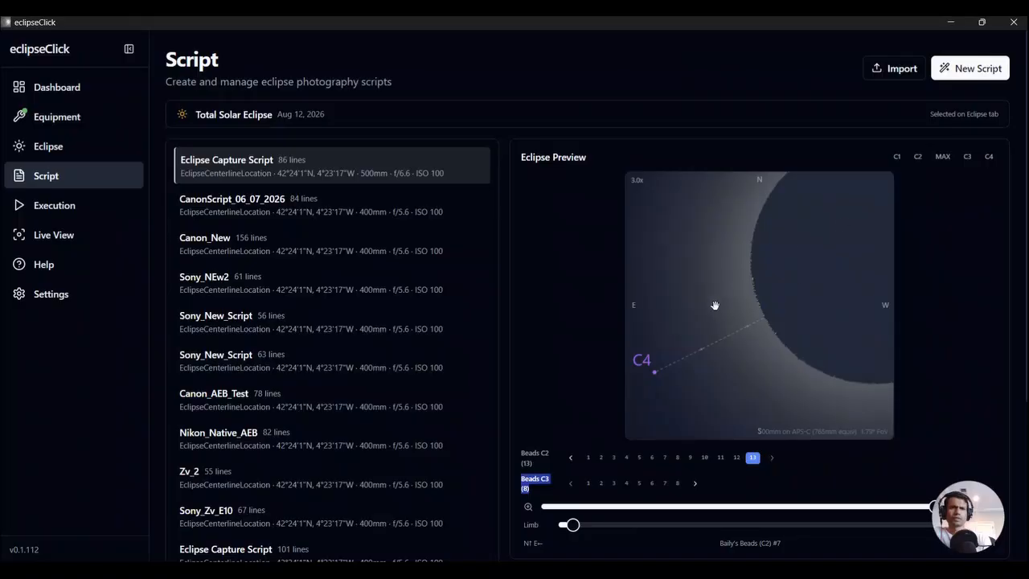
- Preview the eclipse at maximum and at third contact (C3), and magnify the C3 view to 2.3x
{"action": "left_click", "coordinate": [943, 158]}
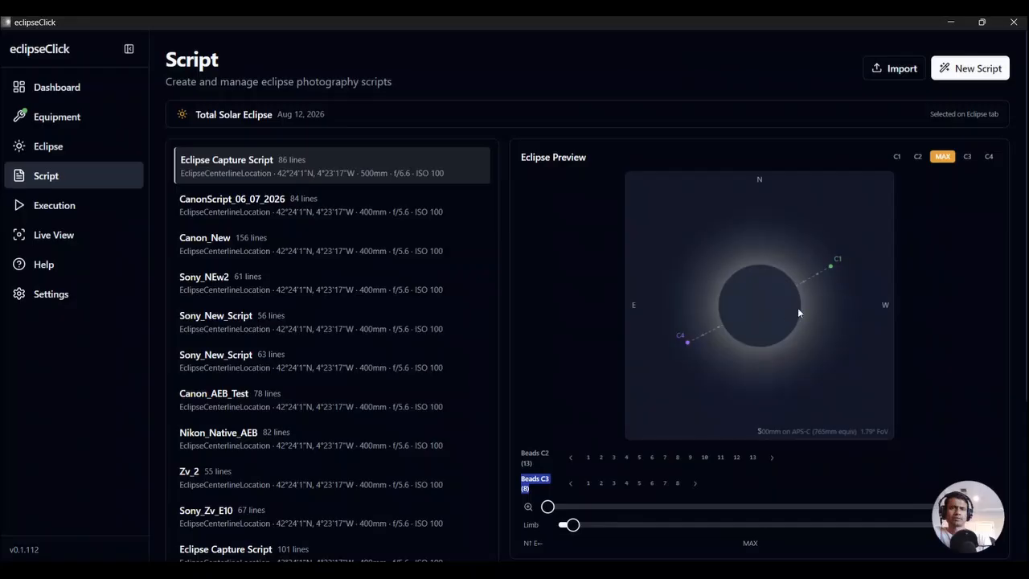
{"action": "left_click", "coordinate": [967, 157]}
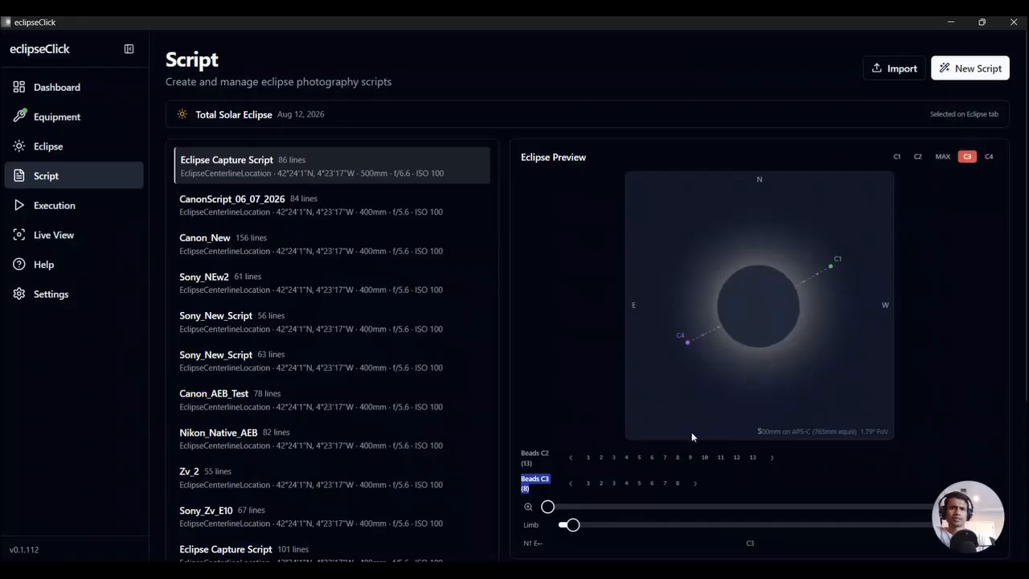
{"action": "left_click_drag", "start_coordinate": [547, 506], "coordinate": [928, 511]}
{"action": "mouse_move", "coordinate": [571, 524]}
{"action": "left_mouse_down"}
{"action": "mouse_move", "coordinate": [636, 535]}
{"action": "mouse_move", "coordinate": [574, 545]}
{"action": "mouse_move", "coordinate": [571, 527]}
{"action": "left_mouse_up"}
{"action": "scroll", "coordinate": [813, 386], "scroll_direction": "down", "scroll_amount": 5}
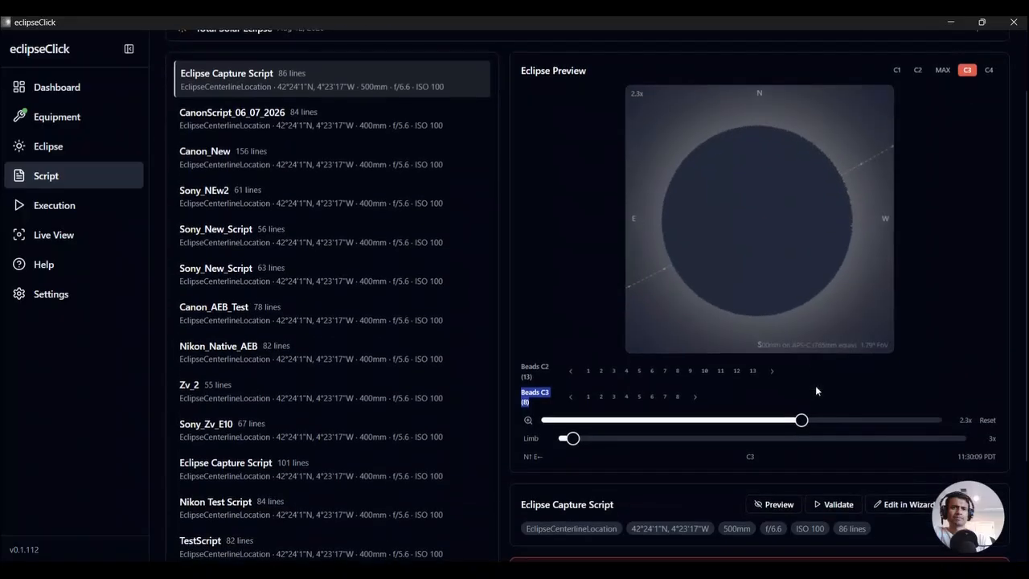
- Step through the third-contact (C3) bead previews, from capture 1 up to capture 8
{"action": "left_click", "coordinate": [695, 397]}
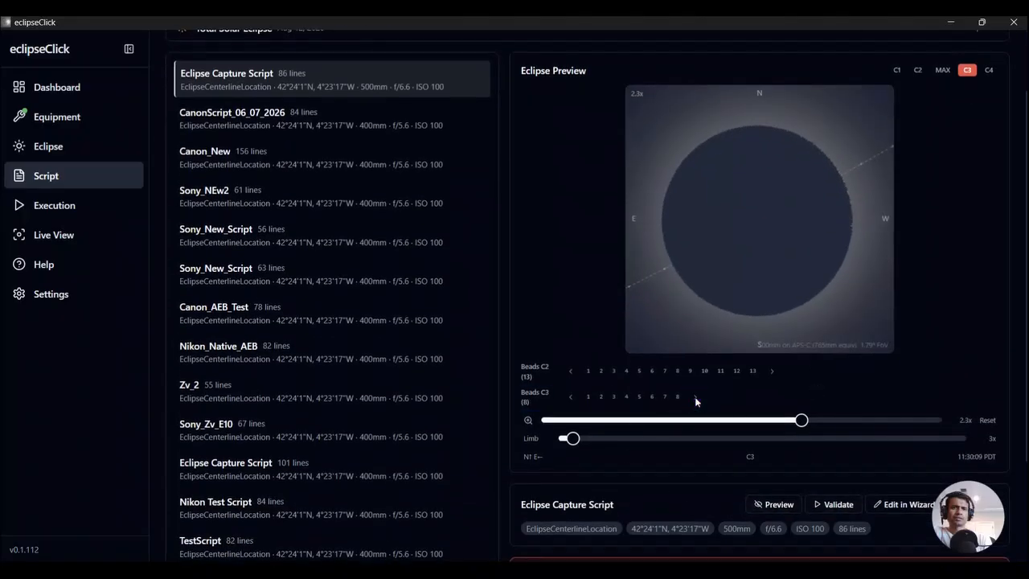
{"action": "left_click", "coordinate": [588, 396]}
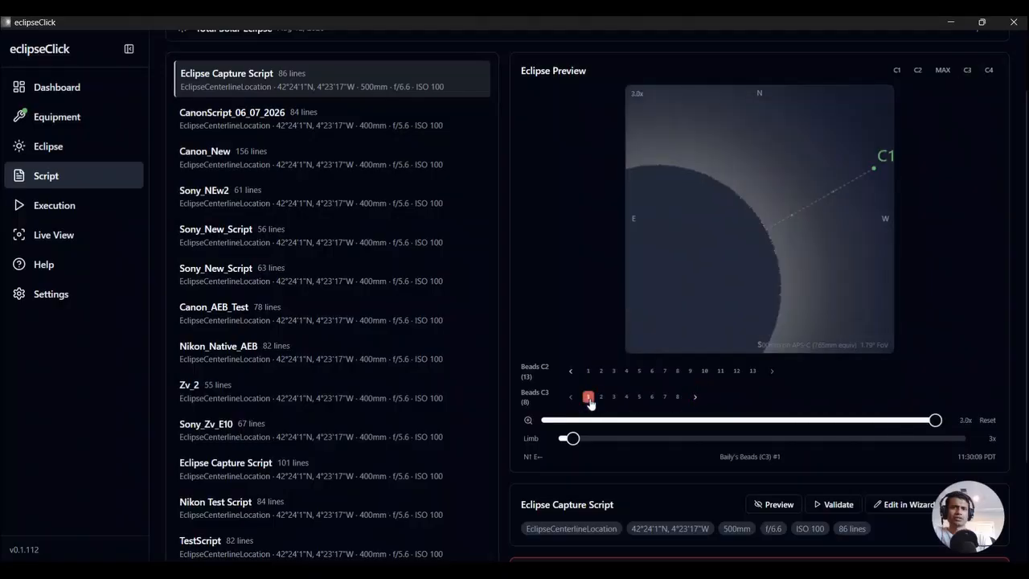
{"action": "left_click", "coordinate": [695, 398]}
{"action": "left_click", "coordinate": [694, 397]}
{"action": "left_click", "coordinate": [694, 397]}
{"action": "left_click", "coordinate": [695, 397]}
{"action": "left_click", "coordinate": [695, 398]}
{"action": "left_click", "coordinate": [695, 397]}
{"action": "left_click", "coordinate": [695, 397]}
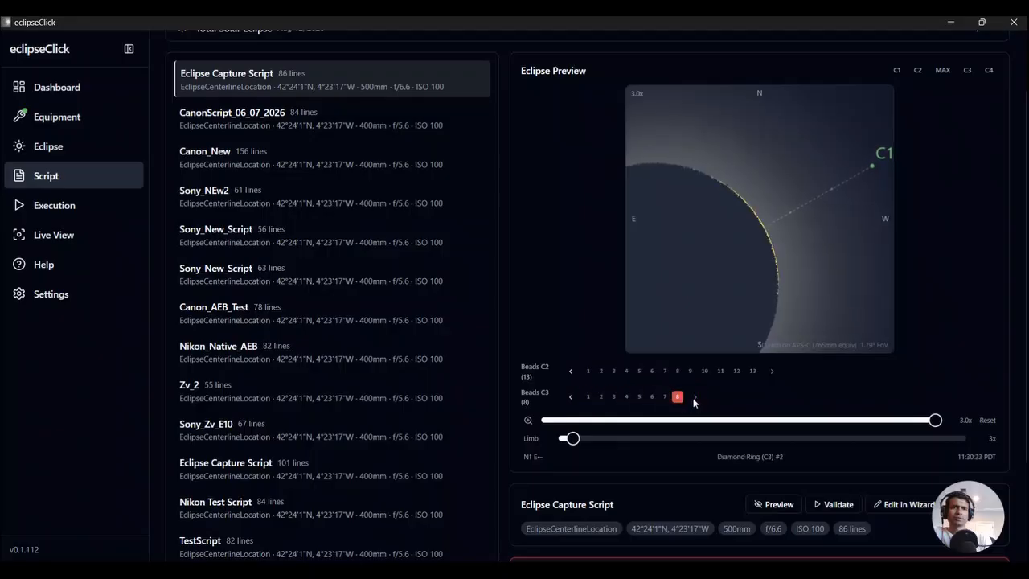
{"action": "left_click", "coordinate": [695, 397]}
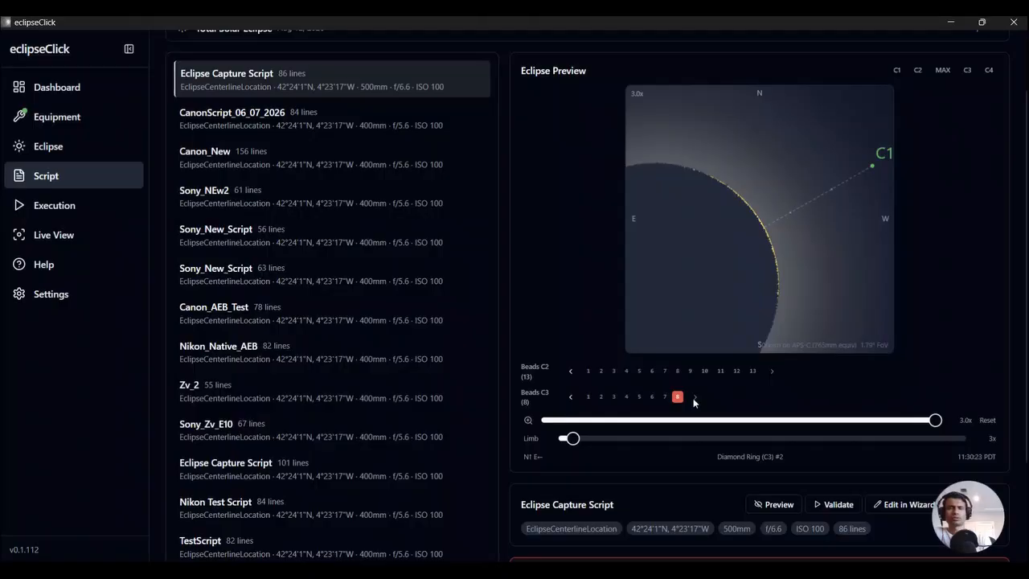
- Hide the eclipse preview of the selected Eclipse Capture Script
{"action": "scroll", "coordinate": [675, 457], "scroll_direction": "up", "scroll_amount": 2}
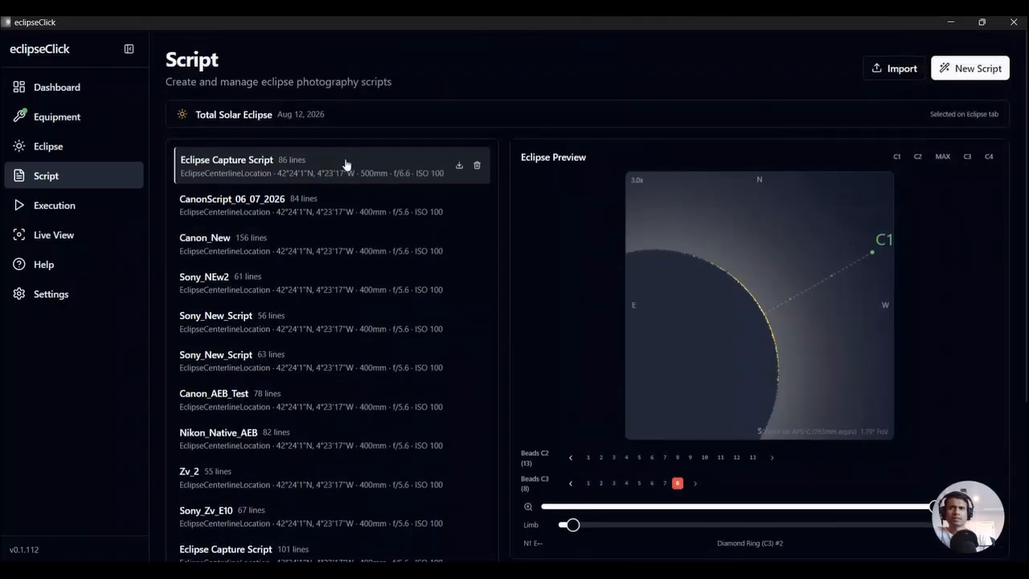
{"action": "scroll", "coordinate": [877, 261], "scroll_direction": "down", "scroll_amount": 5}
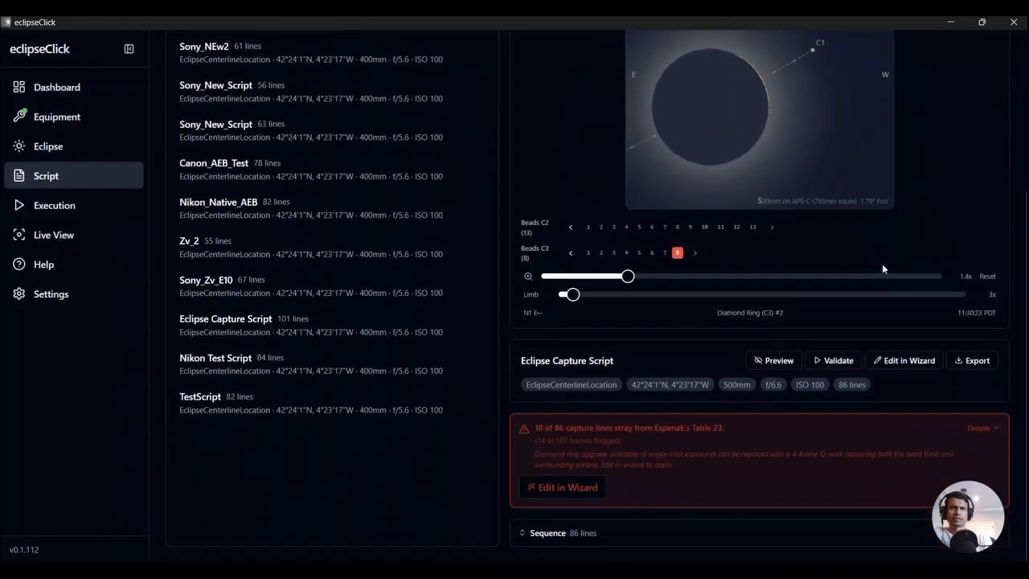
{"action": "left_click", "coordinate": [775, 369]}
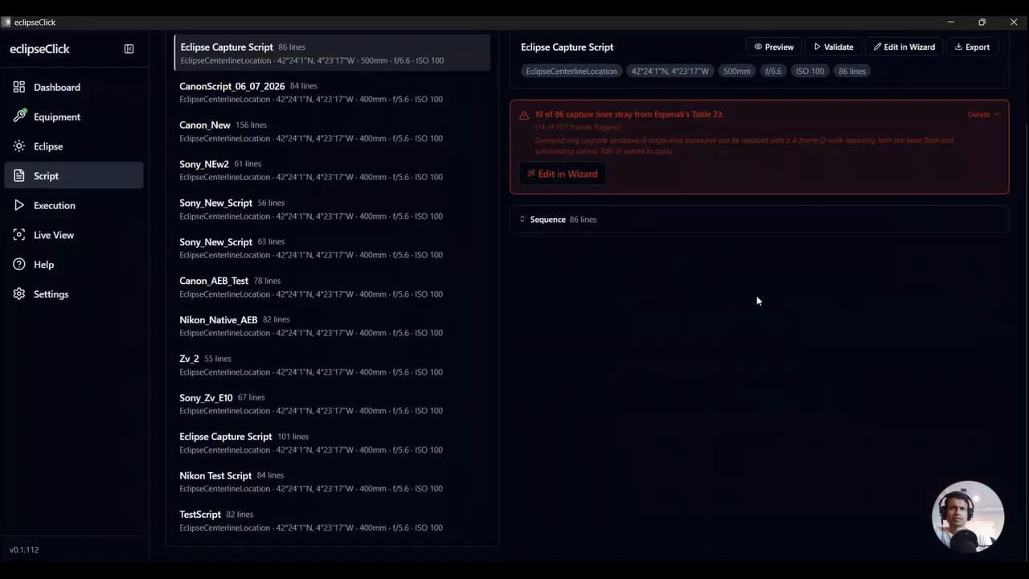
{"action": "scroll", "coordinate": [757, 300], "scroll_direction": "up", "scroll_amount": 3}
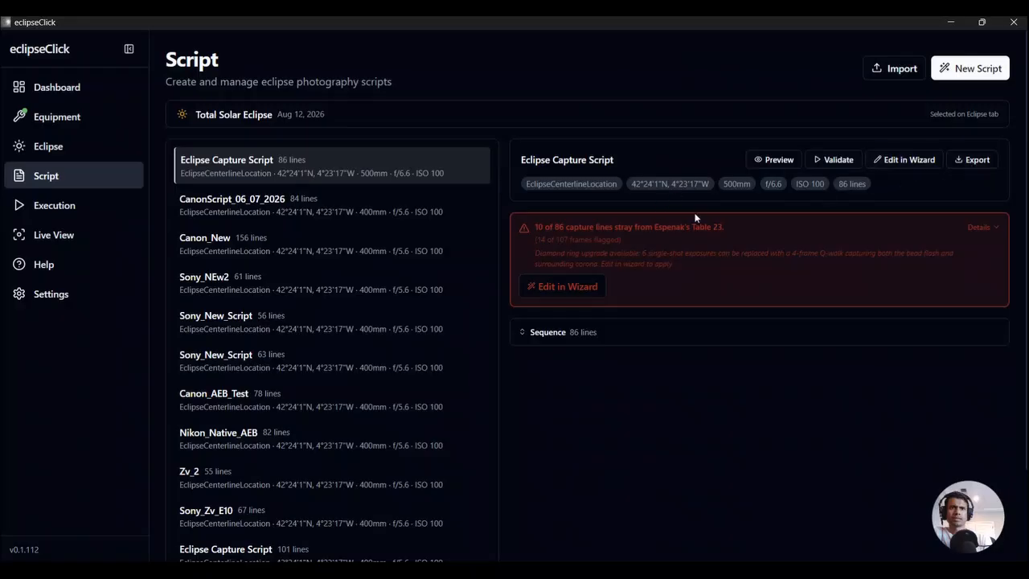
- Expand the details of the Espenak's Table 23 warning and look through the flagged capture lines
{"action": "left_click", "coordinate": [991, 232]}
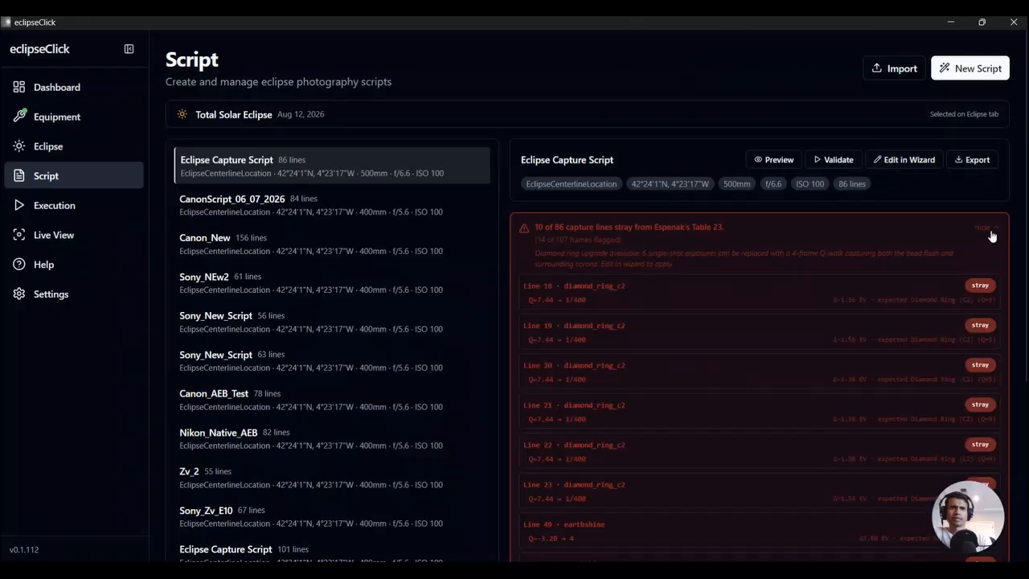
{"action": "scroll", "coordinate": [825, 302], "scroll_direction": "down", "scroll_amount": 1}
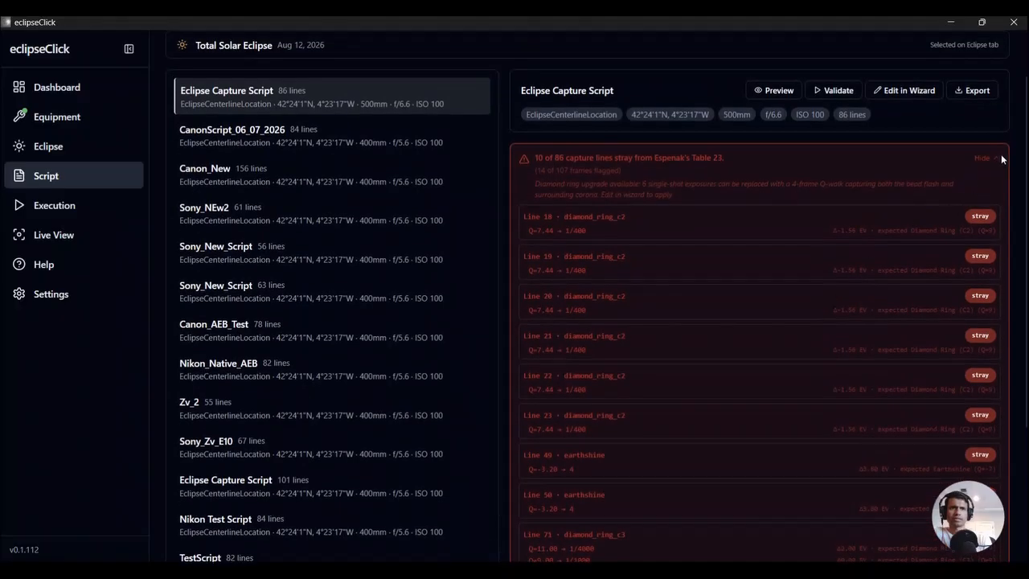
{"action": "left_click", "coordinate": [992, 159]}
{"action": "left_click", "coordinate": [989, 159]}
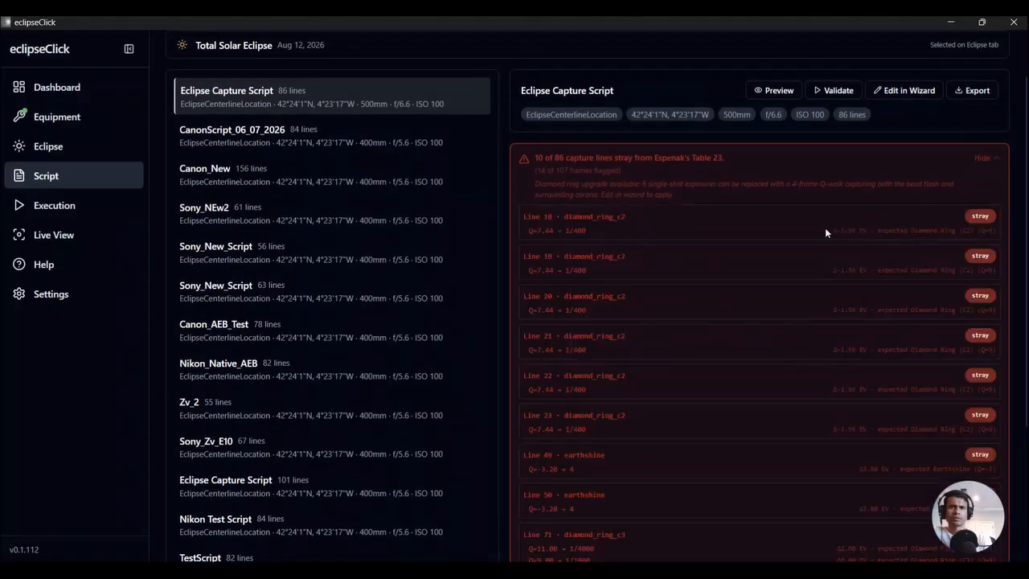
{"action": "scroll", "coordinate": [733, 249], "scroll_direction": "down", "scroll_amount": 3}
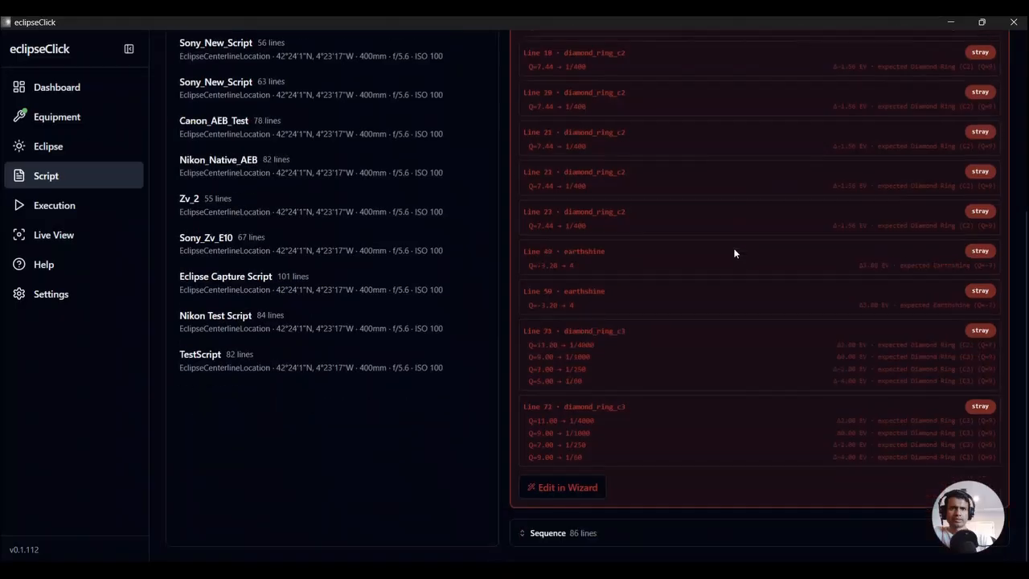
{"action": "scroll", "coordinate": [734, 249], "scroll_direction": "up", "scroll_amount": 2}
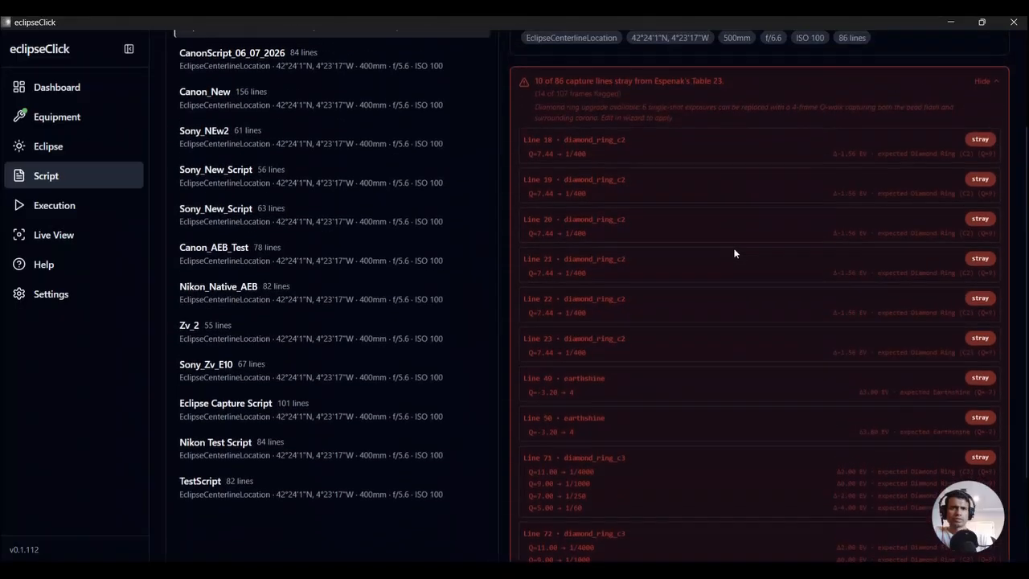
{"action": "scroll", "coordinate": [751, 172], "scroll_direction": "up", "scroll_amount": 1}
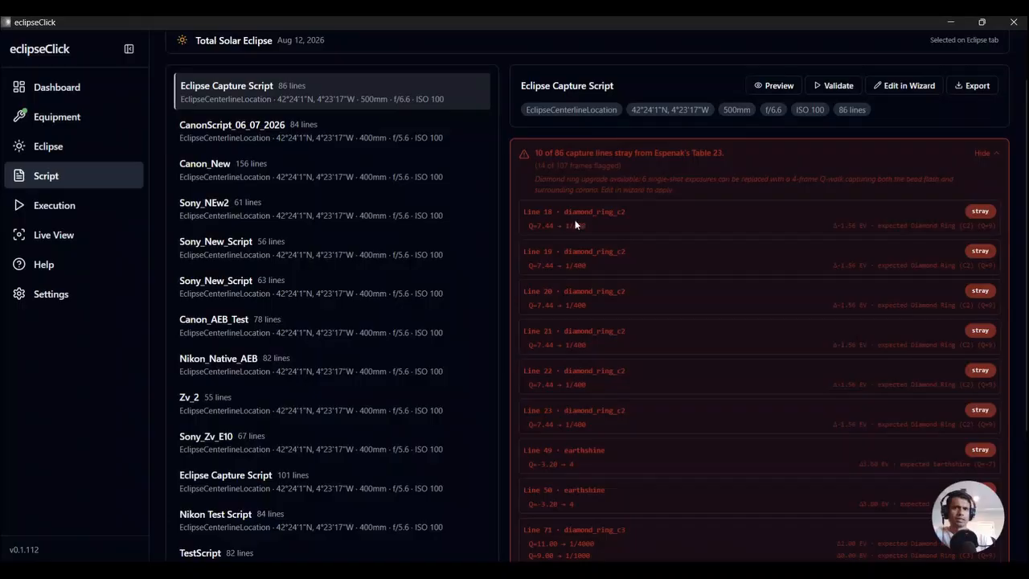
- Compare the flagged diamond-ring exposures for C2 and C3 (lines 18–23, 71 and 72) with their expected Q values
{"action": "left_click_drag", "start_coordinate": [557, 225], "coordinate": [644, 420]}
{"action": "left_click", "coordinate": [643, 421]}
{"action": "scroll", "coordinate": [643, 421], "scroll_direction": "down", "scroll_amount": 2}
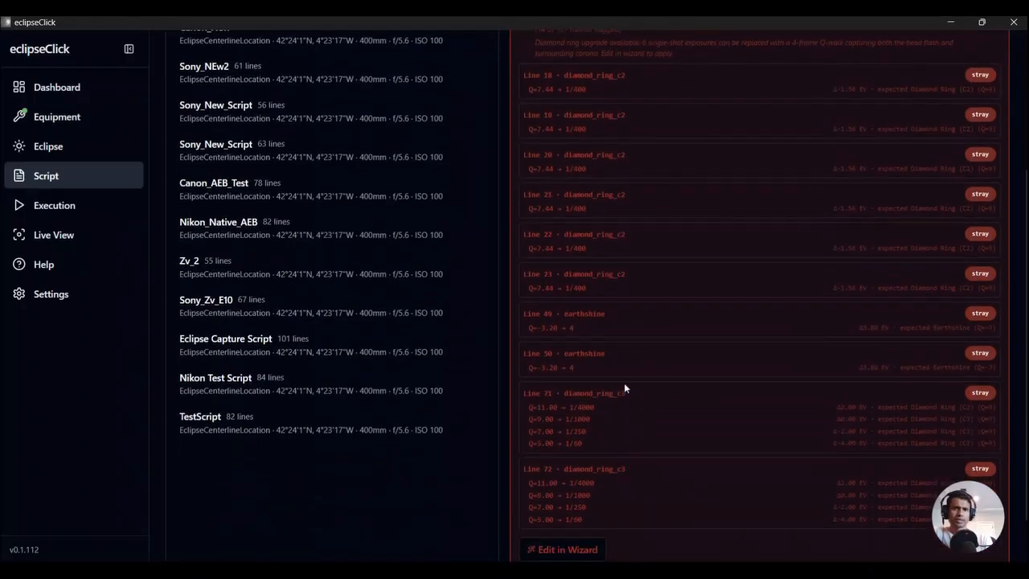
{"action": "scroll", "coordinate": [789, 261], "scroll_direction": "up", "scroll_amount": 2}
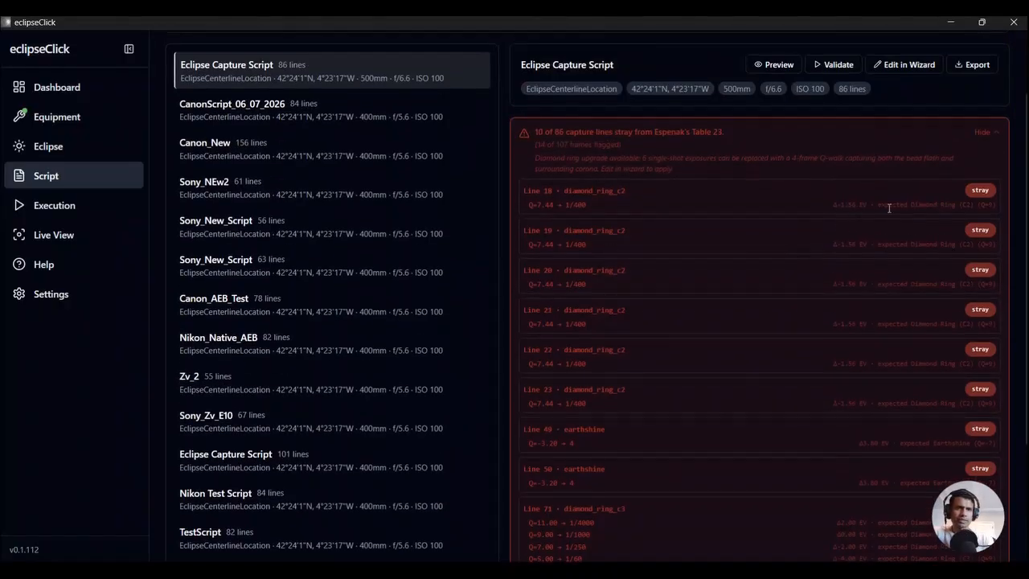
{"action": "double_click", "coordinate": [889, 207]}
{"action": "left_click", "coordinate": [864, 253]}
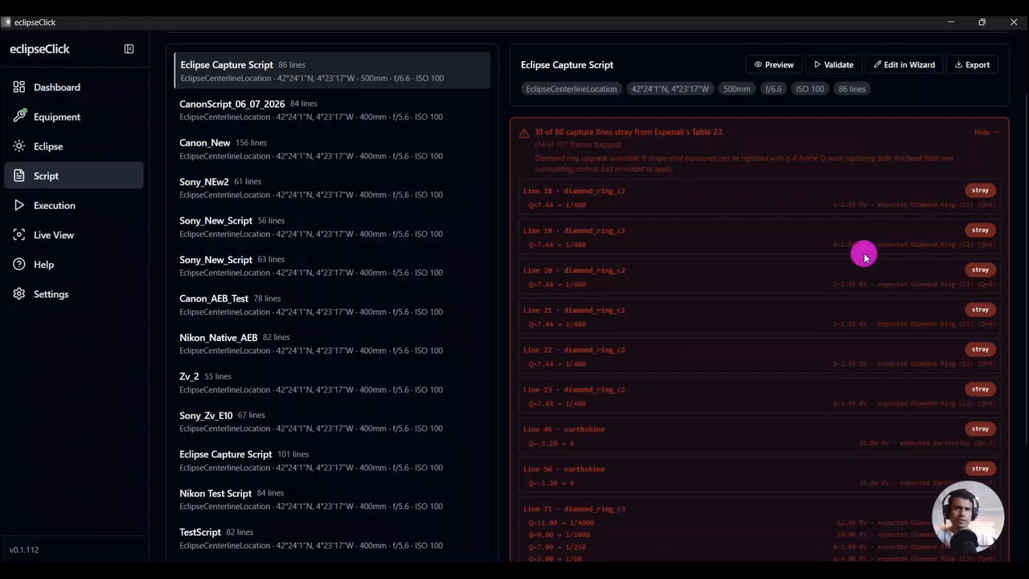
{"action": "scroll", "coordinate": [864, 252], "scroll_direction": "down", "scroll_amount": 1}
{"action": "scroll", "coordinate": [864, 253], "scroll_direction": "down", "scroll_amount": 2}
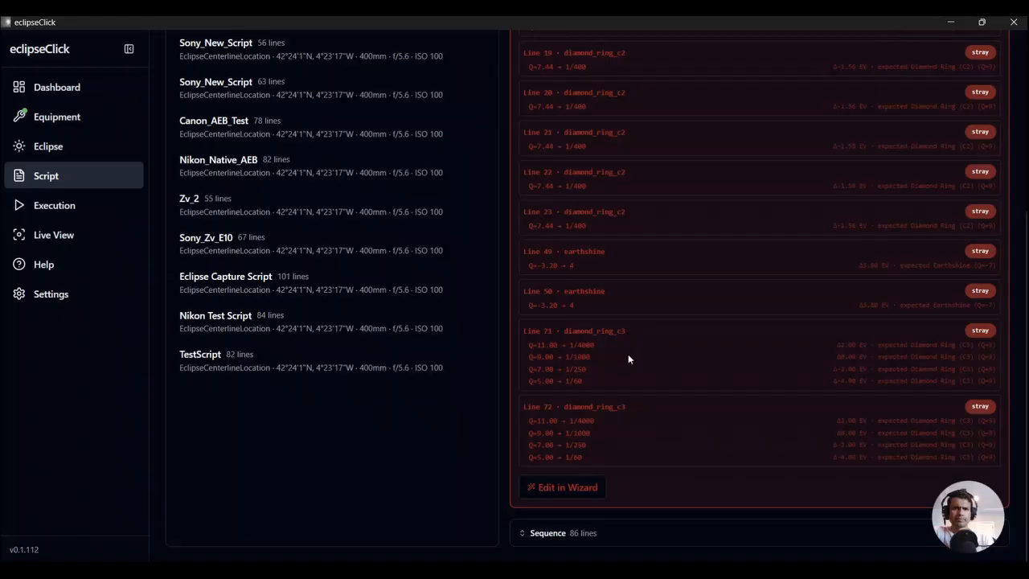
{"action": "left_click_drag", "start_coordinate": [568, 345], "coordinate": [593, 383]}
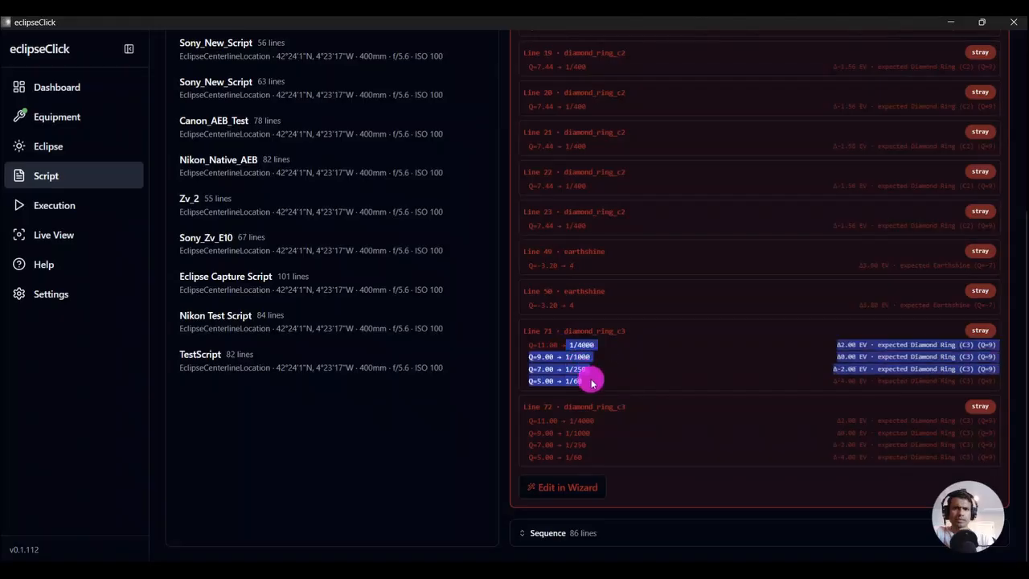
{"action": "left_click", "coordinate": [596, 382]}
{"action": "left_click_drag", "start_coordinate": [561, 420], "coordinate": [618, 459]}
{"action": "left_click", "coordinate": [617, 460]}
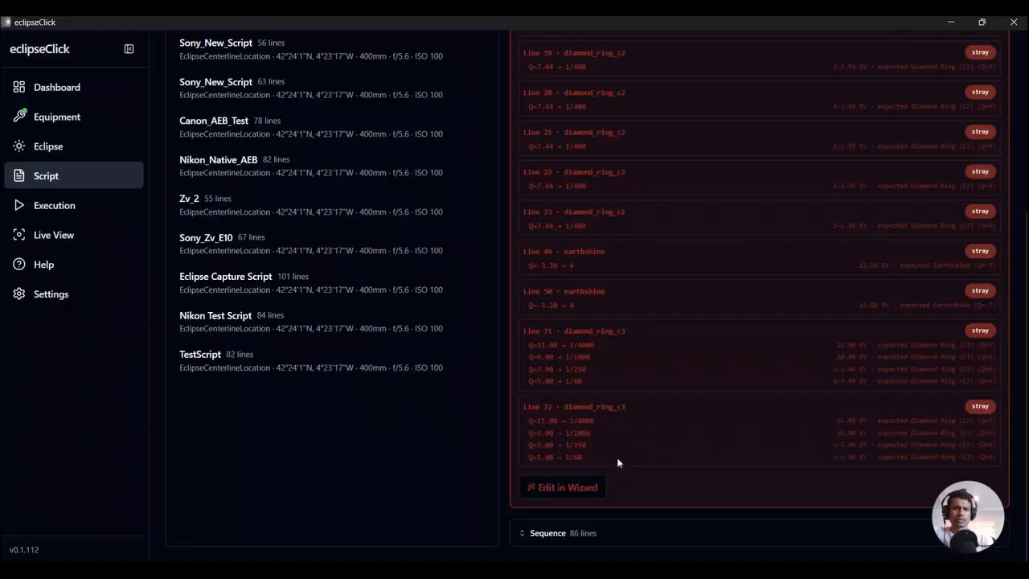
- Open the flagged script in the edit wizard, set the connection type to Serial (Wired) and advance to the capture configuration
{"action": "left_click", "coordinate": [573, 487]}
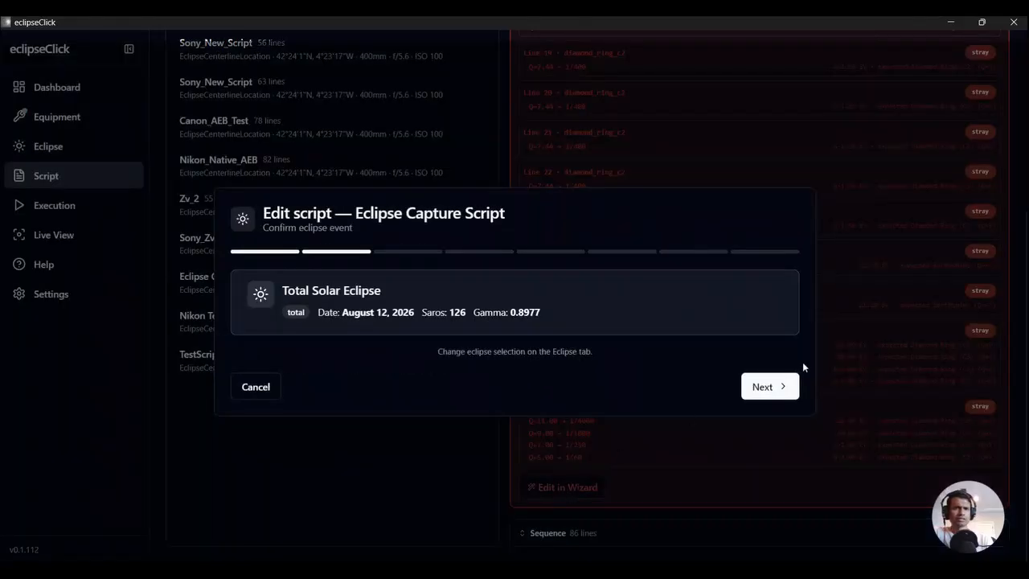
{"action": "left_click", "coordinate": [763, 388]}
{"action": "left_click", "coordinate": [533, 390]}
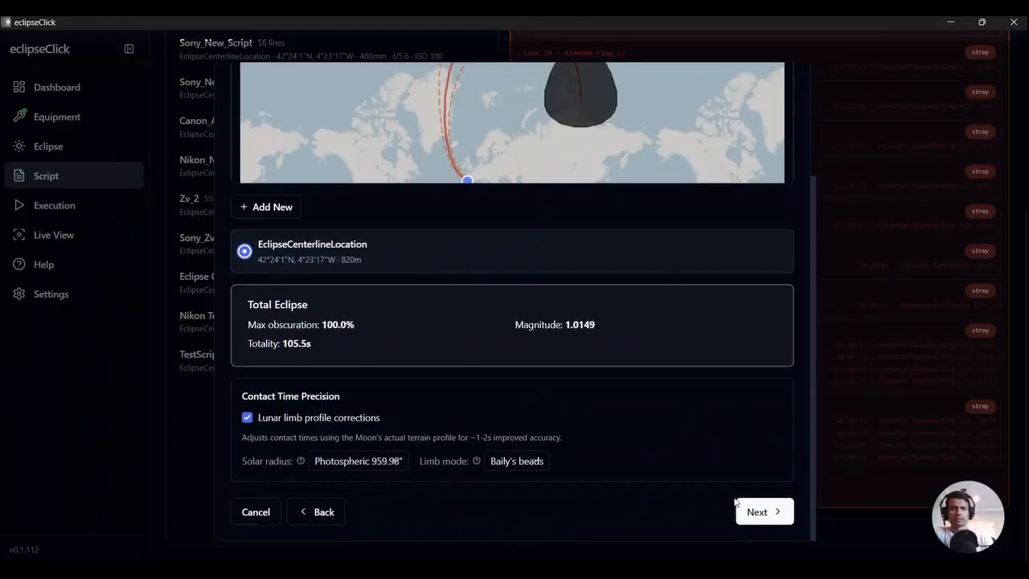
{"action": "left_click", "coordinate": [748, 512]}
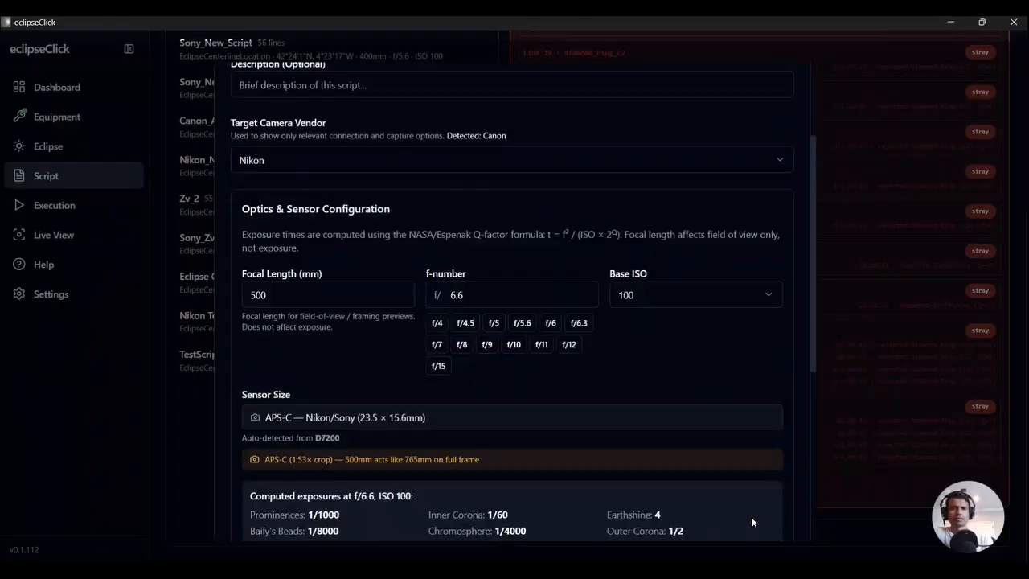
{"action": "scroll", "coordinate": [540, 399], "scroll_direction": "down", "scroll_amount": 5}
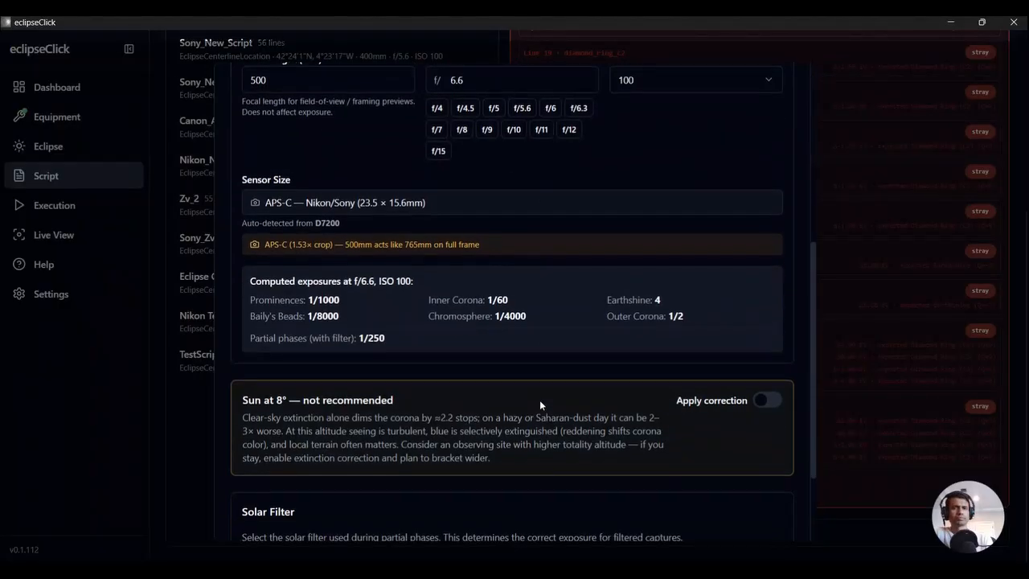
{"action": "left_click", "coordinate": [764, 513]}
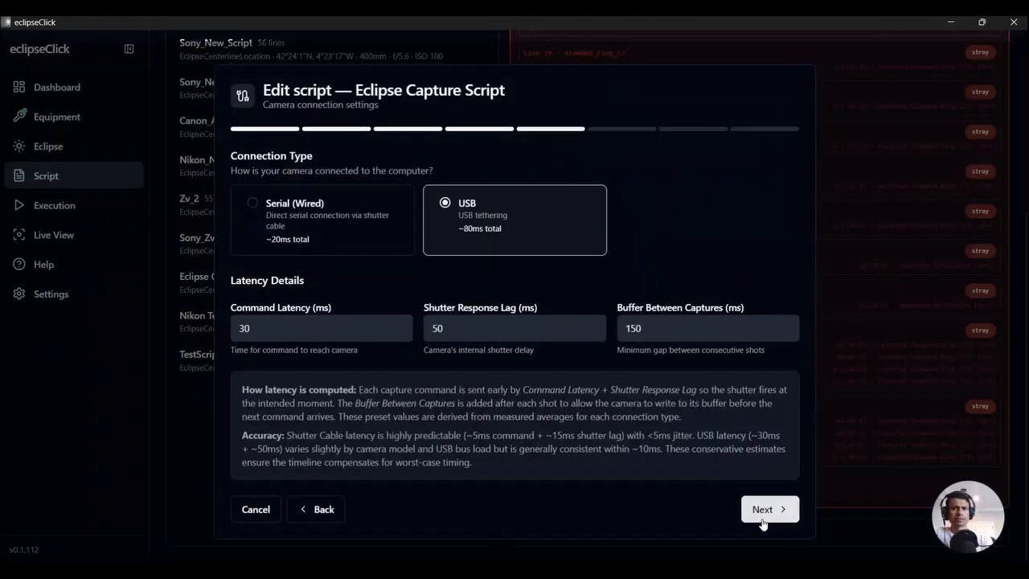
{"action": "left_click", "coordinate": [358, 212]}
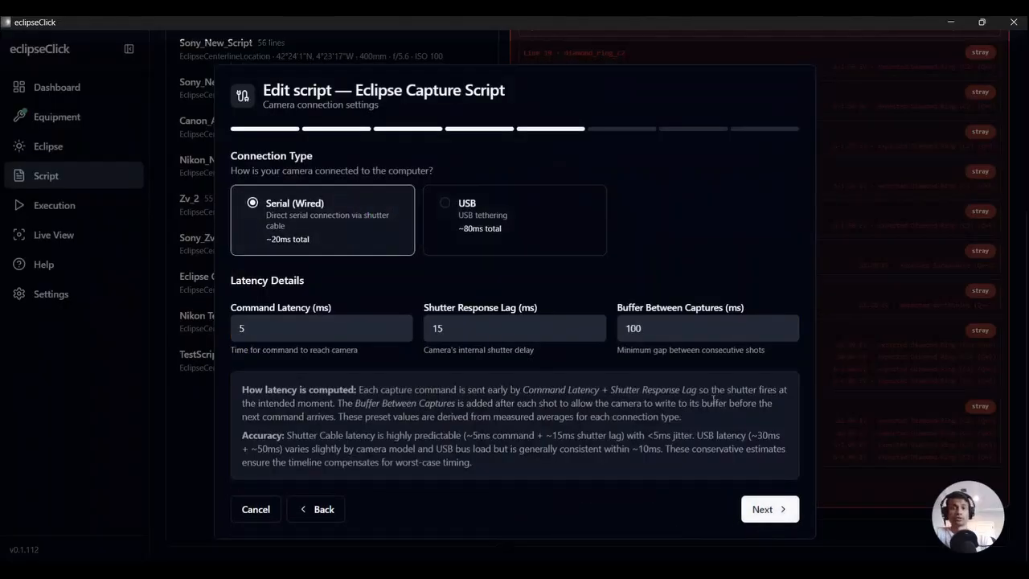
{"action": "left_click", "coordinate": [765, 512]}
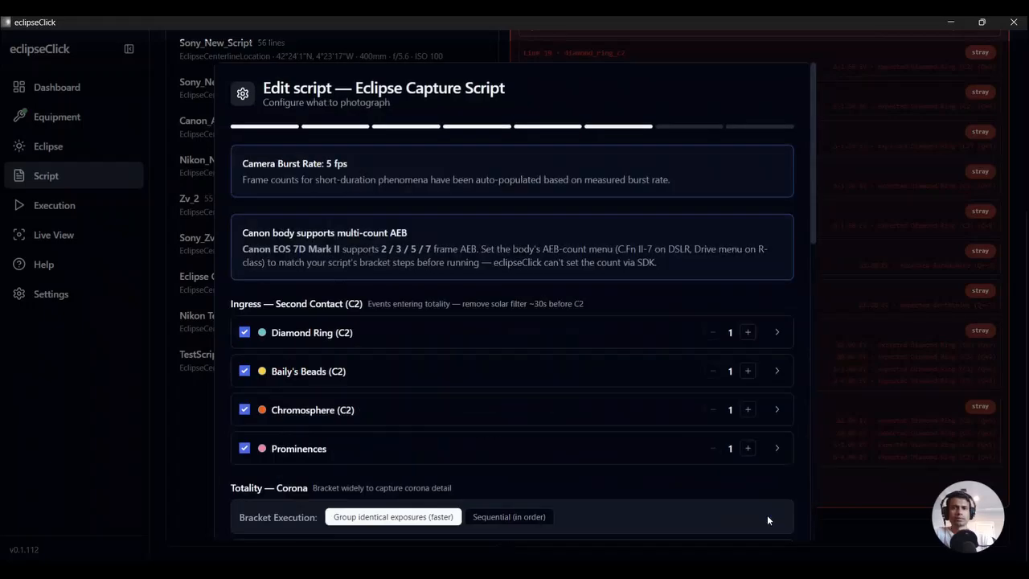
- Examine the Diamond Ring (C2) exposure and timing settings, and leave the wizard without saving
{"action": "left_click", "coordinate": [777, 335]}
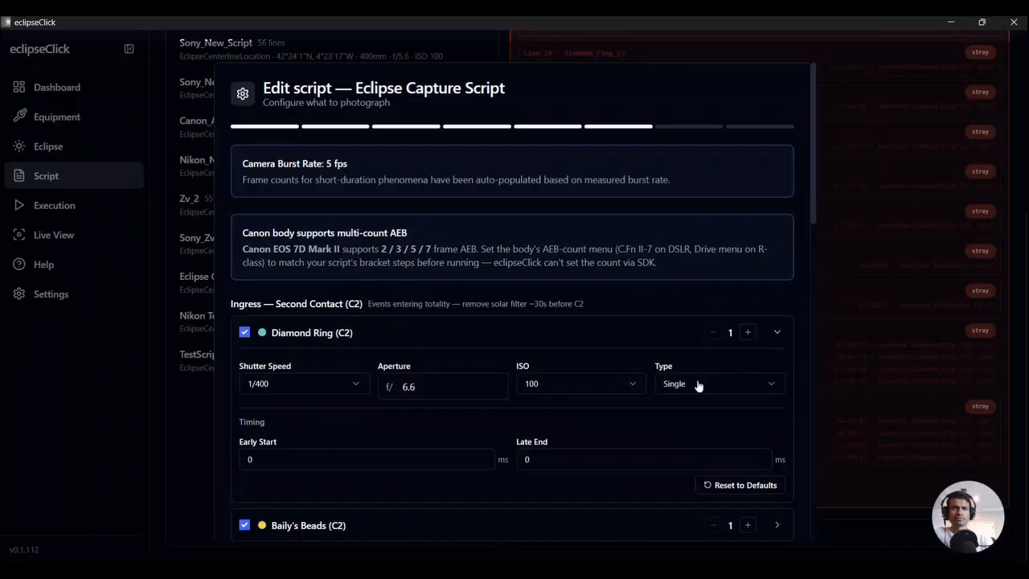
{"action": "scroll", "coordinate": [698, 385], "scroll_direction": "down", "scroll_amount": 3}
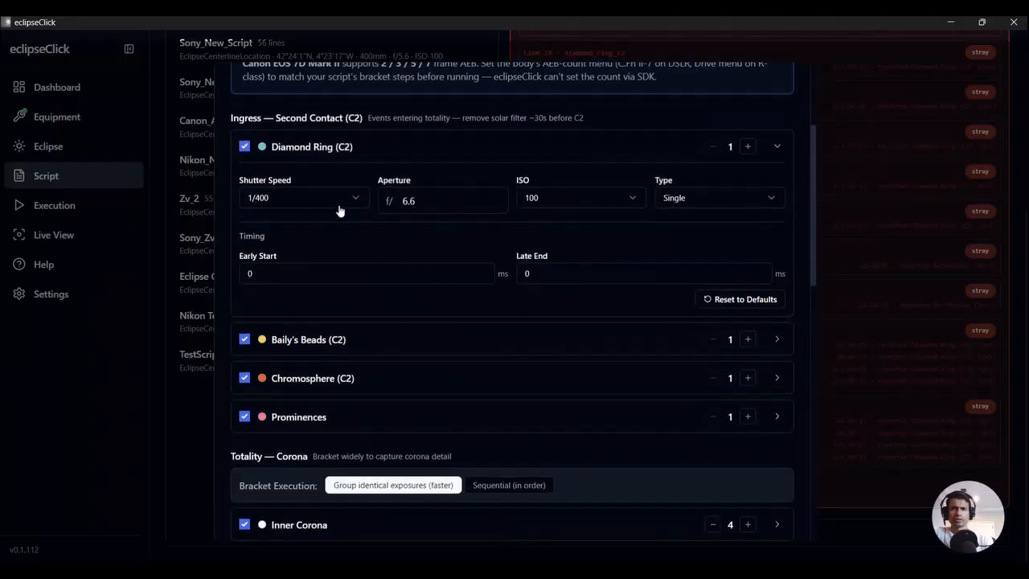
{"action": "scroll", "coordinate": [588, 277], "scroll_direction": "up", "scroll_amount": 5}
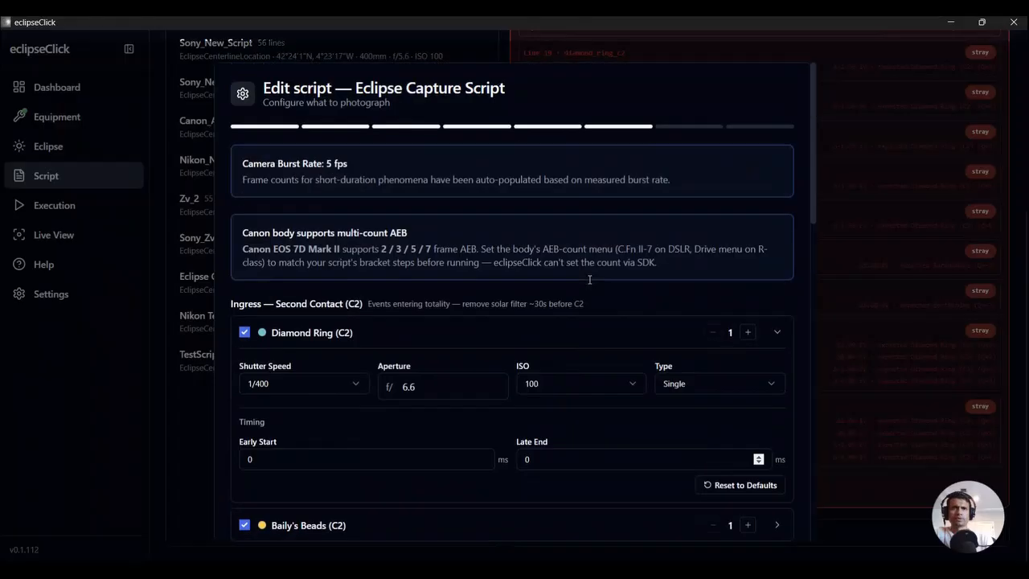
{"action": "scroll", "coordinate": [588, 281], "scroll_direction": "down", "scroll_amount": 15}
{"action": "left_click", "coordinate": [253, 513]}
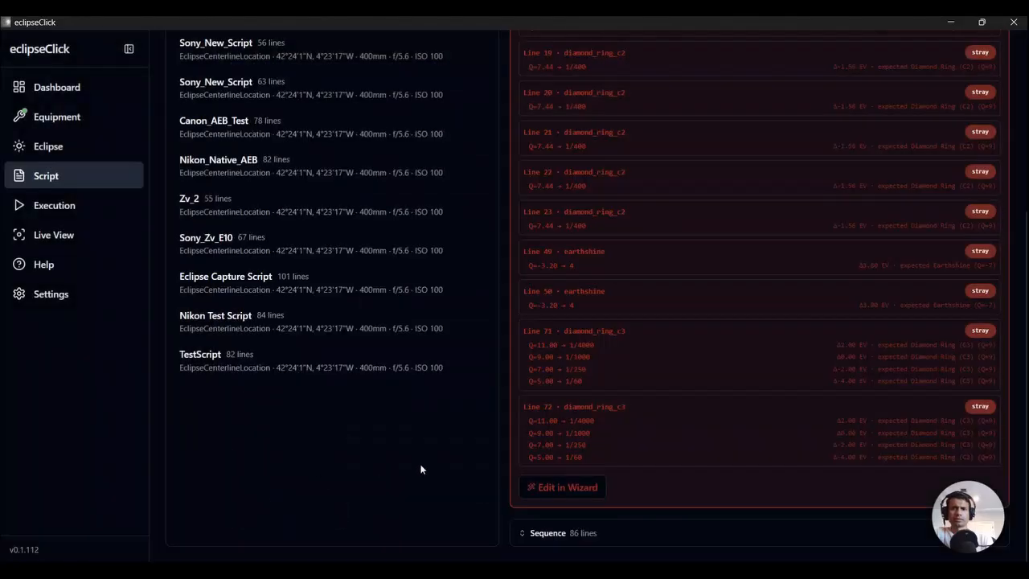
- Expand the script's sequence and look through its individual capture lines
{"action": "left_click", "coordinate": [551, 533]}
{"action": "scroll", "coordinate": [556, 535], "scroll_direction": "down", "scroll_amount": 3}
{"action": "scroll", "coordinate": [555, 535], "scroll_direction": "down", "scroll_amount": 6}
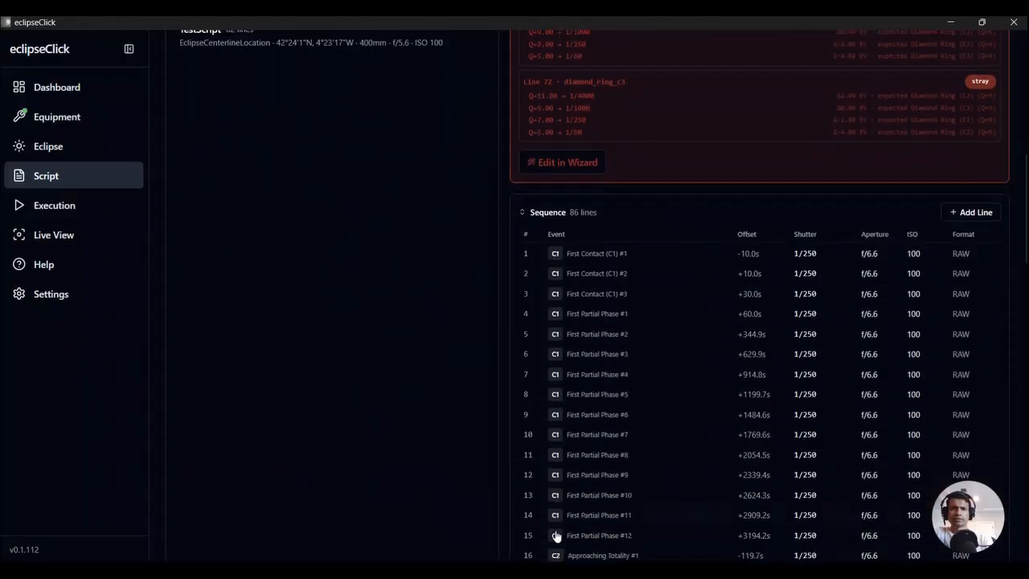
{"action": "scroll", "coordinate": [556, 535], "scroll_direction": "up", "scroll_amount": 6}
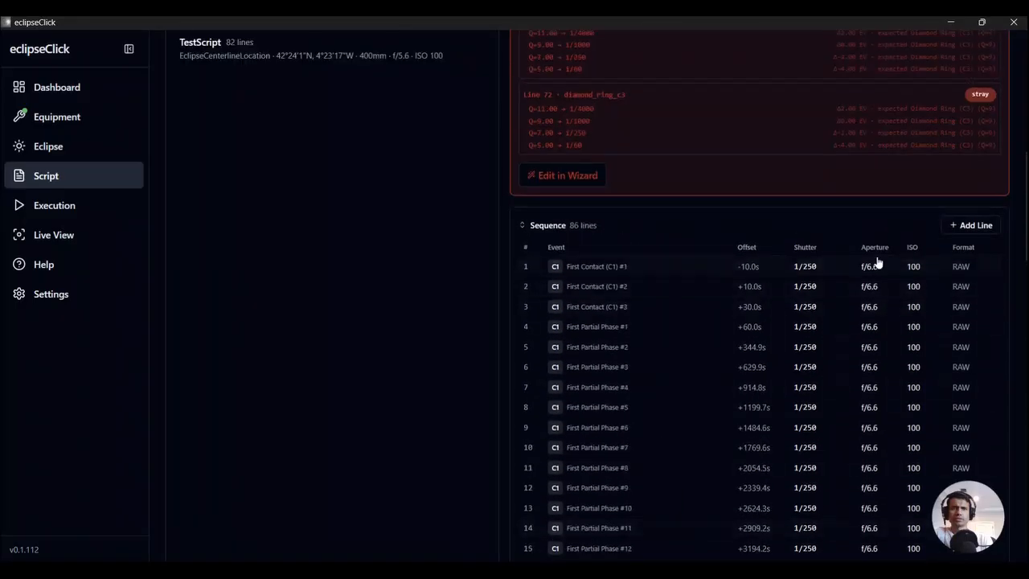
- Inspect the editable settings of the First Contact (C1) #1 capture line, including its shutter speed, and leave without saving
{"action": "left_click", "coordinate": [807, 271]}
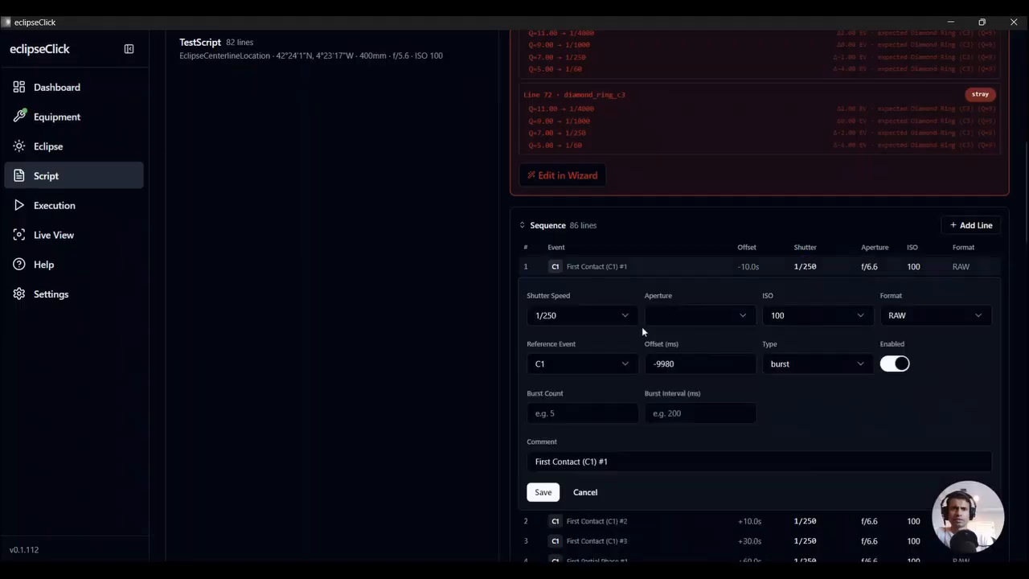
{"action": "left_click", "coordinate": [586, 318]}
{"action": "left_click", "coordinate": [586, 320]}
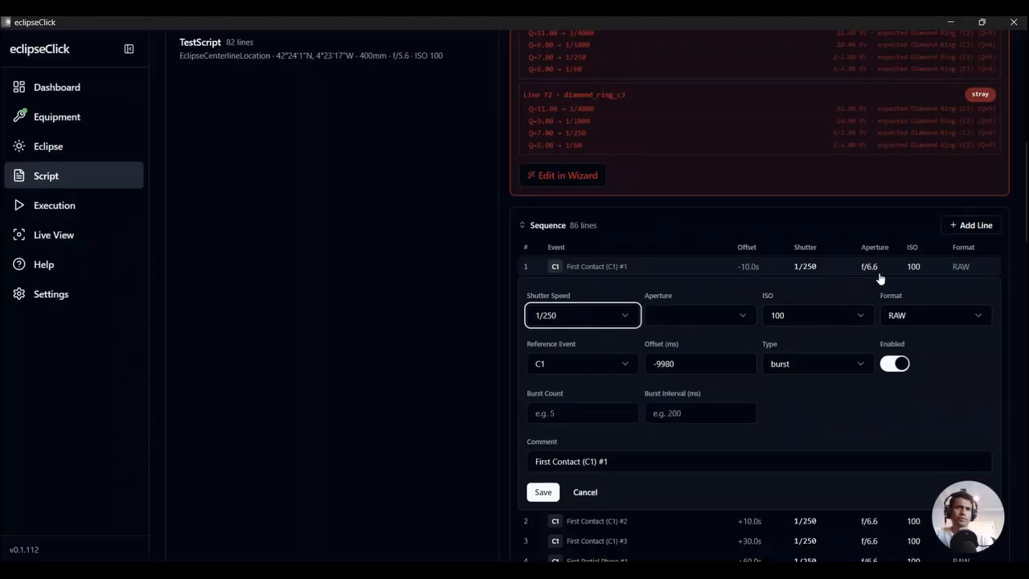
{"action": "left_click", "coordinate": [588, 492]}
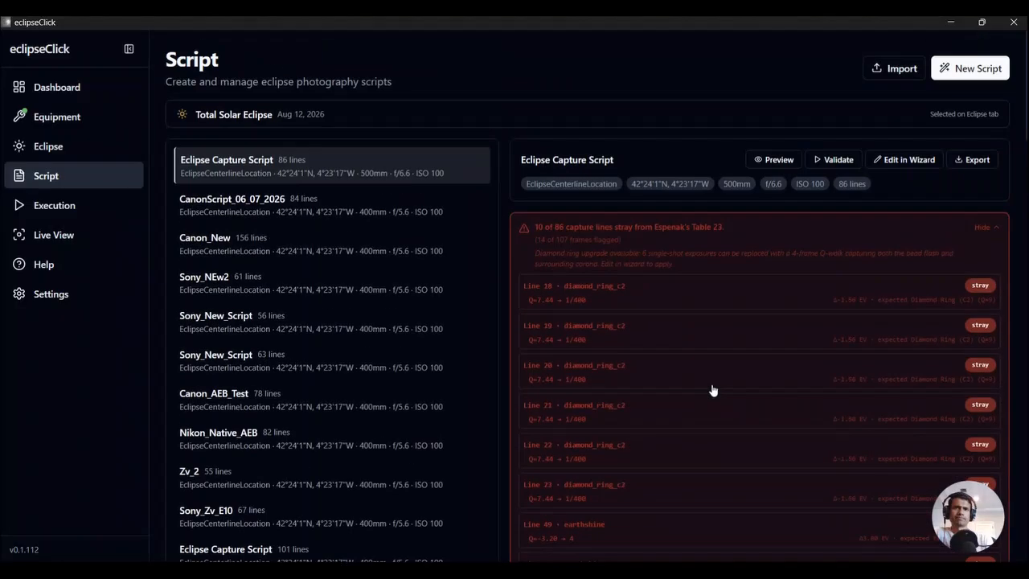
- Open the Execution page, switch the timing mode to Real Time and read the test-run requirement in the pre-eclipse checklist
{"action": "left_click", "coordinate": [73, 213]}
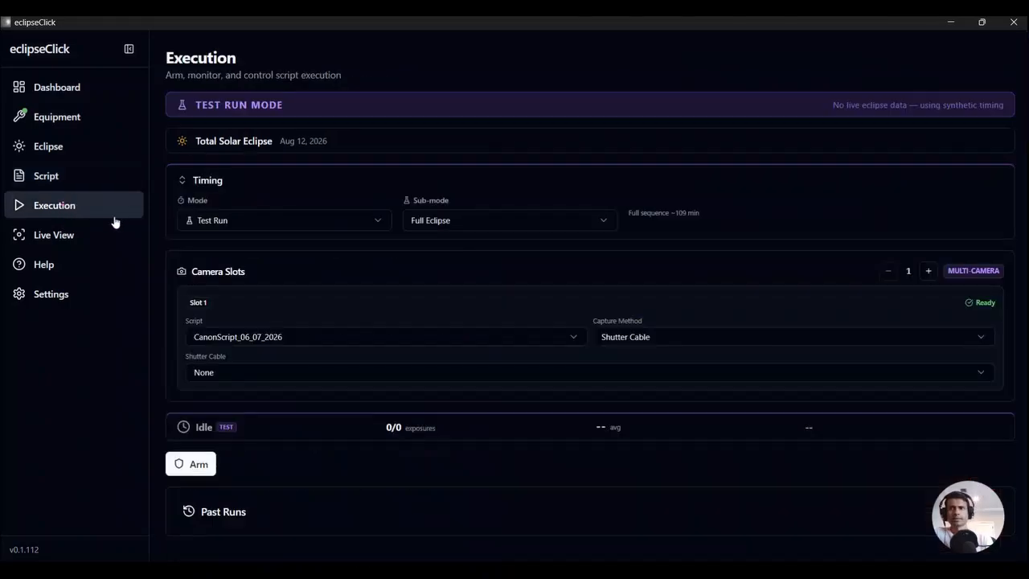
{"action": "left_click", "coordinate": [234, 222]}
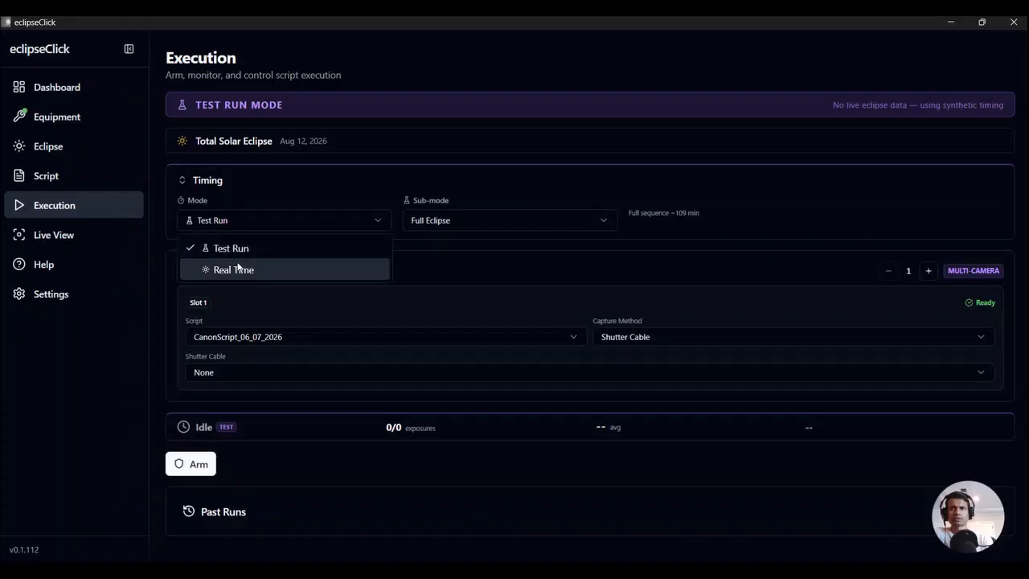
{"action": "left_click", "coordinate": [241, 251]}
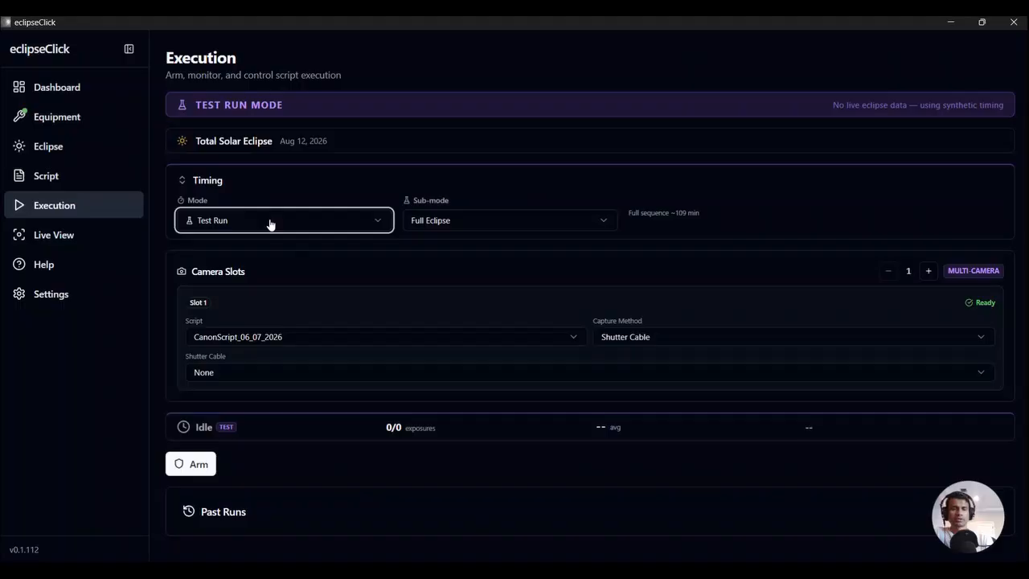
{"action": "left_click", "coordinate": [270, 225]}
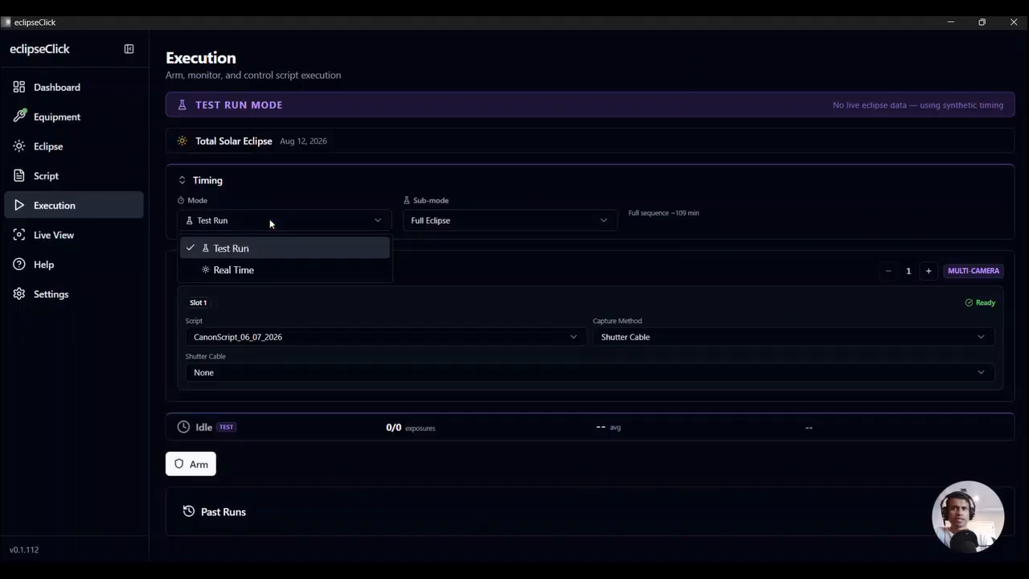
{"action": "left_click", "coordinate": [234, 270]}
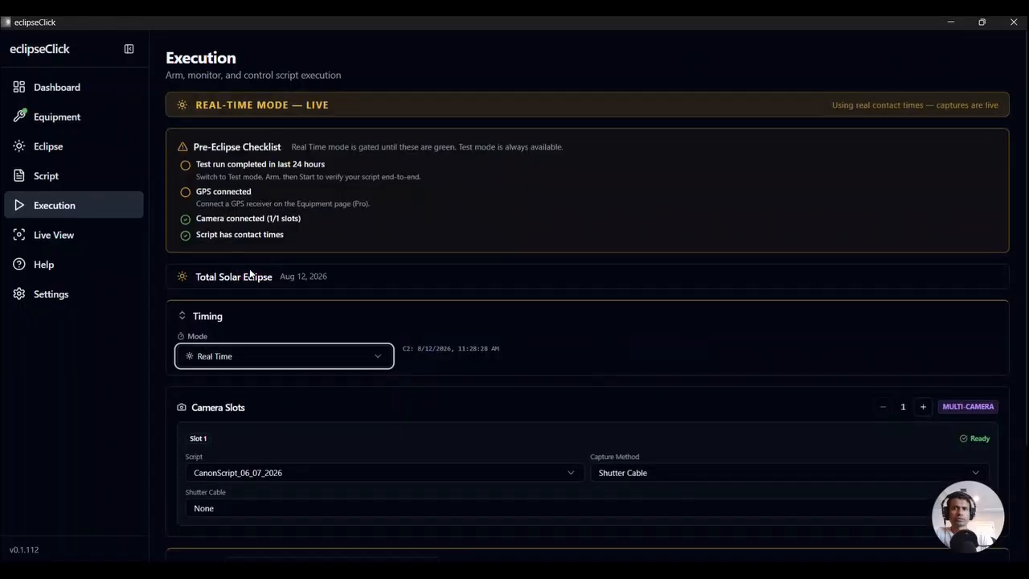
{"action": "left_click_drag", "start_coordinate": [197, 165], "coordinate": [407, 166]}
{"action": "left_click", "coordinate": [433, 180]}
{"action": "left_click", "coordinate": [201, 167]}
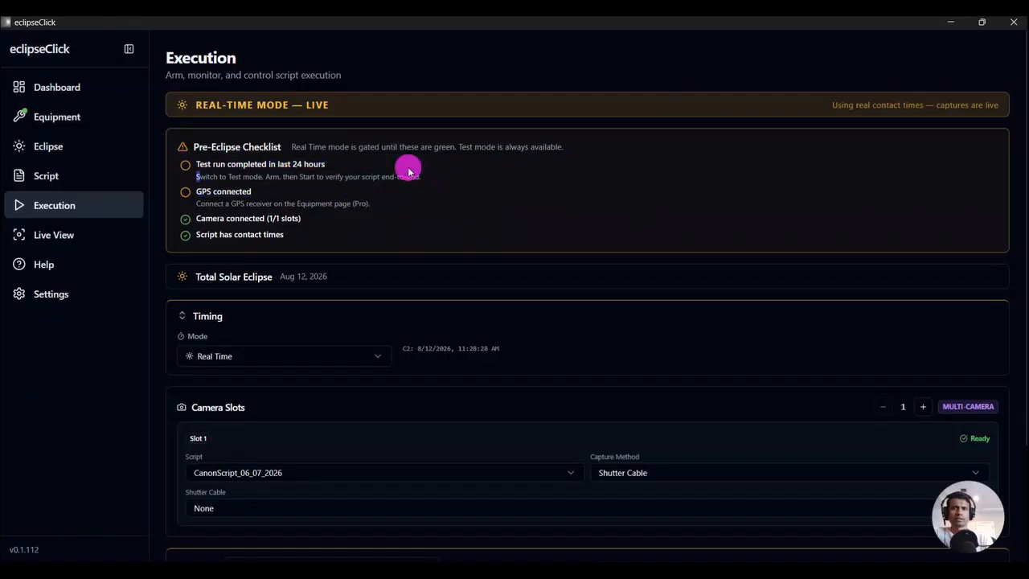
{"action": "triple_click", "coordinate": [408, 169]}
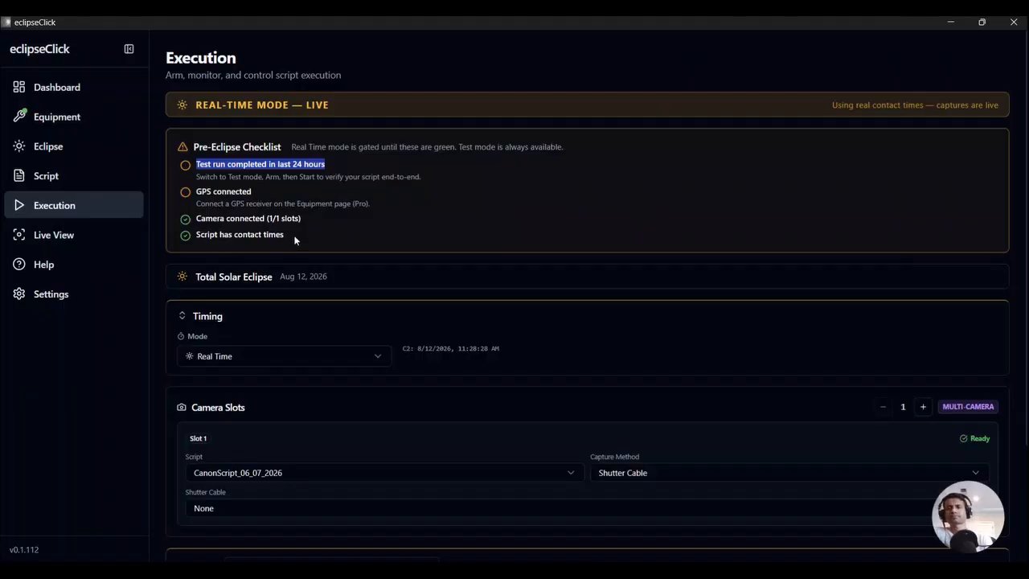
- Set the execution timing to Test Run mode with the Totality Only sub-mode, after comparing it with Full Eclipse
{"action": "left_click", "coordinate": [232, 358]}
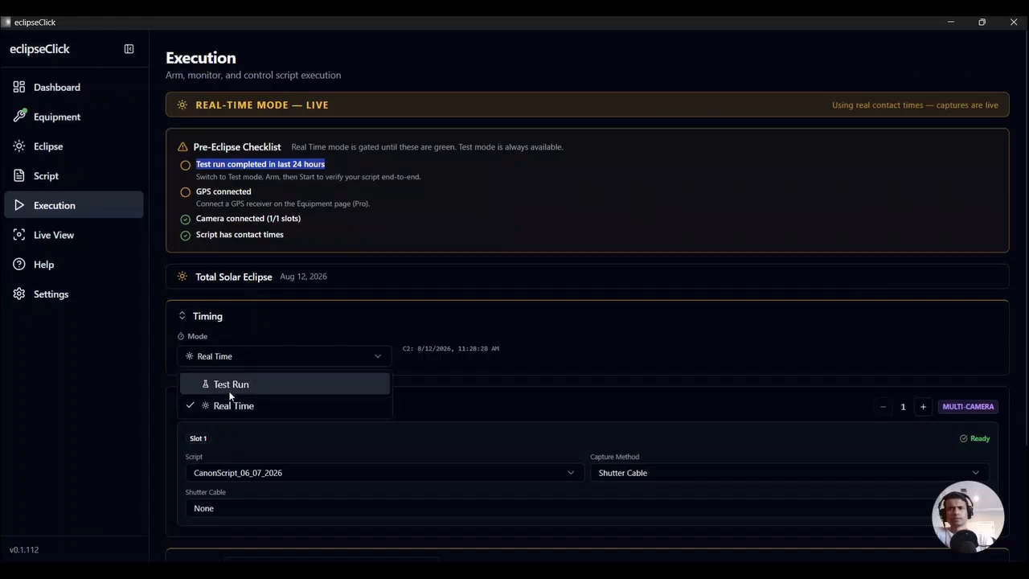
{"action": "left_click", "coordinate": [230, 387]}
{"action": "left_click", "coordinate": [462, 229]}
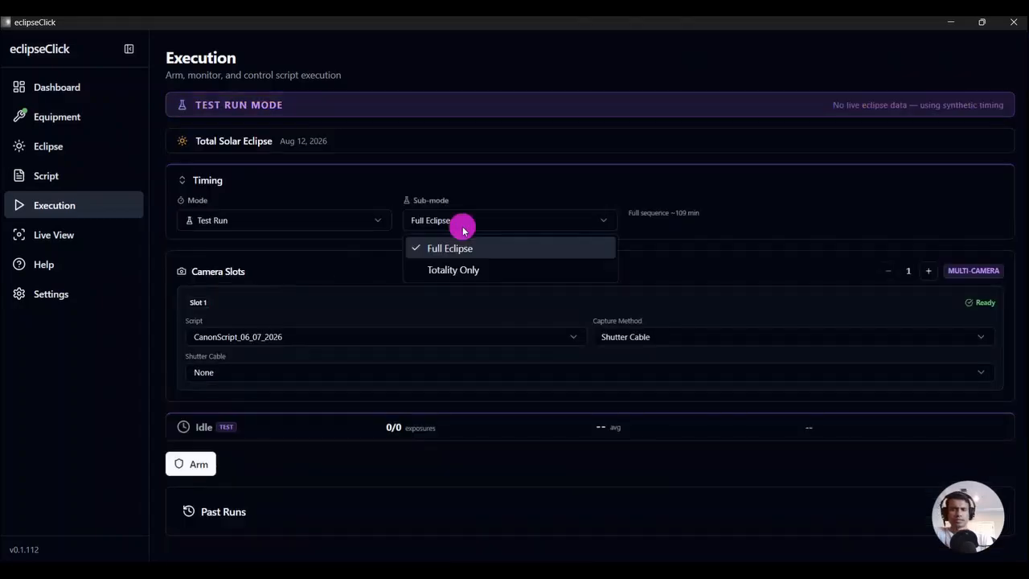
{"action": "left_click", "coordinate": [450, 269]}
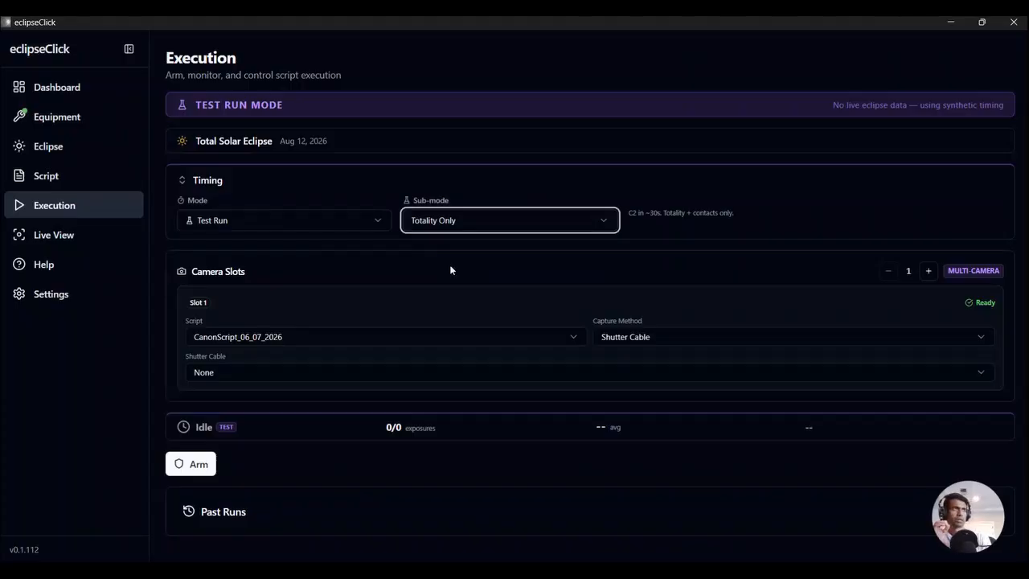
{"action": "left_click", "coordinate": [460, 222]}
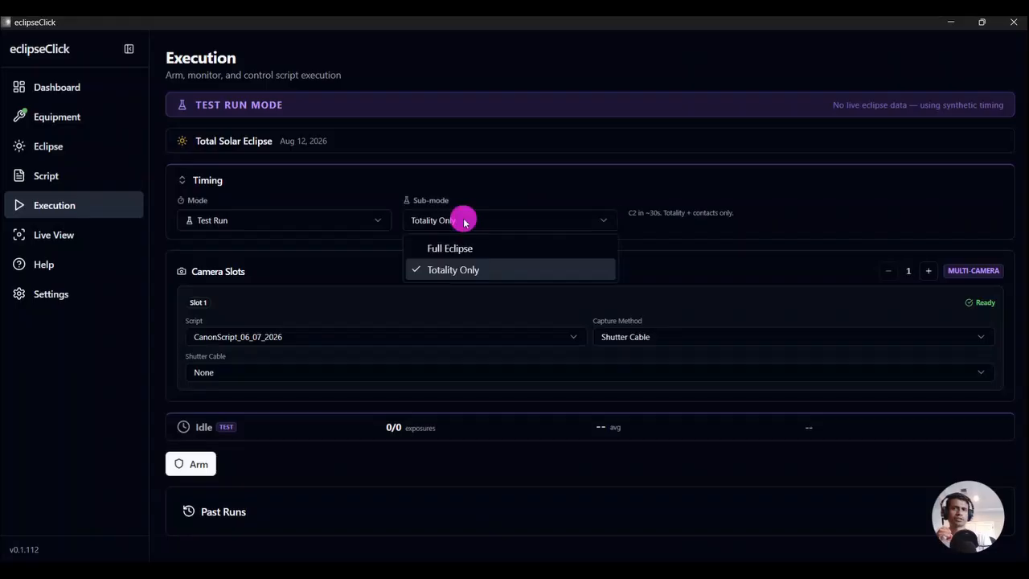
{"action": "left_click", "coordinate": [456, 255]}
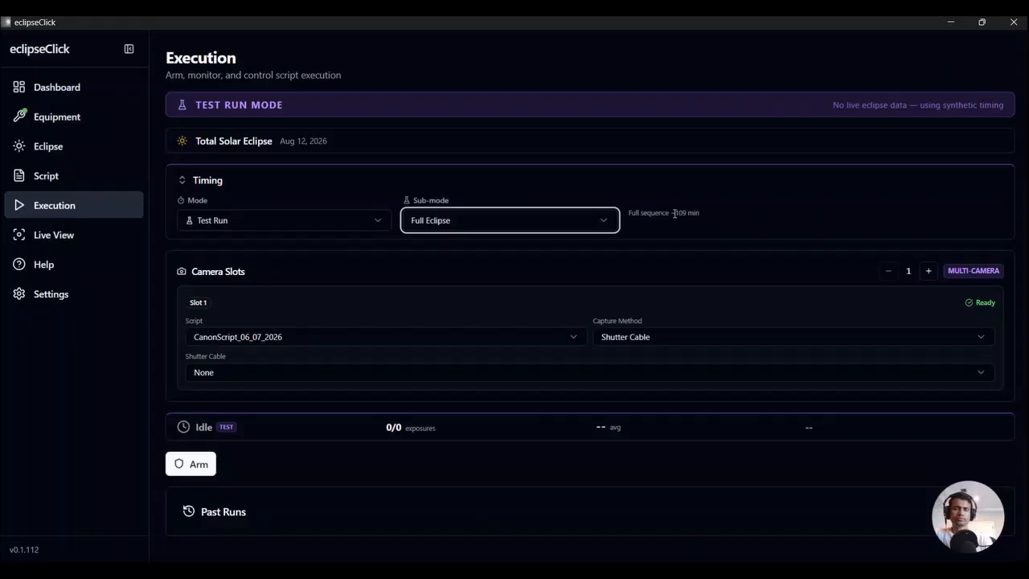
{"action": "left_click", "coordinate": [557, 225]}
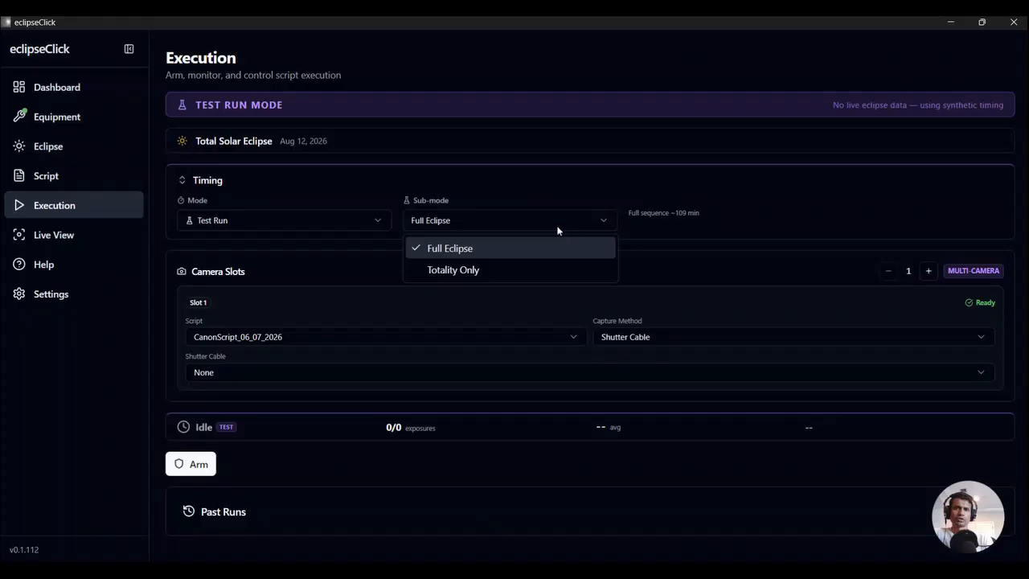
{"action": "left_click", "coordinate": [523, 268]}
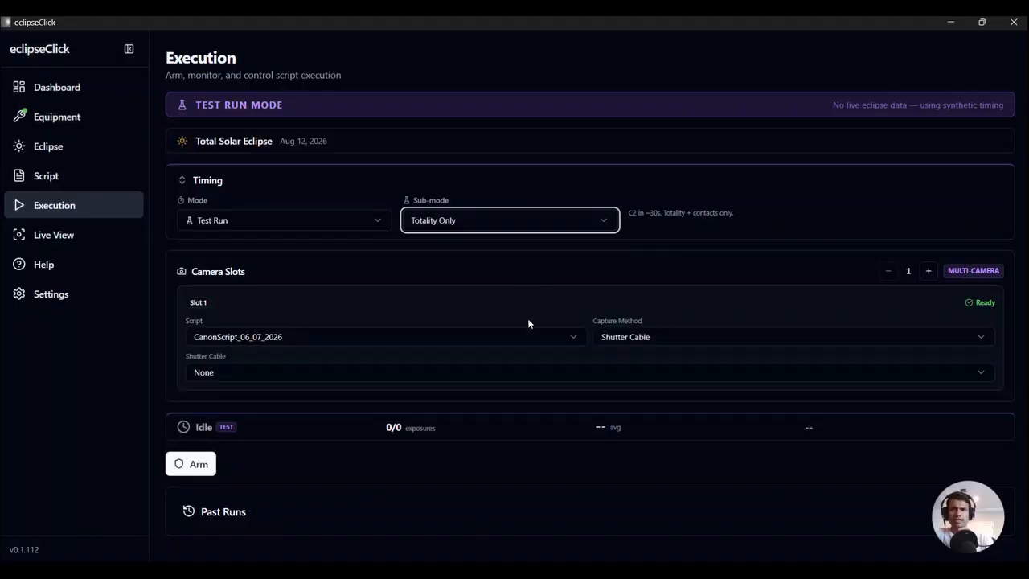
- Configure camera slot 1 with CanonScript_06_07_2026, the Shutter Cable capture method and the DSUSB (Shoestring Astronomy) cable
{"action": "left_click", "coordinate": [450, 344]}
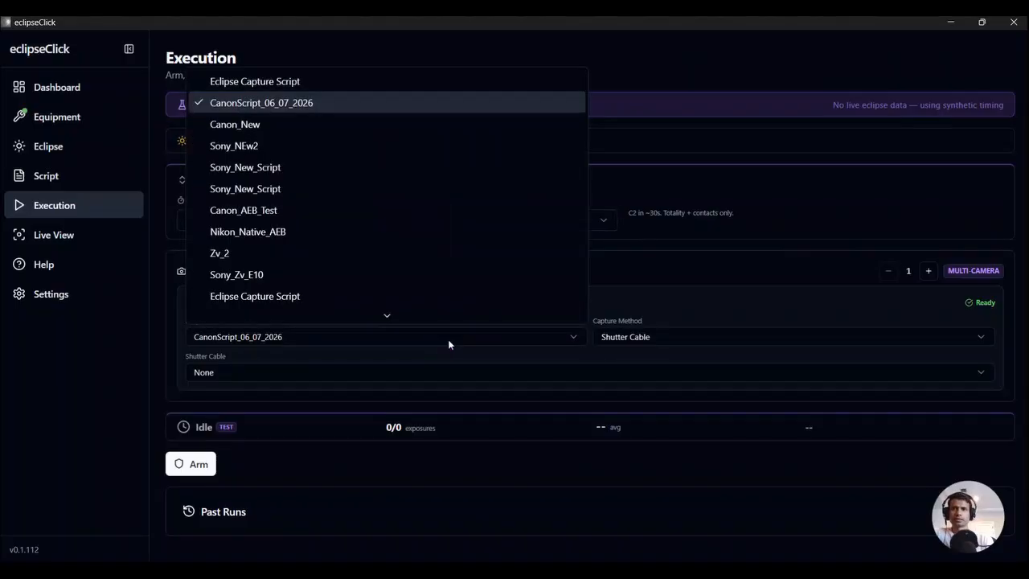
{"action": "left_click", "coordinate": [374, 102]}
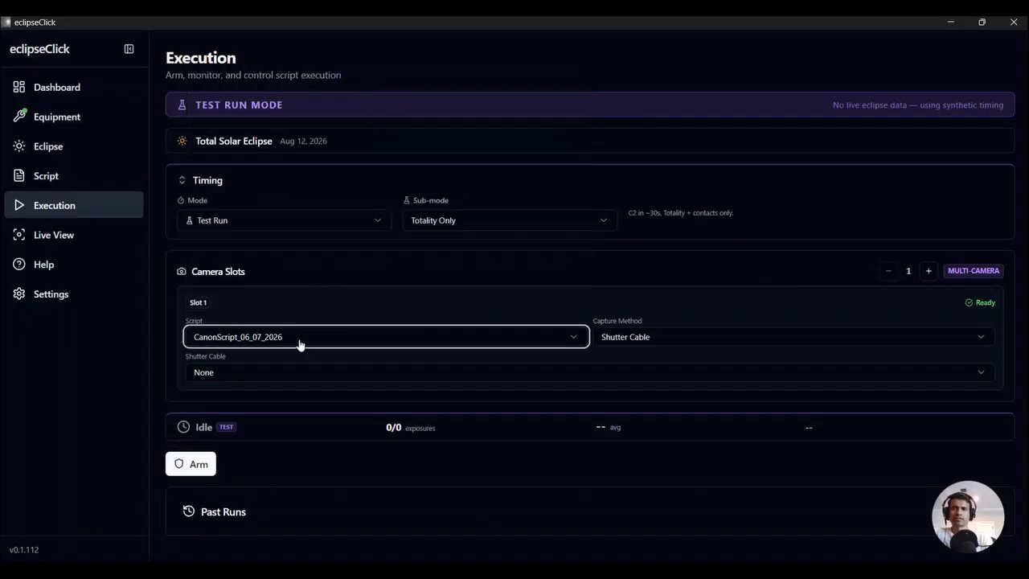
{"action": "left_click", "coordinate": [673, 339]}
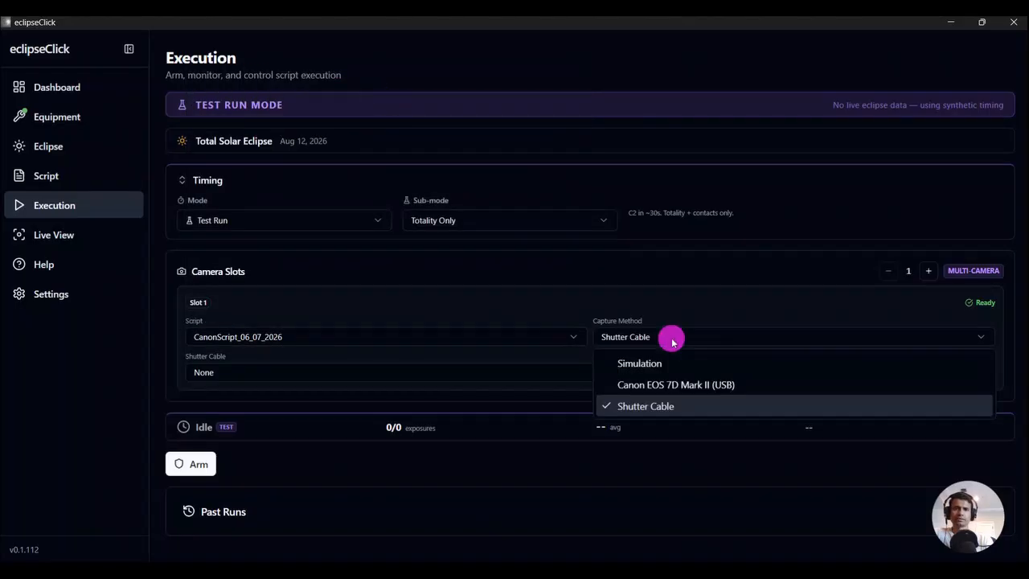
{"action": "left_click", "coordinate": [662, 406]}
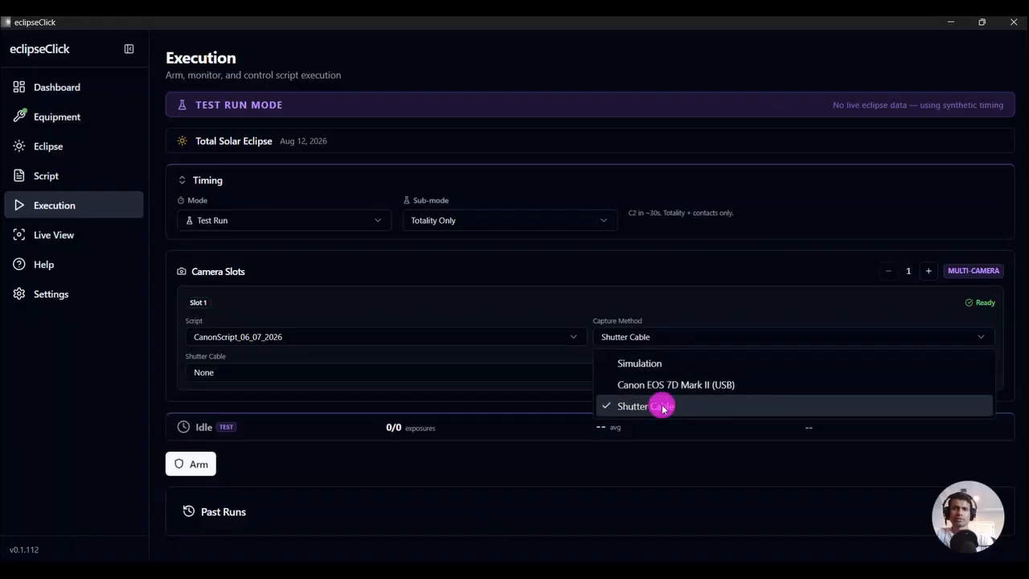
{"action": "left_click", "coordinate": [670, 341]}
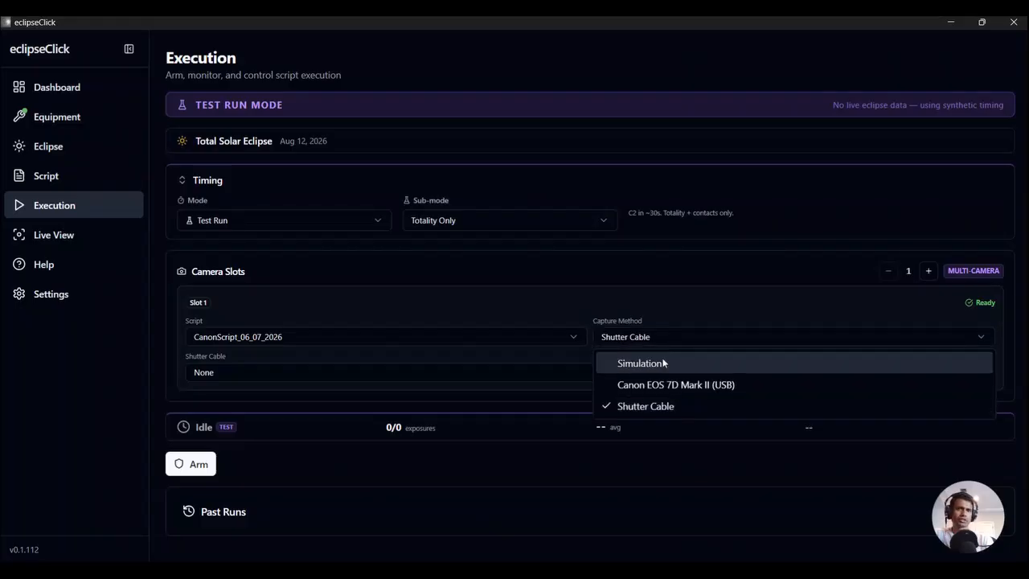
{"action": "left_click", "coordinate": [665, 408]}
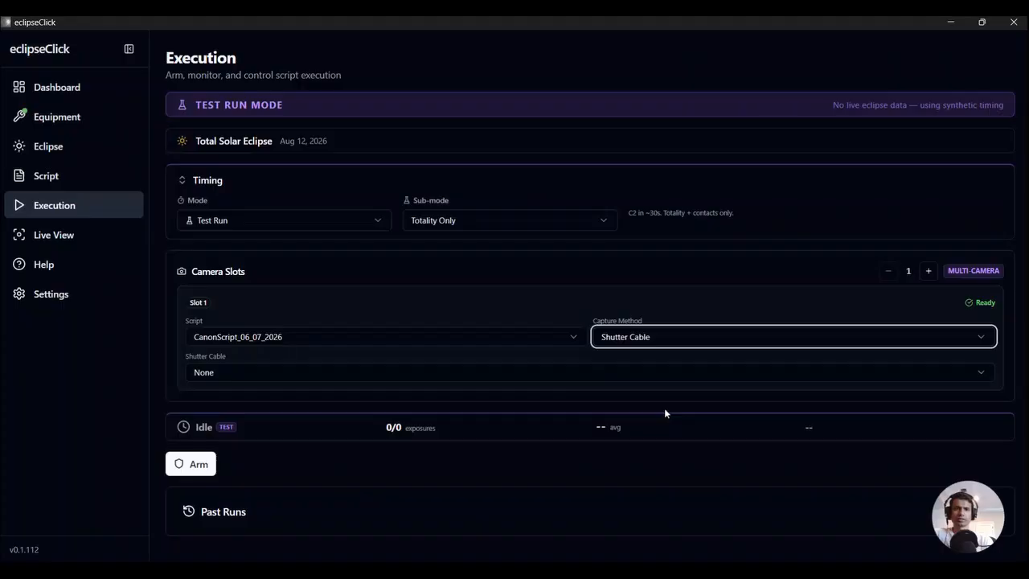
{"action": "left_click", "coordinate": [313, 376]}
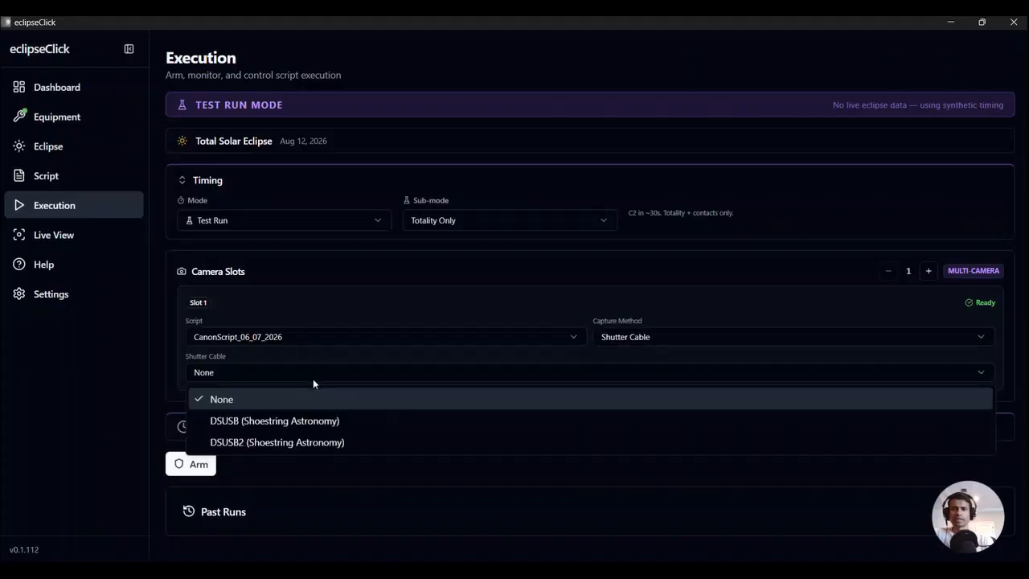
{"action": "left_click", "coordinate": [300, 420]}
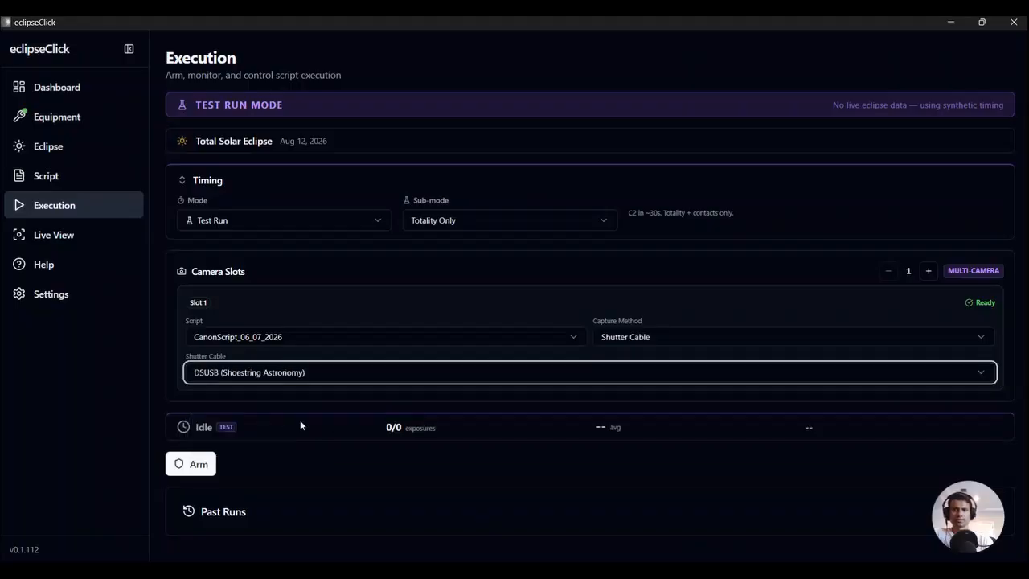
- Add a second camera slot using Eclipse Capture Script, the Shutter Cable capture method and the DSUSB2 (Shoestring Astronomy) cable
{"action": "left_click", "coordinate": [928, 272]}
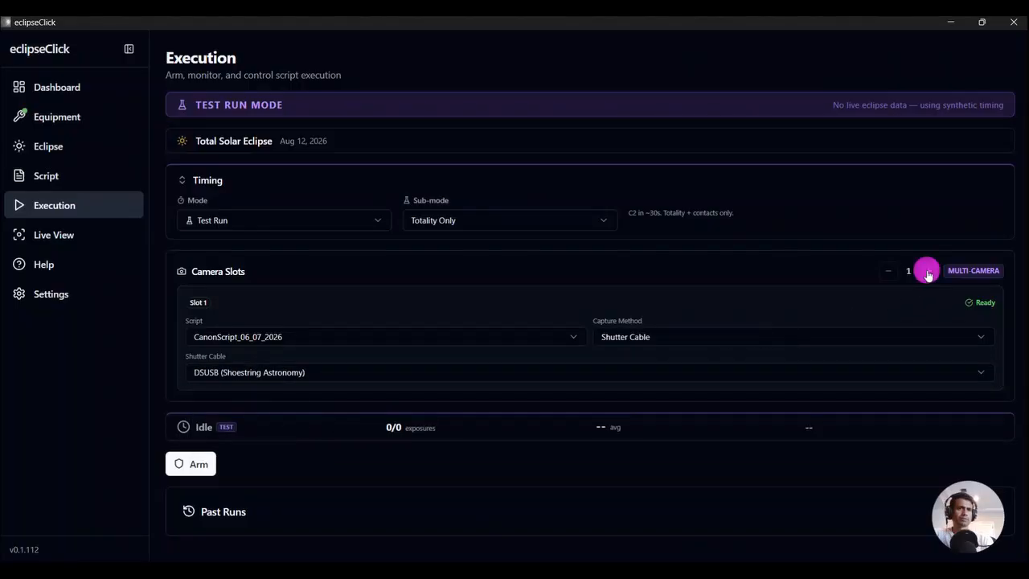
{"action": "scroll", "coordinate": [586, 453], "scroll_direction": "down", "scroll_amount": 1}
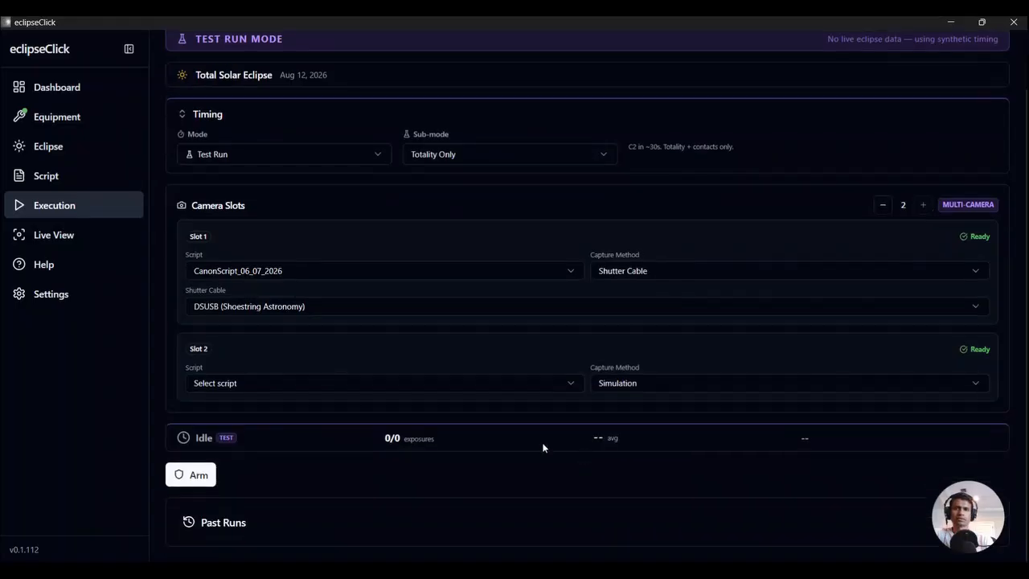
{"action": "left_click", "coordinate": [439, 393]}
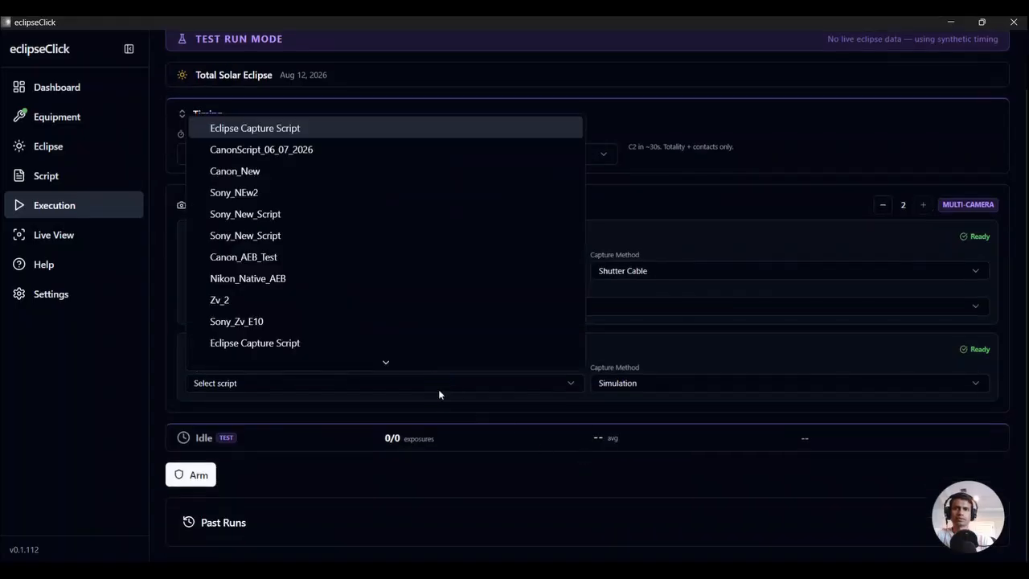
{"action": "left_click", "coordinate": [393, 131]}
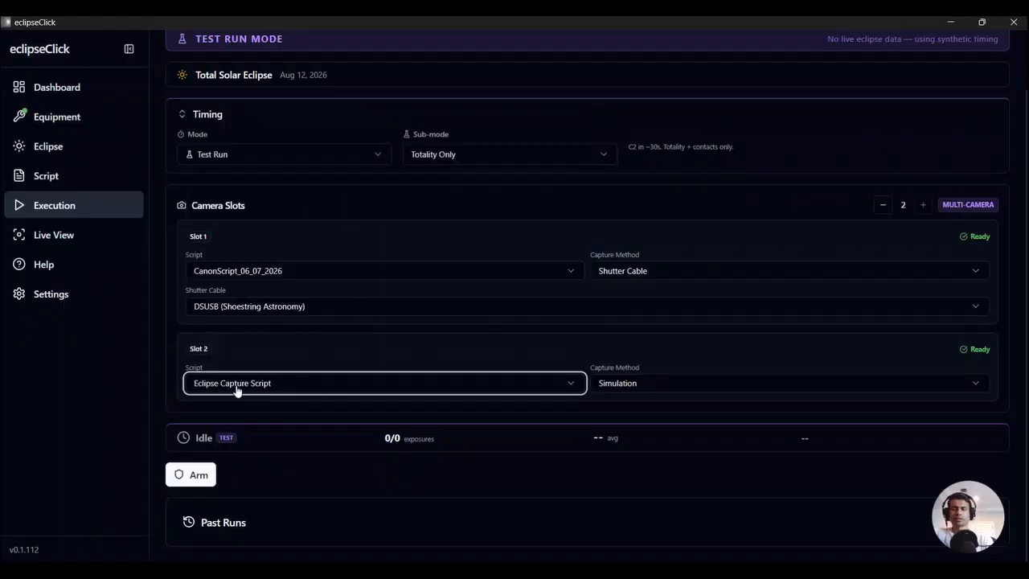
{"action": "left_click", "coordinate": [615, 386]}
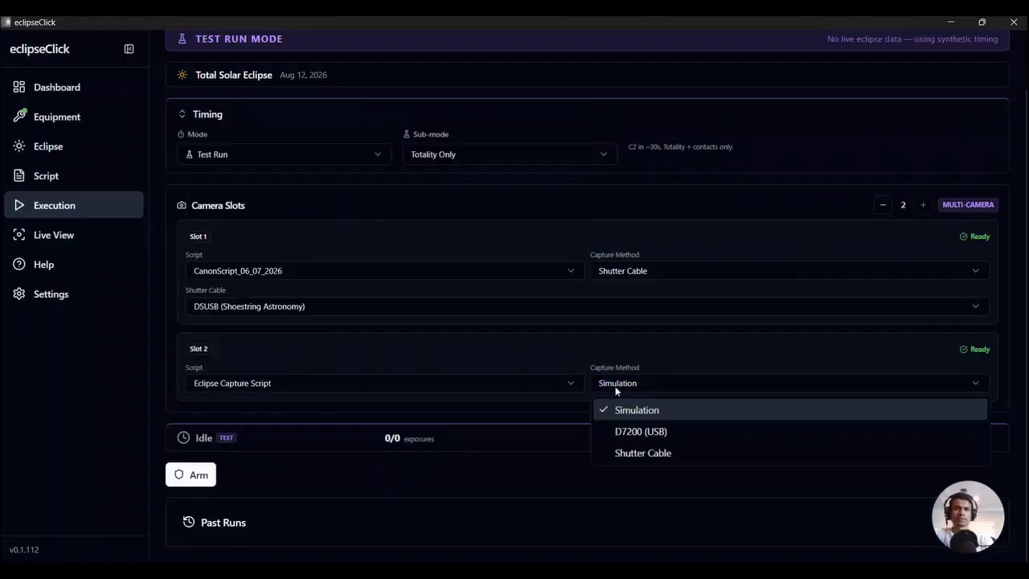
{"action": "left_click", "coordinate": [627, 450]}
{"action": "left_click", "coordinate": [303, 418]}
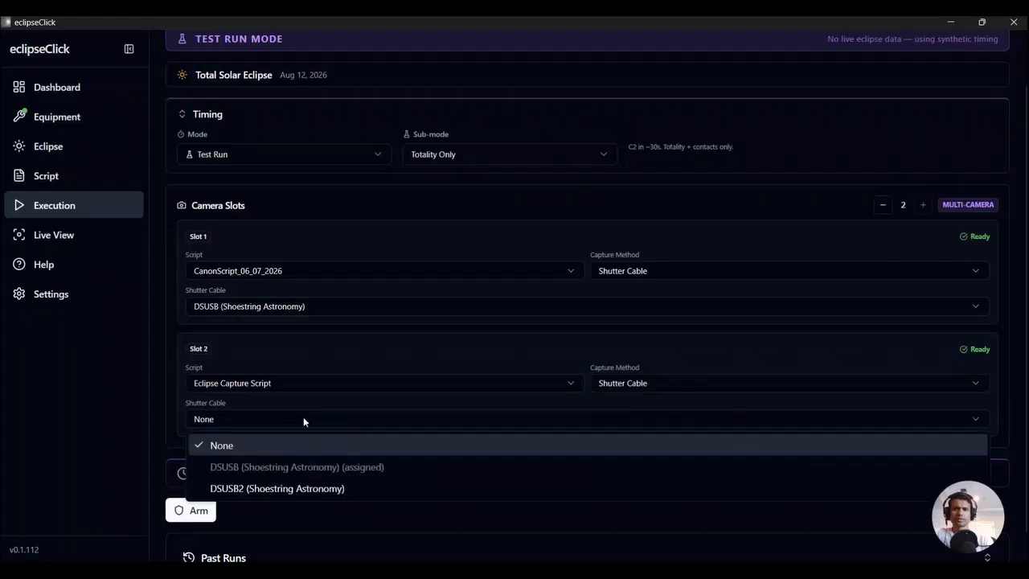
{"action": "left_click", "coordinate": [286, 490]}
- Arm both camera slots, start the totality test run and follow its capture logs and eclipse timeline
{"action": "scroll", "coordinate": [285, 488], "scroll_direction": "down", "scroll_amount": 1}
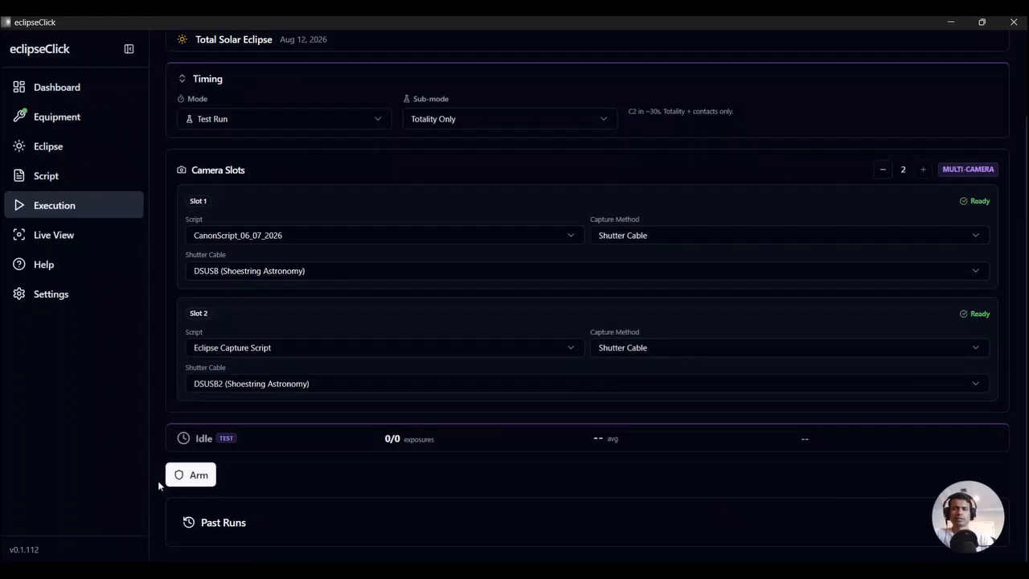
{"action": "left_click", "coordinate": [186, 475]}
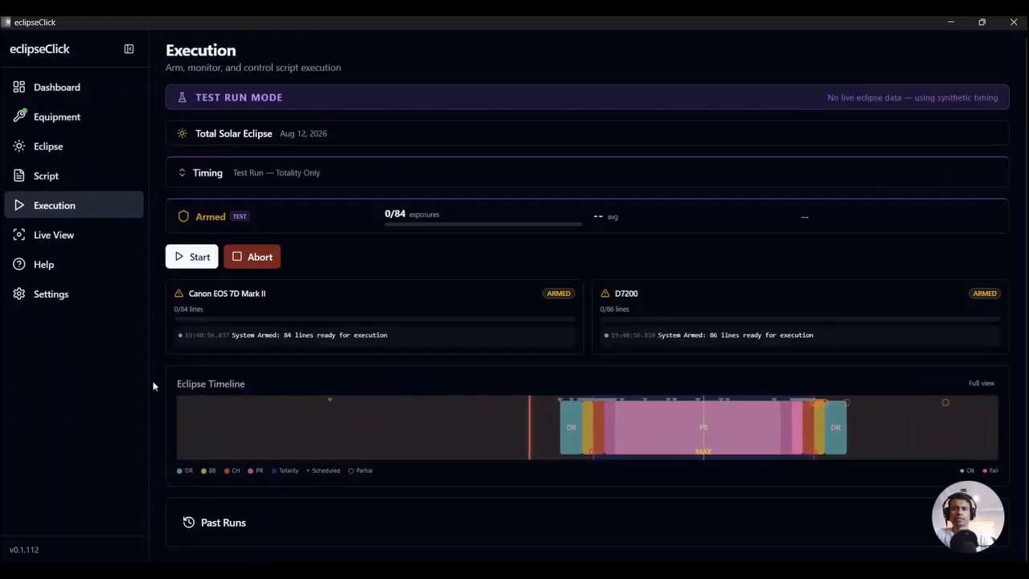
{"action": "left_click", "coordinate": [179, 258]}
{"action": "scroll", "coordinate": [179, 258], "scroll_direction": "down", "scroll_amount": 3}
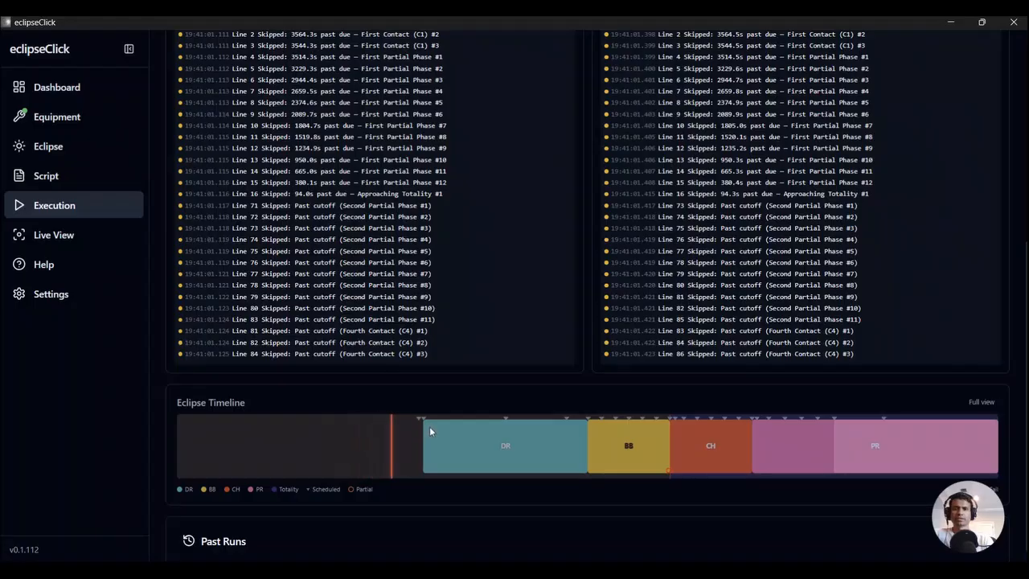
{"action": "mouse_move", "coordinate": [430, 433]}
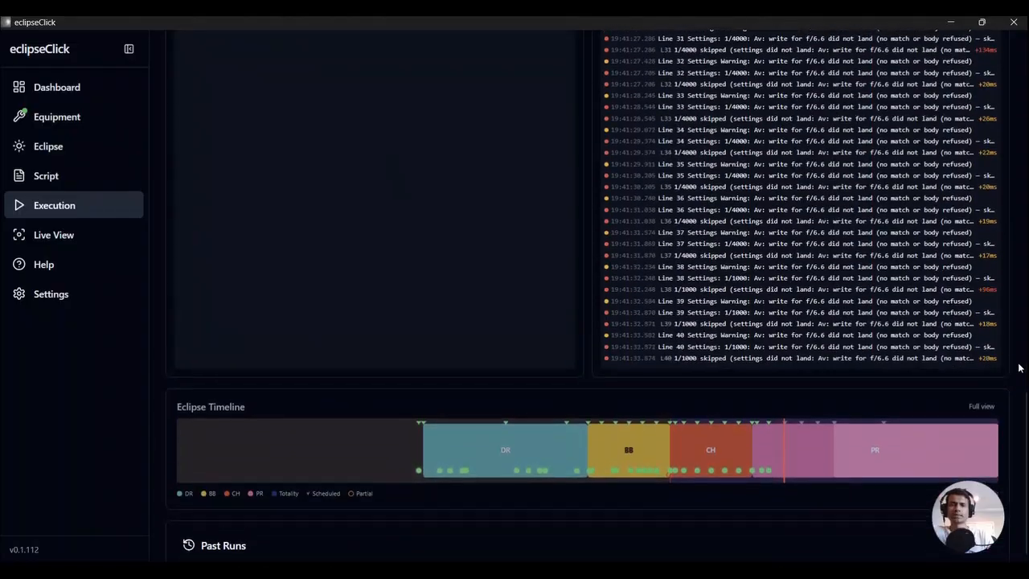
- Compare the Canon EOS 7D Mark II and D7200 capture logs, including delays and skipped lines, during the running totality test
{"action": "scroll", "coordinate": [848, 338], "scroll_direction": "down", "scroll_amount": 3}
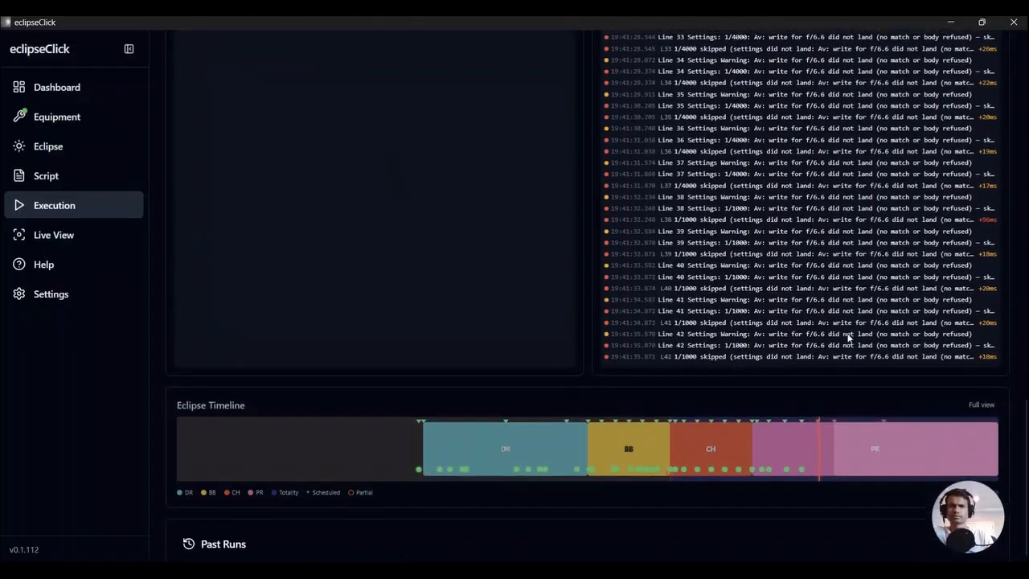
{"action": "scroll", "coordinate": [807, 325], "scroll_direction": "up", "scroll_amount": 3}
{"action": "scroll", "coordinate": [808, 323], "scroll_direction": "down", "scroll_amount": 3}
{"action": "scroll", "coordinate": [808, 322], "scroll_direction": "up", "scroll_amount": 3}
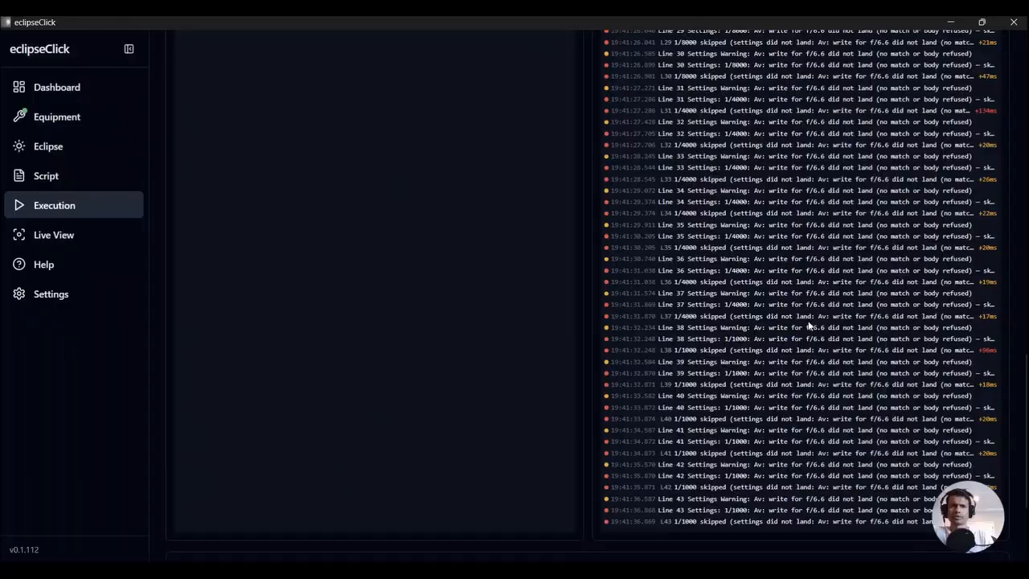
{"action": "scroll", "coordinate": [809, 323], "scroll_direction": "up", "scroll_amount": 6}
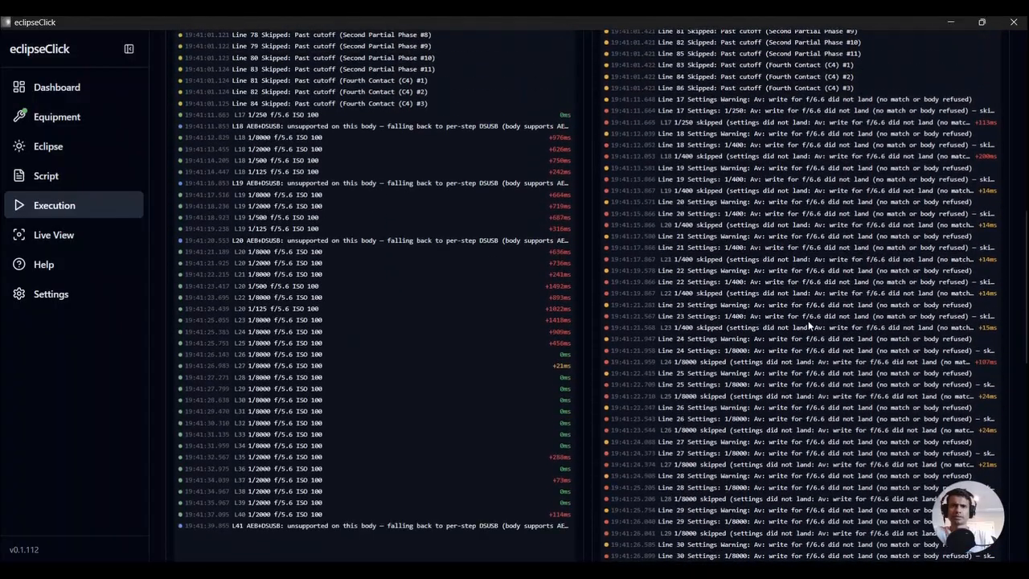
{"action": "scroll", "coordinate": [808, 324], "scroll_direction": "down", "scroll_amount": 6}
{"action": "scroll", "coordinate": [437, 200], "scroll_direction": "down", "scroll_amount": 3}
{"action": "scroll", "coordinate": [436, 200], "scroll_direction": "up", "scroll_amount": 1}
{"action": "scroll", "coordinate": [436, 201], "scroll_direction": "down", "scroll_amount": 1}
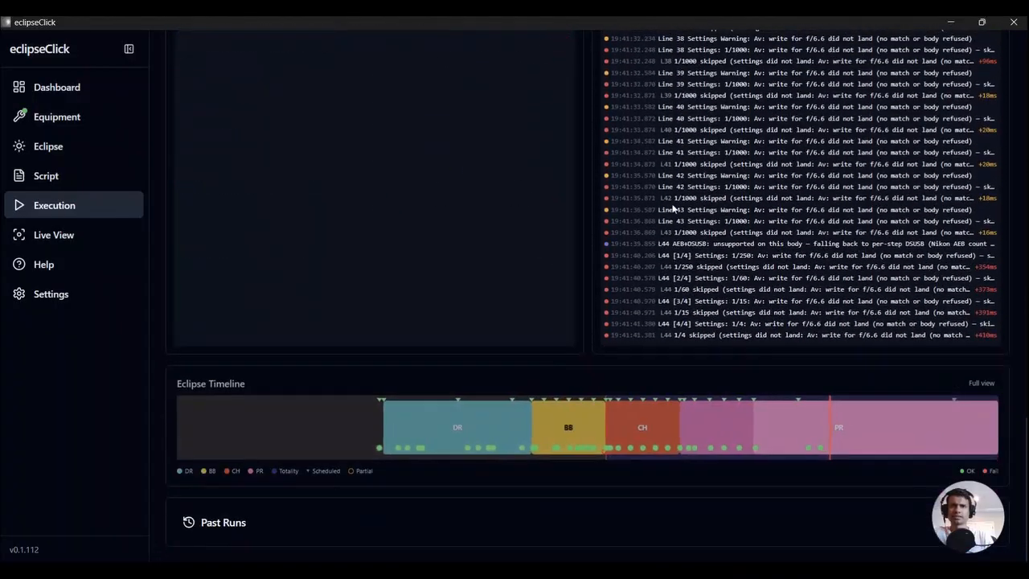
{"action": "scroll", "coordinate": [673, 205], "scroll_direction": "up", "scroll_amount": 2}
{"action": "scroll", "coordinate": [673, 205], "scroll_direction": "up", "scroll_amount": 10}
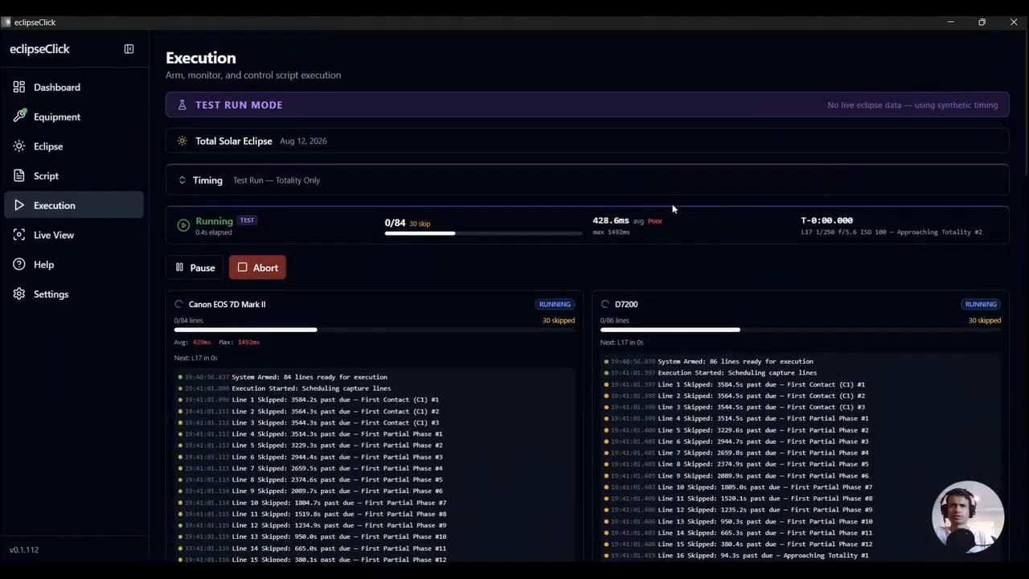
{"action": "scroll", "coordinate": [674, 209], "scroll_direction": "down", "scroll_amount": 1}
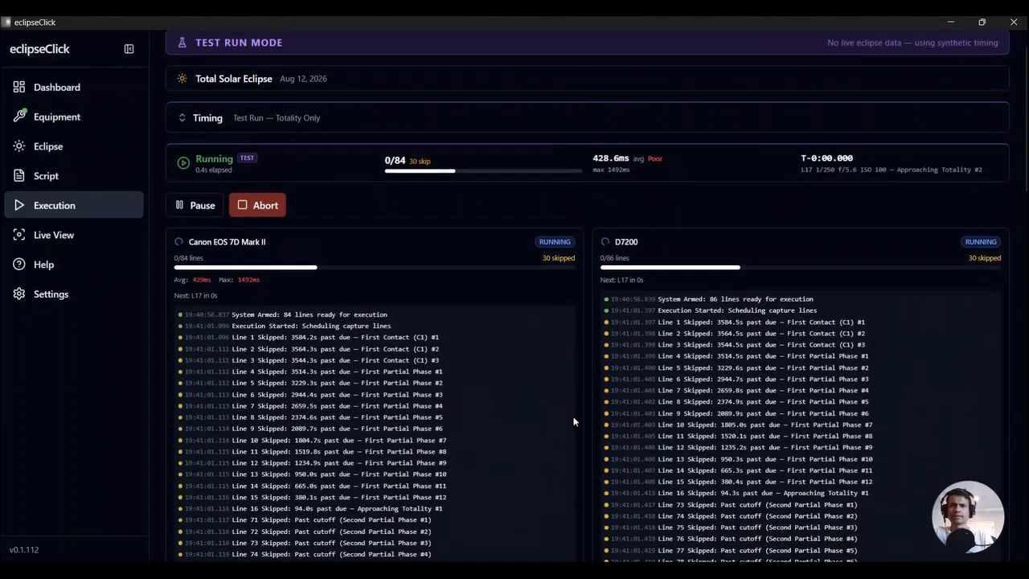
{"action": "scroll", "coordinate": [574, 418], "scroll_direction": "down", "scroll_amount": 8}
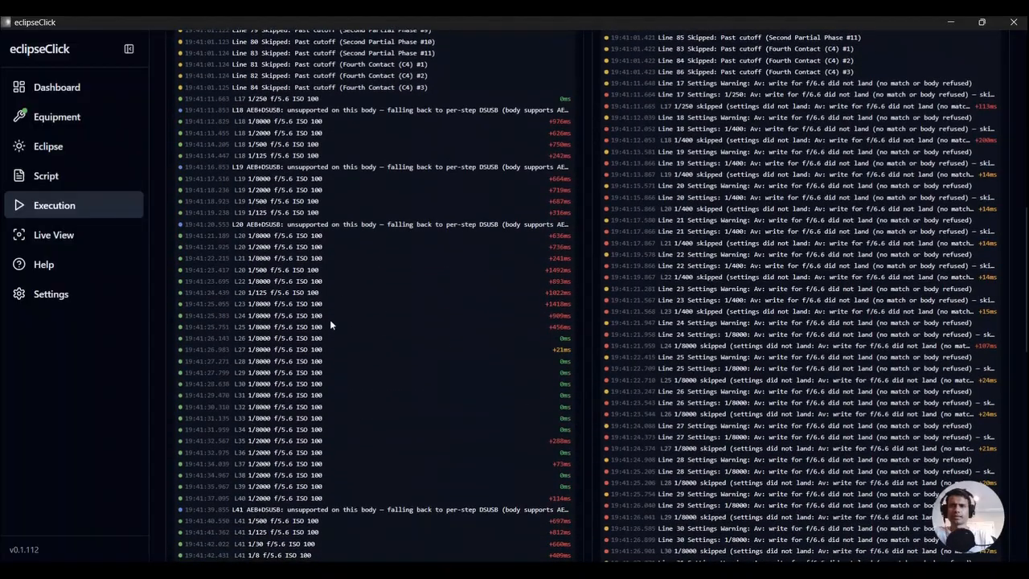
{"action": "scroll", "coordinate": [344, 424], "scroll_direction": "down", "scroll_amount": 2}
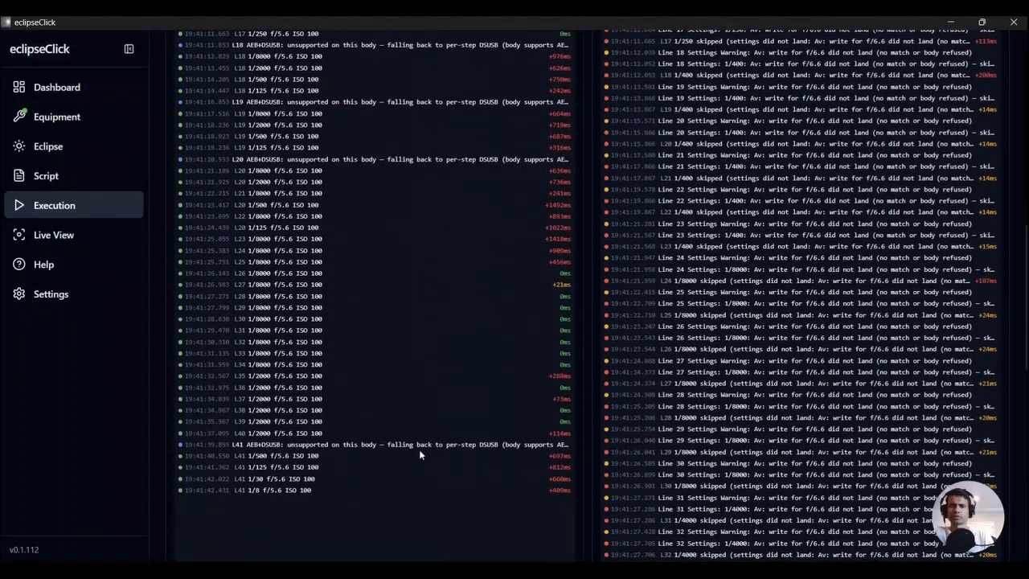
{"action": "scroll", "coordinate": [550, 455], "scroll_direction": "down", "scroll_amount": 5}
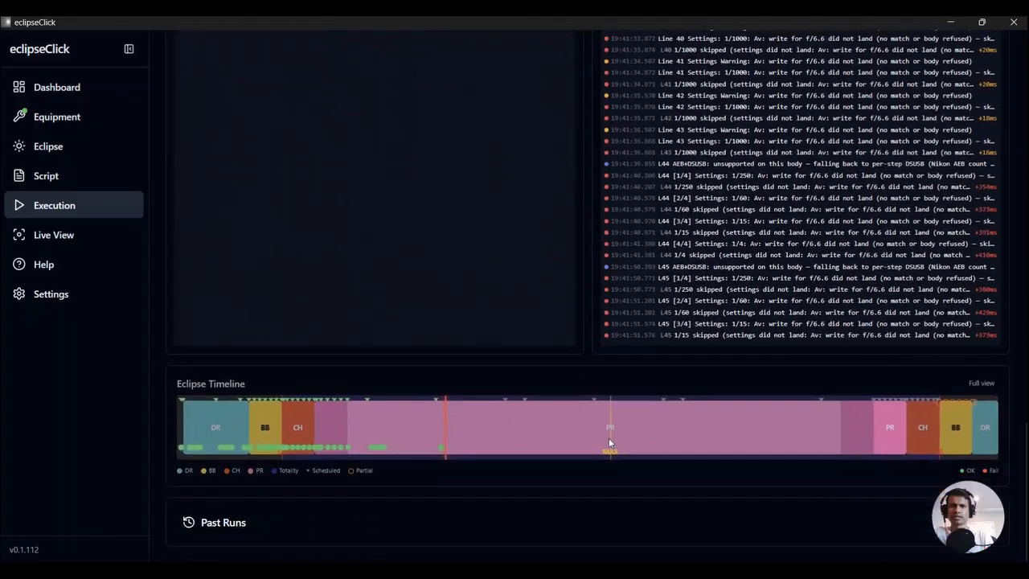
- Follow the D7200 log alongside the eclipse timeline as the test run passes through the corona phase
{"action": "scroll", "coordinate": [609, 438], "scroll_direction": "up", "scroll_amount": 3}
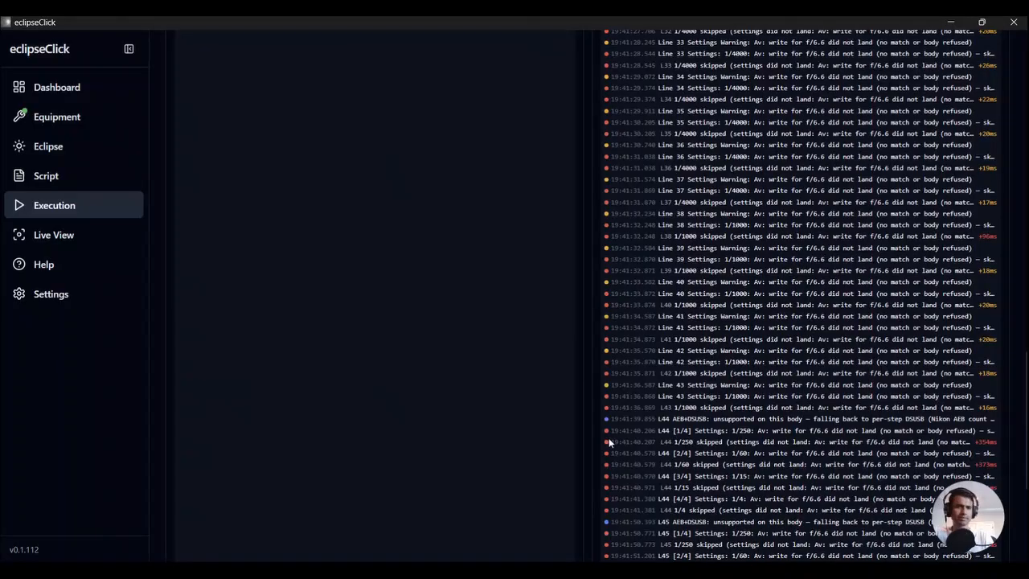
{"action": "scroll", "coordinate": [608, 441], "scroll_direction": "down", "scroll_amount": 3}
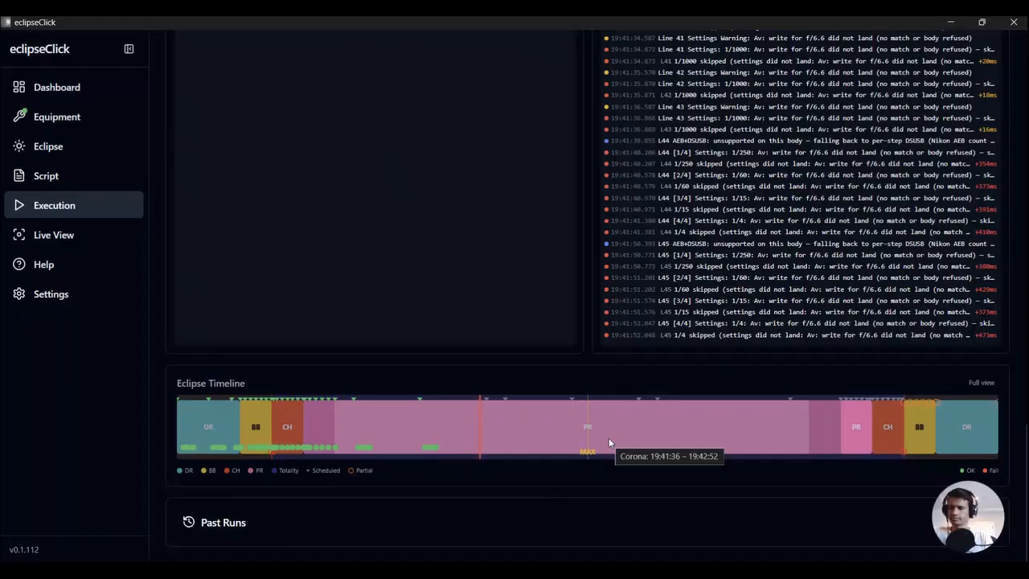
{"action": "scroll", "coordinate": [609, 441], "scroll_direction": "up", "scroll_amount": 3}
{"action": "scroll", "coordinate": [610, 442], "scroll_direction": "down", "scroll_amount": 4}
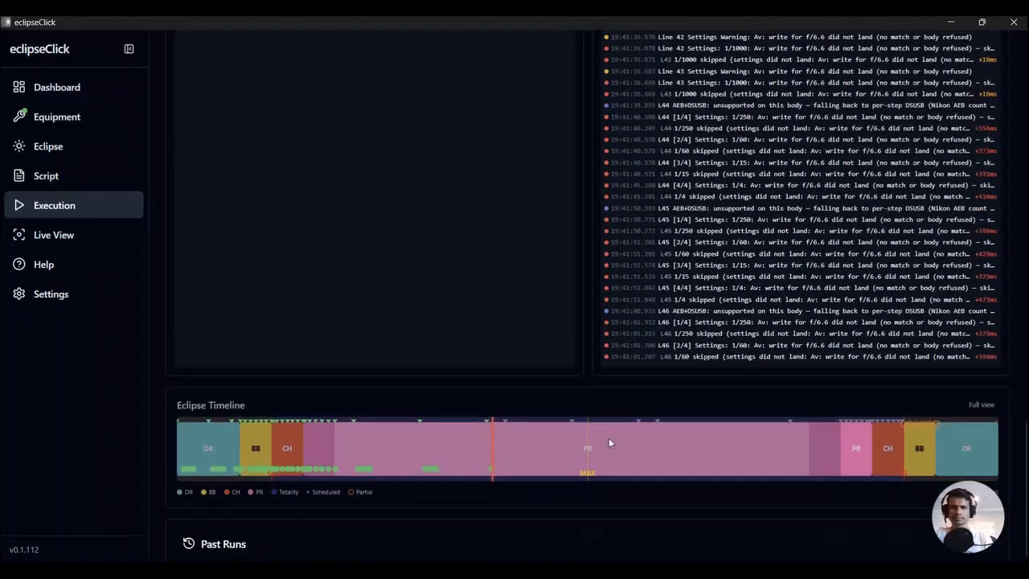
{"action": "scroll", "coordinate": [610, 441], "scroll_direction": "up", "scroll_amount": 2}
{"action": "scroll", "coordinate": [608, 438], "scroll_direction": "up", "scroll_amount": 1}
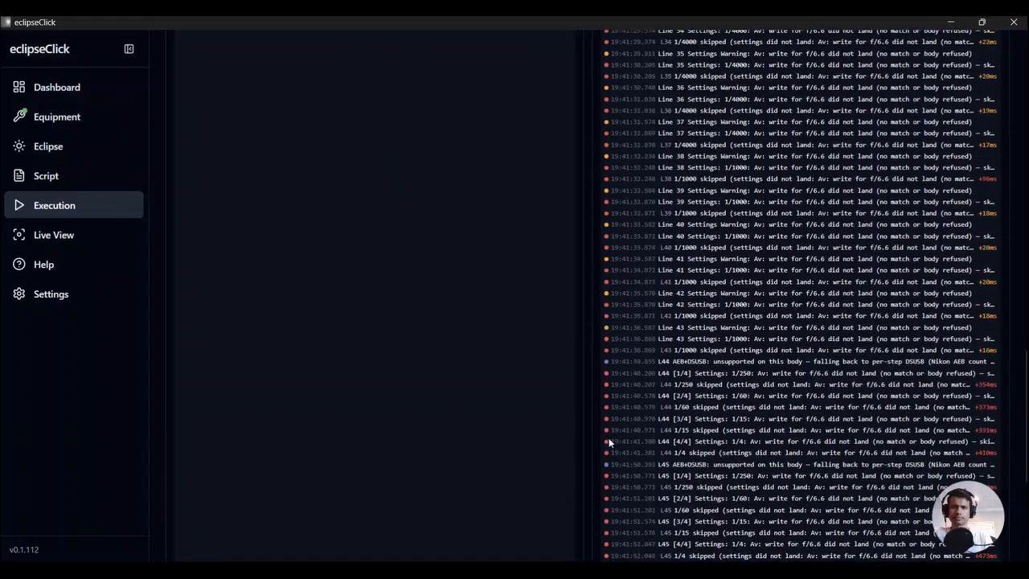
{"action": "scroll", "coordinate": [608, 438], "scroll_direction": "down", "scroll_amount": 3}
{"action": "scroll", "coordinate": [609, 438], "scroll_direction": "up", "scroll_amount": 4}
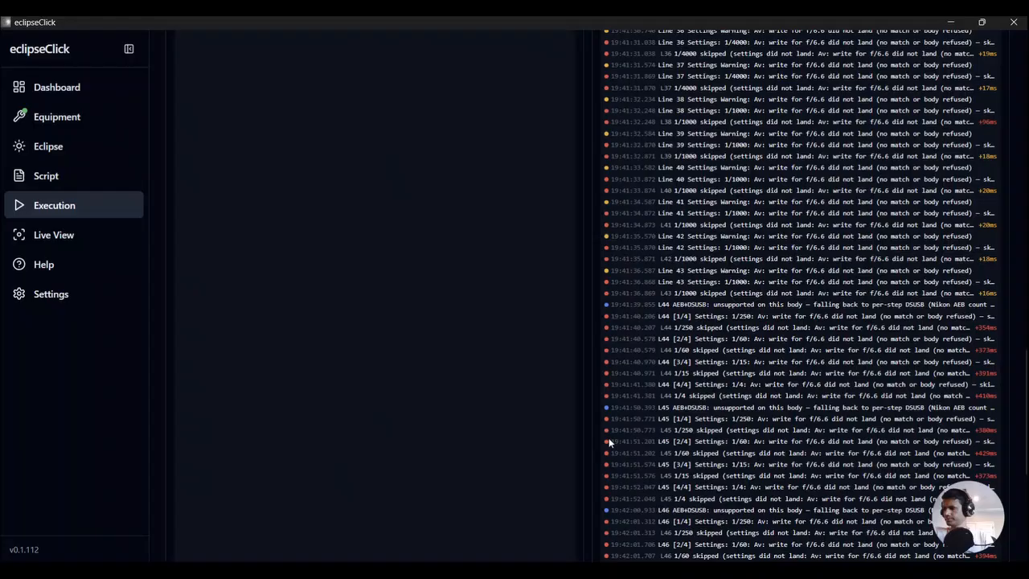
{"action": "scroll", "coordinate": [609, 441], "scroll_direction": "down", "scroll_amount": 5}
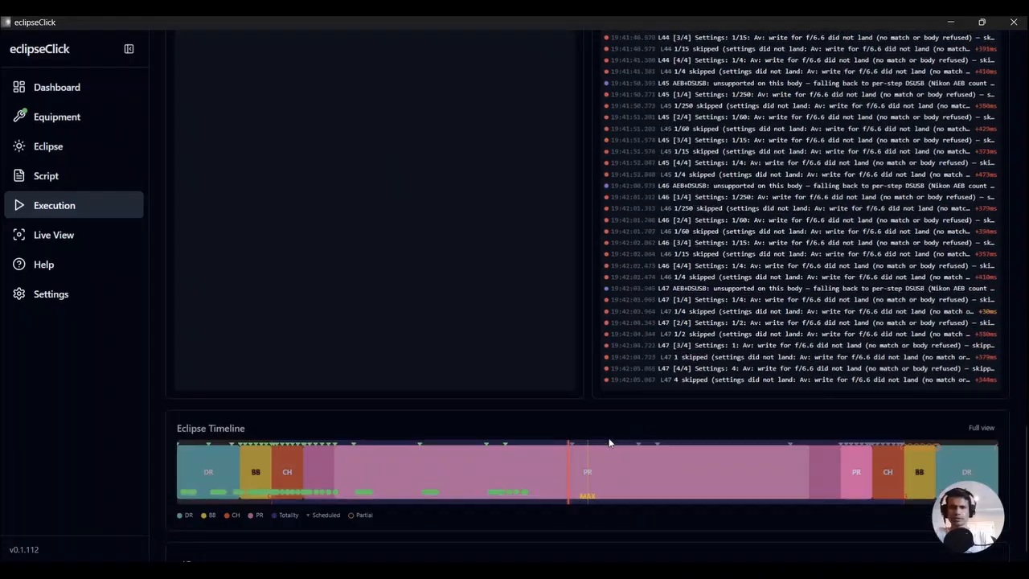
{"action": "scroll", "coordinate": [608, 441], "scroll_direction": "up", "scroll_amount": 5}
{"action": "scroll", "coordinate": [608, 441], "scroll_direction": "down", "scroll_amount": 5}
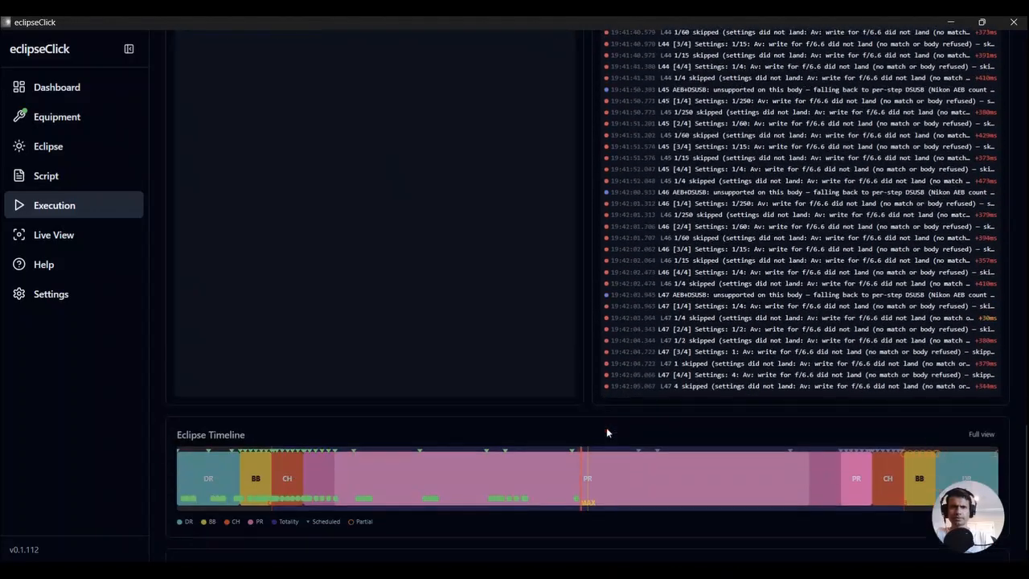
{"action": "scroll", "coordinate": [607, 432], "scroll_direction": "up", "scroll_amount": 5}
{"action": "scroll", "coordinate": [607, 433], "scroll_direction": "down", "scroll_amount": 5}
{"action": "scroll", "coordinate": [607, 433], "scroll_direction": "up", "scroll_amount": 5}
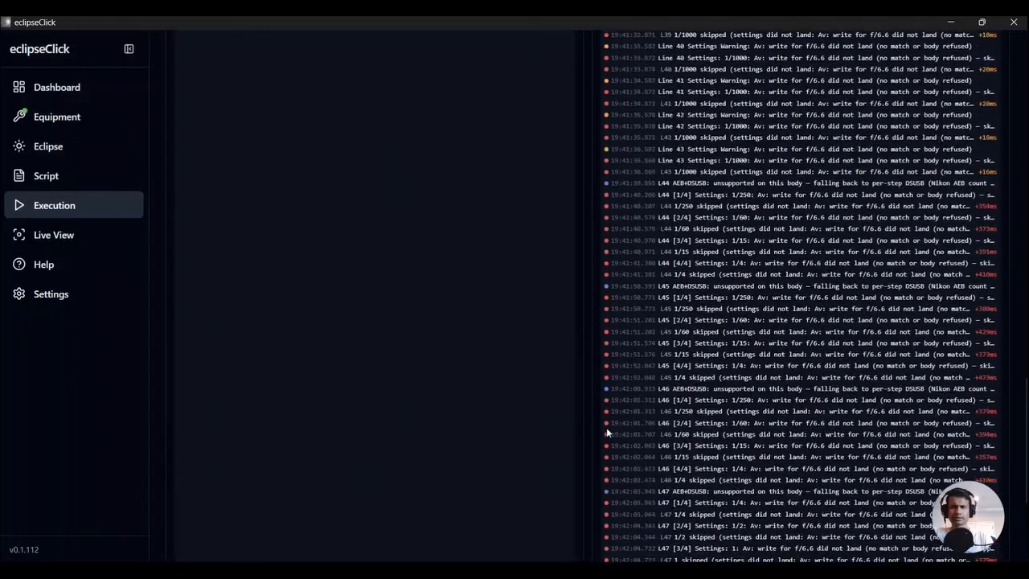
{"action": "scroll", "coordinate": [607, 432], "scroll_direction": "down", "scroll_amount": 5}
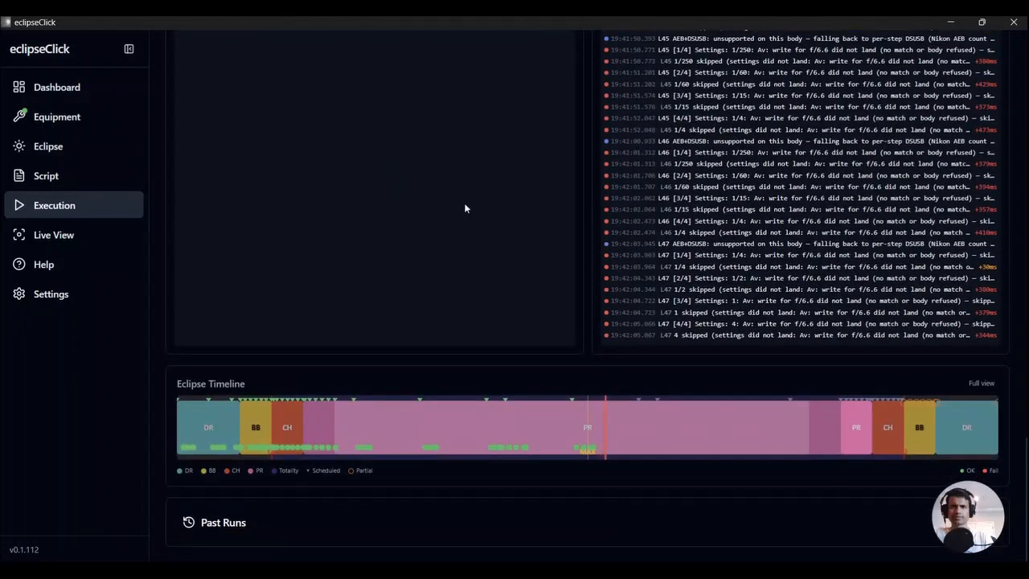
- Abort the totality test run and review its results summary
{"action": "scroll", "coordinate": [159, 202], "scroll_direction": "up", "scroll_amount": 10}
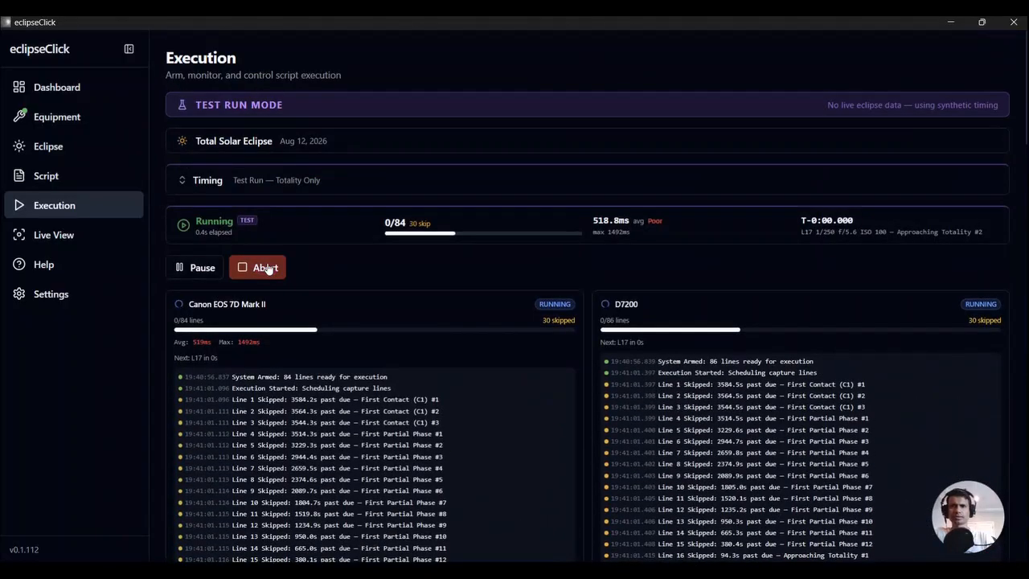
{"action": "left_click", "coordinate": [267, 266]}
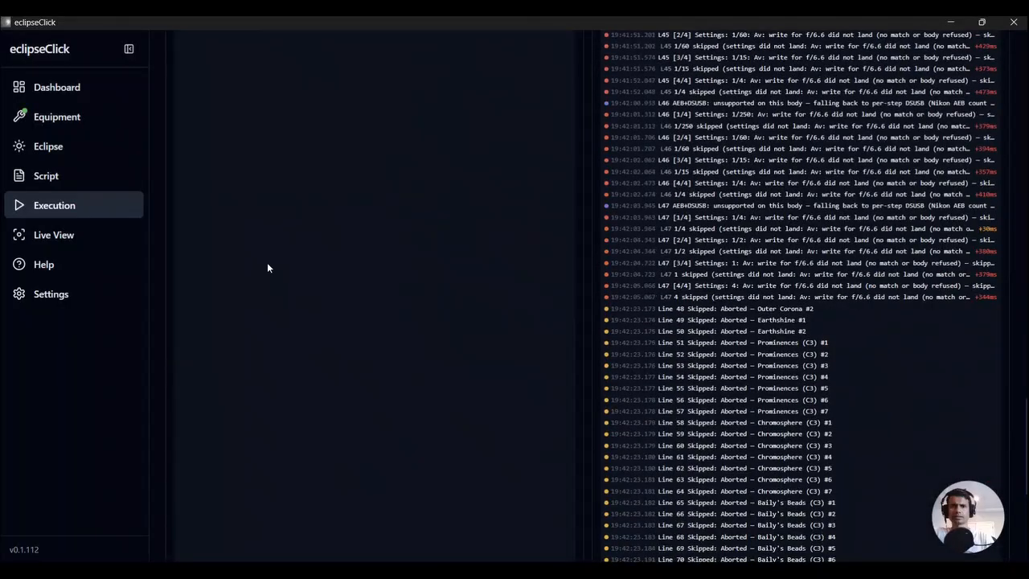
{"action": "scroll", "coordinate": [640, 392], "scroll_direction": "down", "scroll_amount": 6}
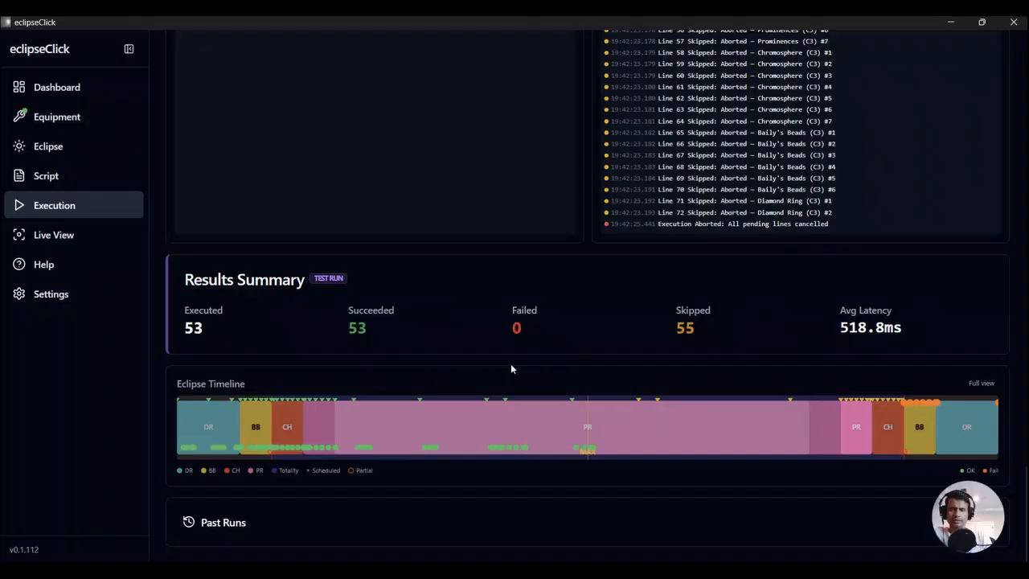
- Check the live view of Camera 1, the Canon EOS 7D Mark II, and stop it again
{"action": "left_click", "coordinate": [66, 239]}
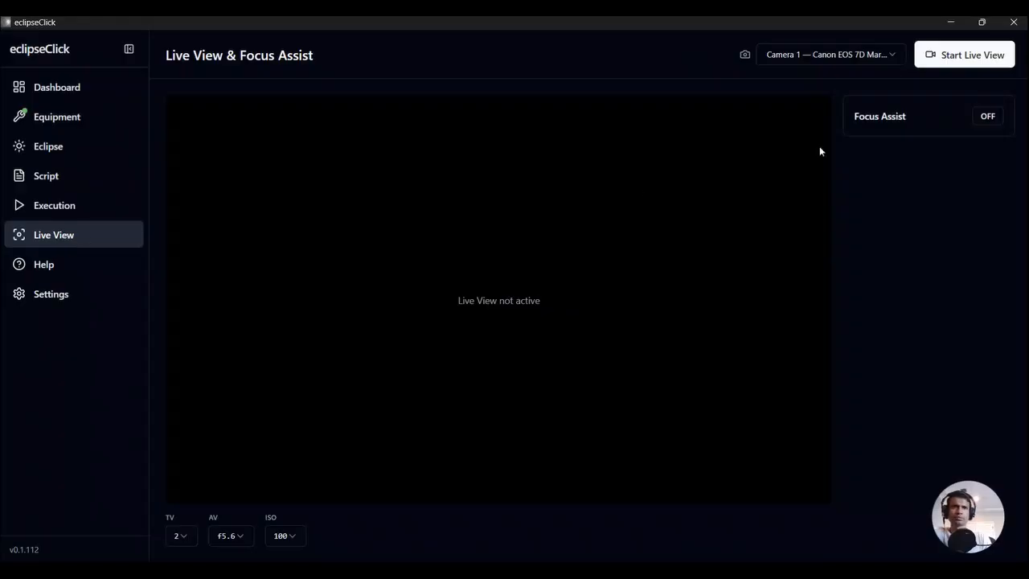
{"action": "left_click", "coordinate": [850, 54]}
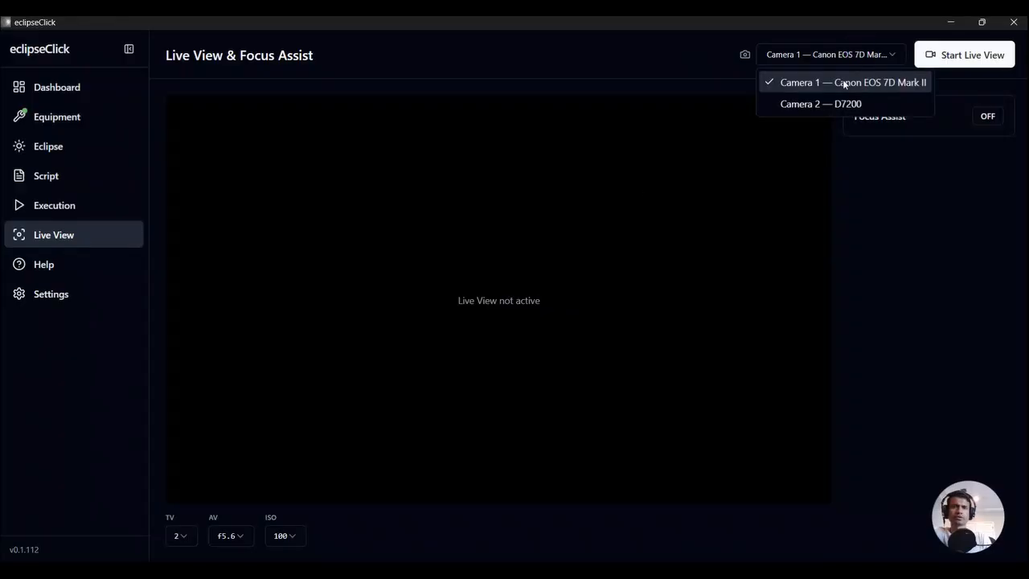
{"action": "left_click", "coordinate": [845, 84]}
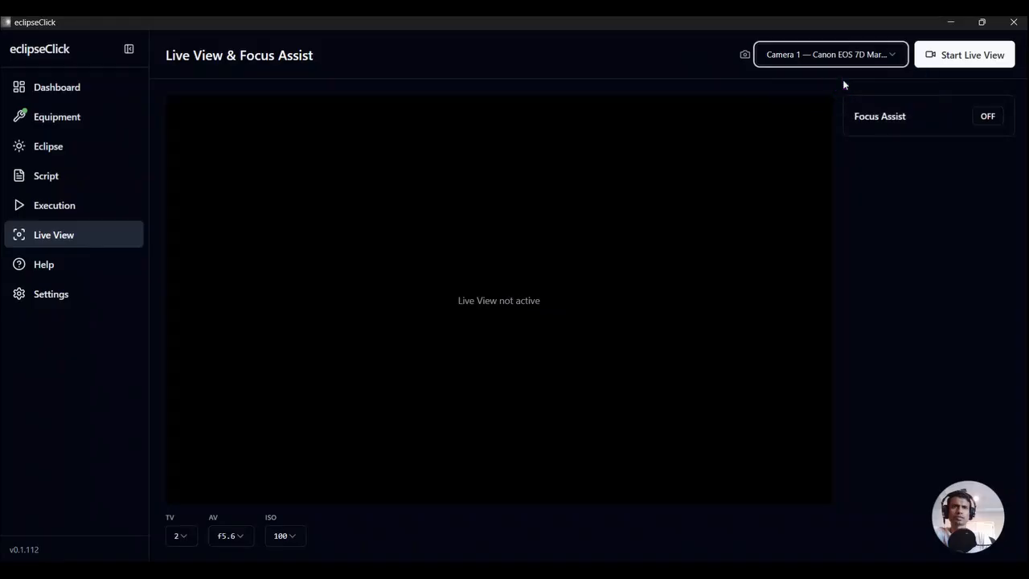
{"action": "left_click", "coordinate": [960, 54]}
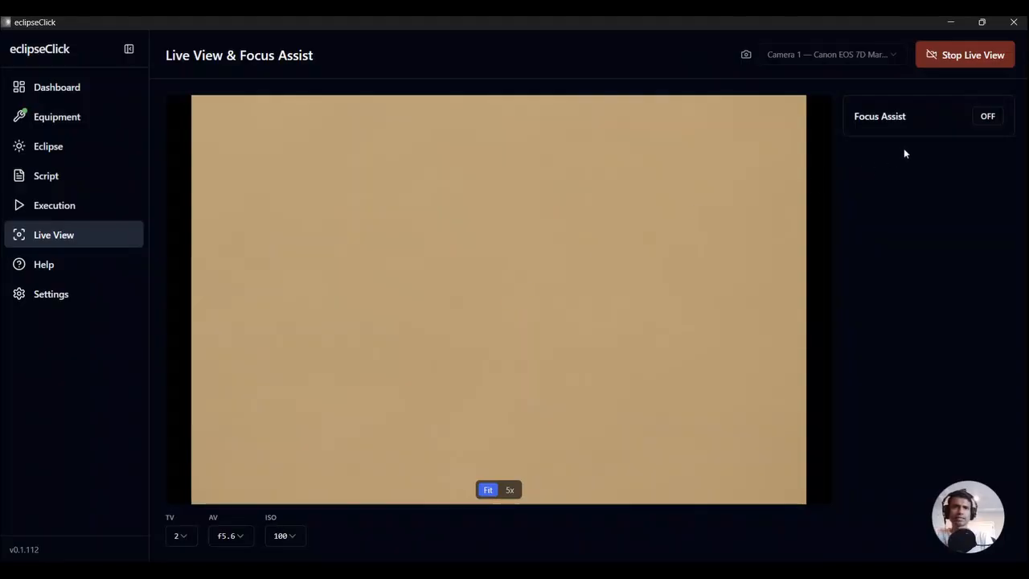
{"action": "left_click", "coordinate": [946, 53]}
- Switch the live view to Camera 2, the D7200, check its image and stop it
{"action": "left_click", "coordinate": [850, 57]}
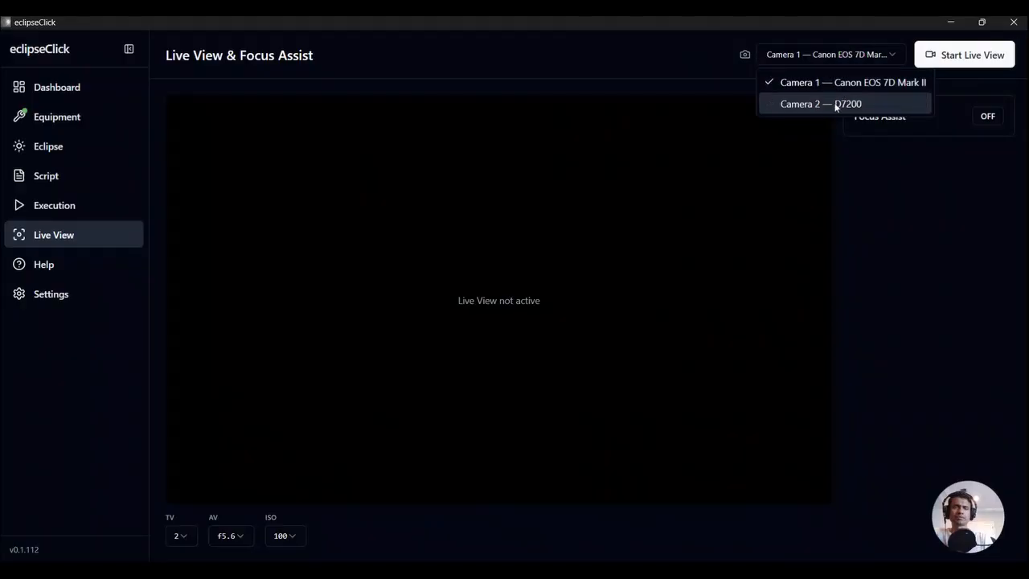
{"action": "left_click", "coordinate": [839, 103]}
{"action": "left_click", "coordinate": [949, 56]}
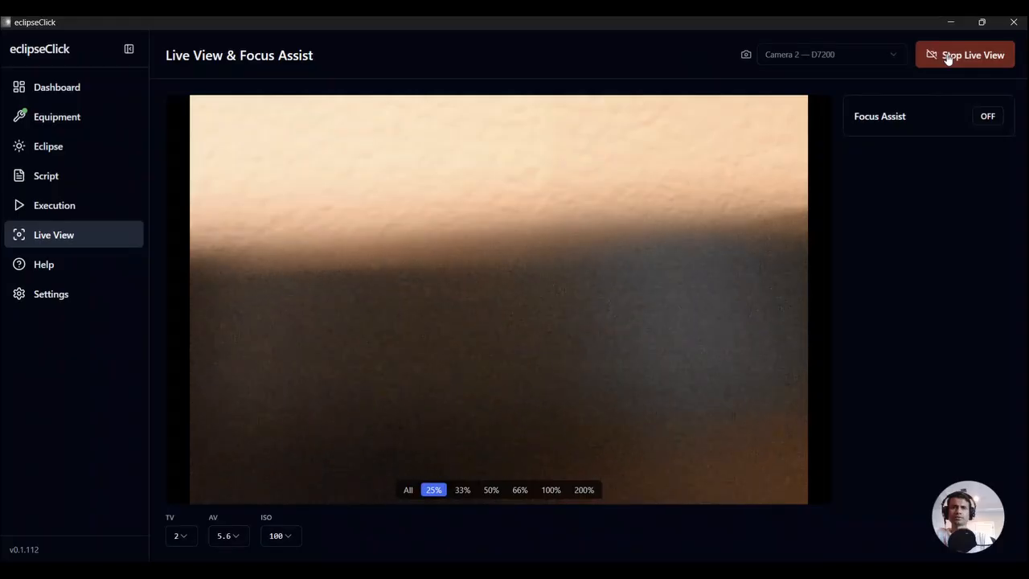
{"action": "left_click", "coordinate": [948, 57]}
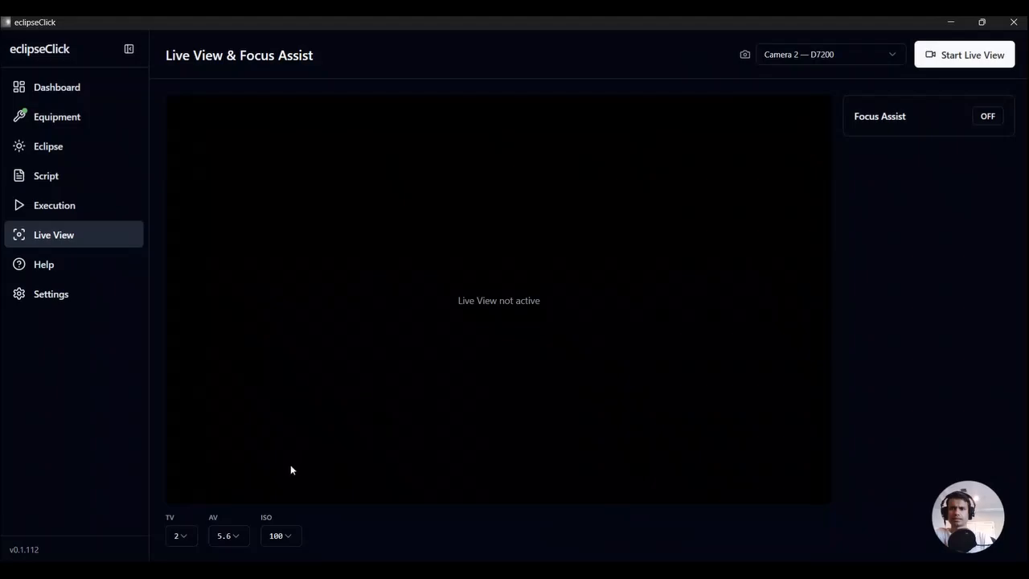
- Open the help documentation and read through it from Getting Started to the Troubleshooting and Glossary sections
{"action": "left_click", "coordinate": [78, 266]}
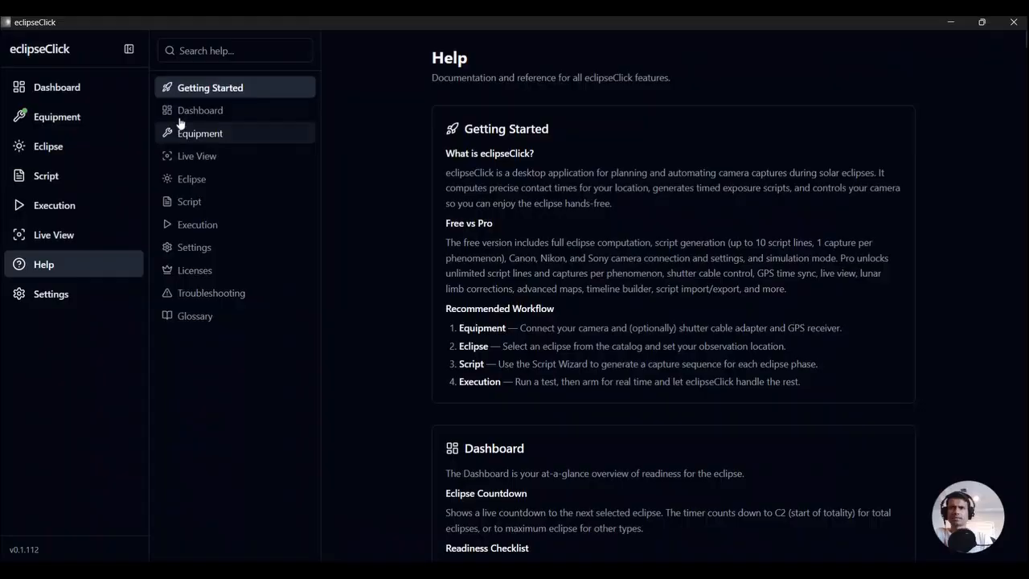
{"action": "scroll", "coordinate": [386, 320], "scroll_direction": "down", "scroll_amount": 15}
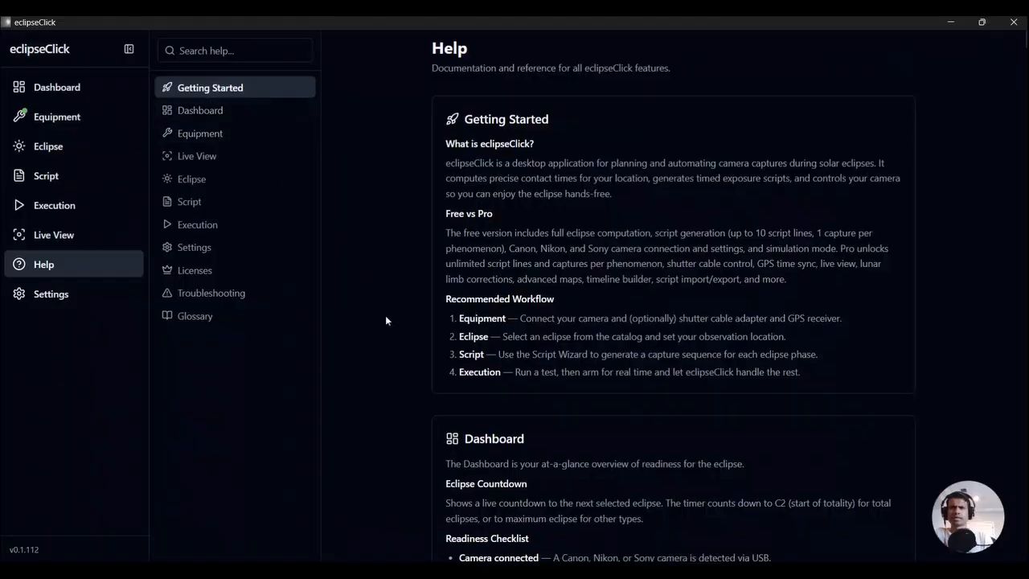
{"action": "scroll", "coordinate": [385, 319], "scroll_direction": "down", "scroll_amount": 20}
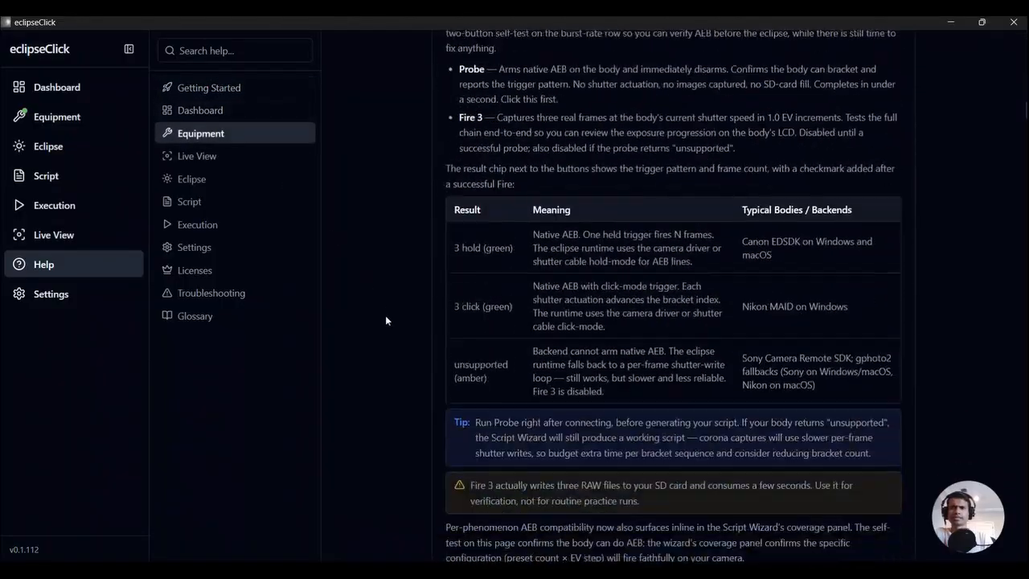
{"action": "scroll", "coordinate": [385, 320], "scroll_direction": "down", "scroll_amount": 20}
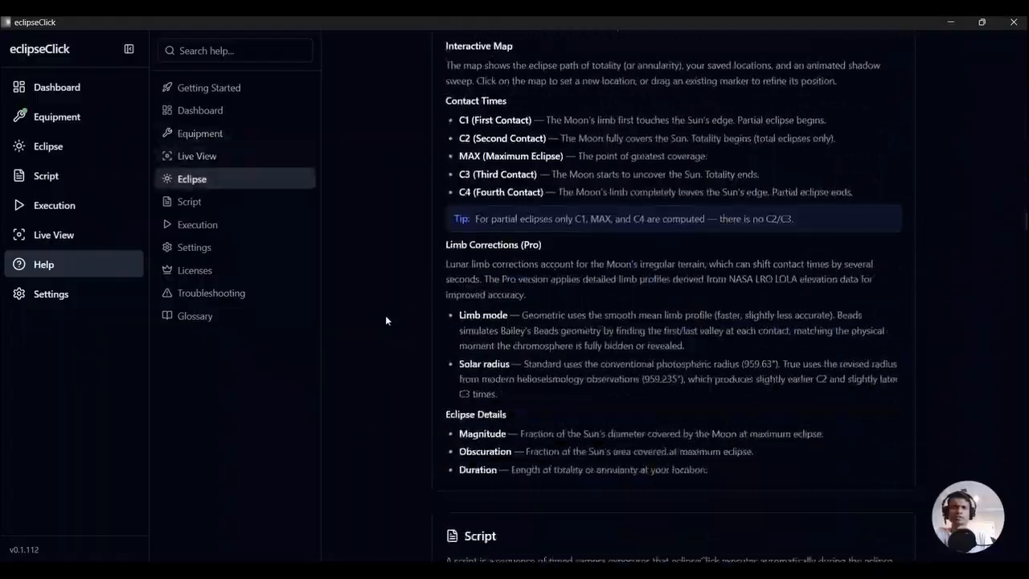
{"action": "scroll", "coordinate": [385, 320], "scroll_direction": "down", "scroll_amount": 15}
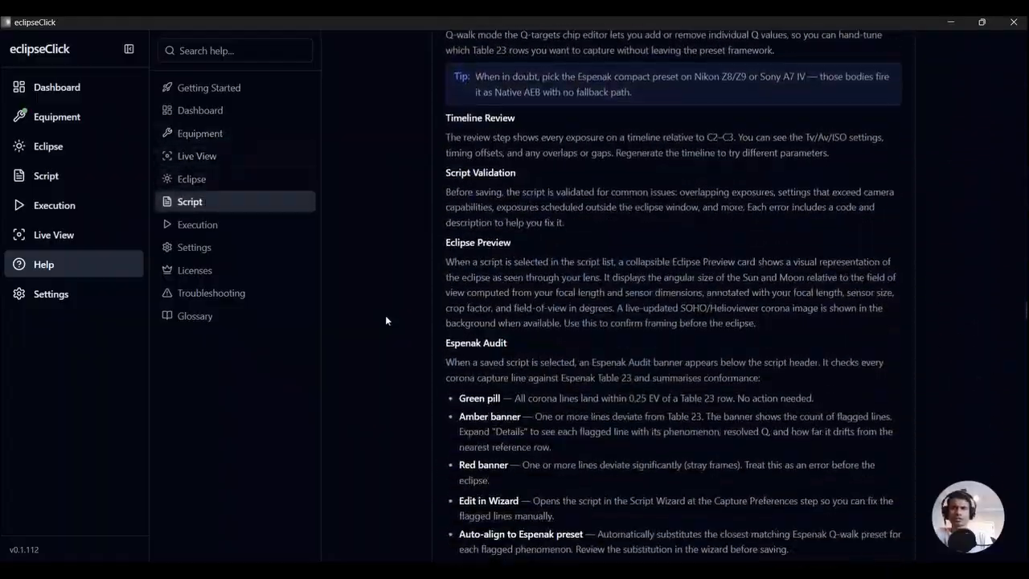
{"action": "scroll", "coordinate": [385, 320], "scroll_direction": "down", "scroll_amount": 20}
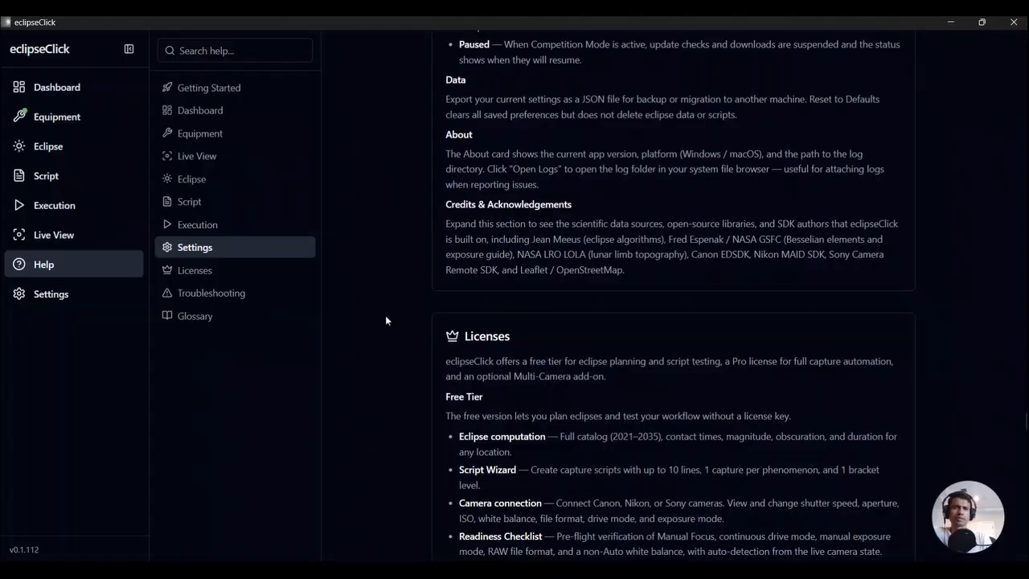
{"action": "scroll", "coordinate": [385, 319], "scroll_direction": "down", "scroll_amount": 15}
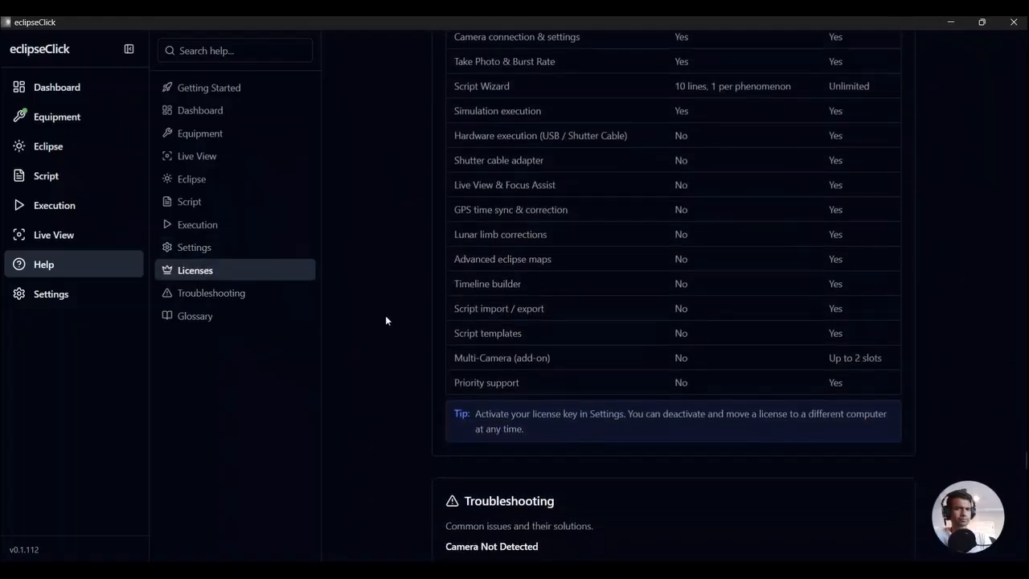
{"action": "scroll", "coordinate": [385, 319], "scroll_direction": "down", "scroll_amount": 12}
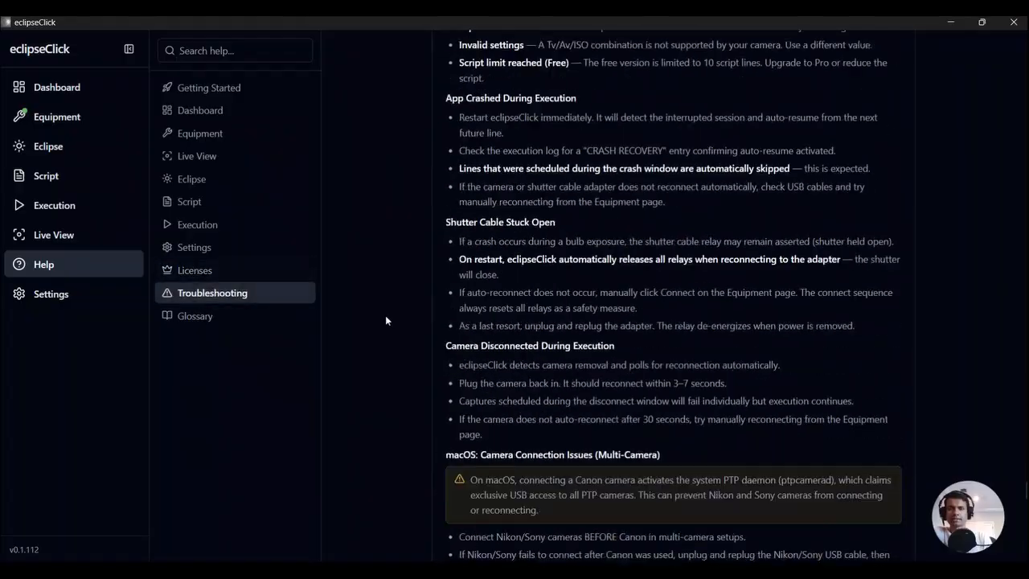
{"action": "scroll", "coordinate": [386, 315], "scroll_direction": "down", "scroll_amount": 1}
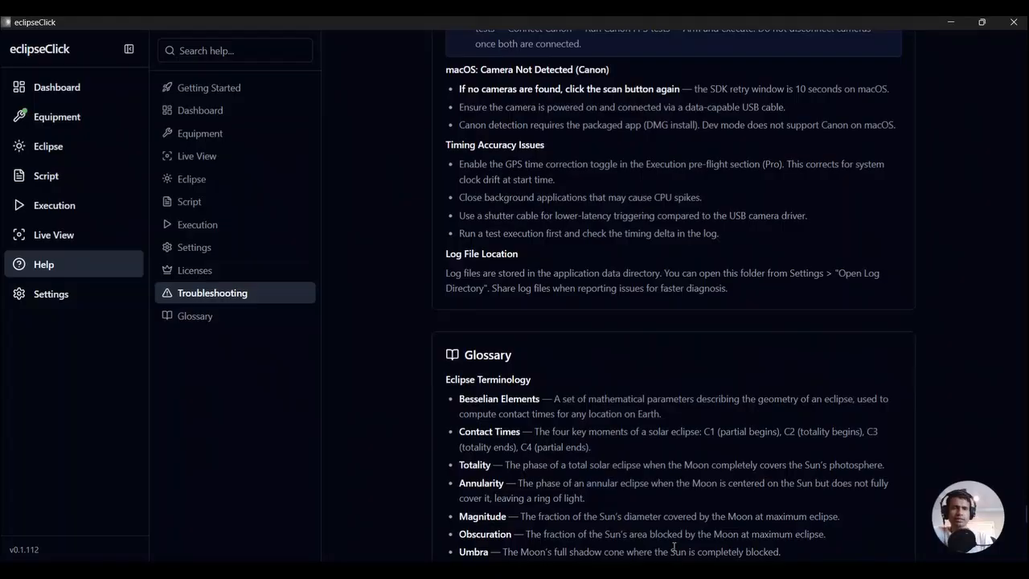
- Switch to the eclipseClick website in Firefox and review the support options on its Contact page
{"action": "mouse_move", "coordinate": [574, 570]}
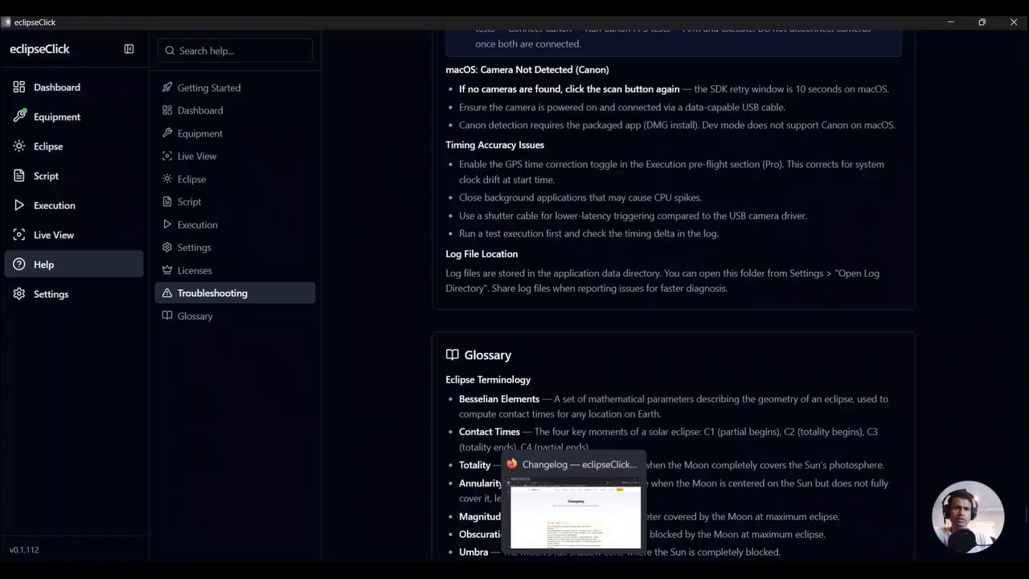
{"action": "mouse_move", "coordinate": [752, 570]}
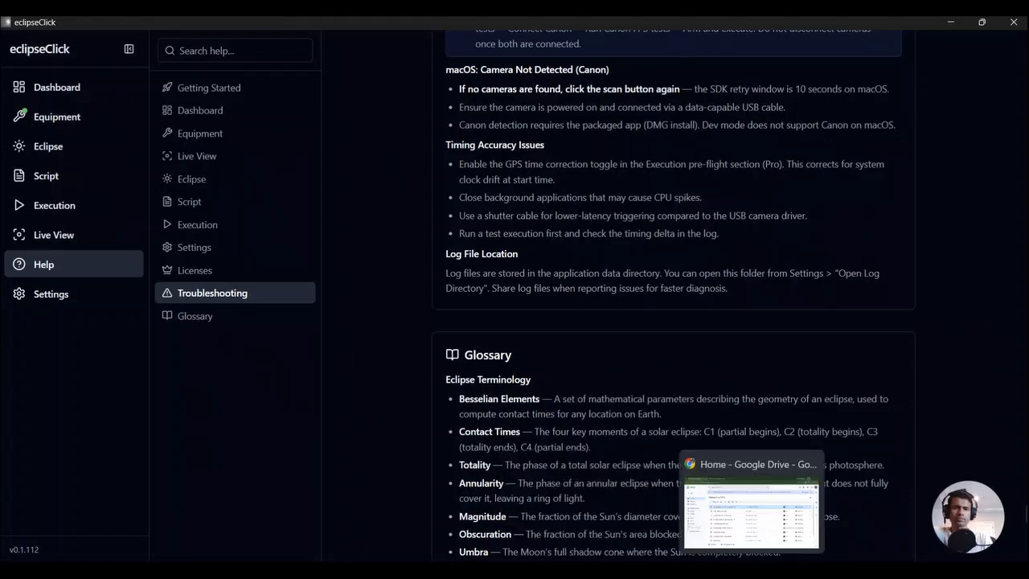
{"action": "left_click", "coordinate": [574, 507]}
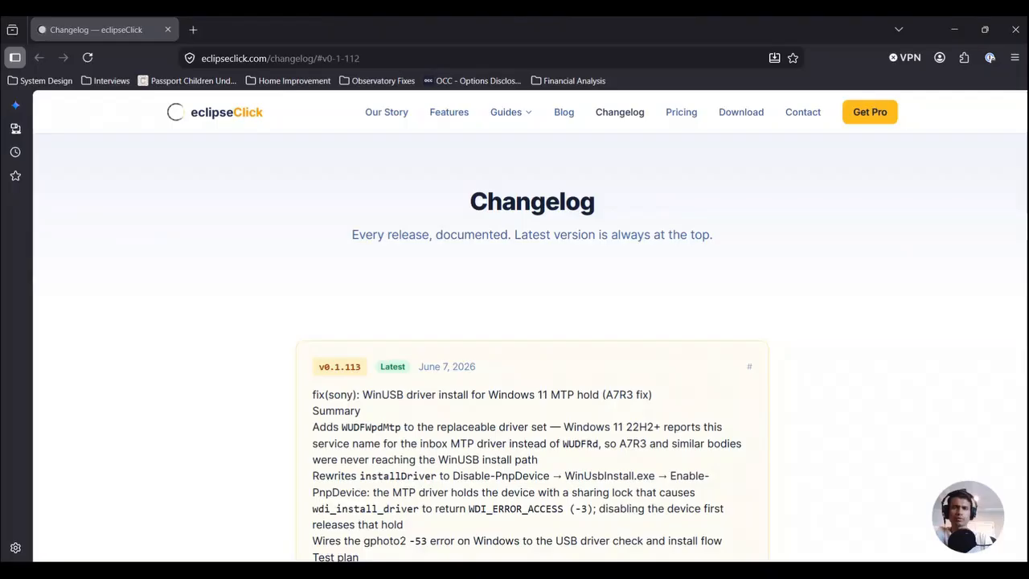
{"action": "left_click", "coordinate": [796, 111]}
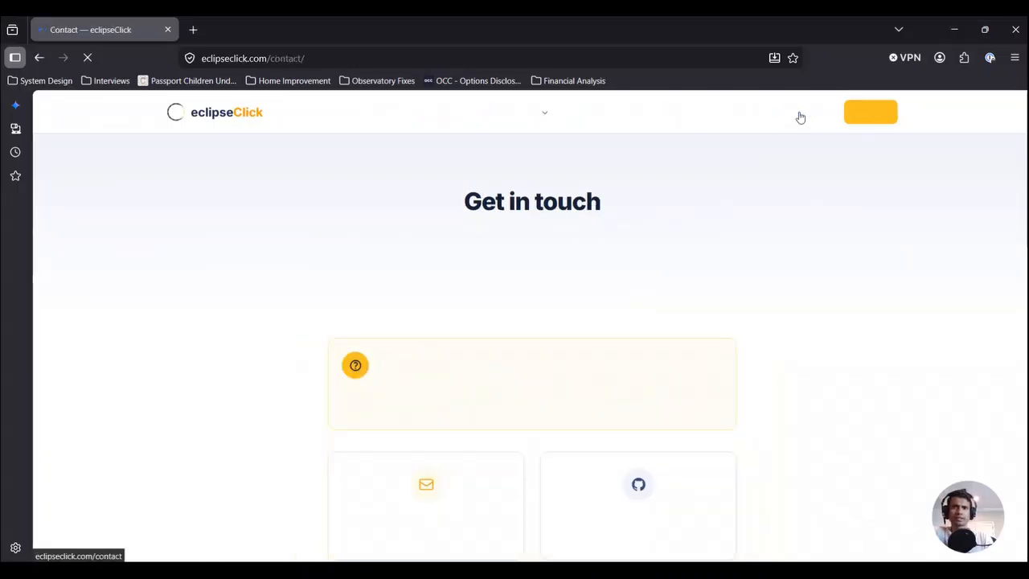
{"action": "scroll", "coordinate": [767, 317], "scroll_direction": "down", "scroll_amount": 3}
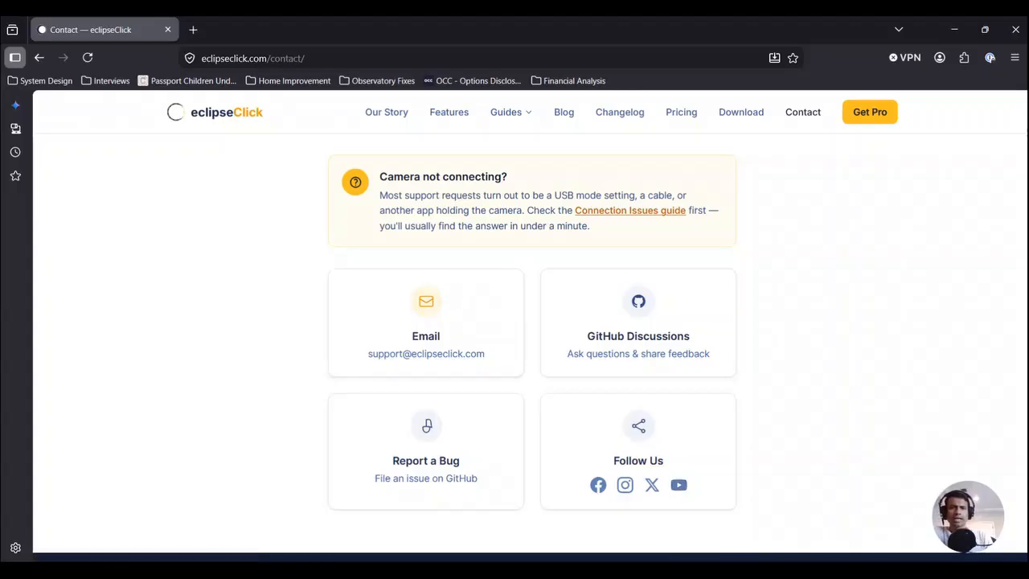
- Return to the eclipseClick application and review its settings, from the licenses to Competition Mode, Data and About
{"action": "left_click", "coordinate": [810, 570]}
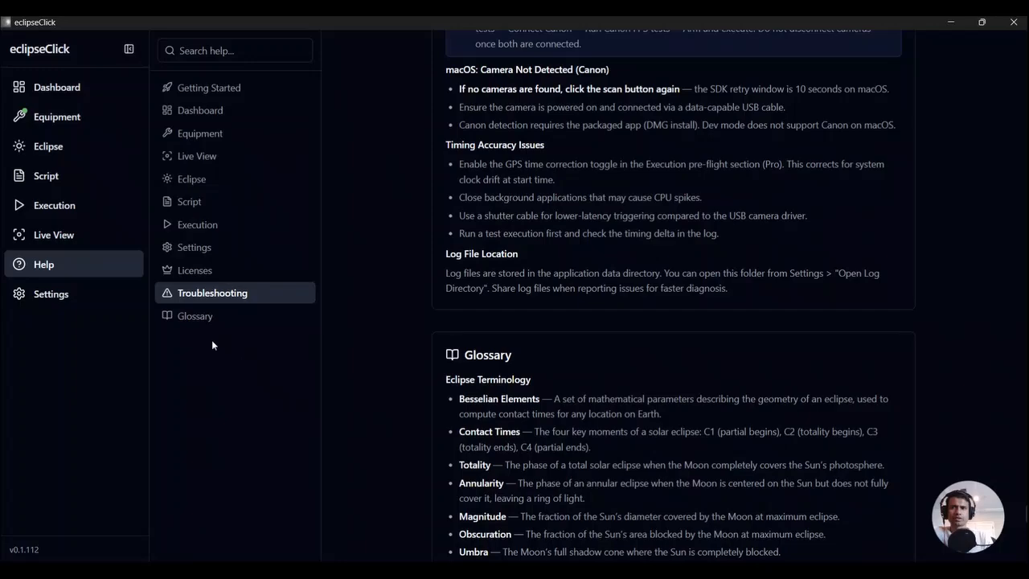
{"action": "left_click", "coordinate": [95, 300]}
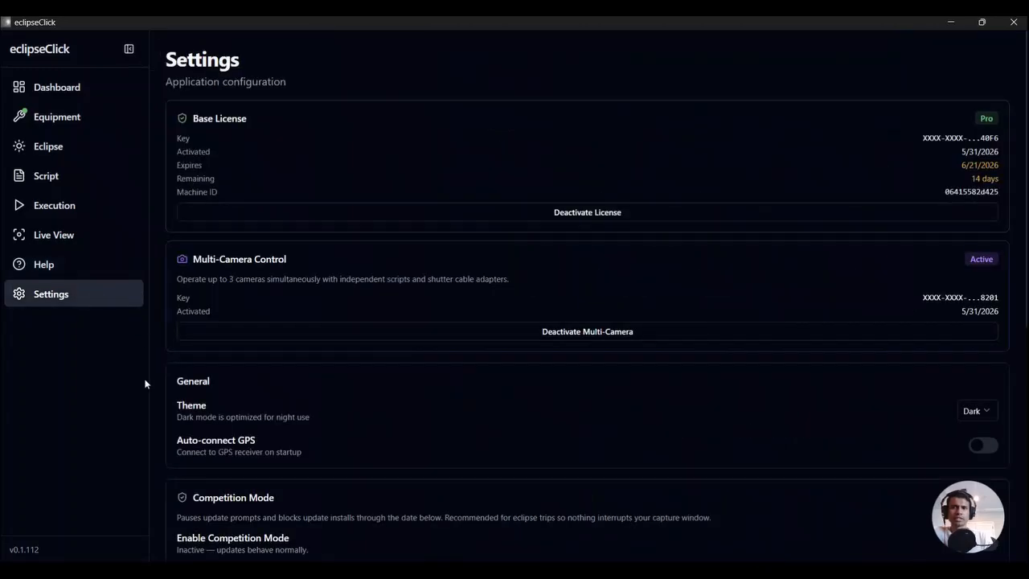
{"action": "scroll", "coordinate": [167, 347], "scroll_direction": "down", "scroll_amount": 5}
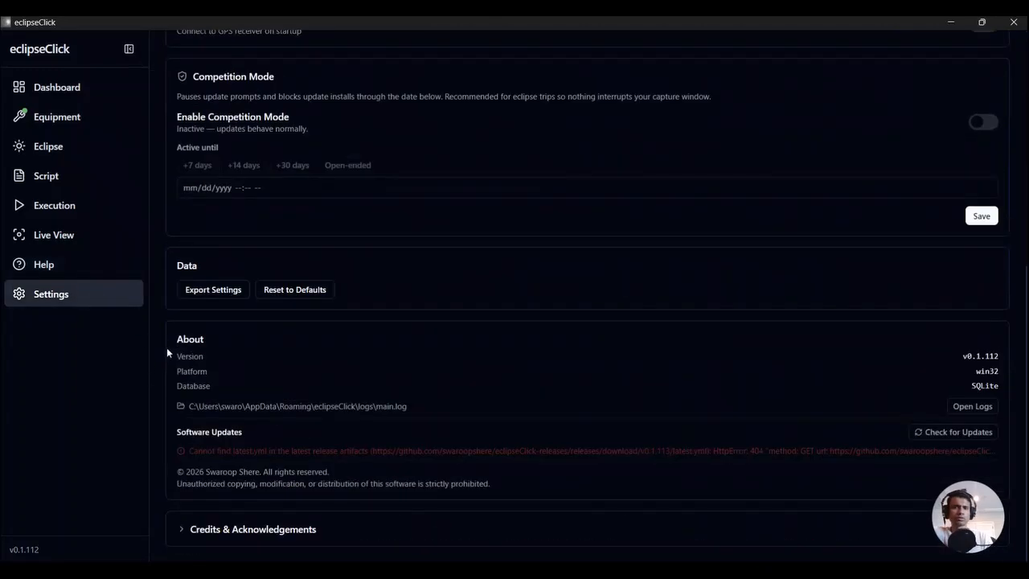
{"action": "scroll", "coordinate": [167, 347], "scroll_direction": "up", "scroll_amount": 5}
- Check the eclipse readiness overview on the dashboard and the connected cameras and shutter cables on the equipment page
{"action": "left_click", "coordinate": [40, 88]}
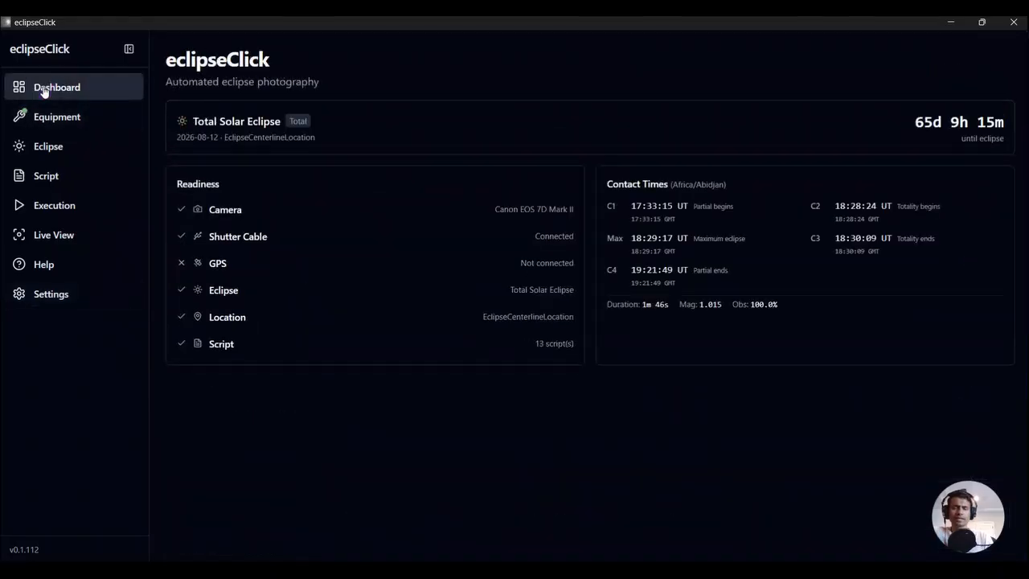
{"action": "left_click", "coordinate": [51, 113]}
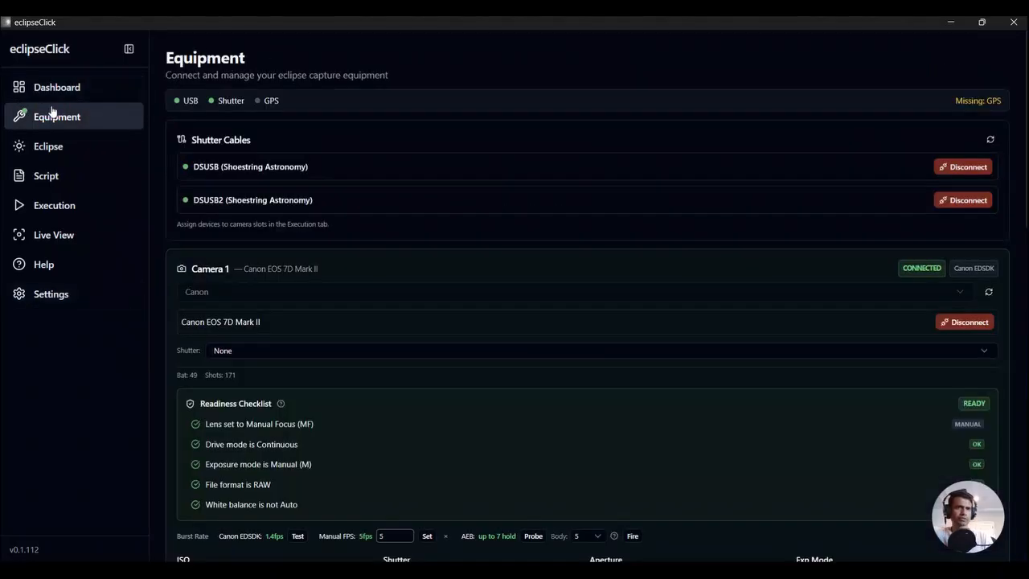